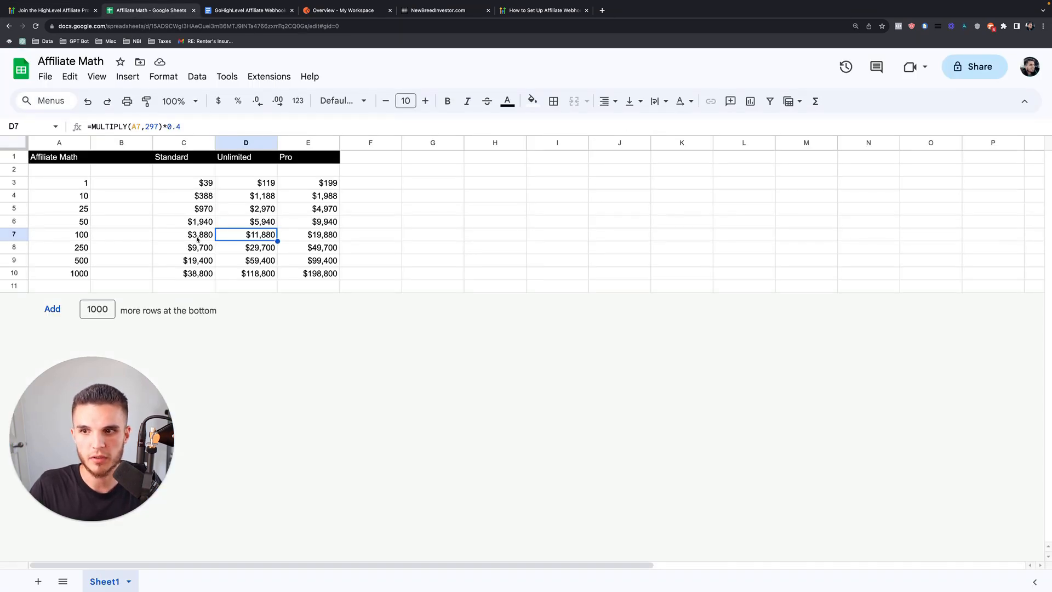
Compare the Standard, Unlimited and Pro commission column totals in the Affiliate Math sheet.
left_click(199, 246)
left_click(184, 143)
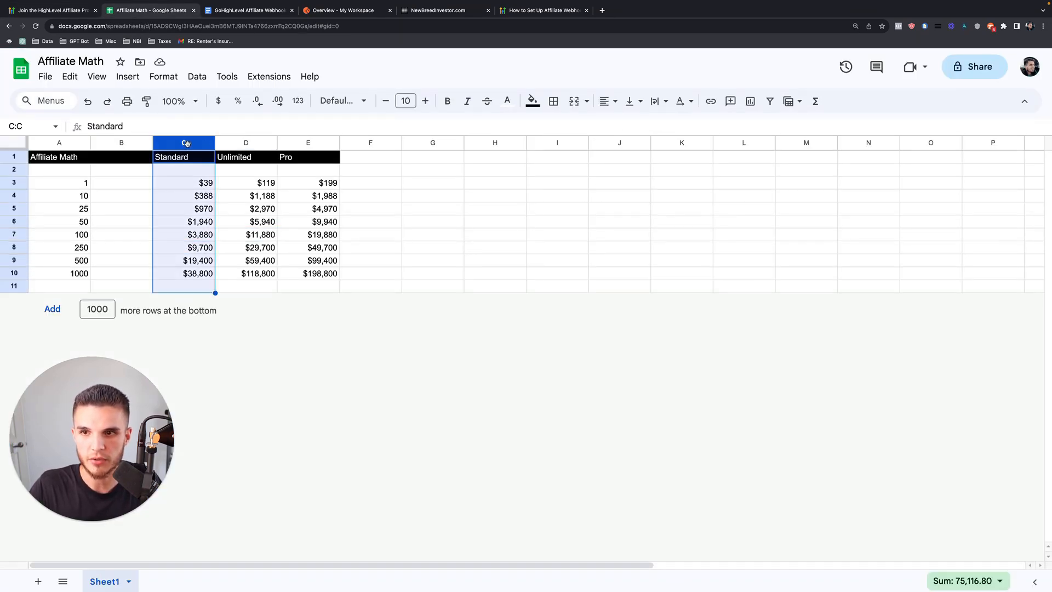
left_click(246, 144)
left_click(308, 143)
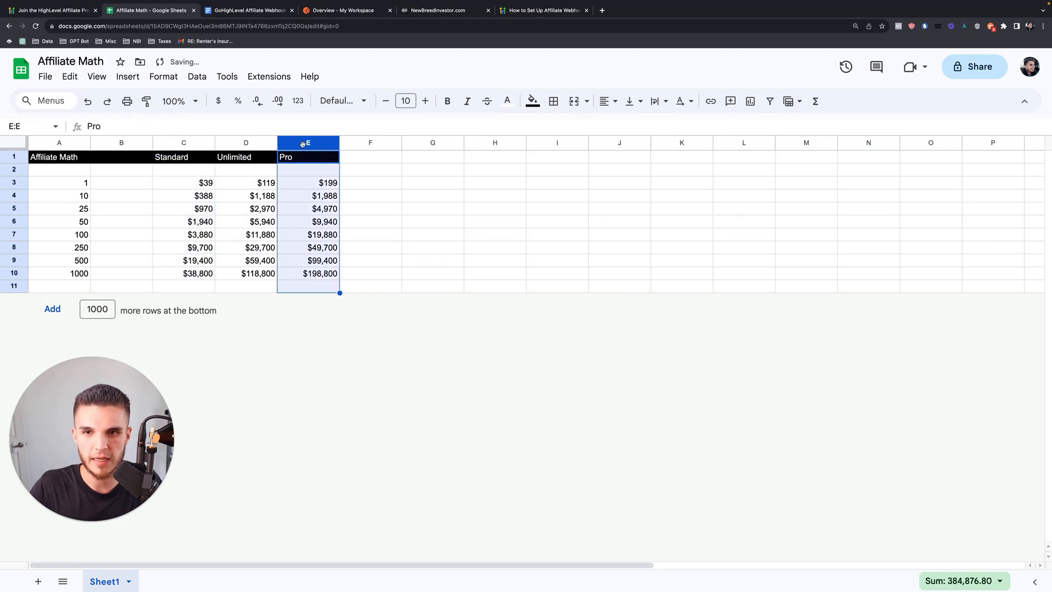
left_click(237, 226)
left_click(182, 140)
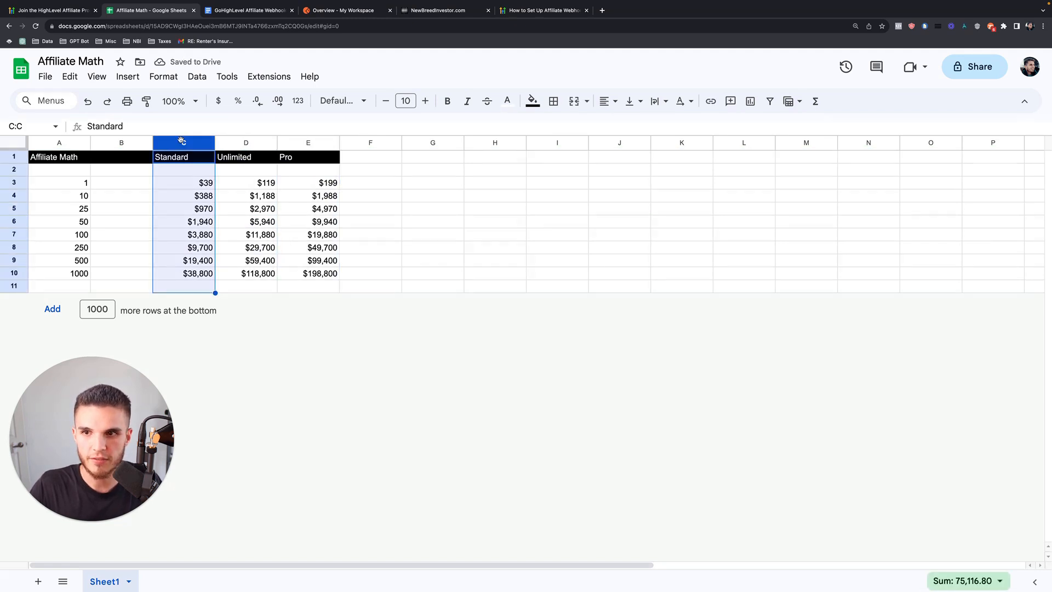
left_click(232, 142)
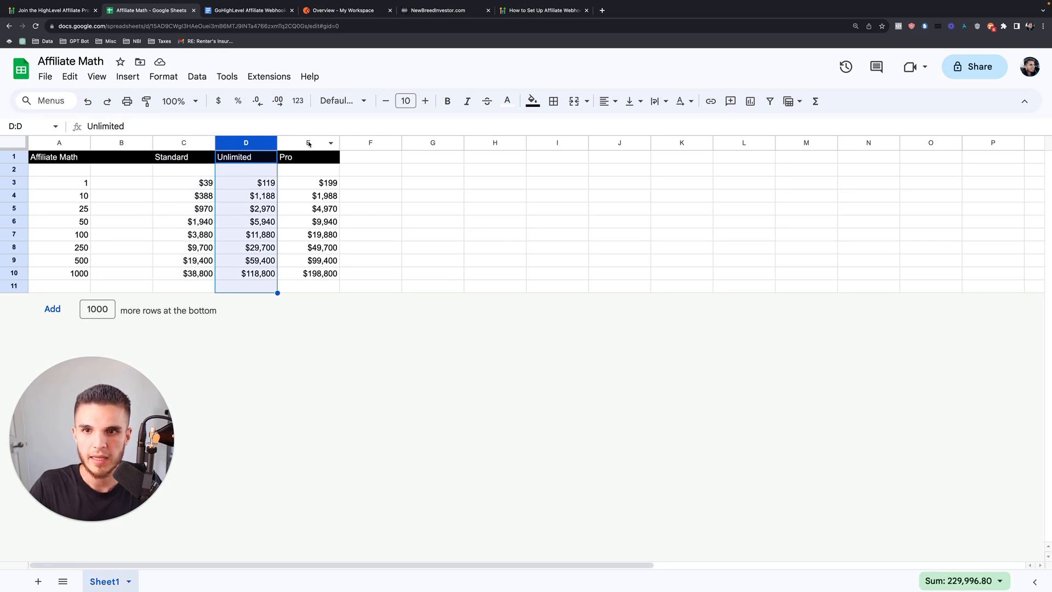
left_click(309, 142)
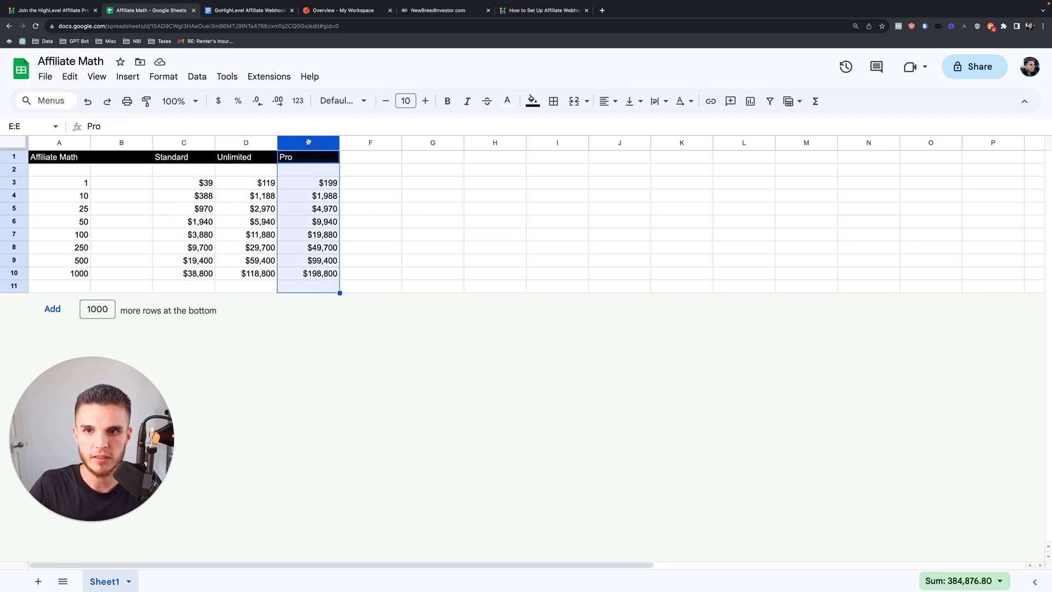
left_click(358, 187)
Inspect referral counts A3:A10, commissions C3:E10, and the D6 and E6 formulas for 50 referrals.
left_click_drag(85, 184, 83, 278)
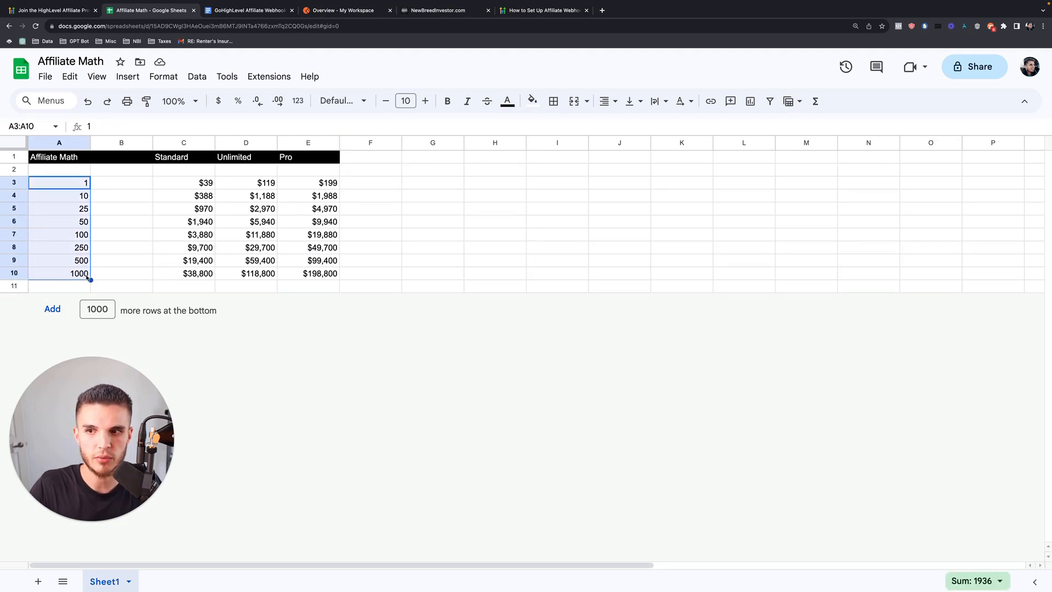
left_click_drag(202, 190, 329, 274)
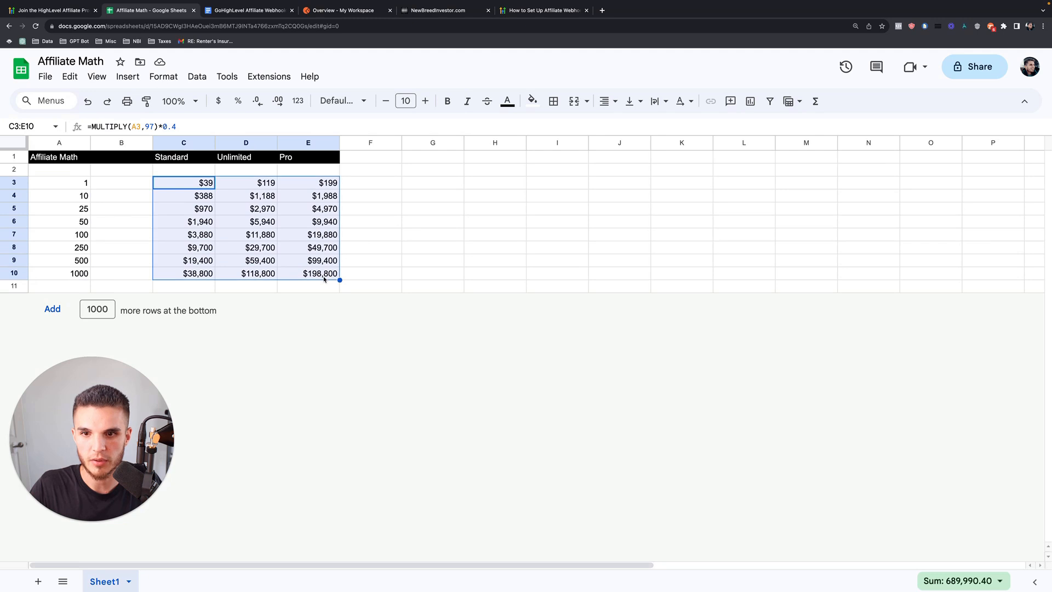
left_click(387, 273)
left_click(84, 223)
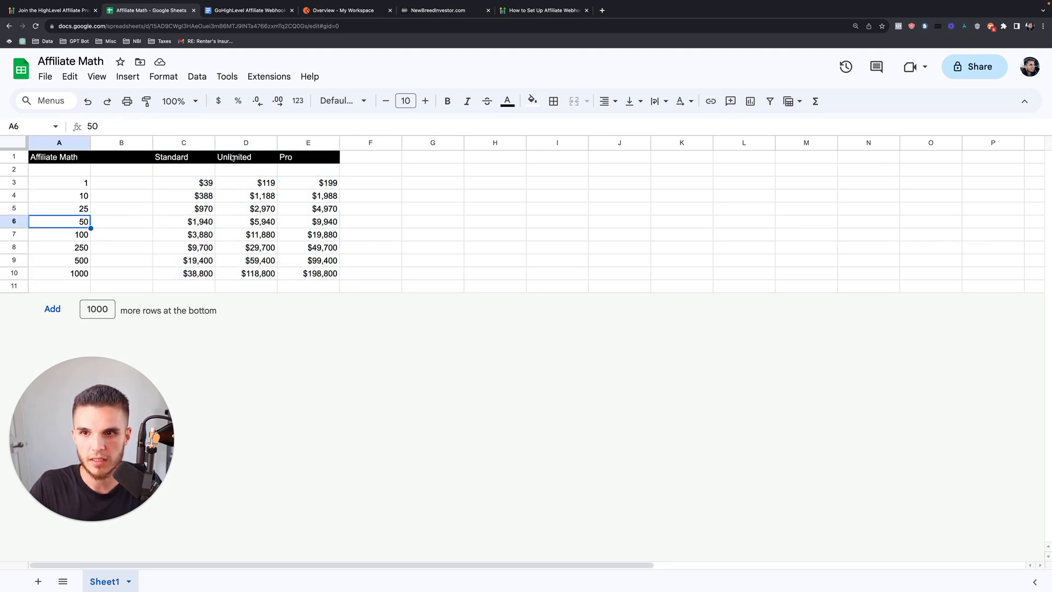
left_click(252, 224)
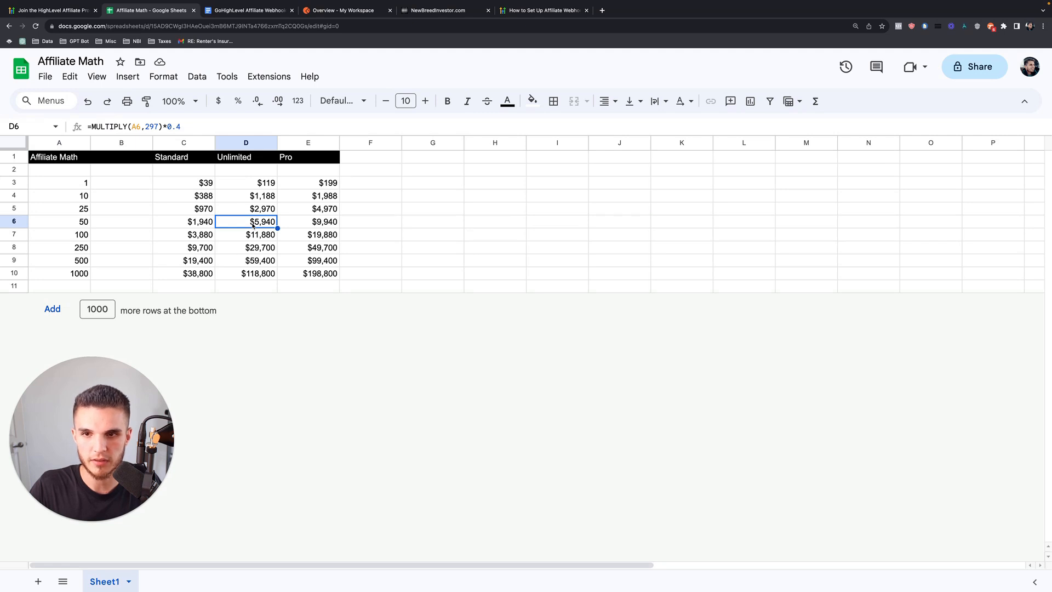
left_click(85, 223)
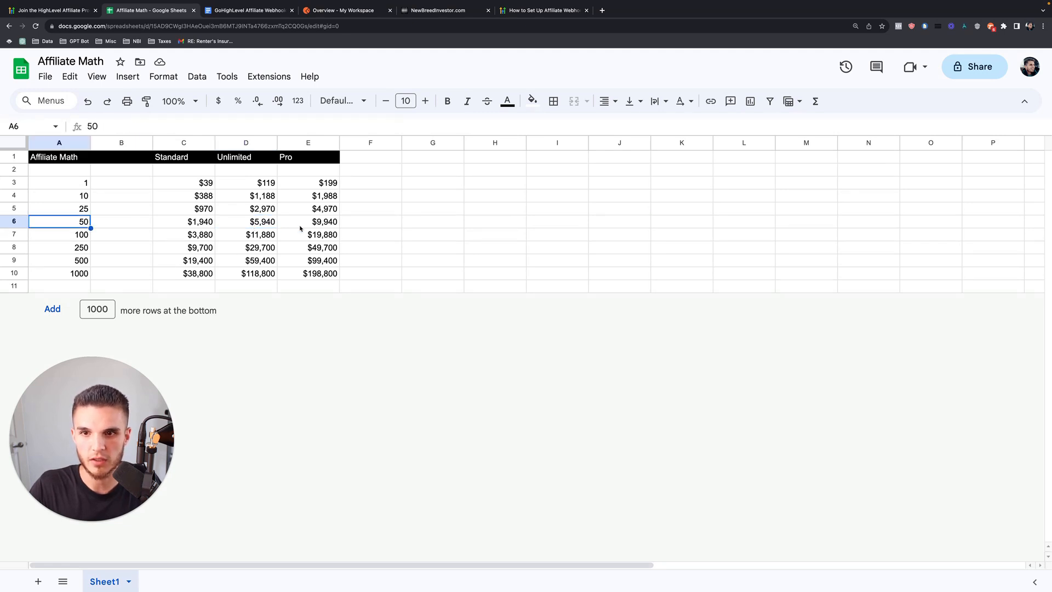
left_click(304, 224)
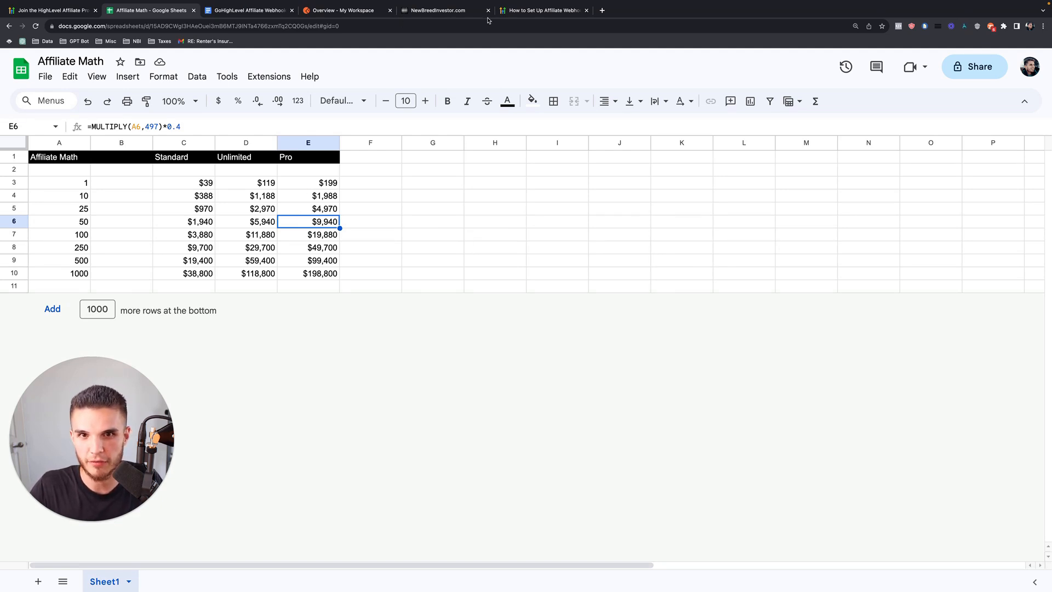
Read through the affiliate webhooks help article, then bring up the Affiliate Webhooks Tutorial doc.
left_click(522, 11)
scroll(402, 270, "up", 6)
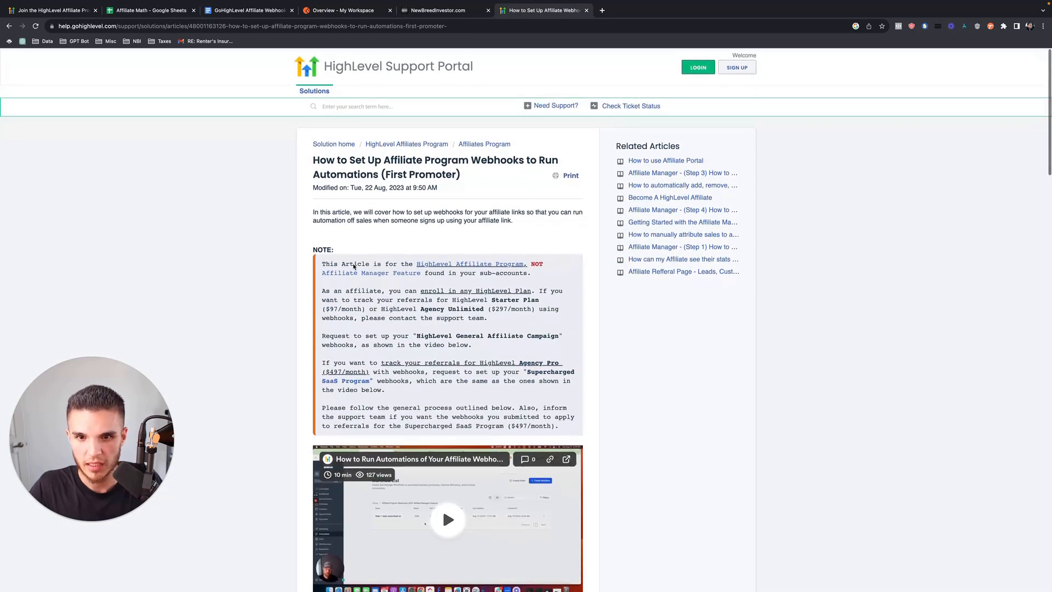
mouse_move(307, 165)
left_mouse_down()
mouse_move(450, 192)
mouse_move(291, 160)
left_mouse_up()
scroll(292, 348, "down", 3)
scroll(292, 348, "down", 3)
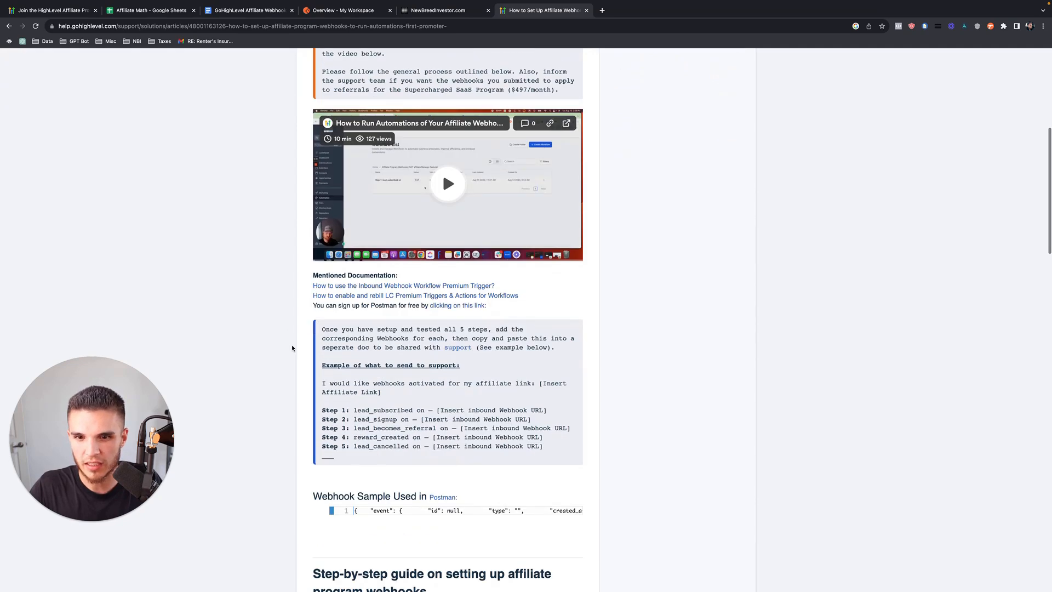
scroll(293, 349, "up", 3)
scroll(292, 349, "down", 8)
scroll(376, 249, "right", 5)
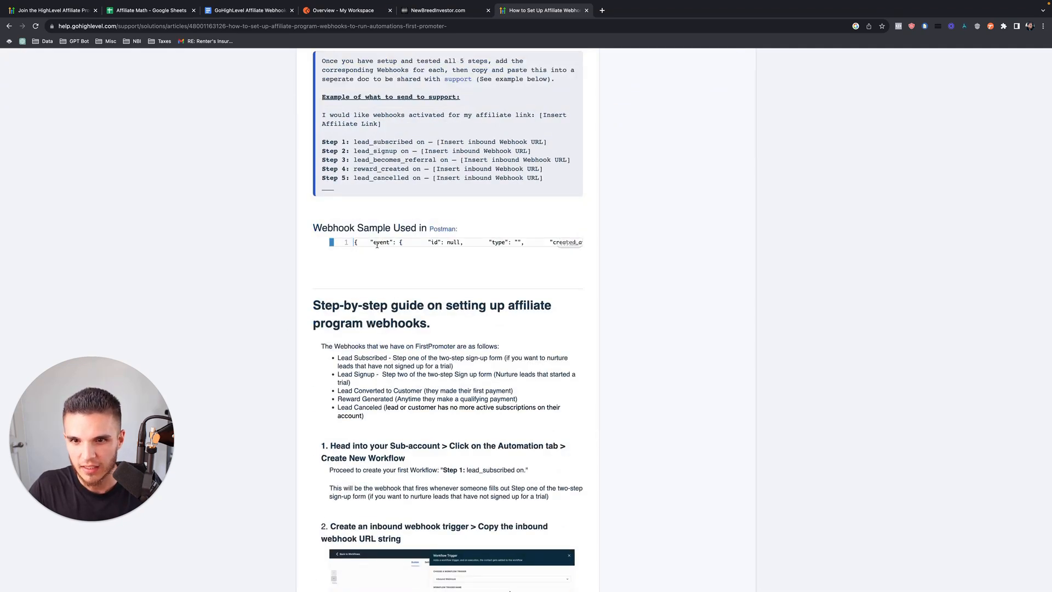
scroll(377, 247, "right", 3)
scroll(377, 248, "down", 13)
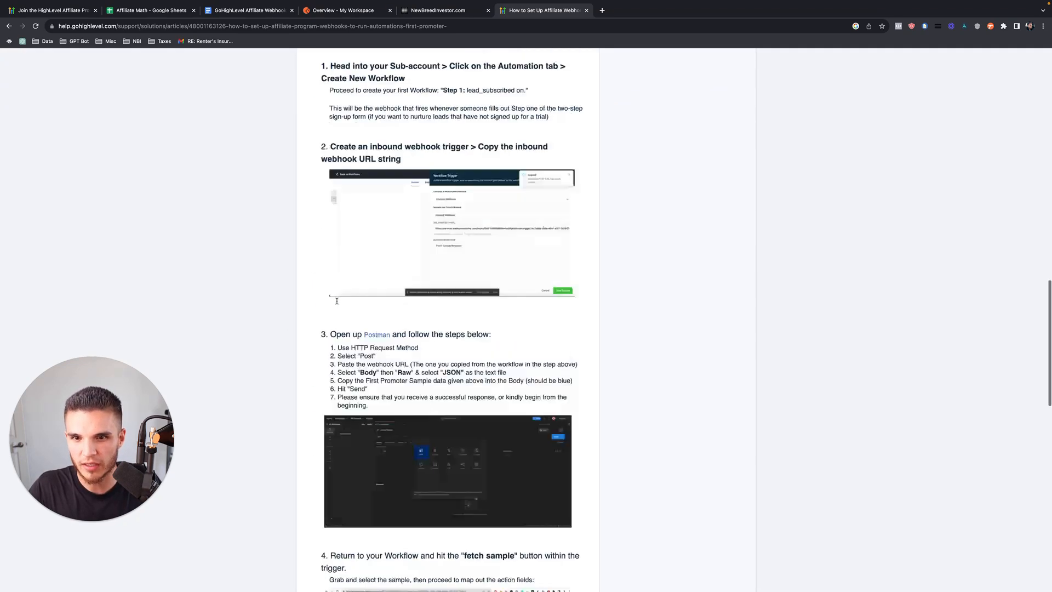
scroll(422, 332, "down", 6)
scroll(422, 331, "up", 15)
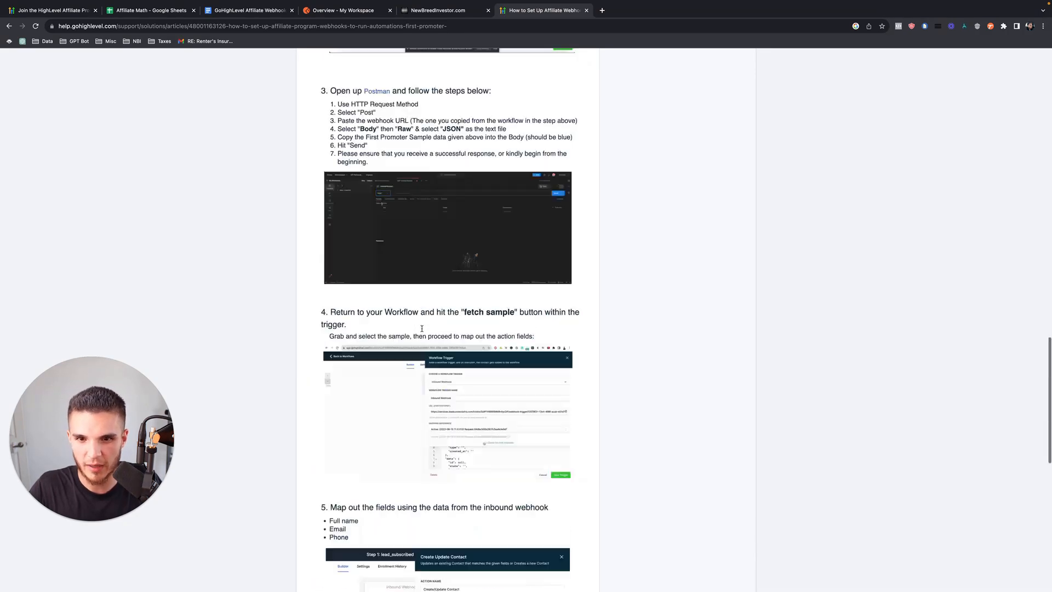
scroll(422, 332, "down", 5)
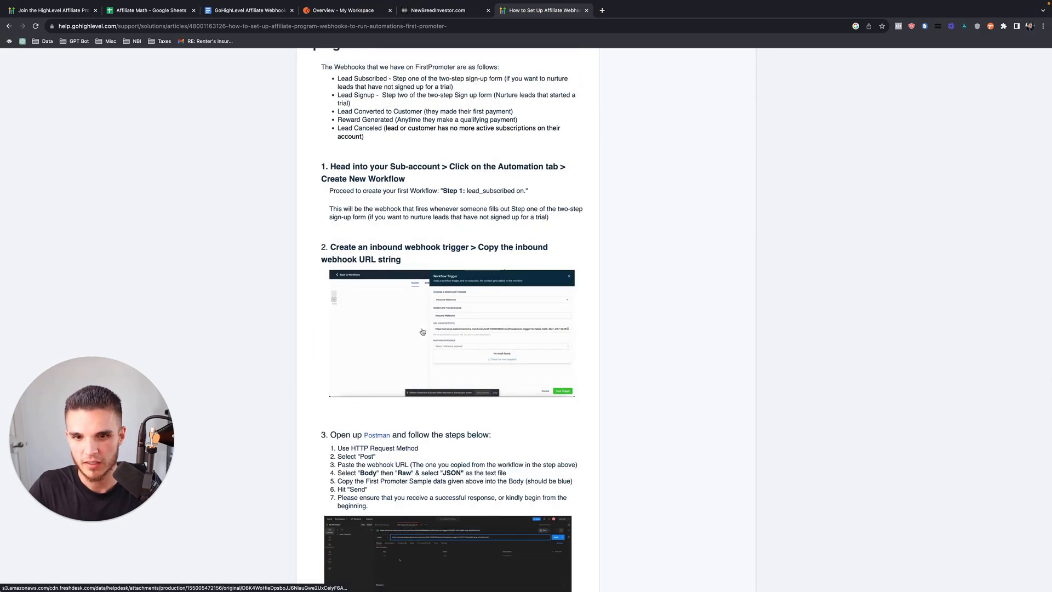
scroll(307, 369, "down", 6)
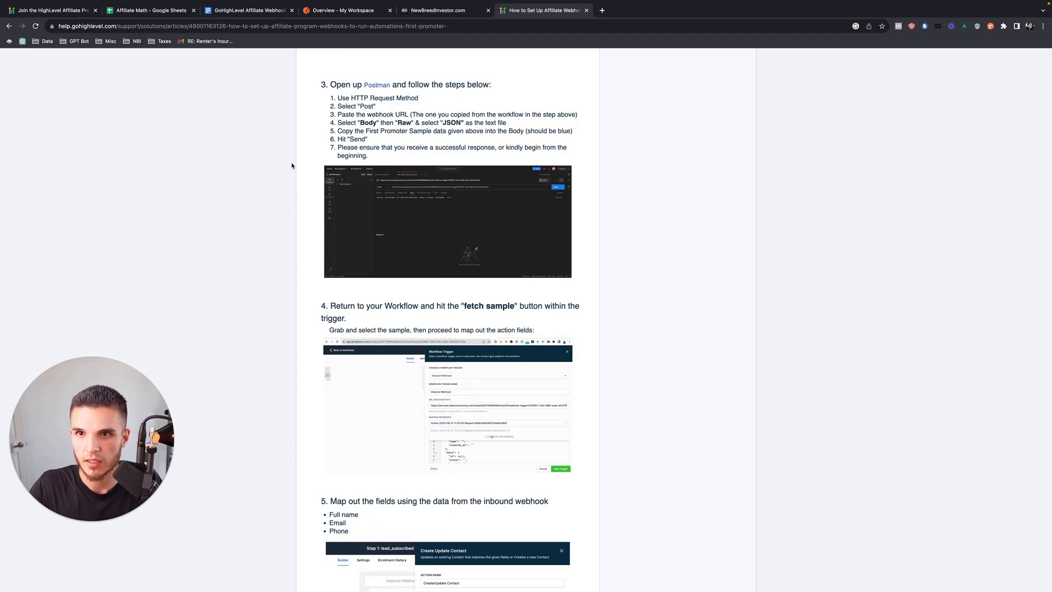
scroll(300, 180, "up", 12)
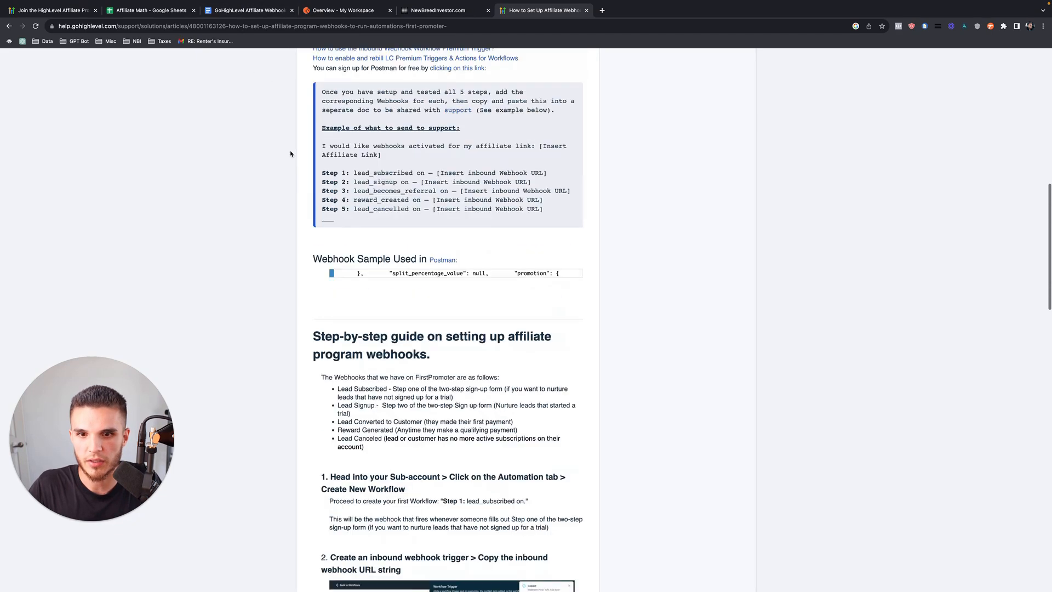
left_click(244, 10)
scroll(296, 326, "down", 1)
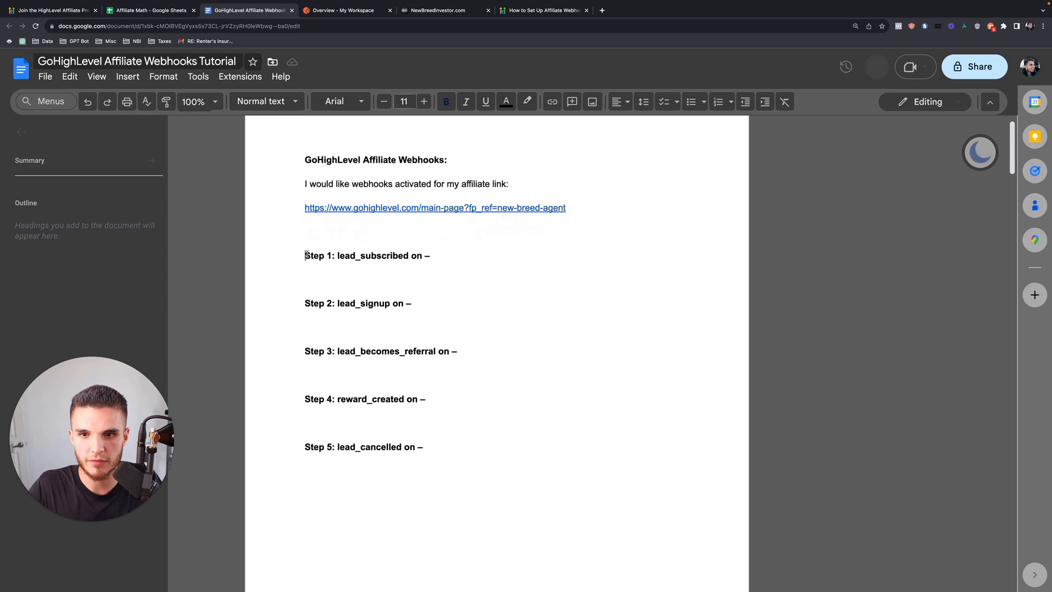
Highlight the five webhook step lines and glance at the Postman workspace.
left_click_drag(306, 244, 429, 448)
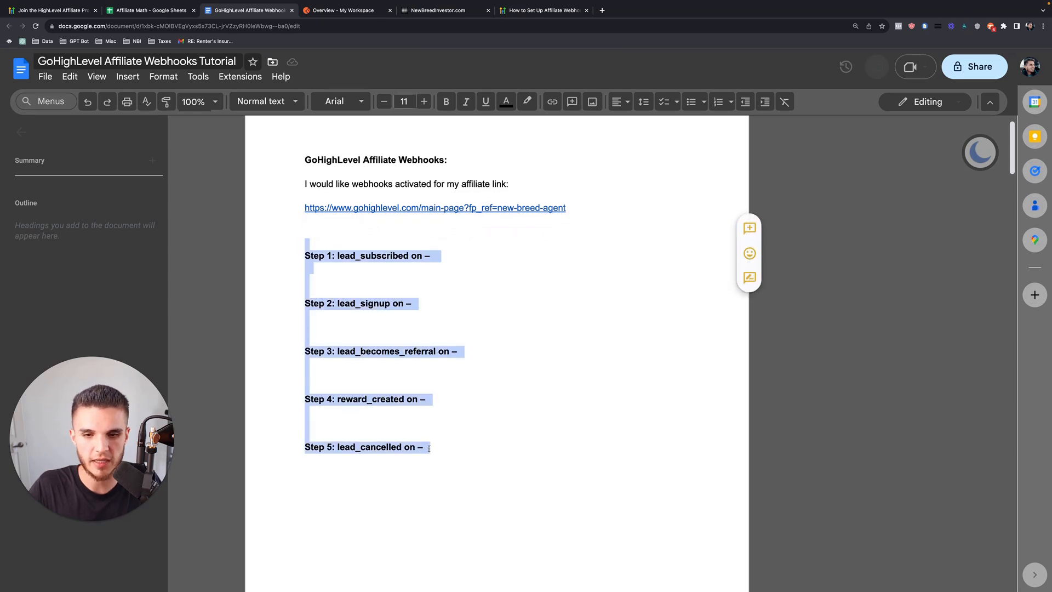
left_click(428, 448)
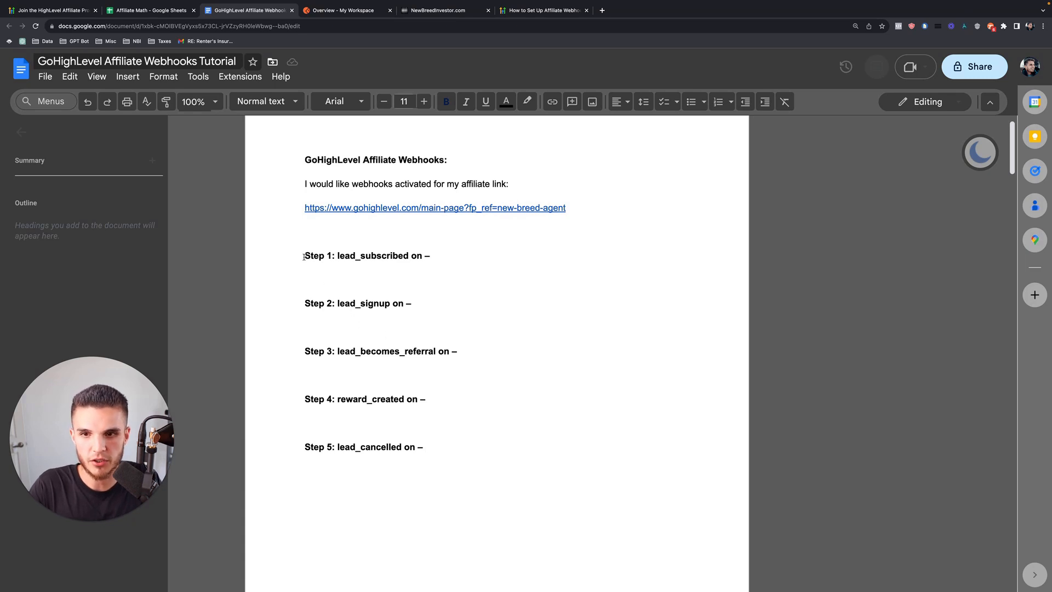
left_click_drag(306, 256, 434, 448)
left_click(346, 10)
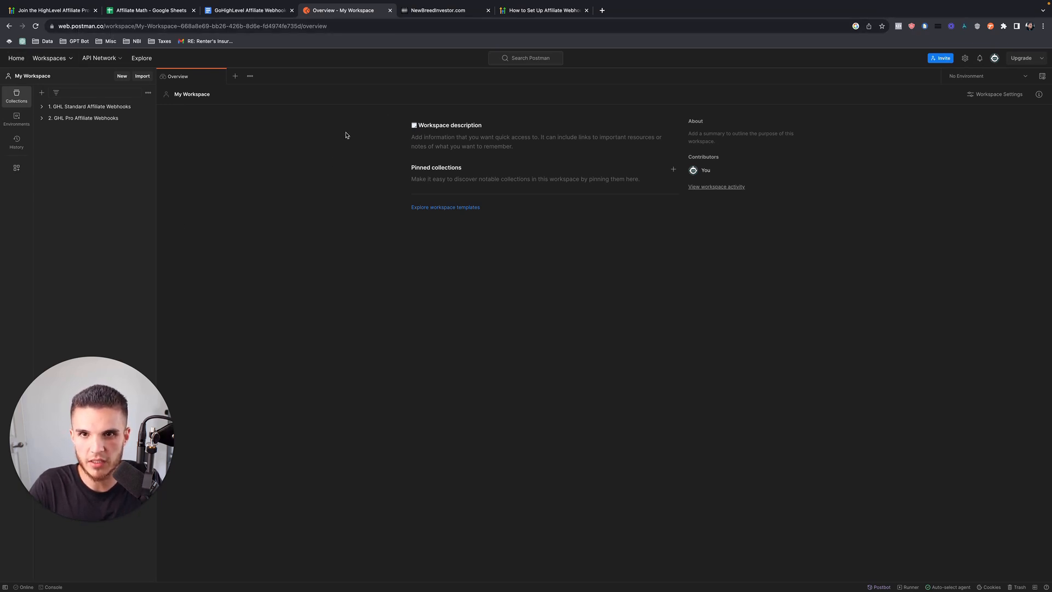
left_click(256, 17)
Highlight the Step 1 lead_subscribed and Step 2 lead_signup lines.
left_click_drag(433, 256, 279, 257)
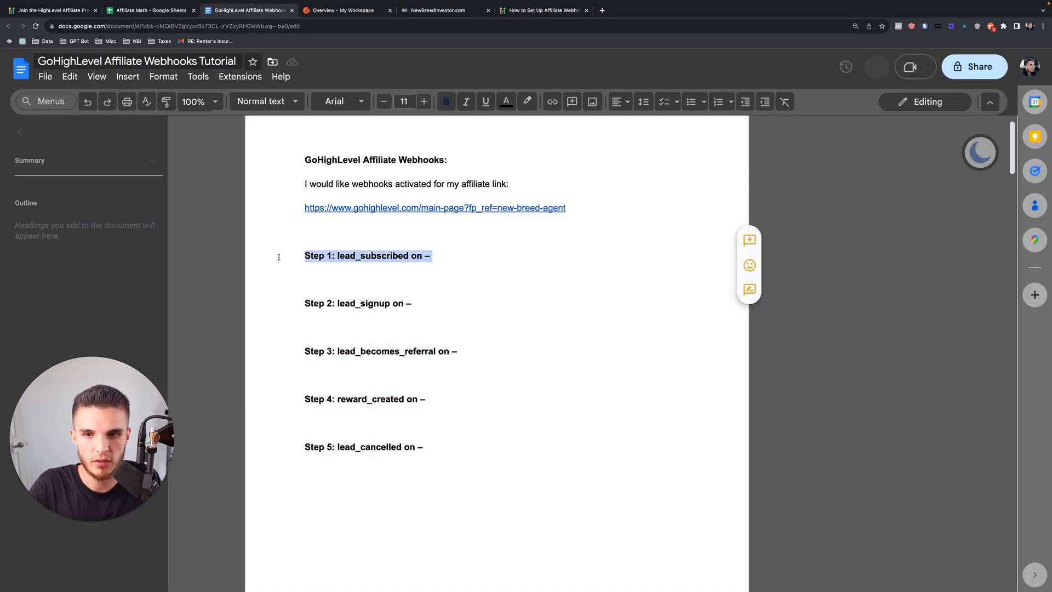
left_click_drag(414, 305, 302, 305)
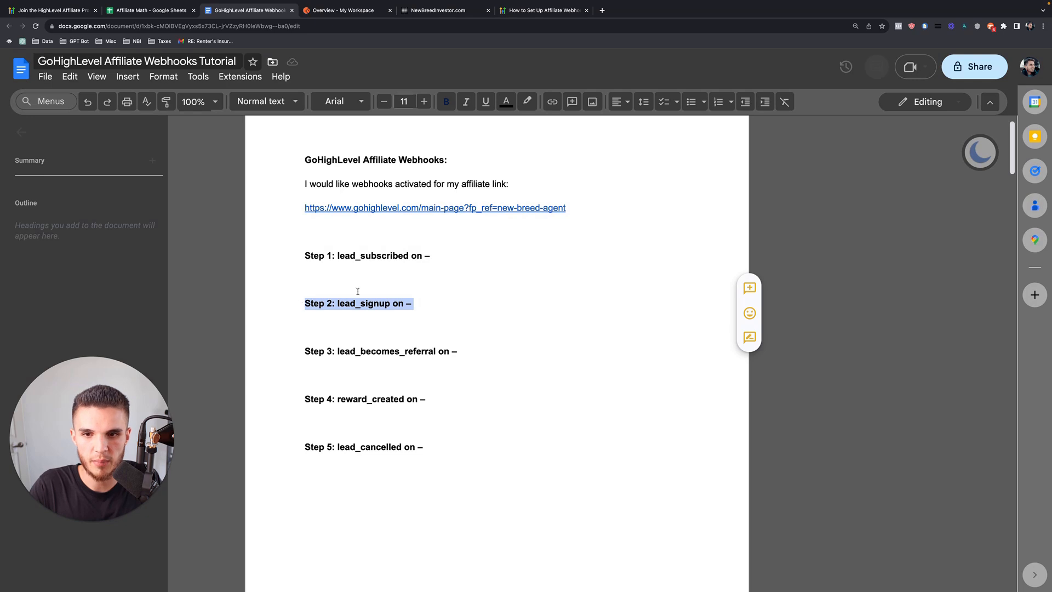
left_click(433, 256)
left_click_drag(433, 257, 300, 257)
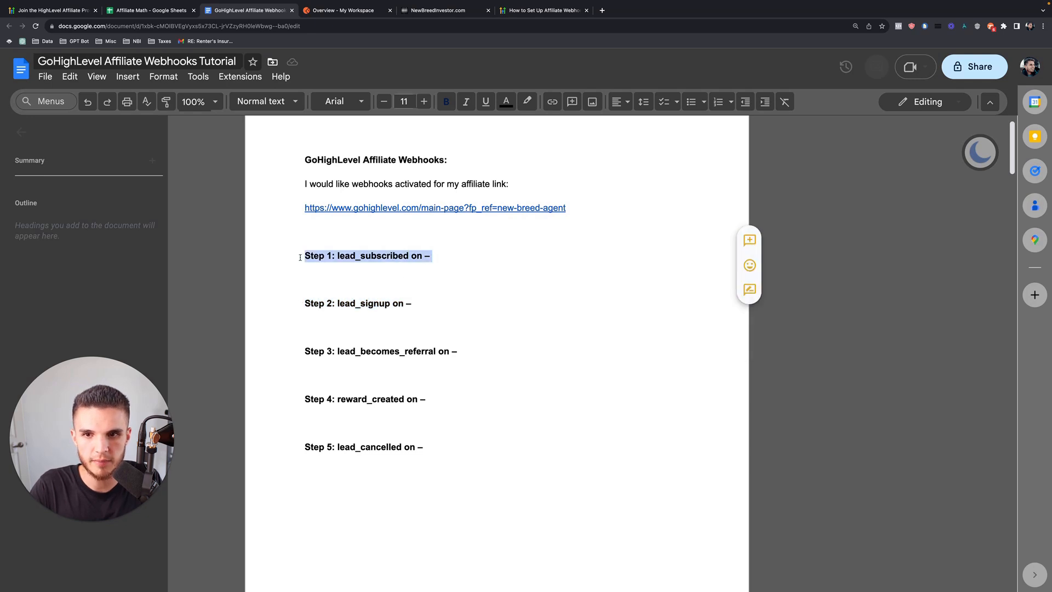
Select the full affiliate link URL in the tutorial document.
left_click(509, 208)
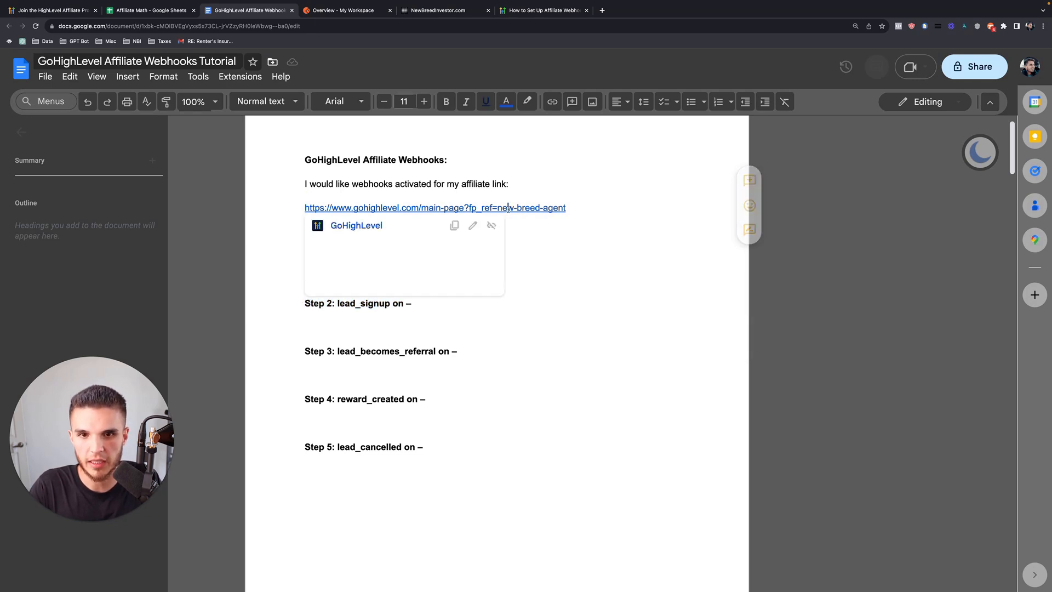
right_click(419, 208)
left_click(369, 233)
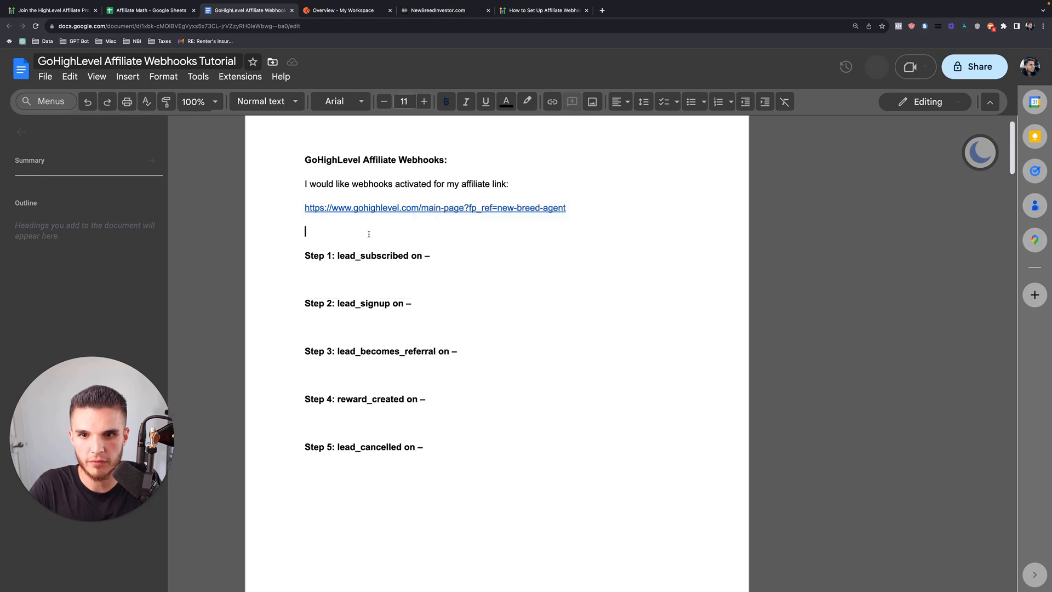
left_click_drag(568, 209, 264, 210)
key("super+c")
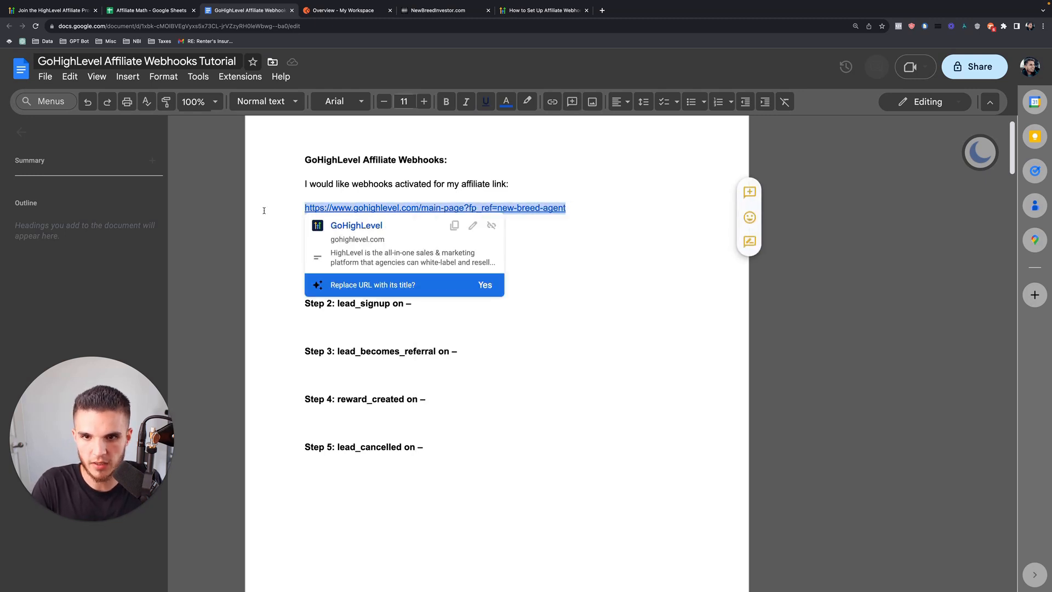
left_click(55, 5)
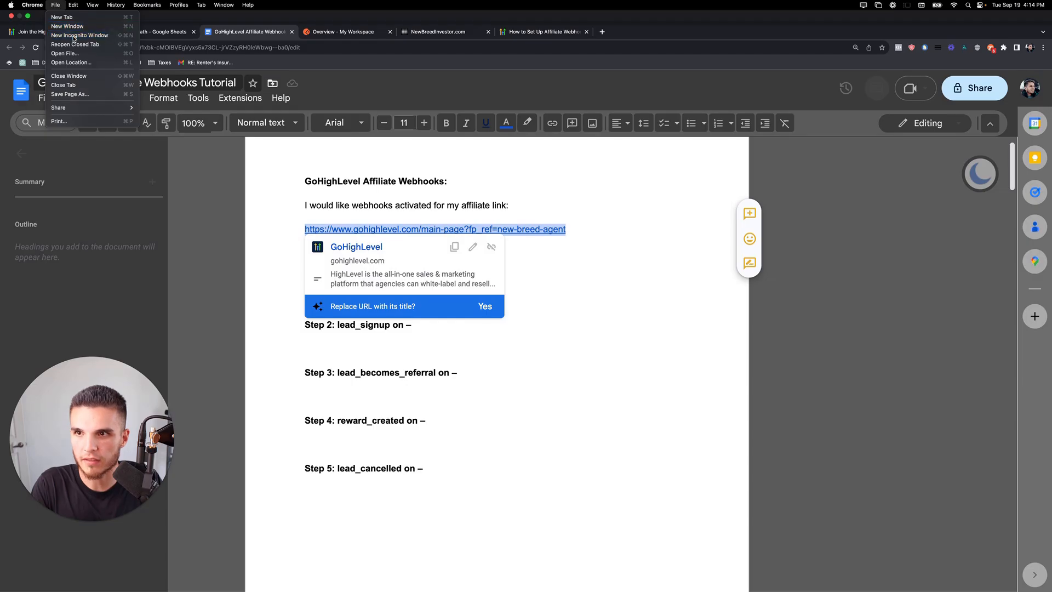
Load the pasted affiliate link in an incognito window and open the 14-day free trial form.
left_click(73, 35)
key("super+v")
key("Return")
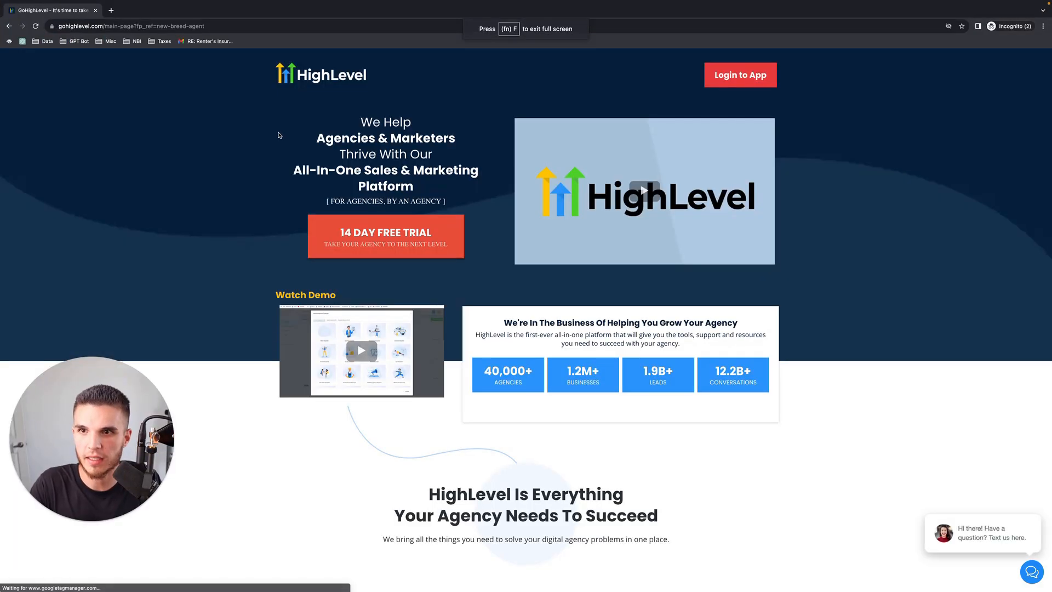
left_click(360, 242)
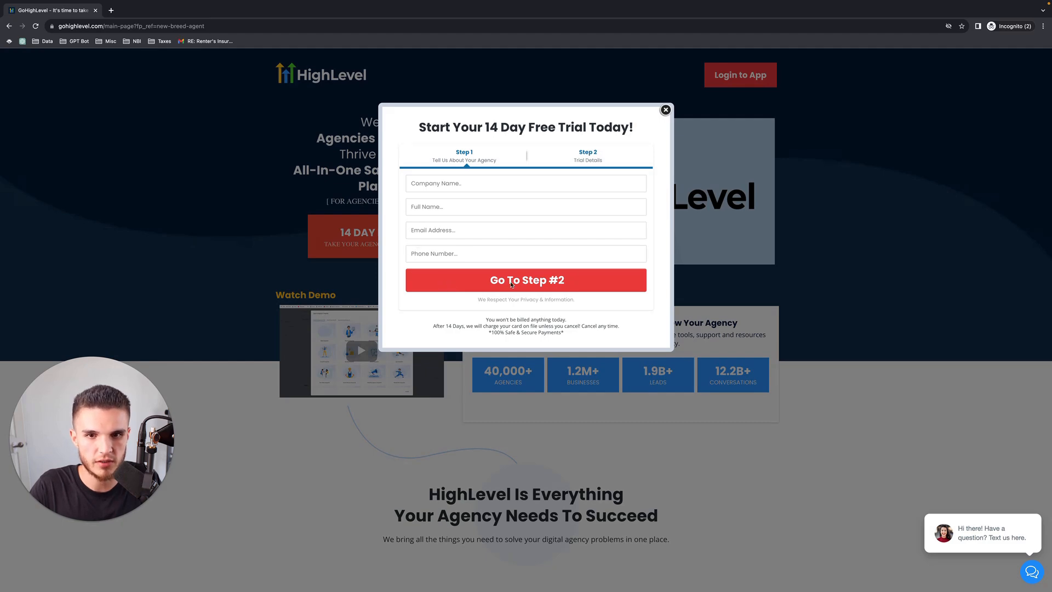
Compare the Step 1 lead_subscribed line in the doc against the free-trial sign-up form.
key("ctrl+Left")
left_click(423, 332)
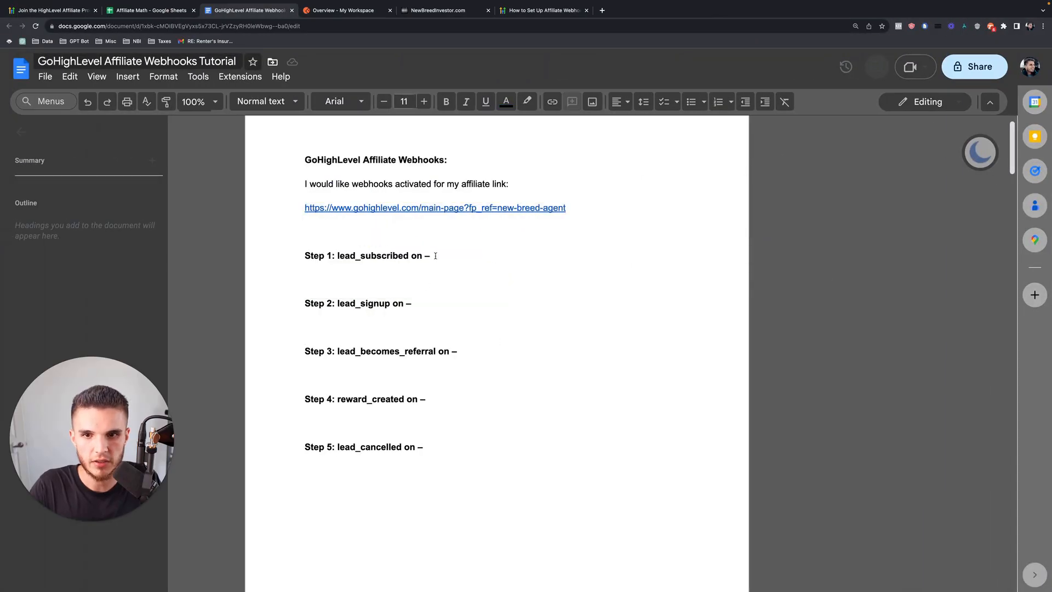
left_click_drag(436, 256, 280, 257)
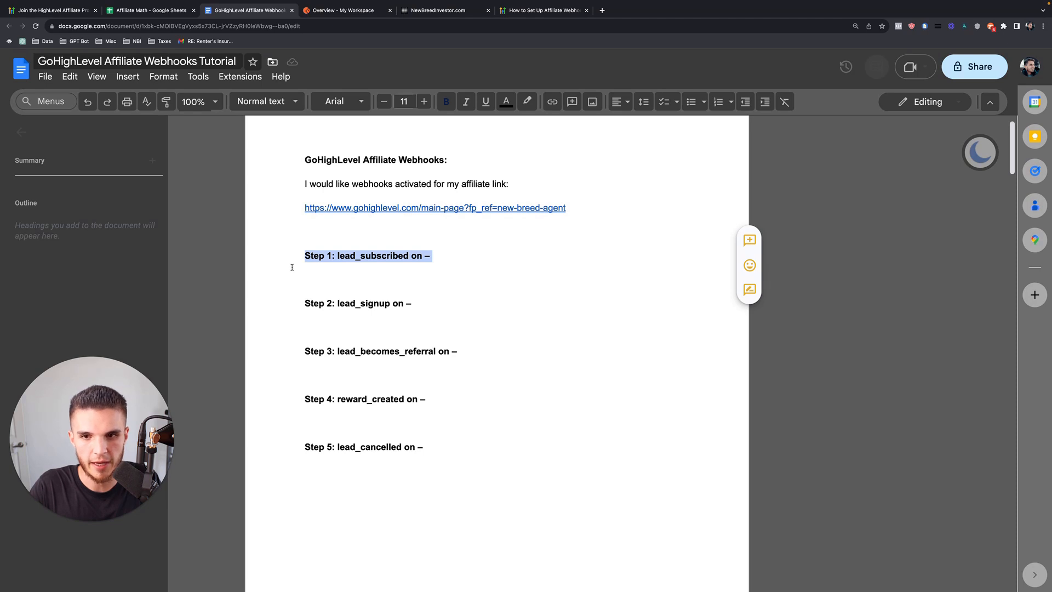
key("ctrl+Right")
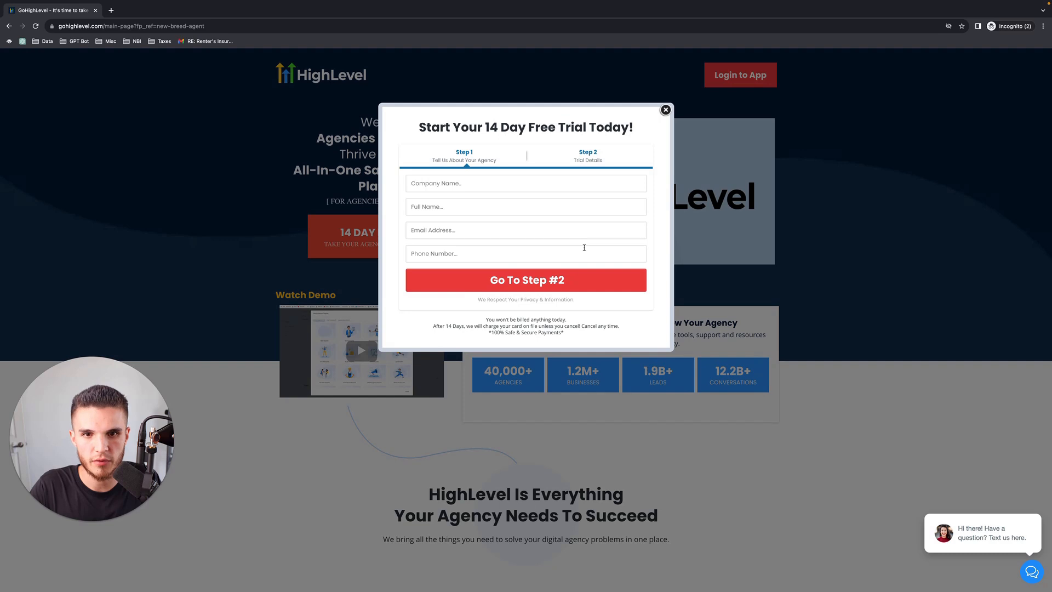
key("ctrl+Left")
left_click(415, 303)
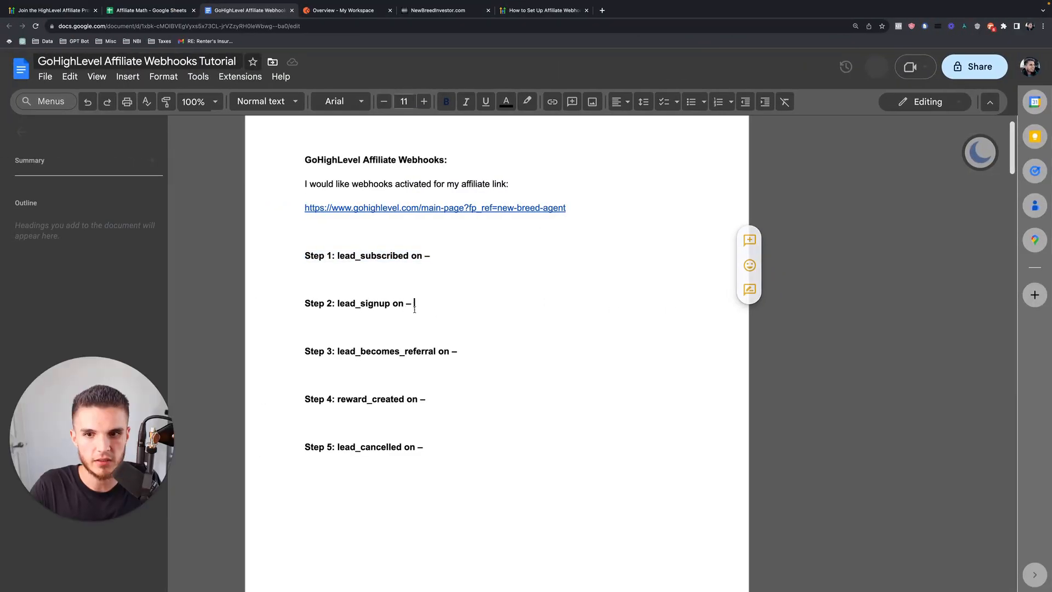
left_click_drag(415, 303, 299, 305)
left_click(417, 309)
left_click_drag(417, 305, 313, 305)
left_click_drag(460, 352, 305, 352)
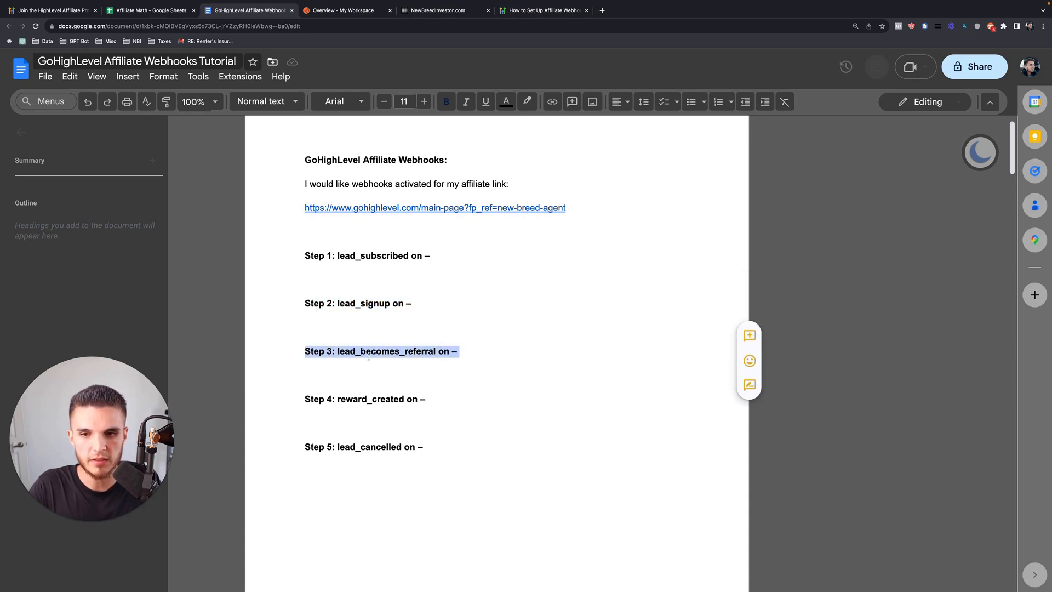
left_click(473, 349)
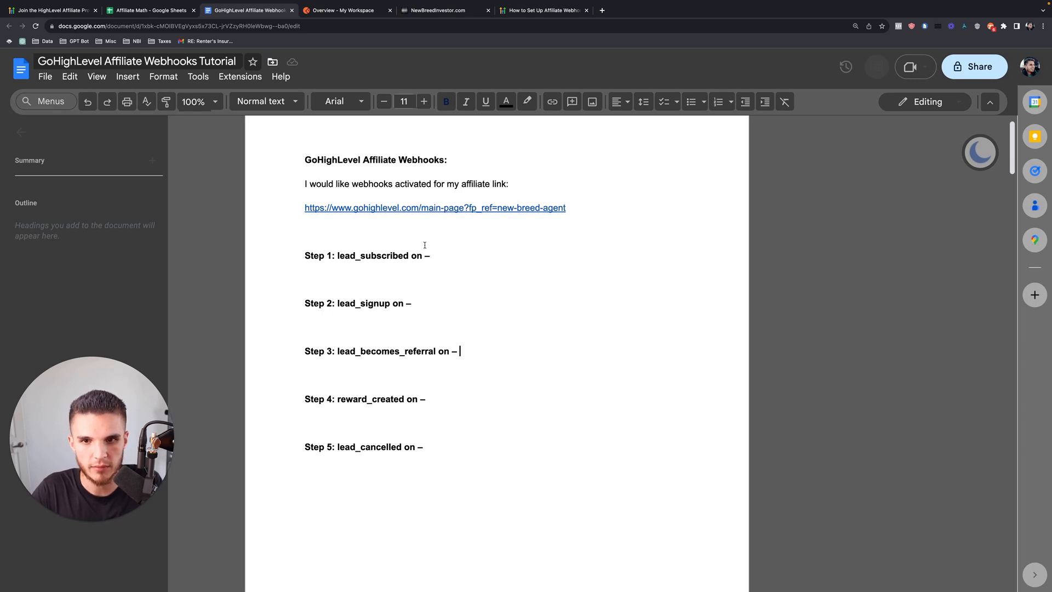
left_click_drag(434, 255, 291, 253)
left_click_drag(417, 306, 305, 306)
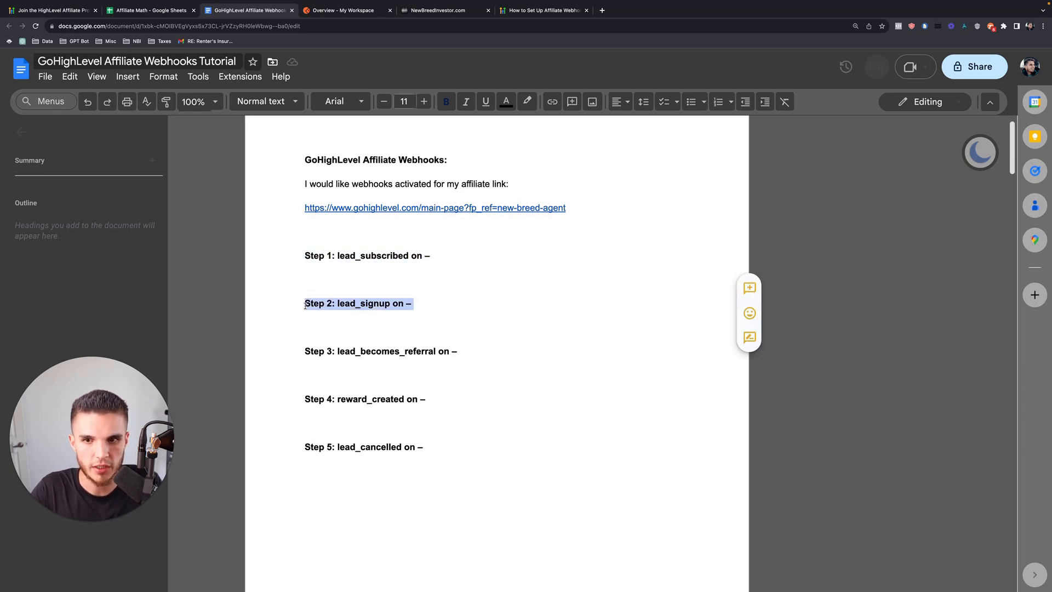
left_click_drag(468, 350, 297, 352)
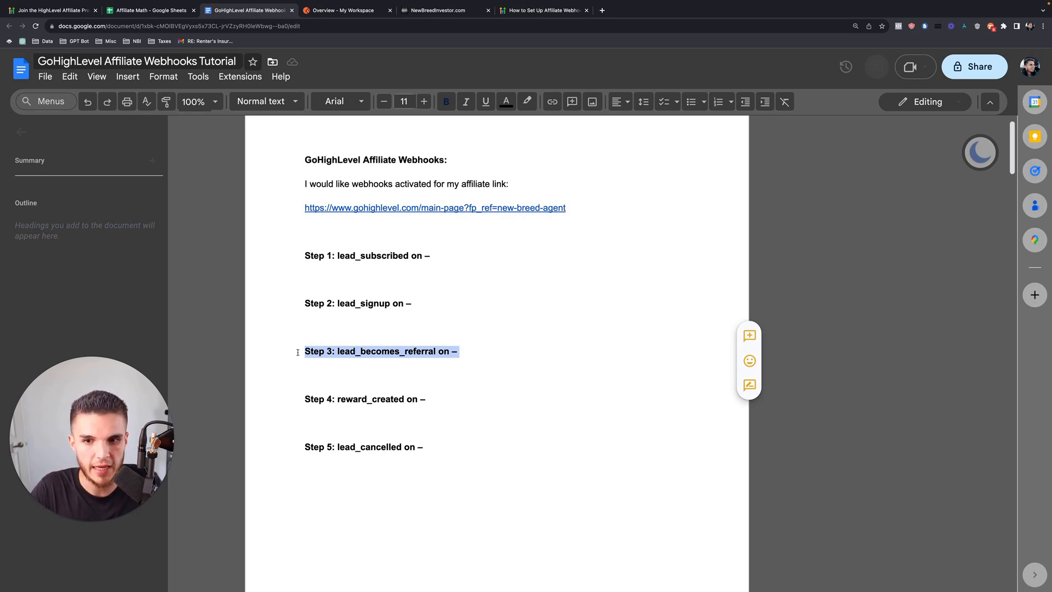
left_click(460, 351)
left_click_drag(461, 351, 296, 356)
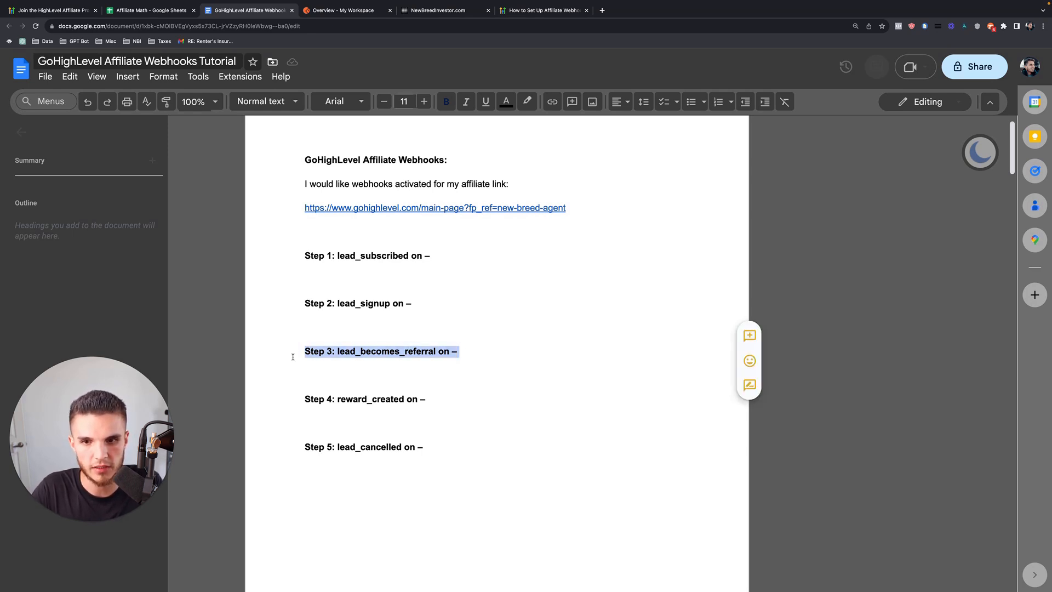
left_click(291, 357)
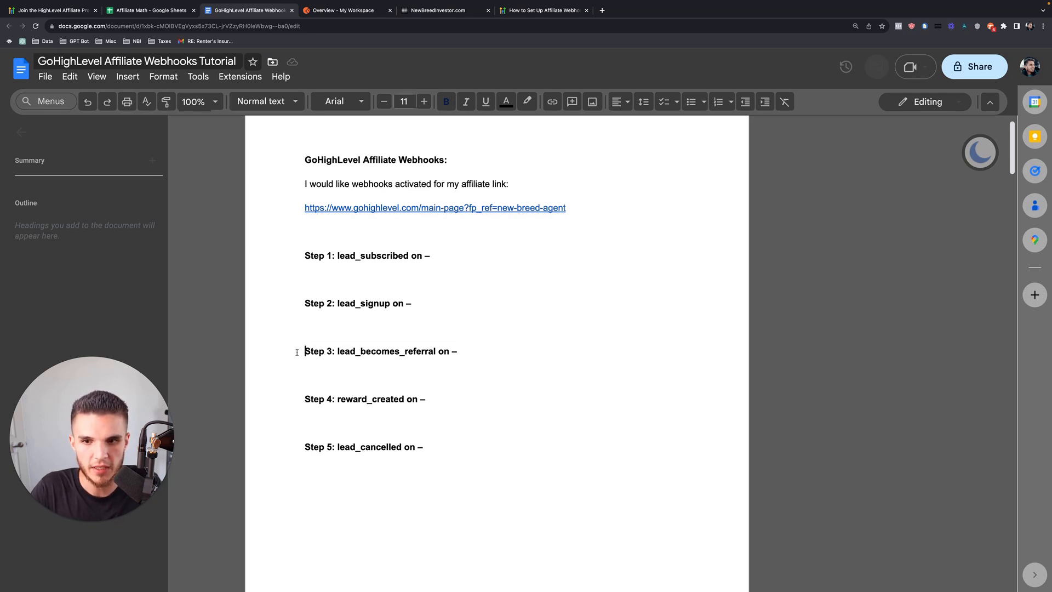
left_click_drag(299, 354, 469, 352)
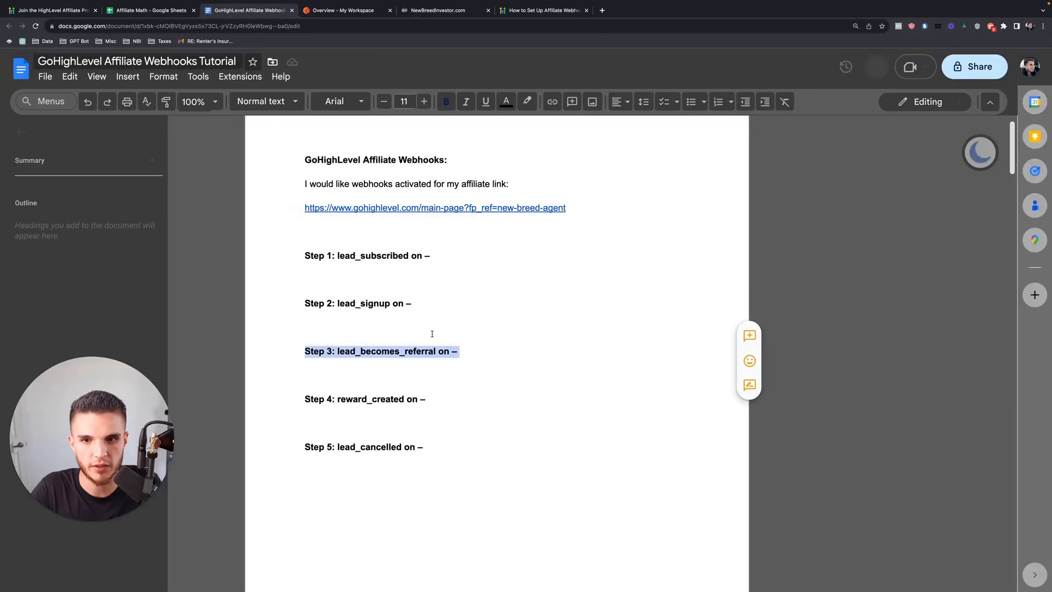
left_click(457, 352)
left_click(303, 353, "shift")
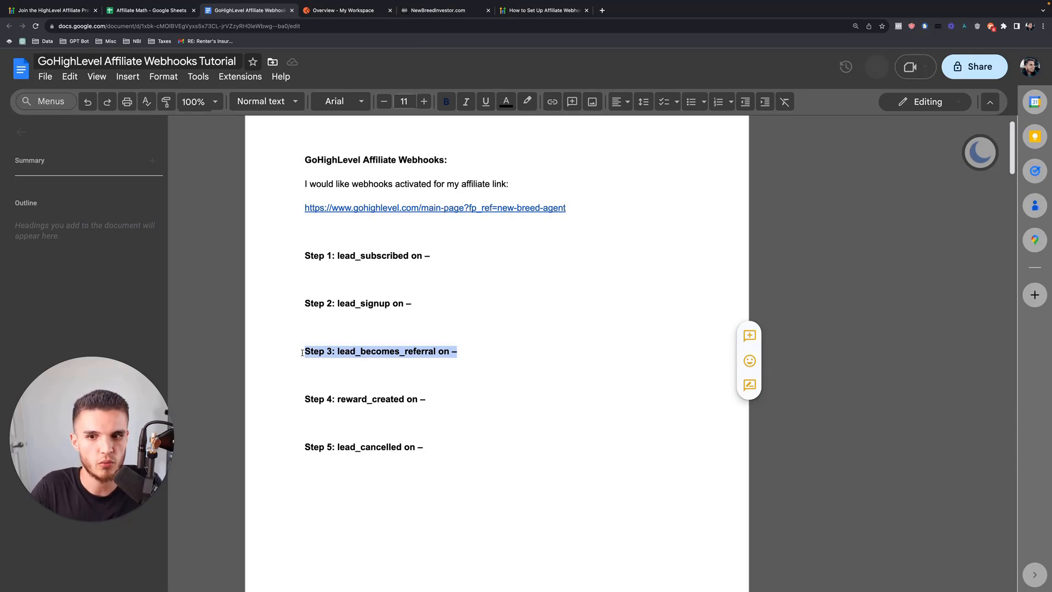
left_click(302, 353)
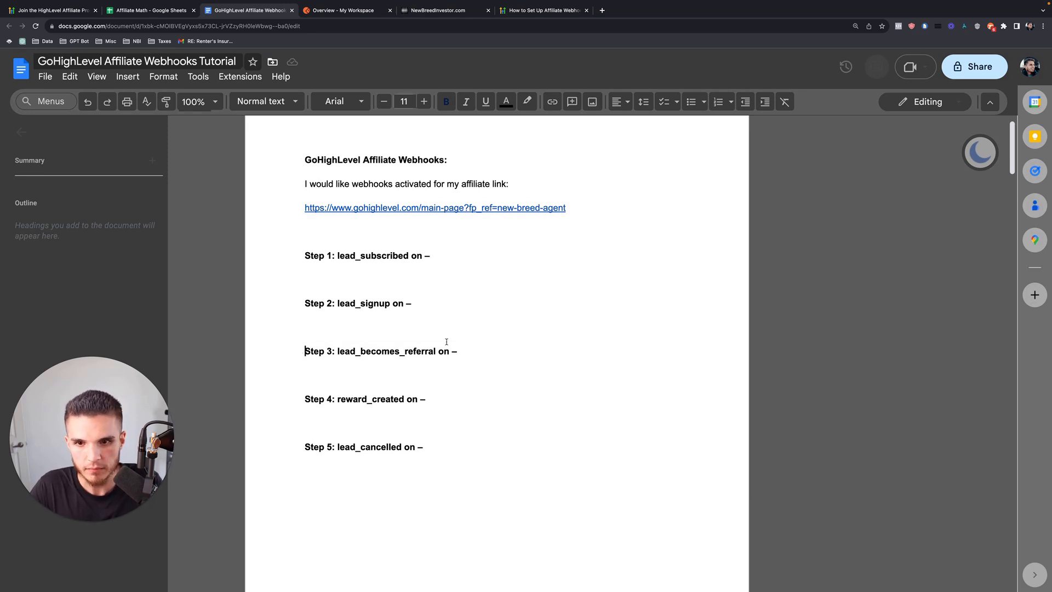
mouse_move(437, 399)
left_mouse_down()
mouse_move(306, 401)
mouse_move(426, 403)
left_mouse_up()
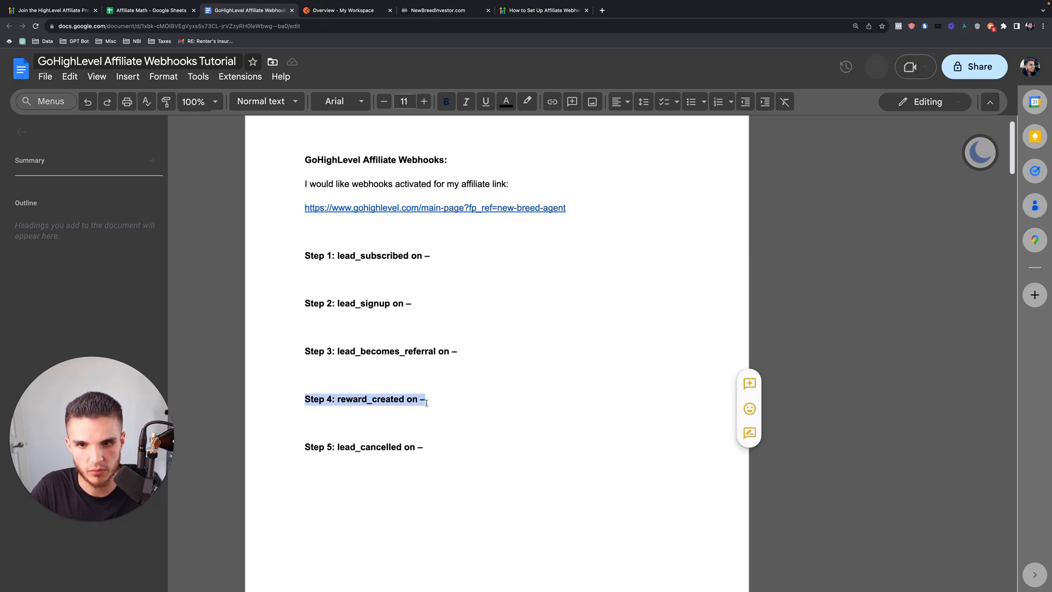
left_click(415, 410)
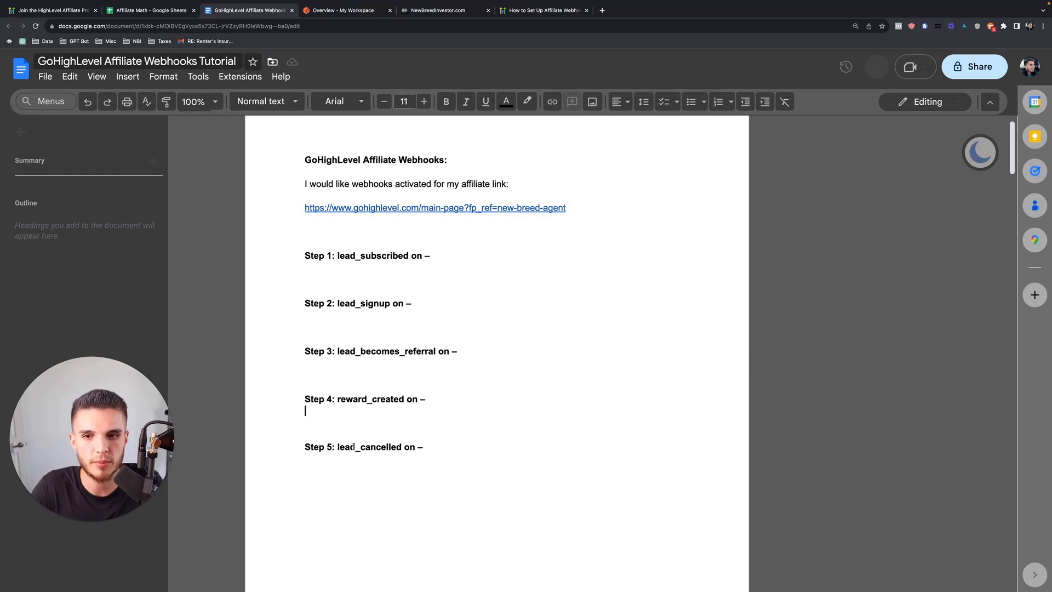
left_click_drag(429, 400, 294, 400)
left_click(295, 401)
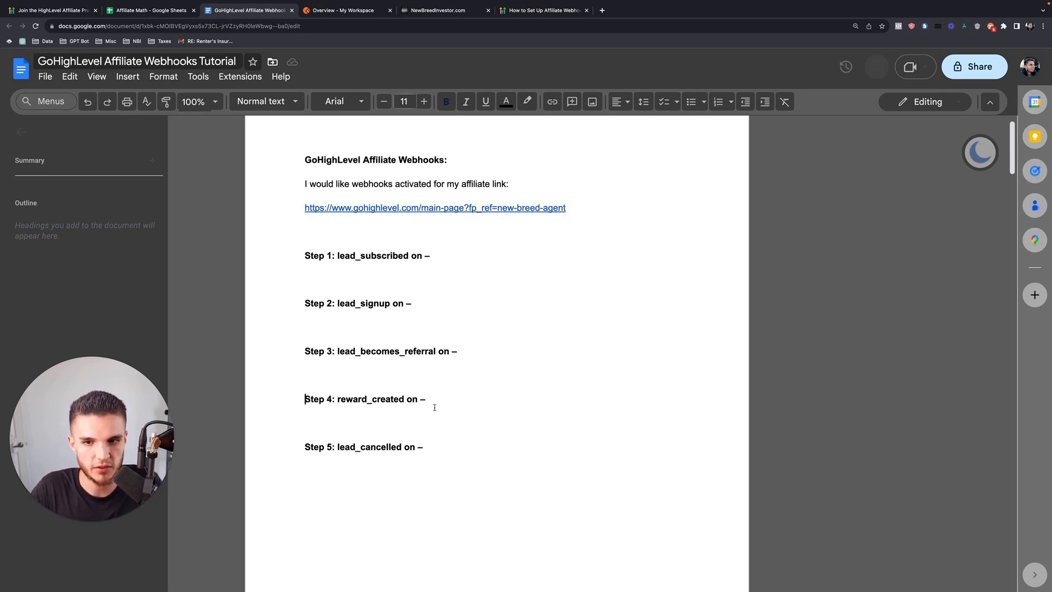
left_click_drag(425, 400, 287, 402)
left_click(289, 402)
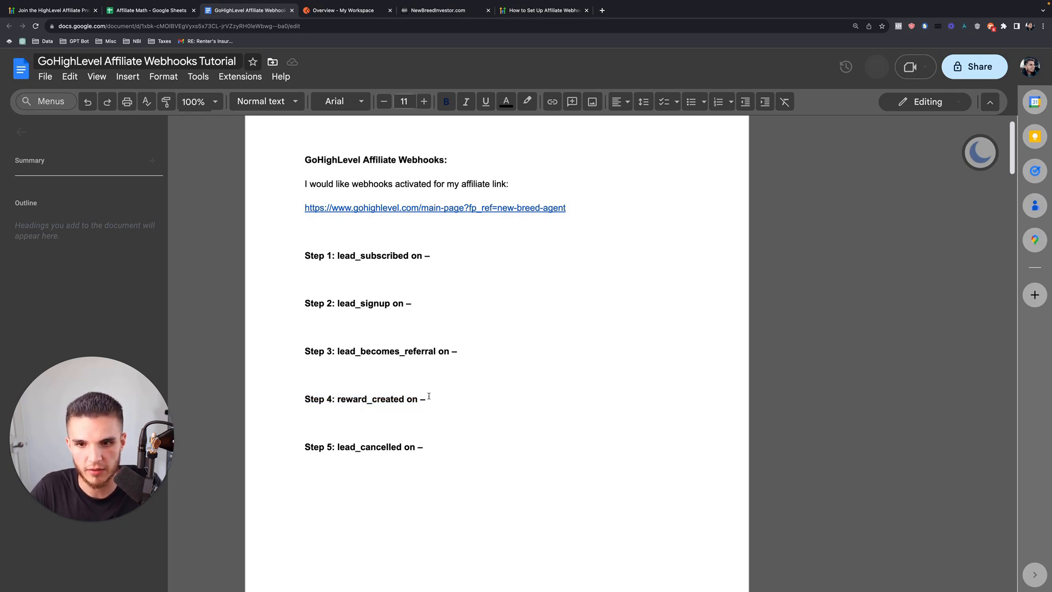
left_click_drag(429, 396, 282, 400)
left_click(282, 400)
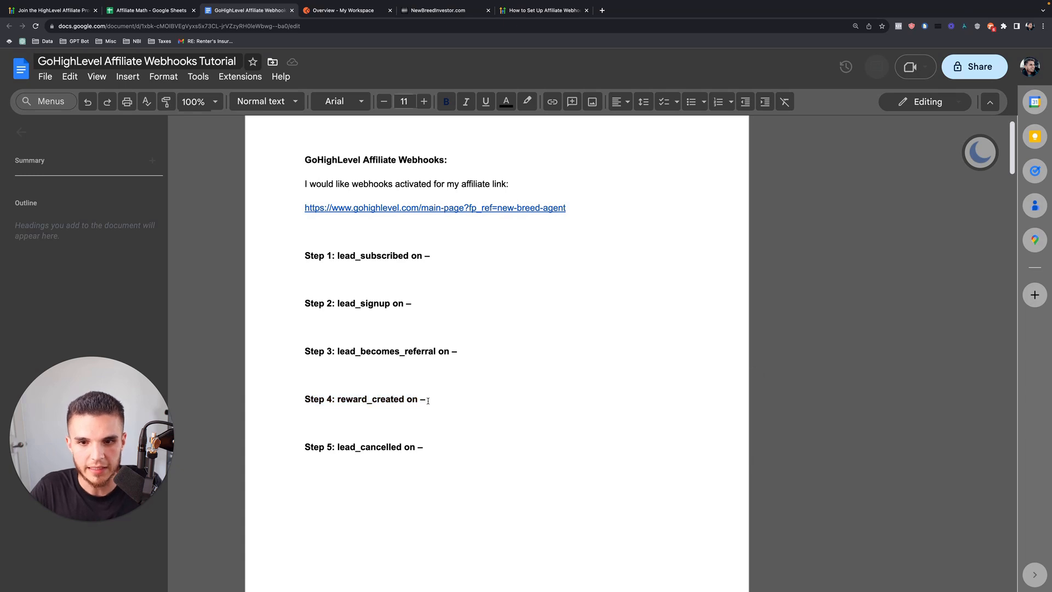
left_click_drag(427, 401, 288, 400)
left_click_drag(301, 255, 429, 255)
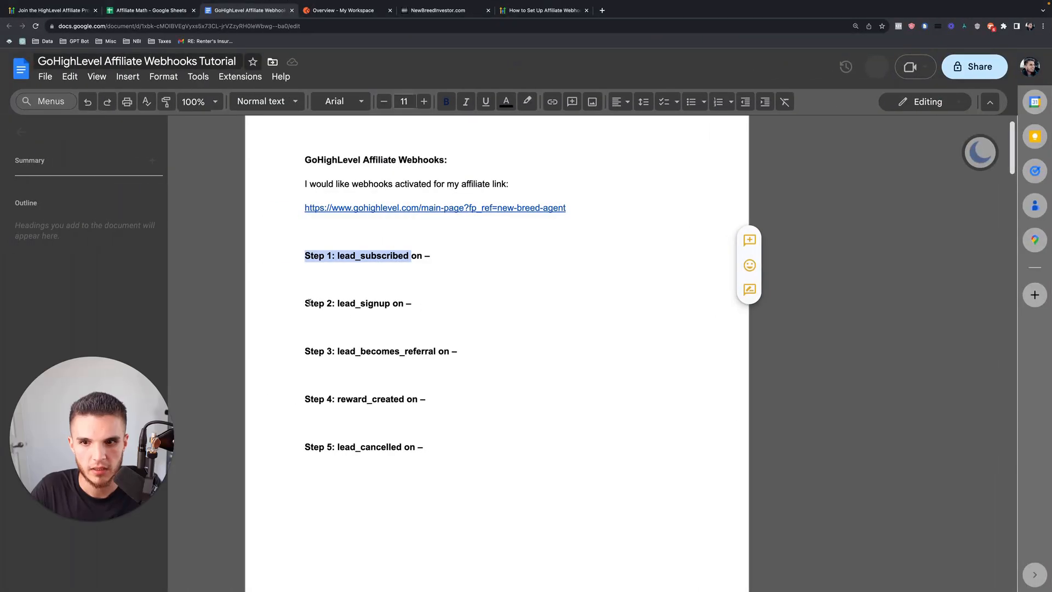
left_click_drag(305, 303, 415, 304)
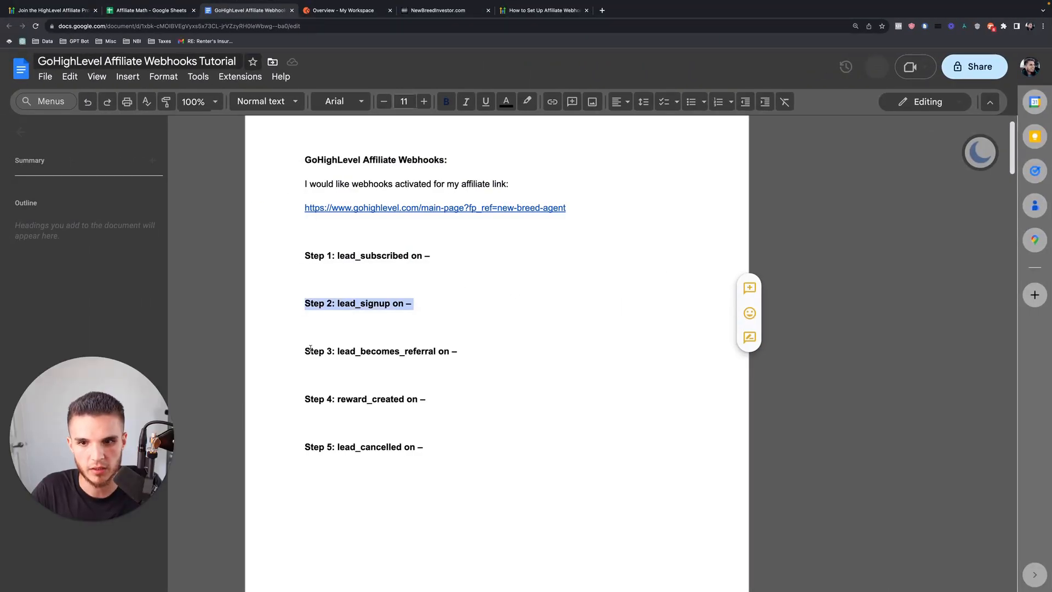
left_click_drag(306, 351, 458, 354)
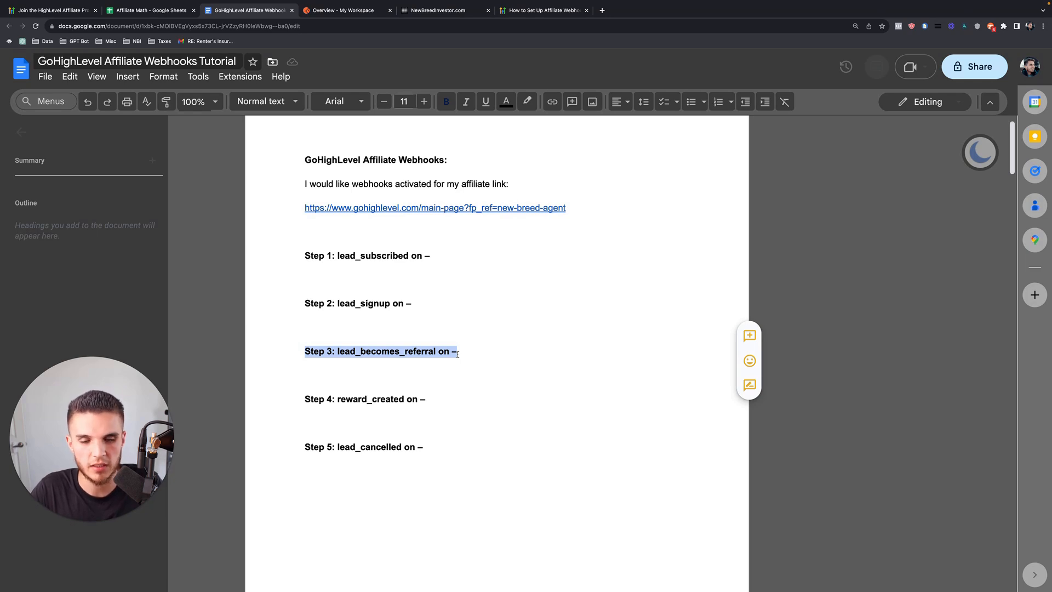
left_click(458, 355)
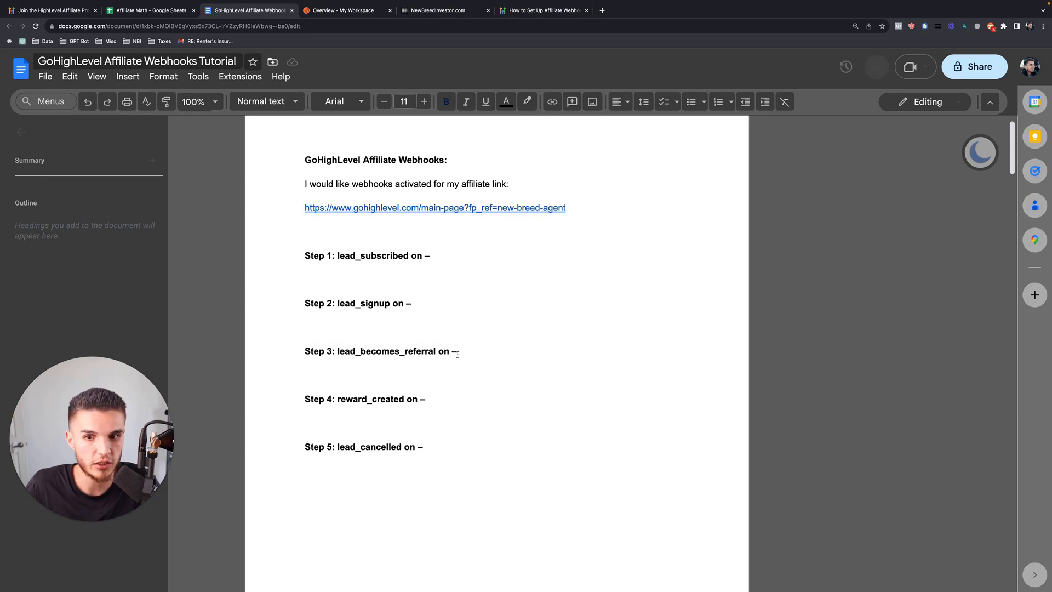
left_click_drag(428, 401, 300, 402)
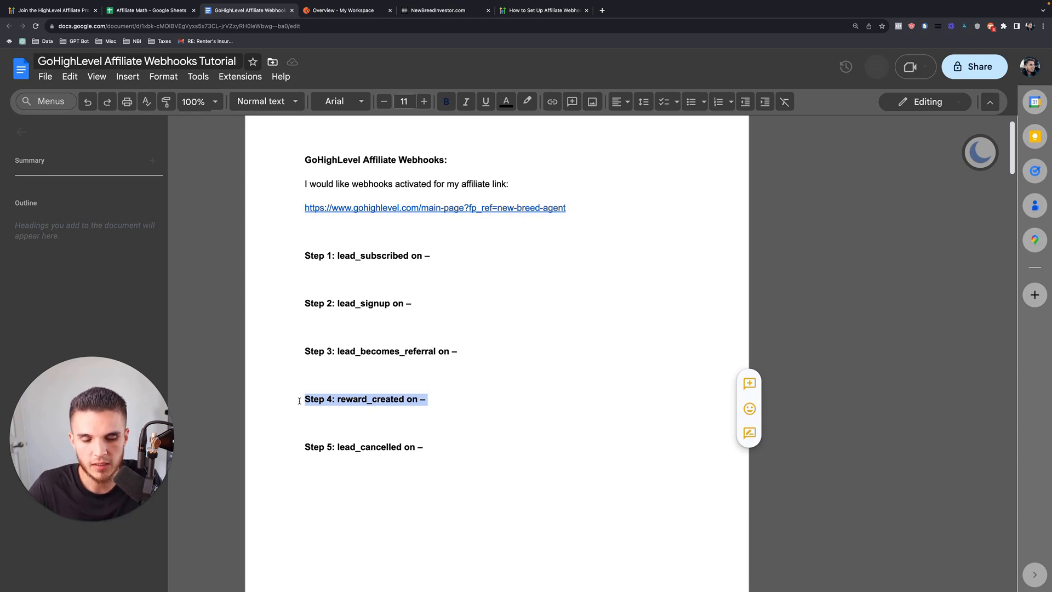
left_click(299, 401)
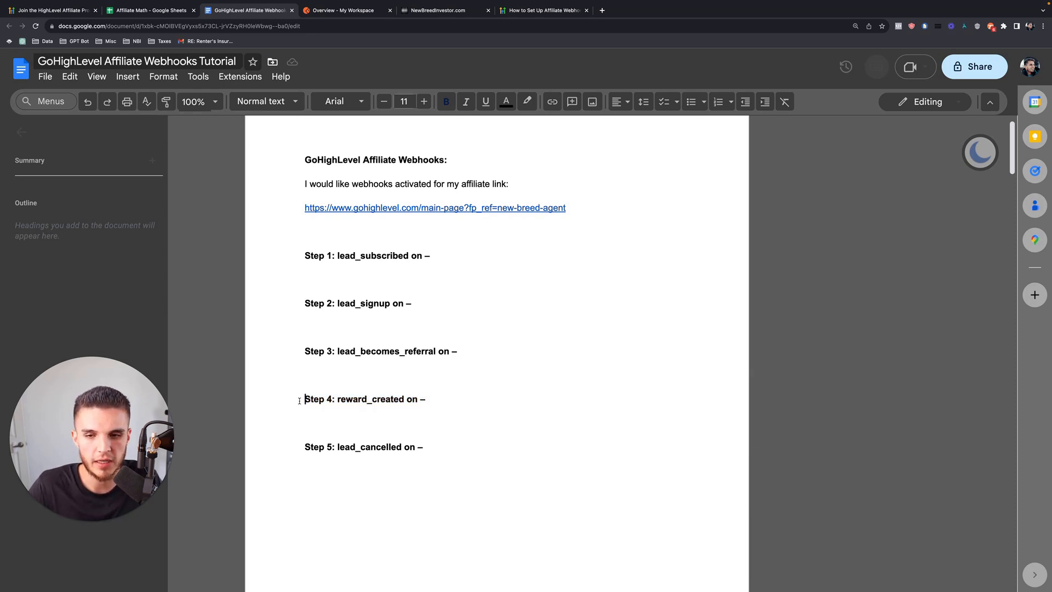
left_click_drag(300, 401, 431, 399)
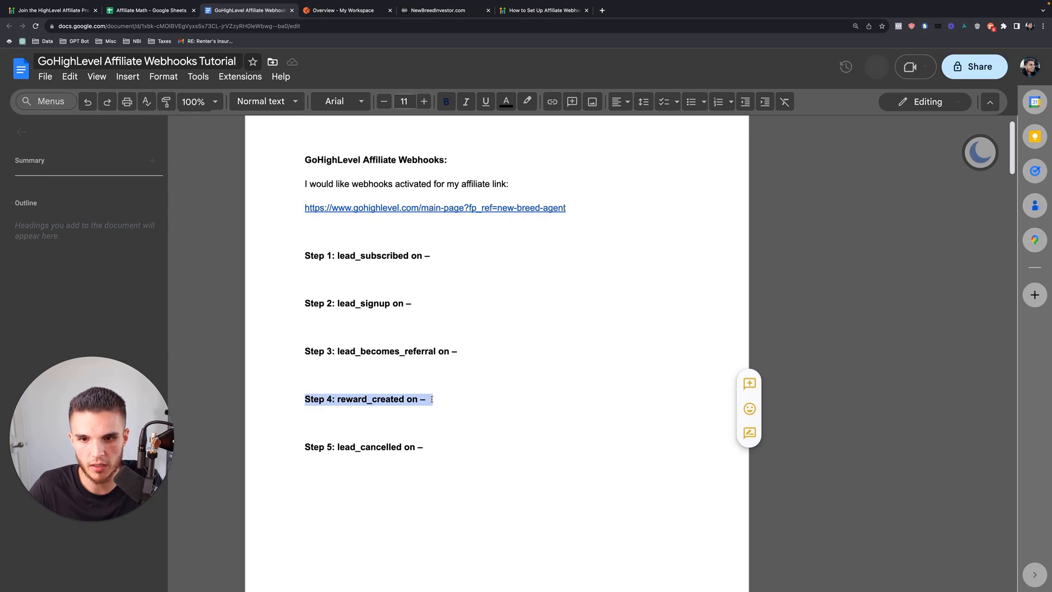
left_click(432, 399)
left_click_drag(429, 447, 279, 447)
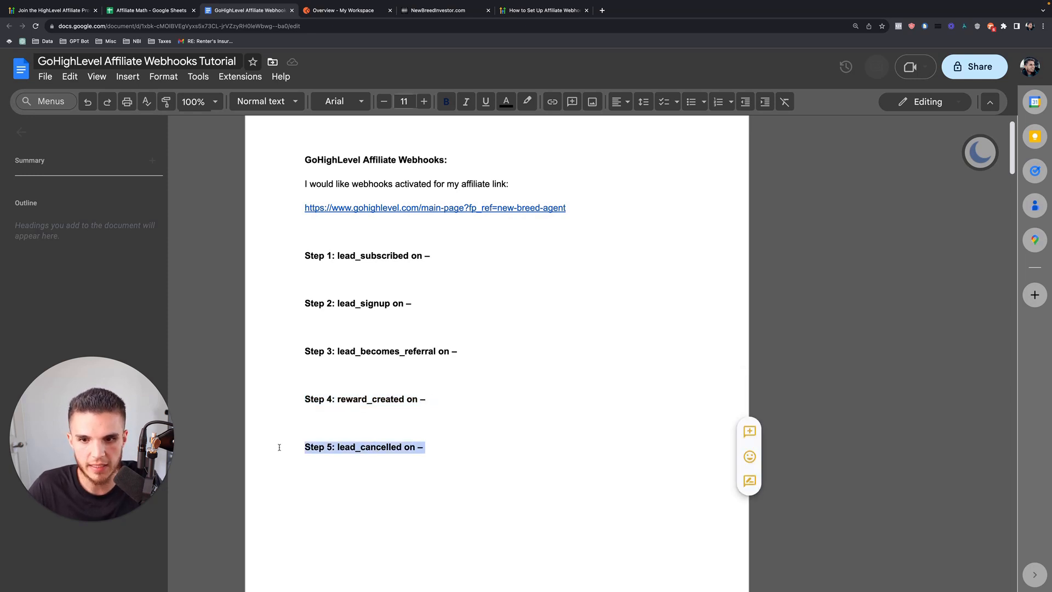
left_click(425, 449)
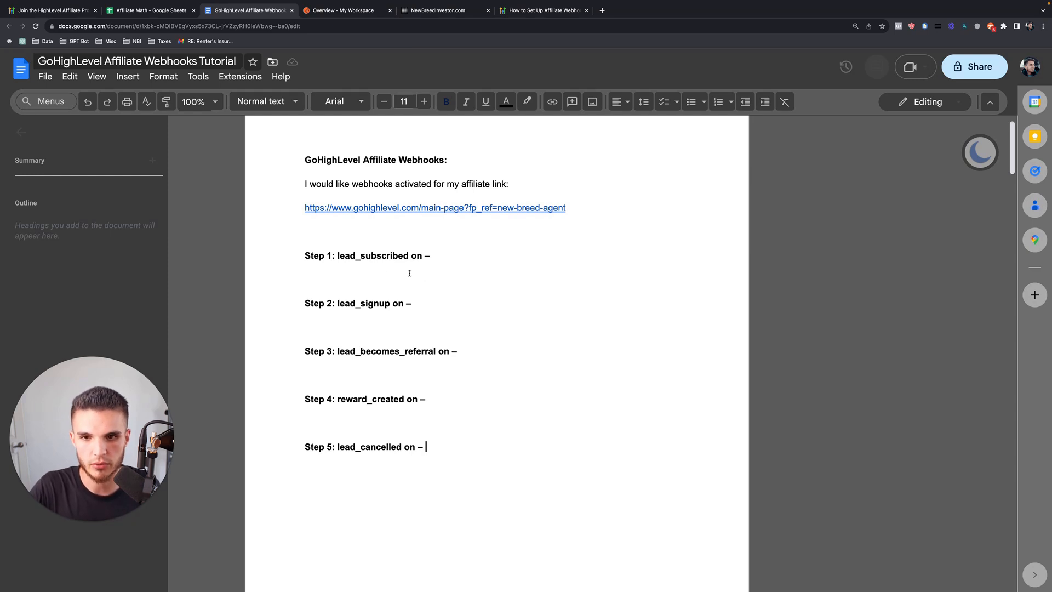
Close the affiliate program page, Affiliate Math spreadsheet and webhooks setup guide tabs.
left_click(82, 10)
left_click(95, 10)
left_click(96, 11)
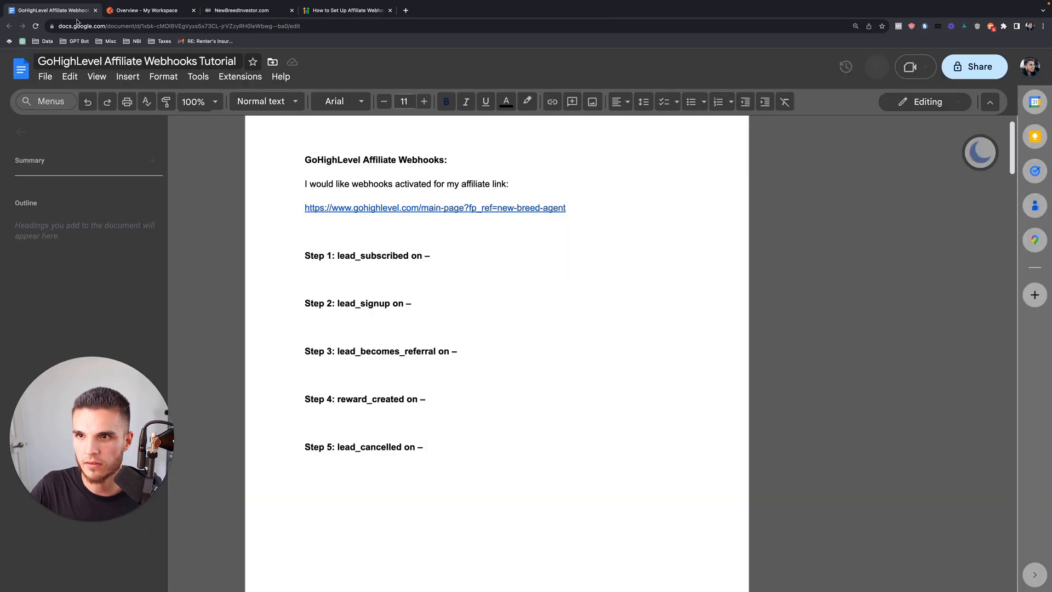
scroll(387, 340, "up", 1)
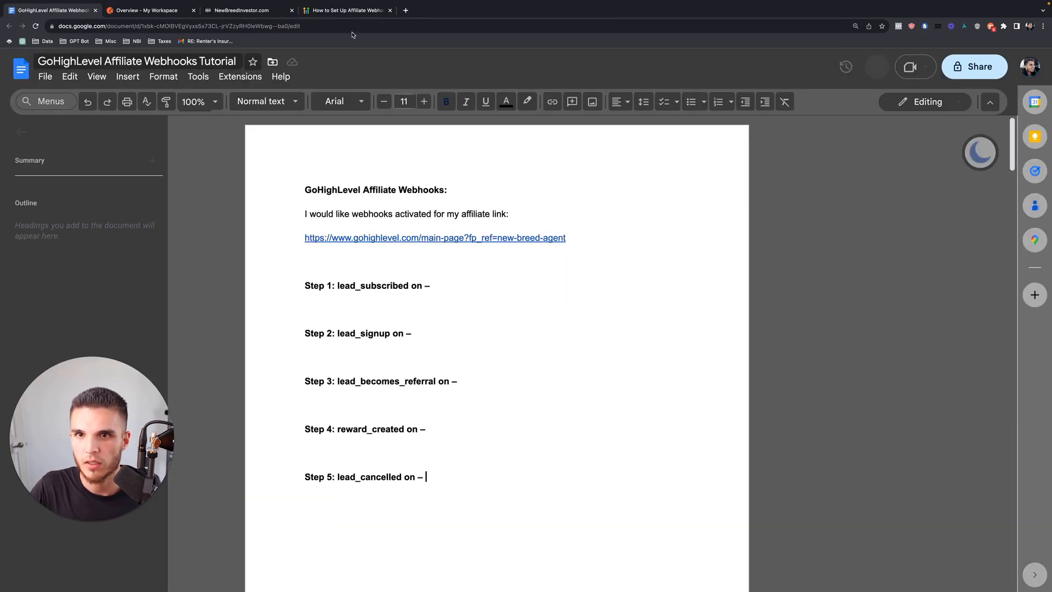
left_click(365, 10)
left_click(389, 10)
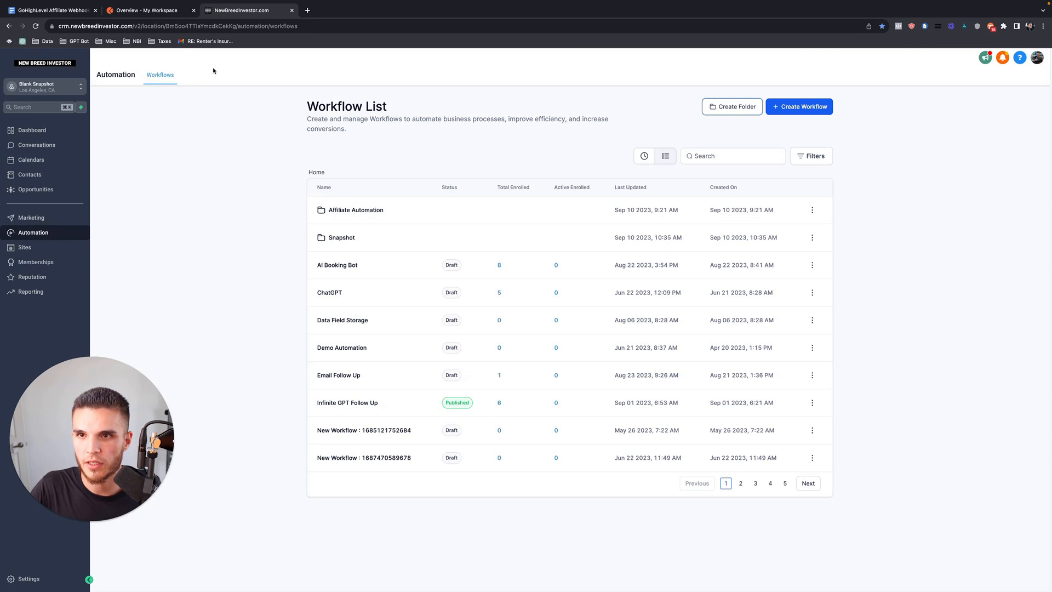
Highlight Steps 1–5 in the tutorial doc, then return to the CRM workflow list.
left_click(61, 13)
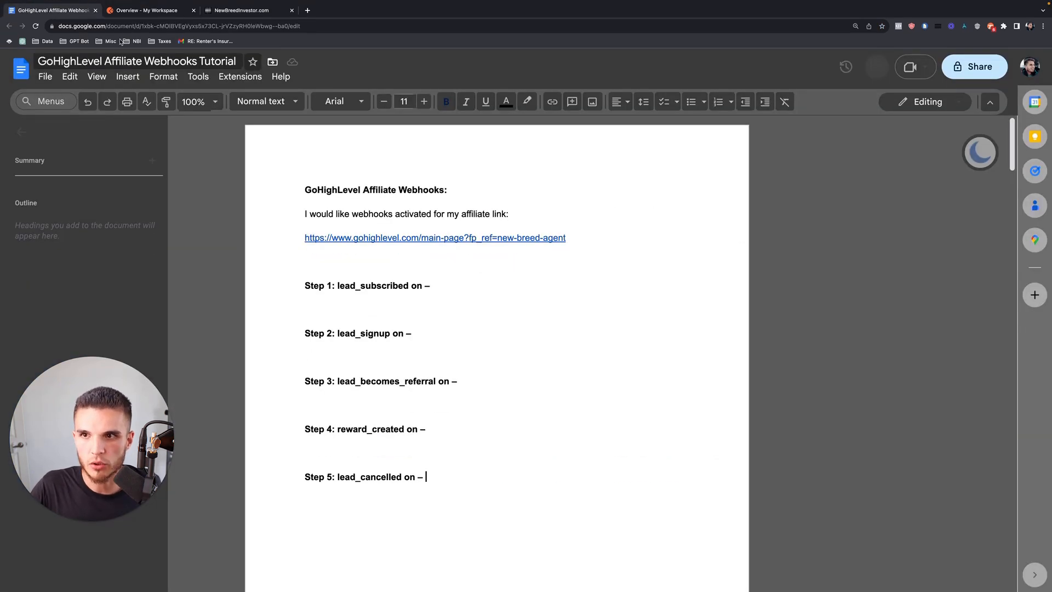
left_click(161, 12)
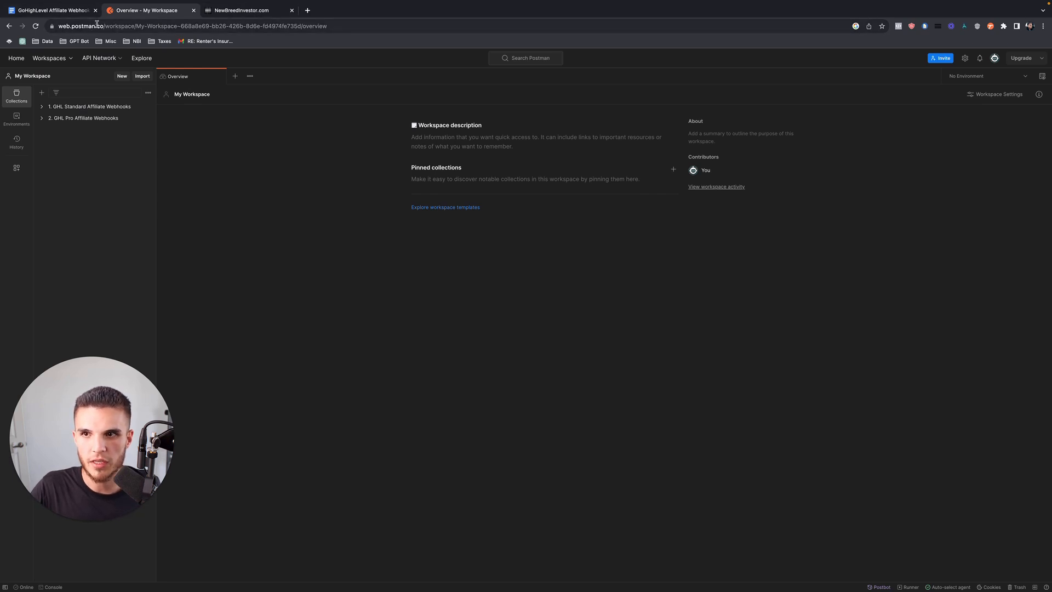
left_click(233, 11)
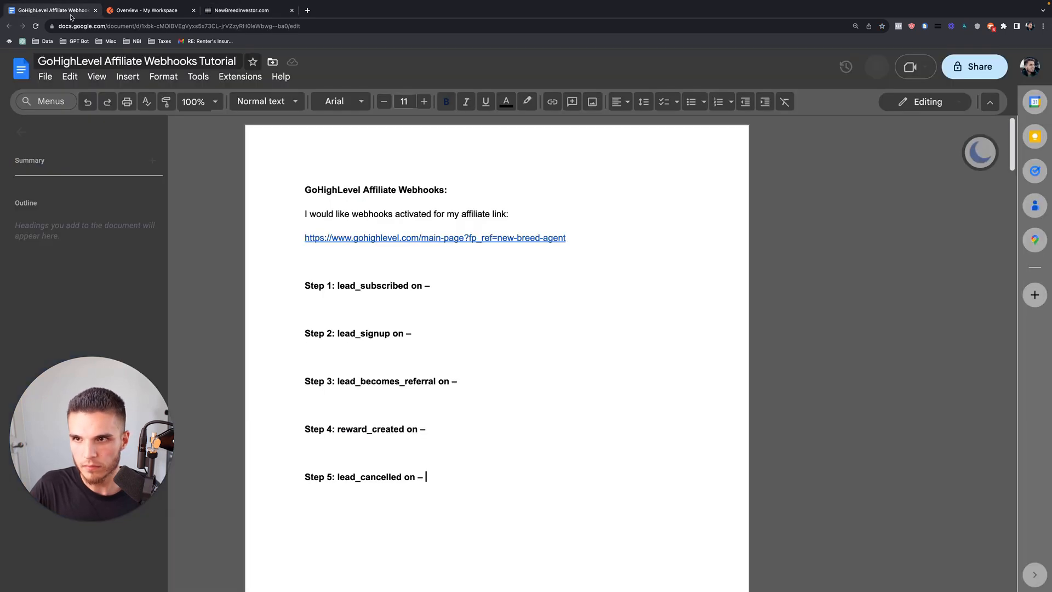
left_click(66, 11)
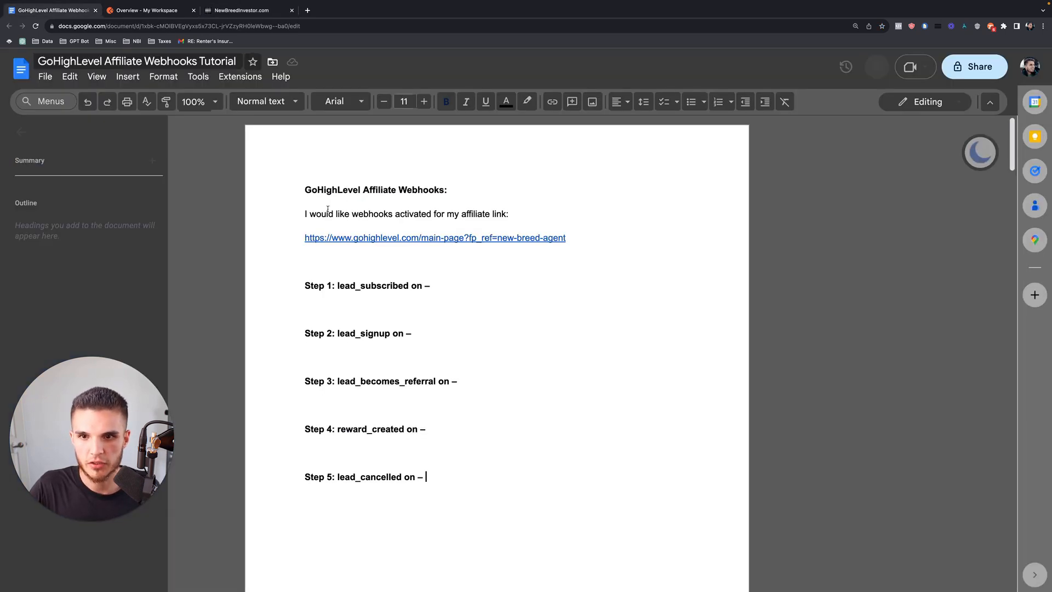
left_click_drag(306, 288, 440, 480)
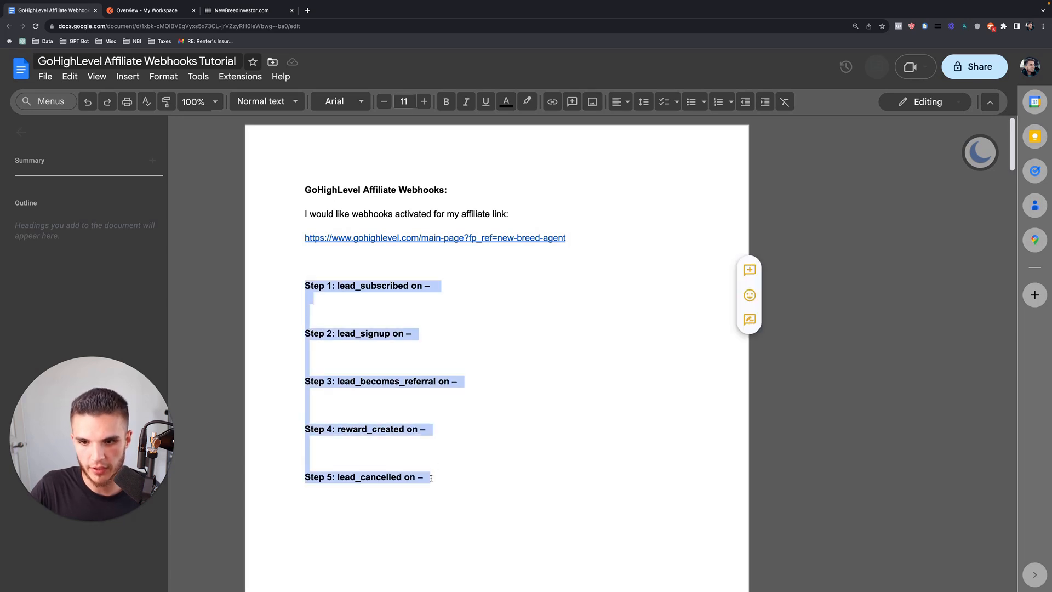
left_click(260, 16)
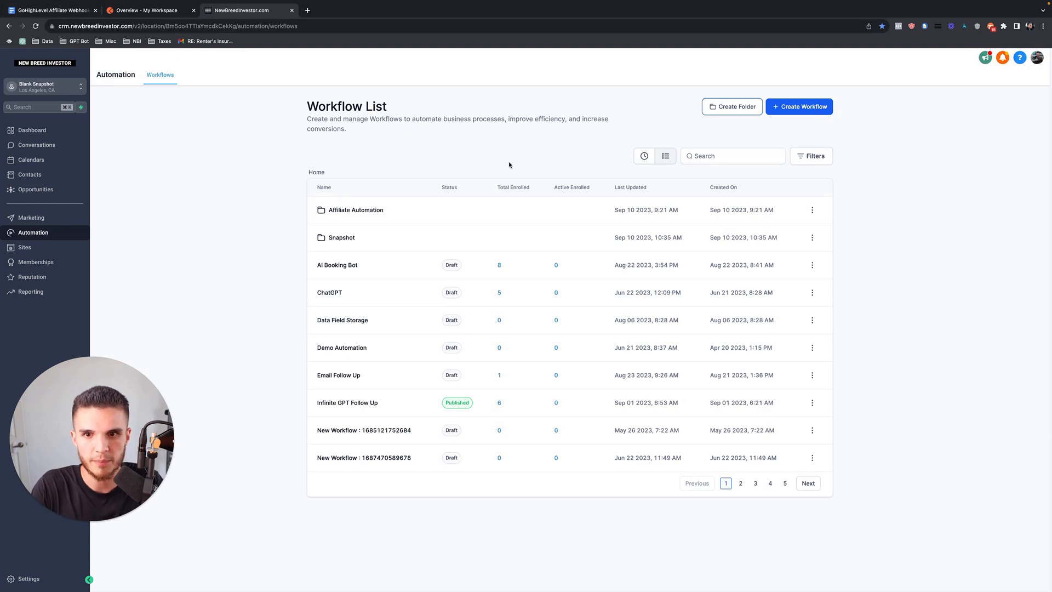
Add a workflow folder named 'POSTMAN Affiliate Automation' and open it.
left_click(741, 108)
left_click(513, 346)
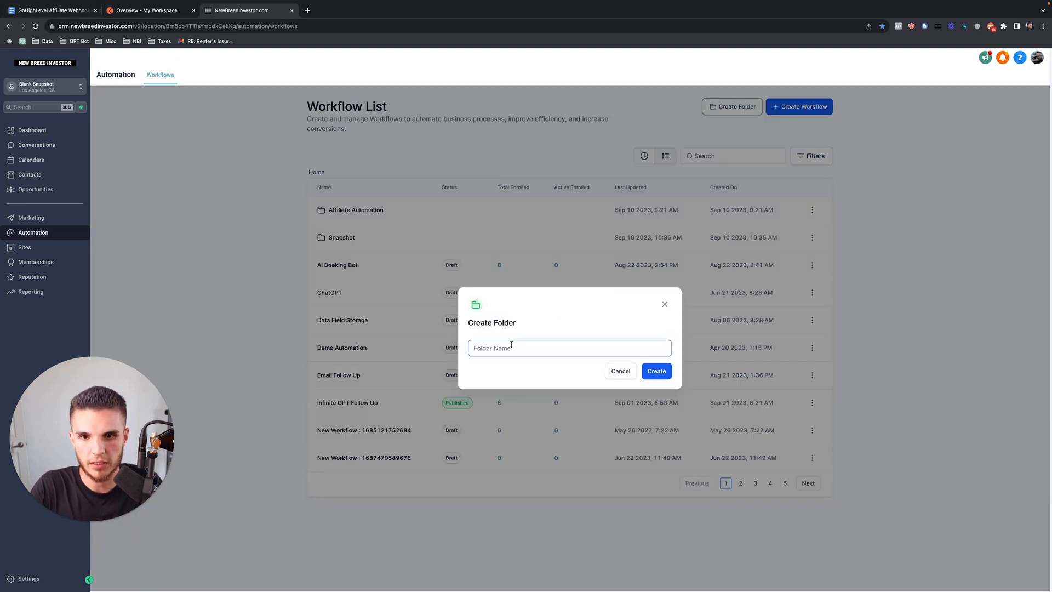
type("STMAN")
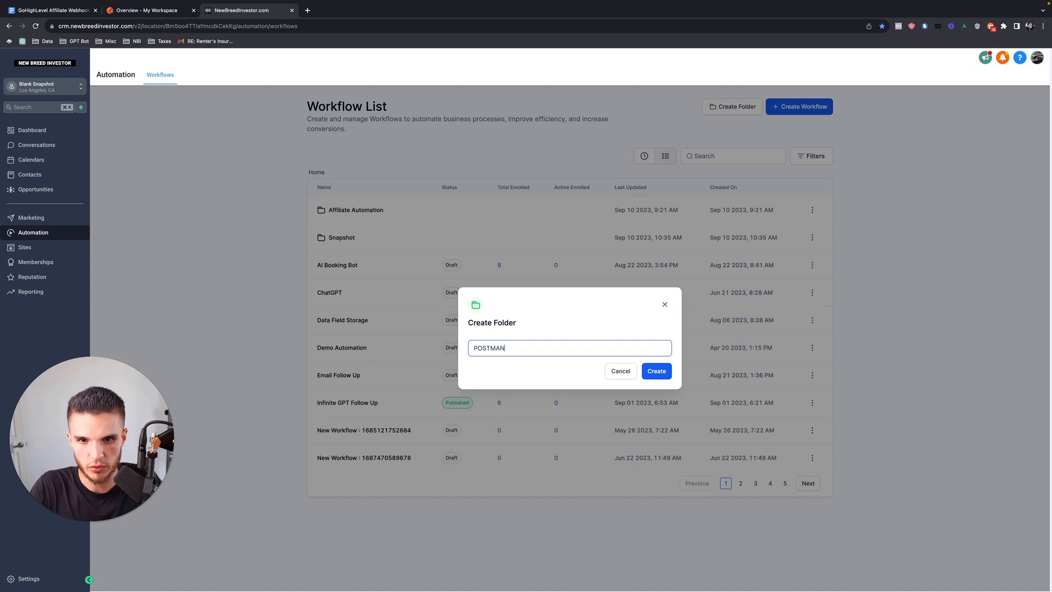
type(" Affiliate Automation")
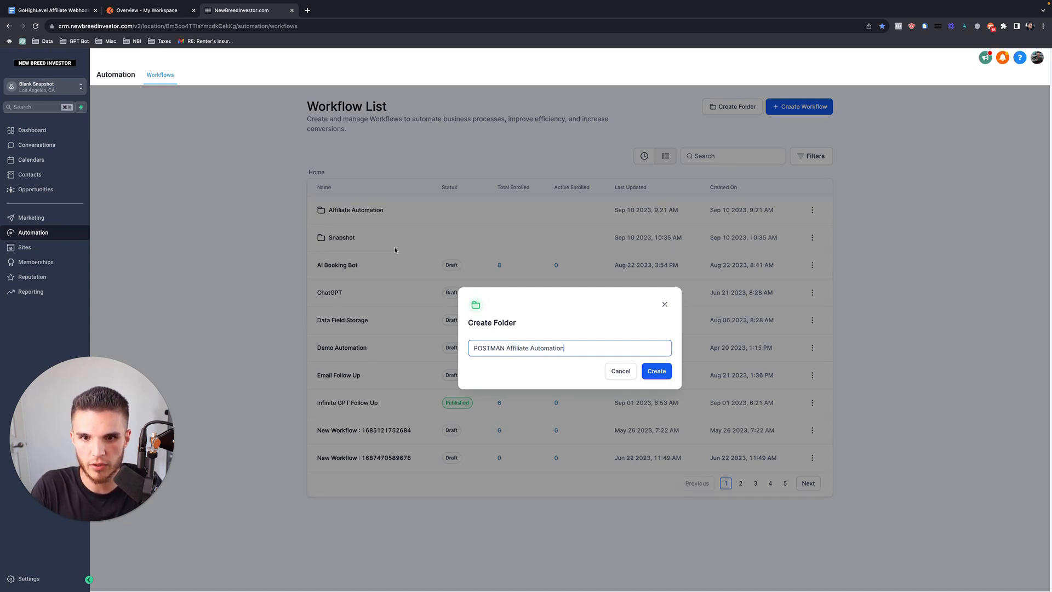
left_click_drag(505, 349, 462, 348)
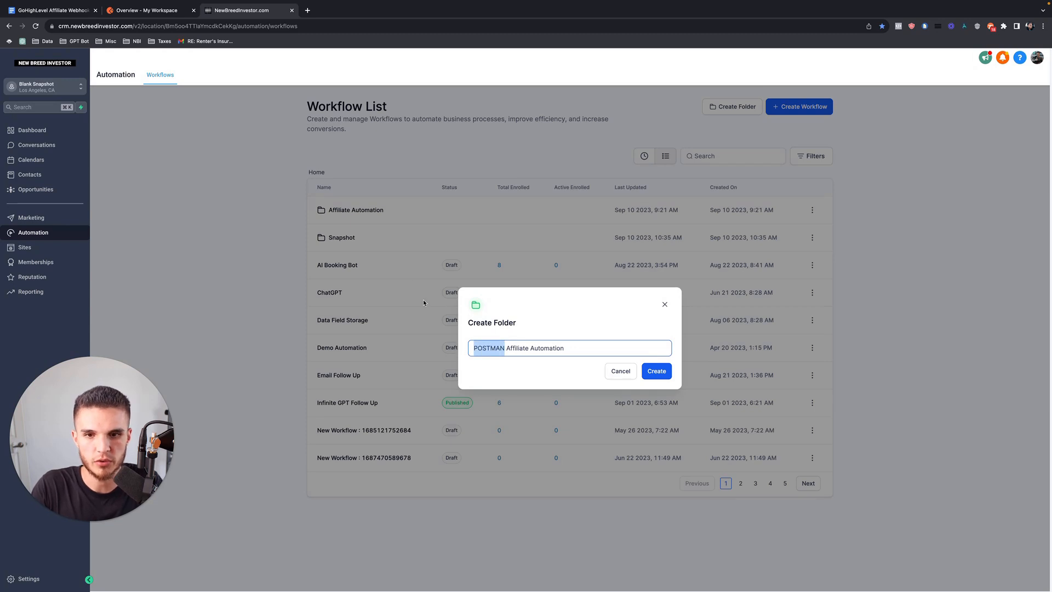
left_click(653, 376)
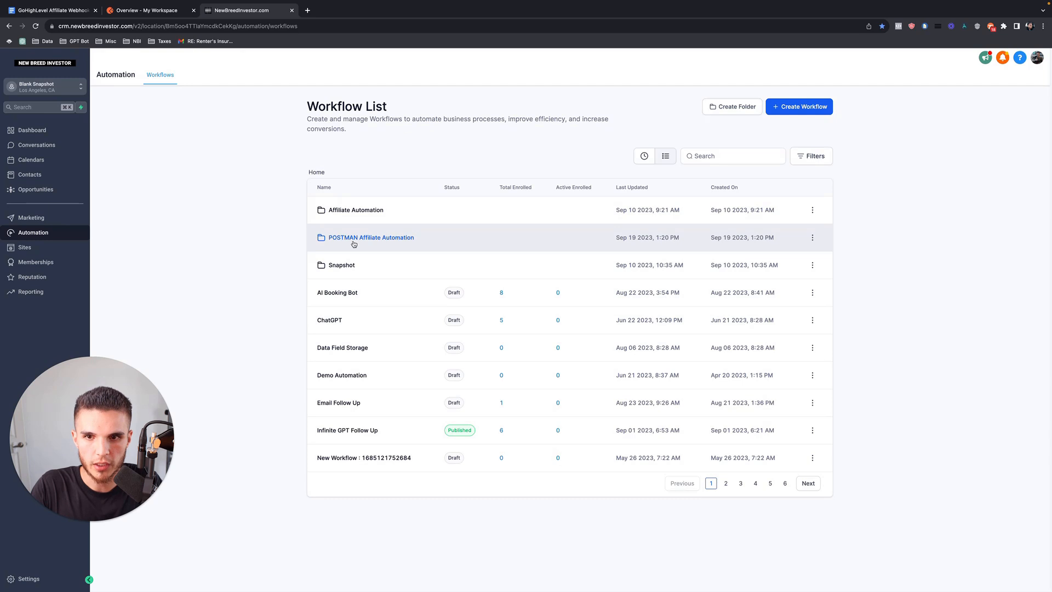
left_click(351, 242)
Start a from-scratch workflow titled '1. Opt-In' and highlight Step 1's lead_subscribed event in the doc.
left_click(565, 291)
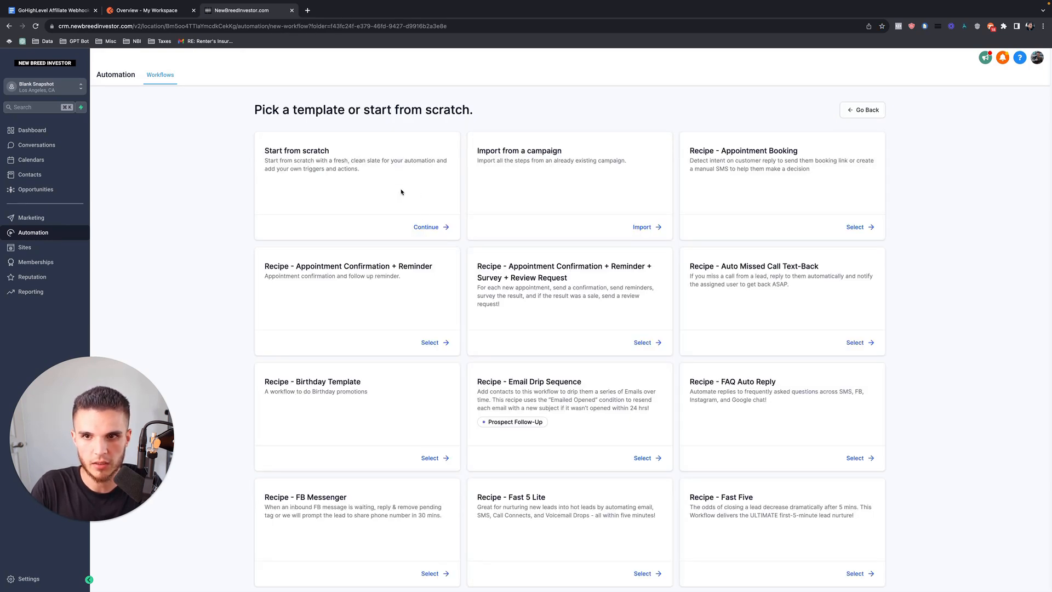
left_click(430, 227)
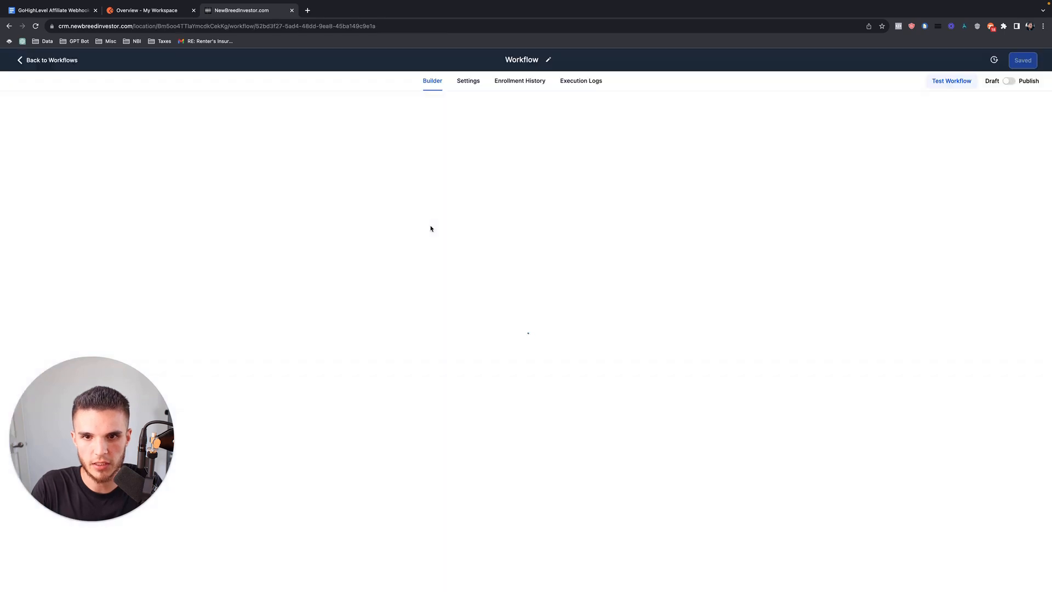
left_click(507, 58)
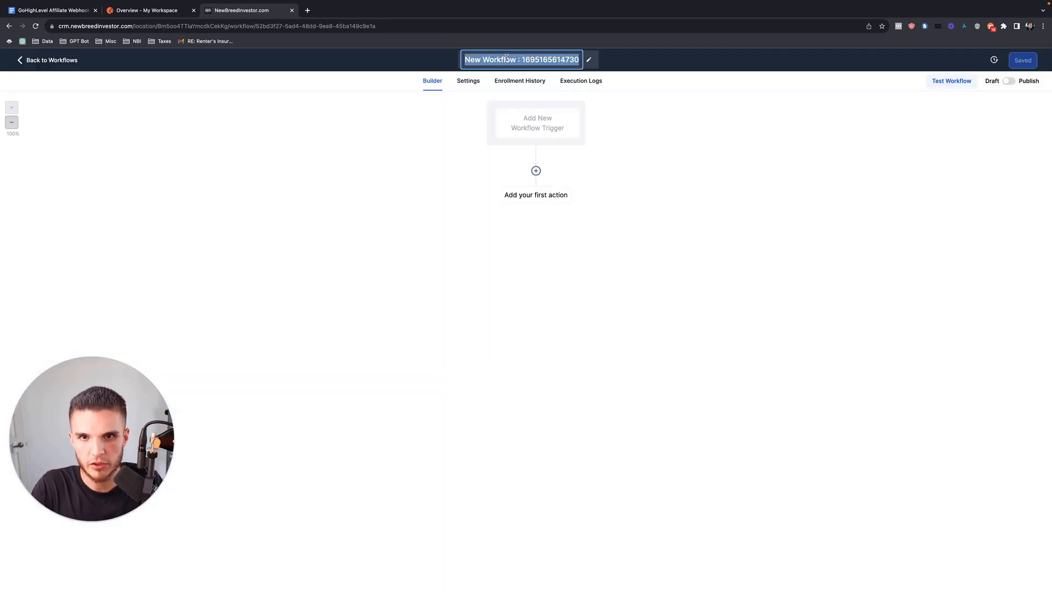
type("1.")
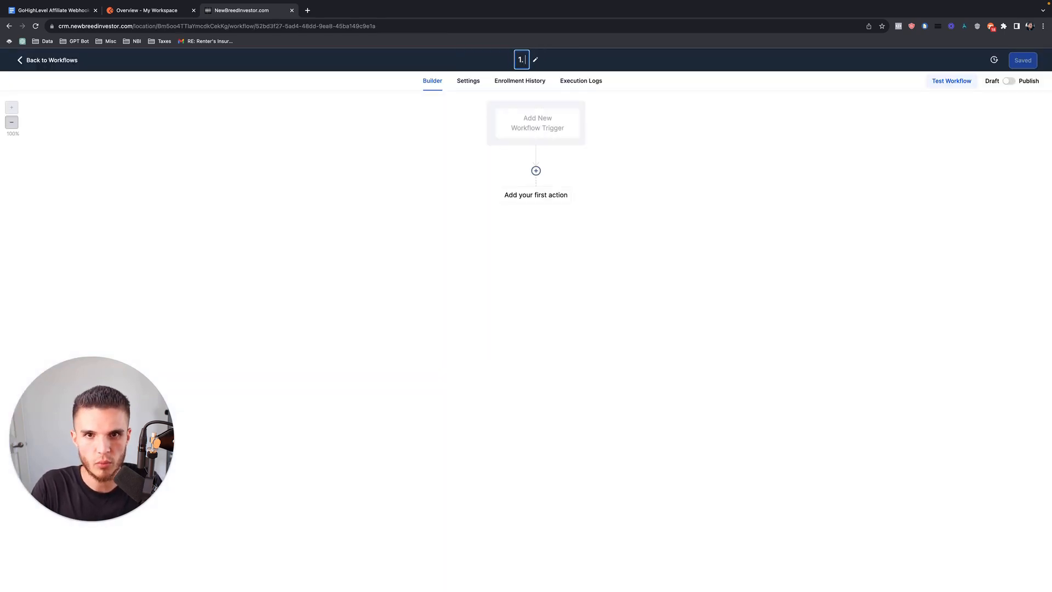
type(" Opt-In")
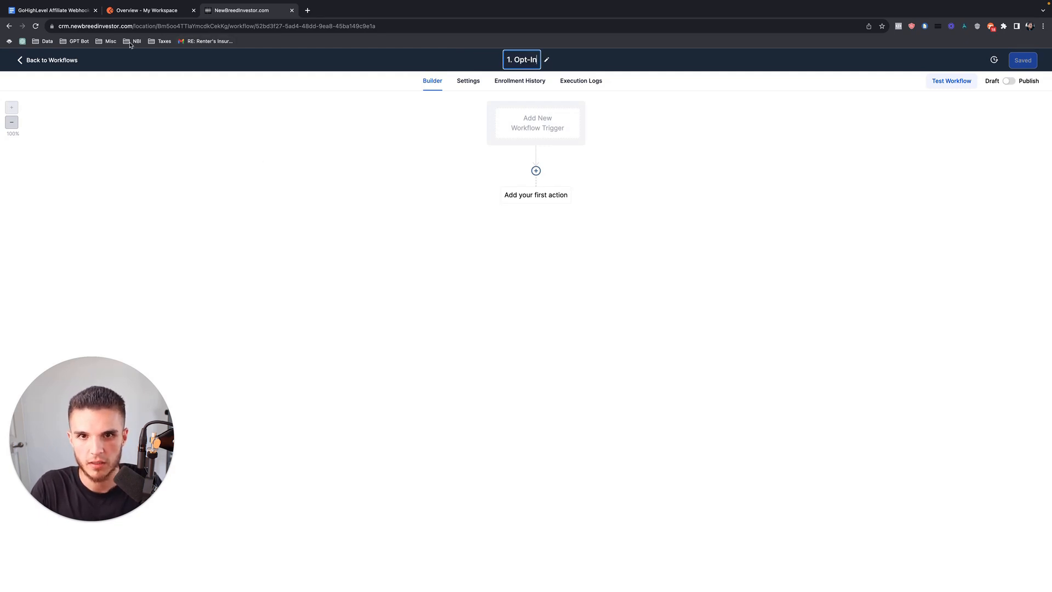
left_click(54, 10)
left_click_drag(430, 286, 337, 286)
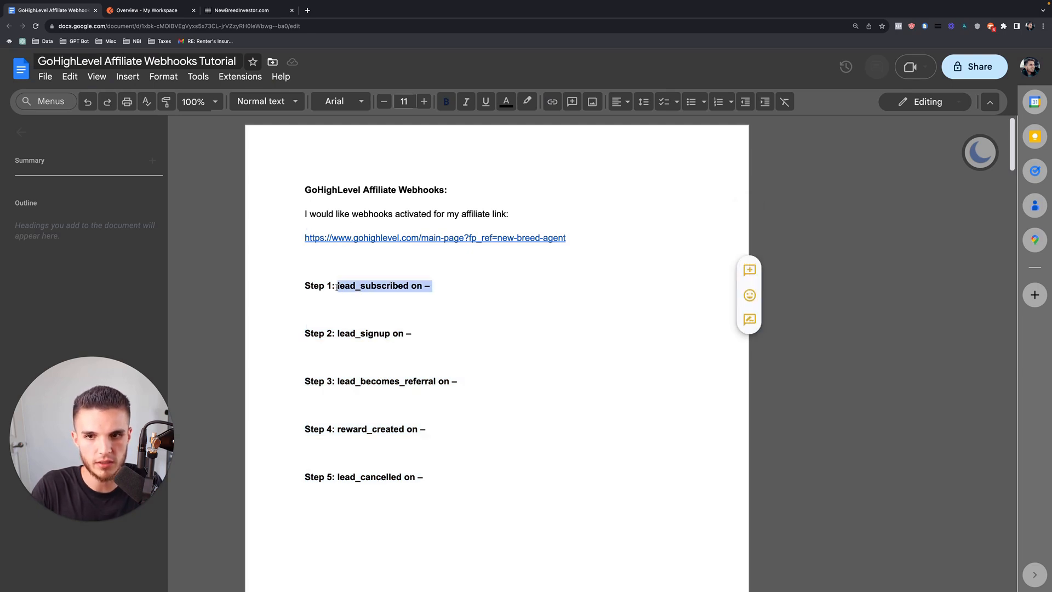
Highlight the full Step 1 lead_subscribed line, then go back to the '1. Opt-In' workflow builder.
left_click(385, 290)
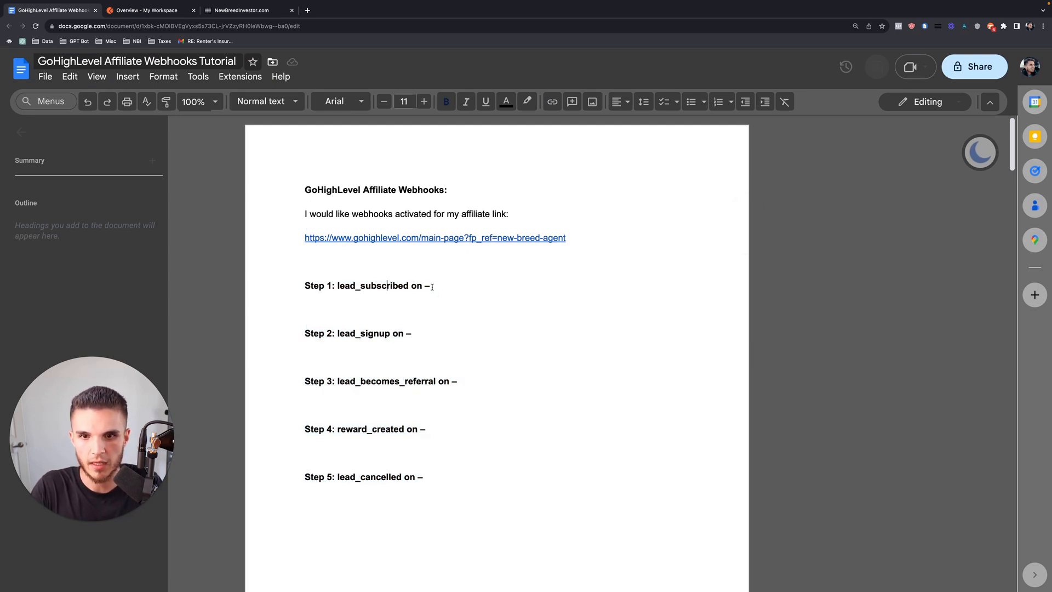
left_click_drag(432, 286, 305, 288)
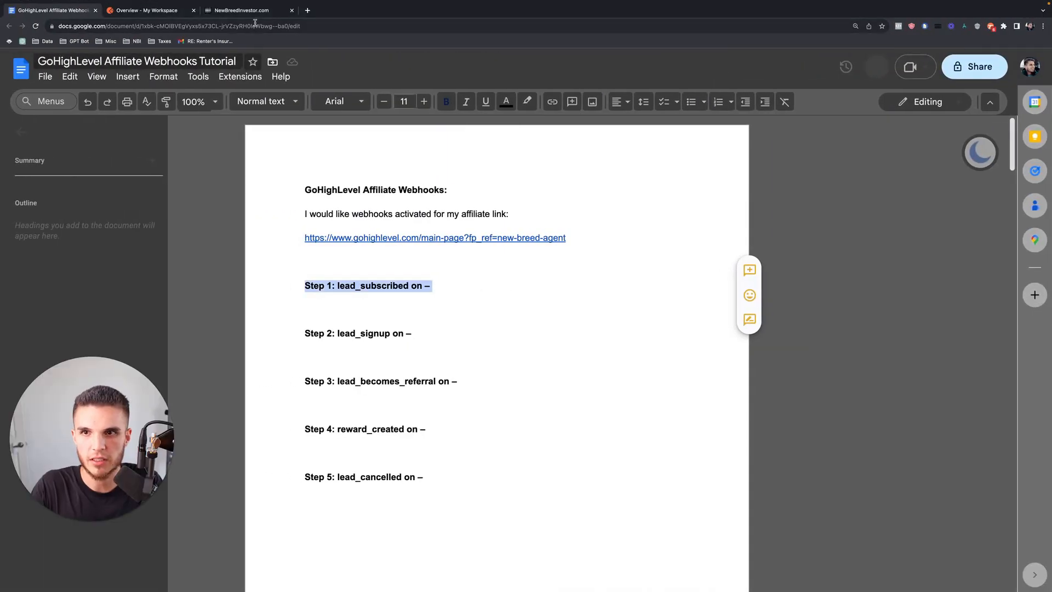
left_click(256, 11)
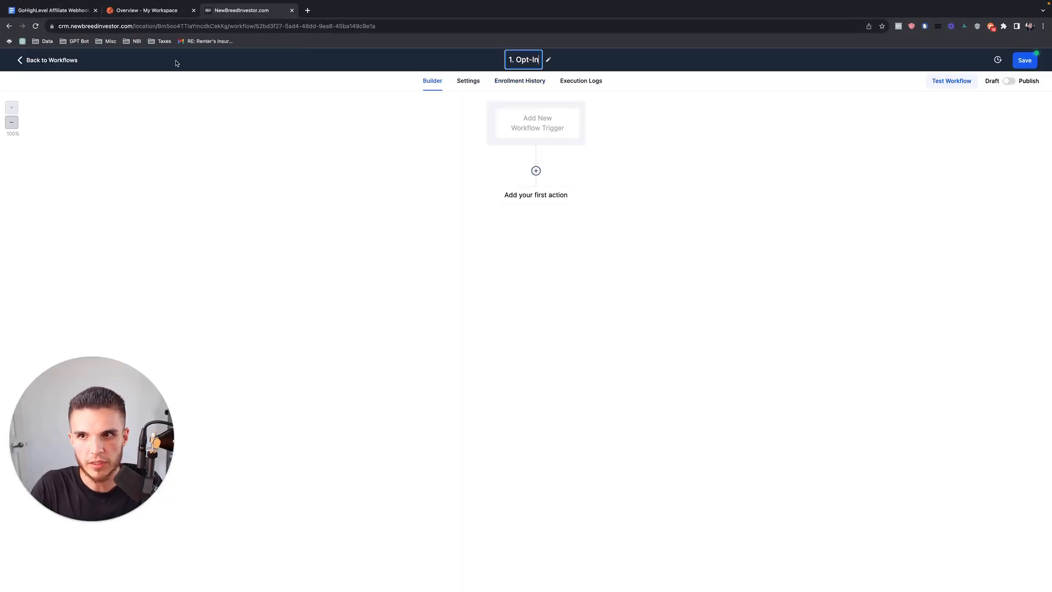
Save the '1. Opt-In' workflow after rechecking the Step 1 lead_subscribed line.
left_click(84, 12)
left_click_drag(429, 292, 302, 289)
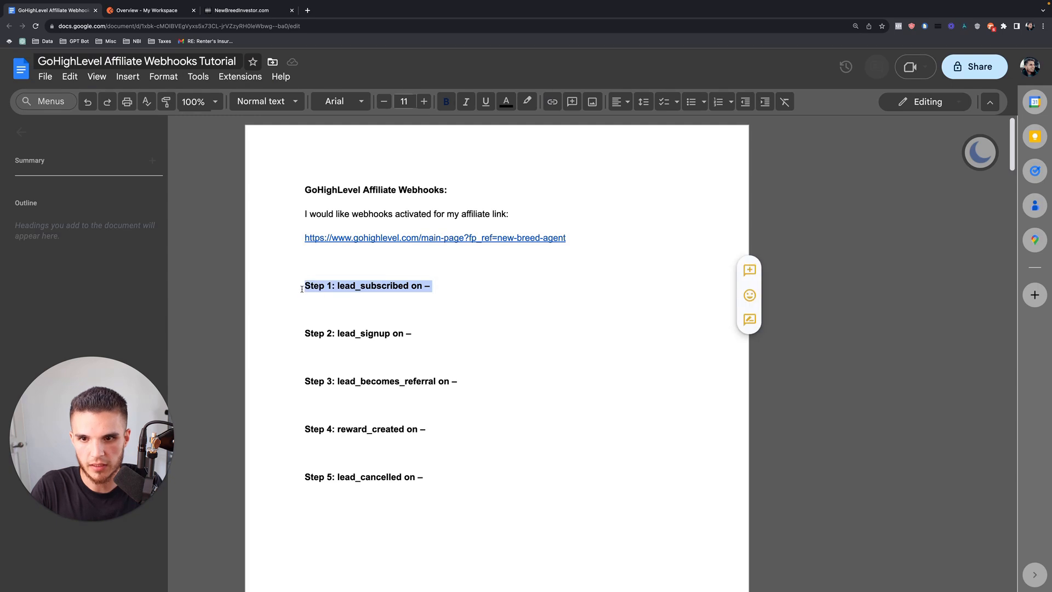
left_click(249, 11)
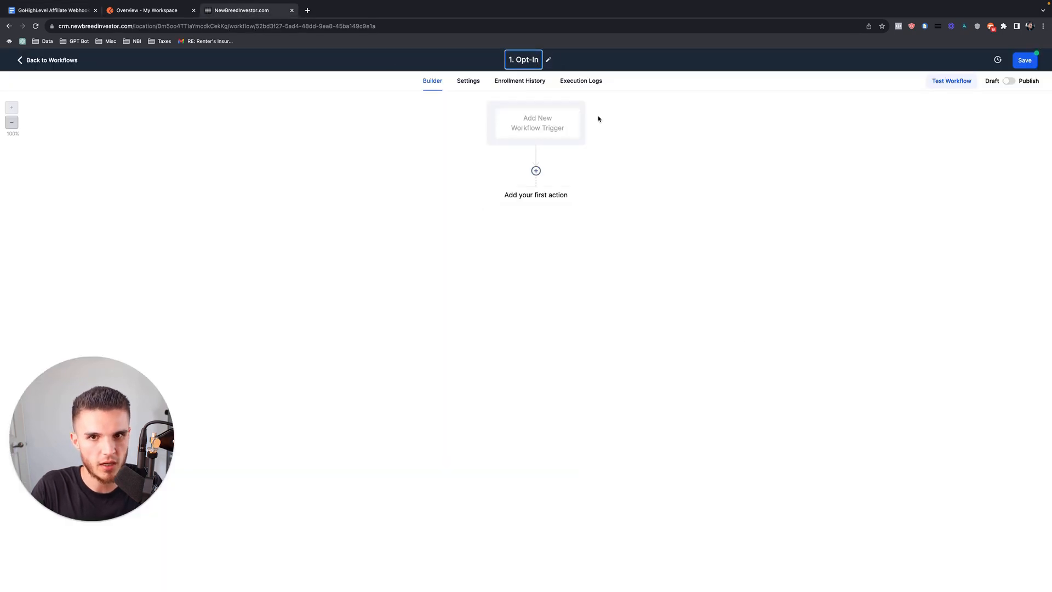
left_click(606, 131)
left_click(1023, 61)
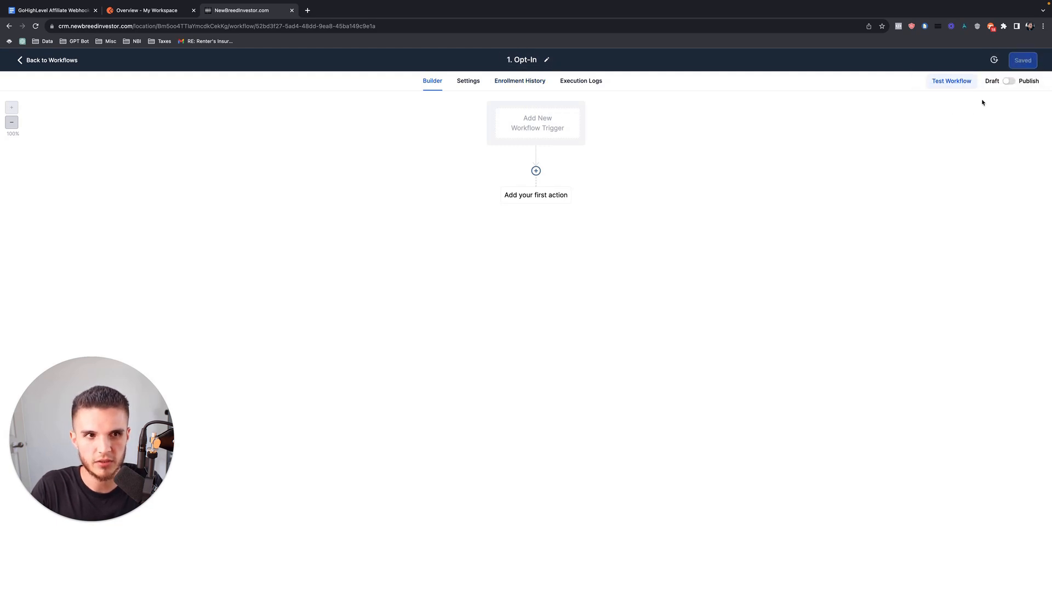
Add an Inbound Webhook trigger to the workflow and copy its generated POST URL.
left_click(535, 124)
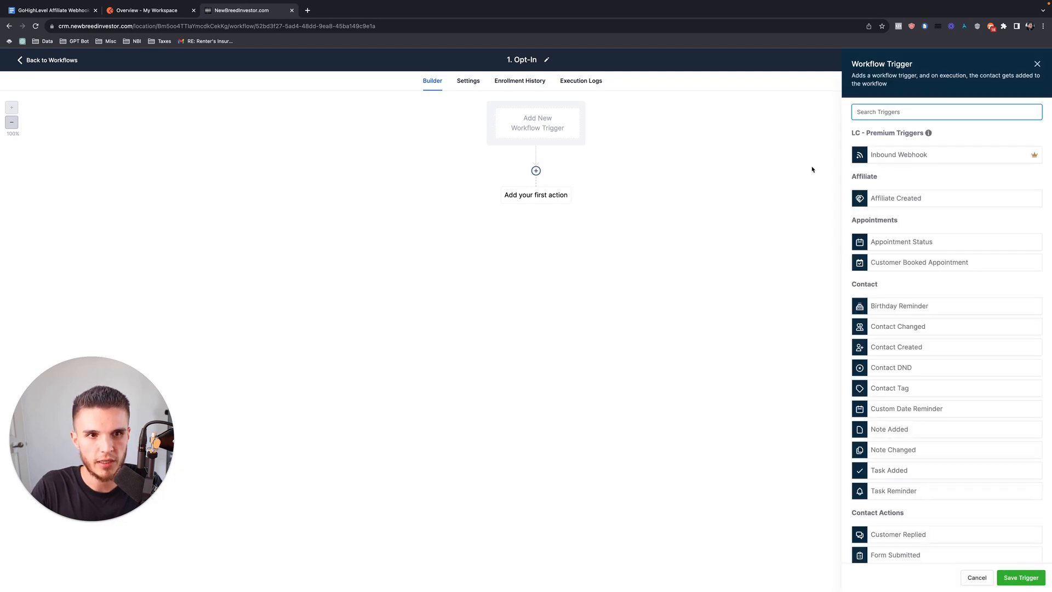
left_click(907, 159)
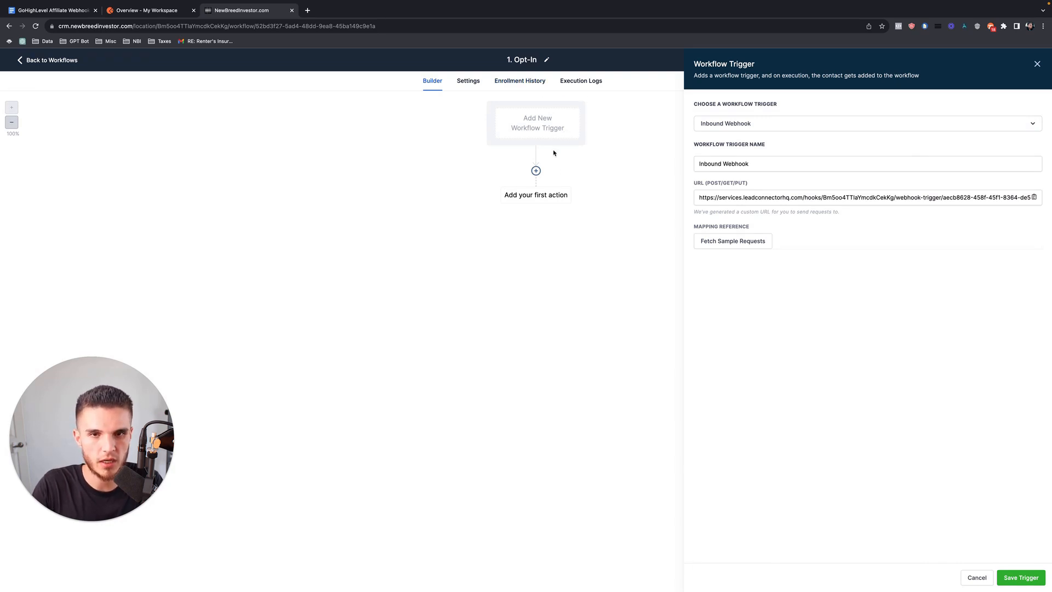
left_click(1037, 64)
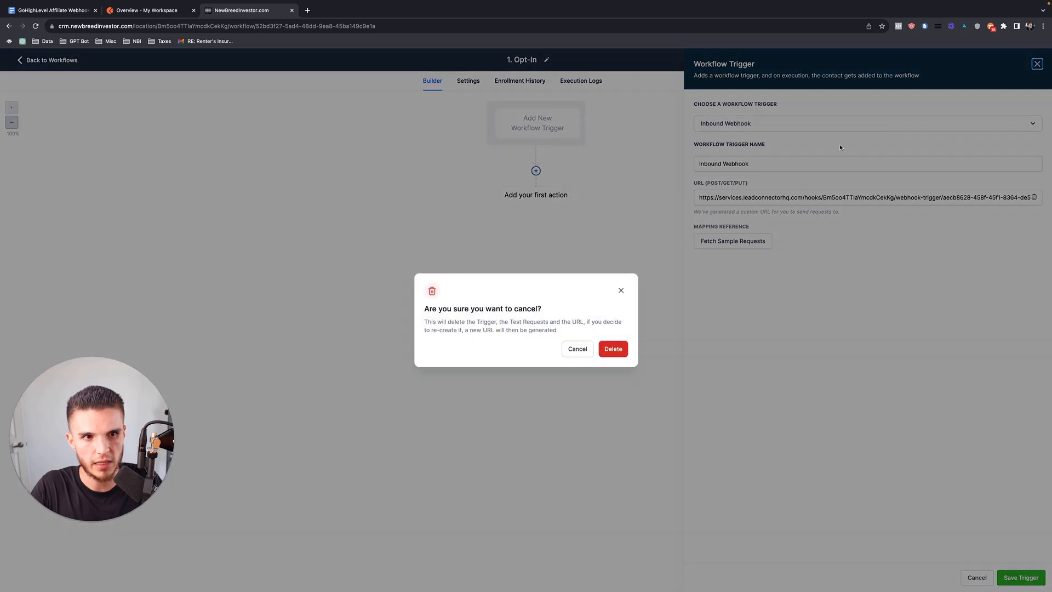
left_click(622, 345)
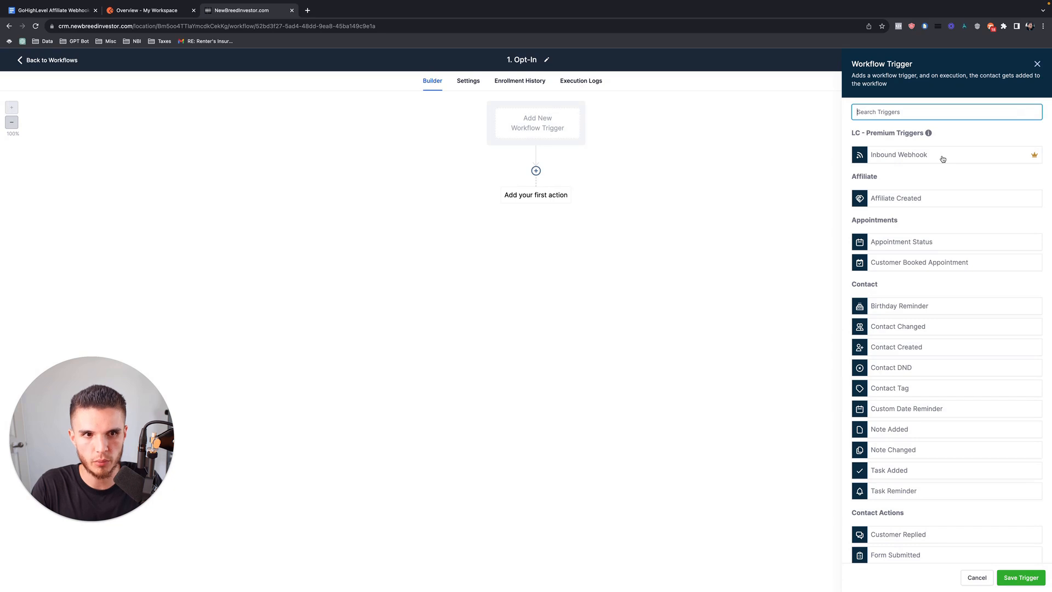
left_click(892, 161)
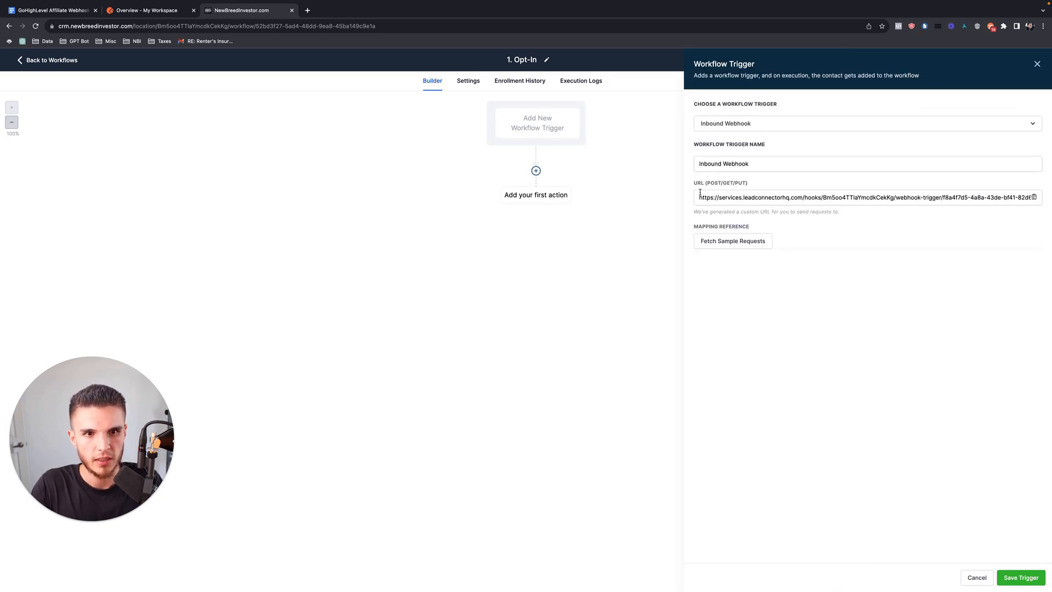
left_click_drag(701, 197, 943, 199)
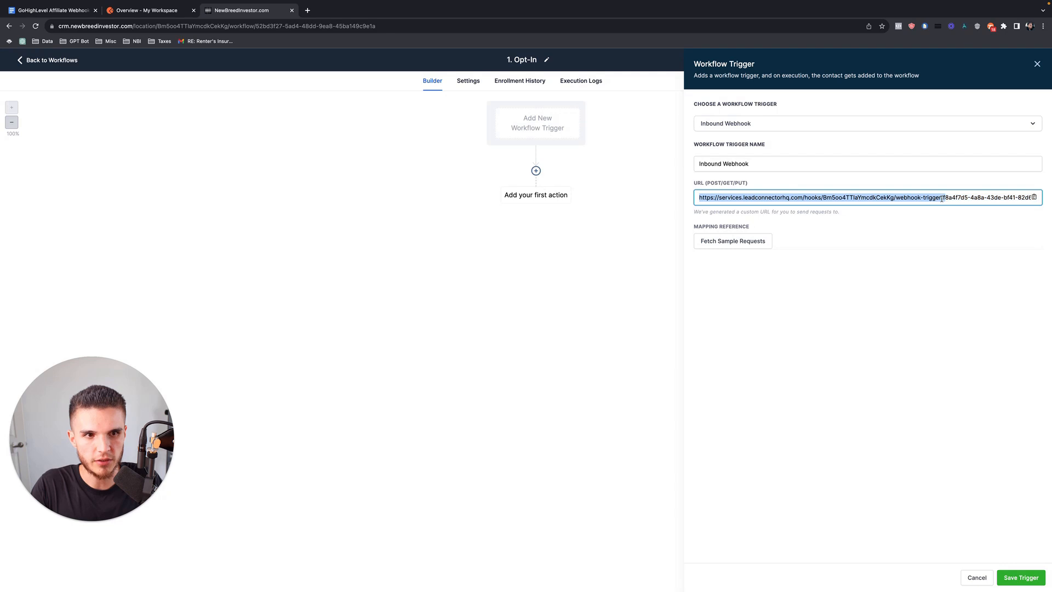
left_click(1034, 197)
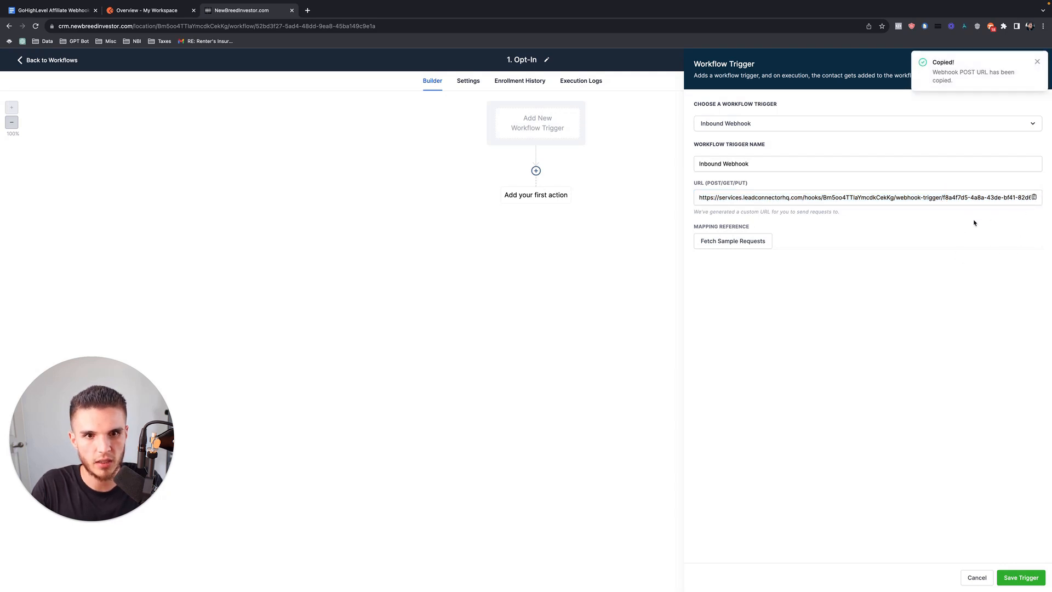
left_click(151, 12)
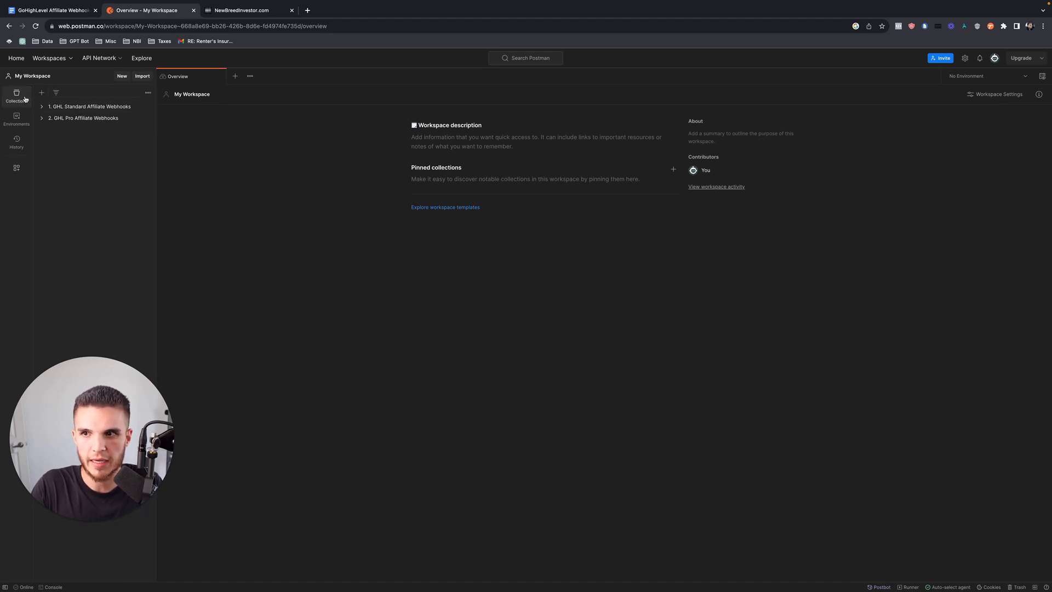
Create blank collection '3. GHL Standard Affiliate Webhooks - Demo', renumbered from 1, and add a new request.
left_click(42, 94)
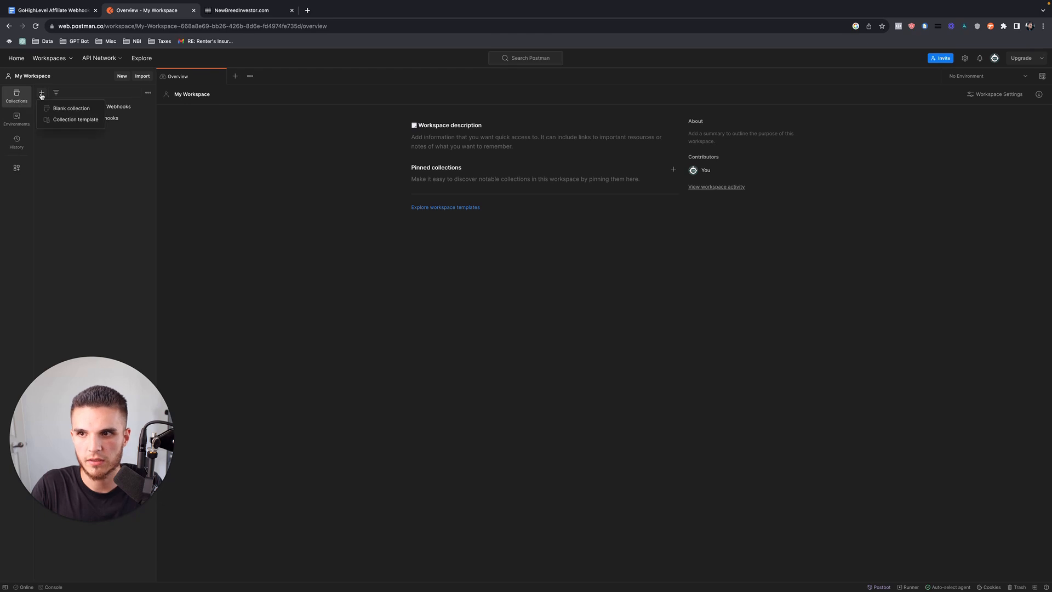
left_click(69, 108)
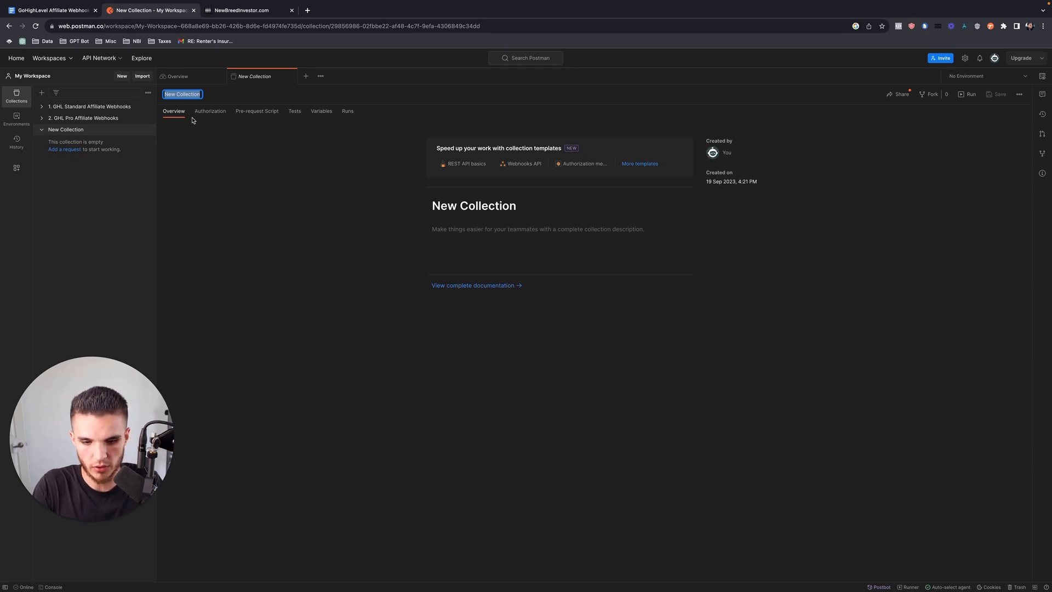
type("1. GHL S")
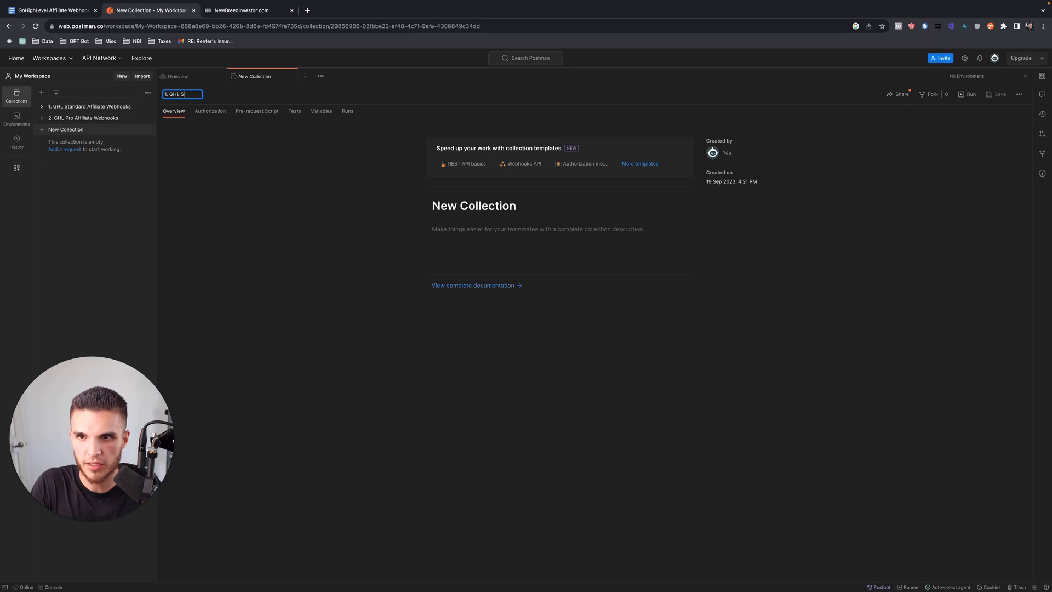
type("tandard Af")
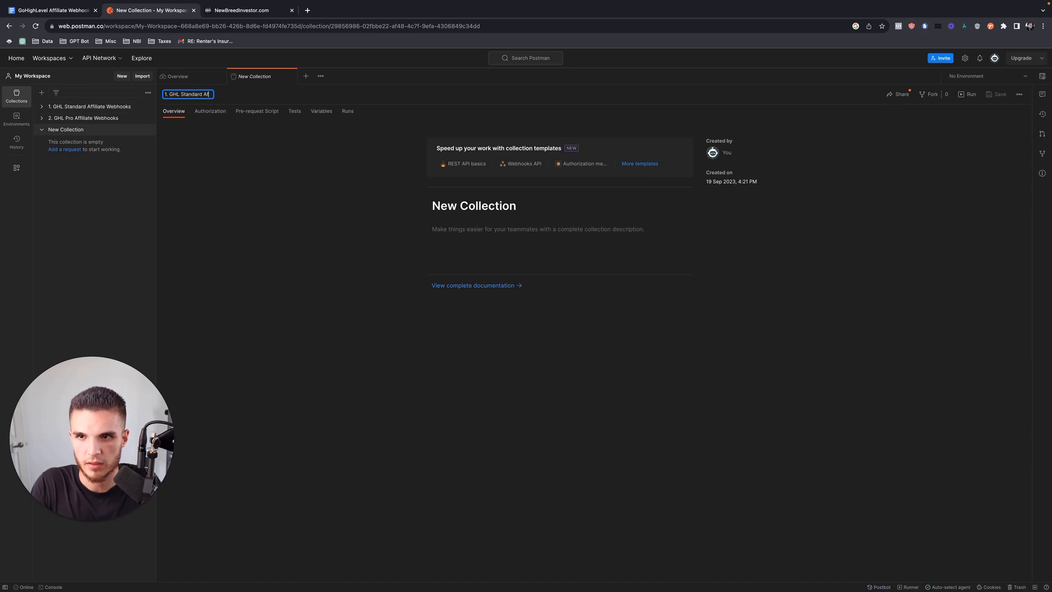
type("filiate Webhooks - Demo")
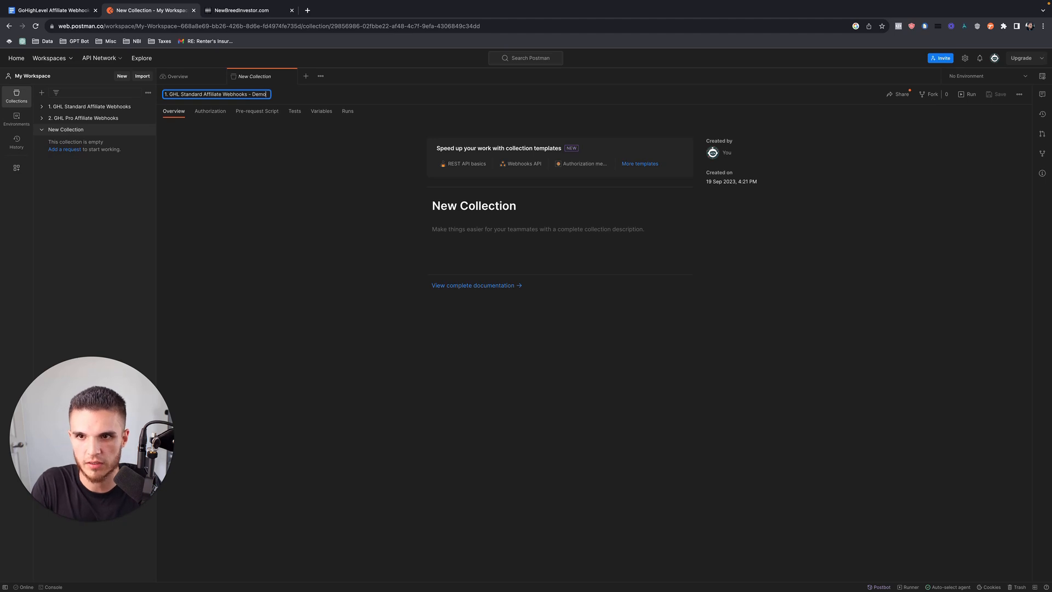
key("Return")
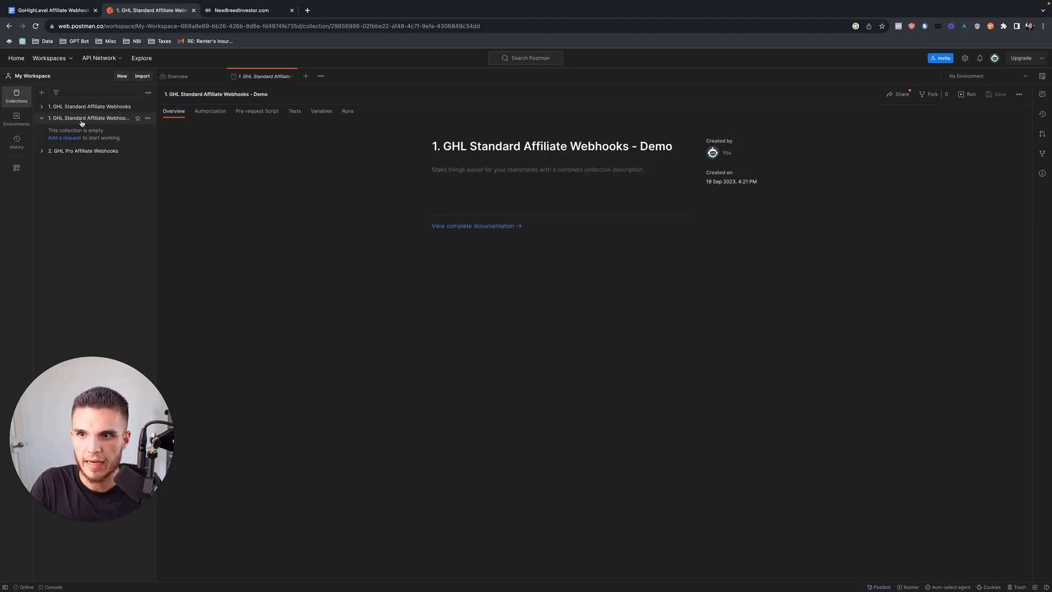
left_click(197, 94)
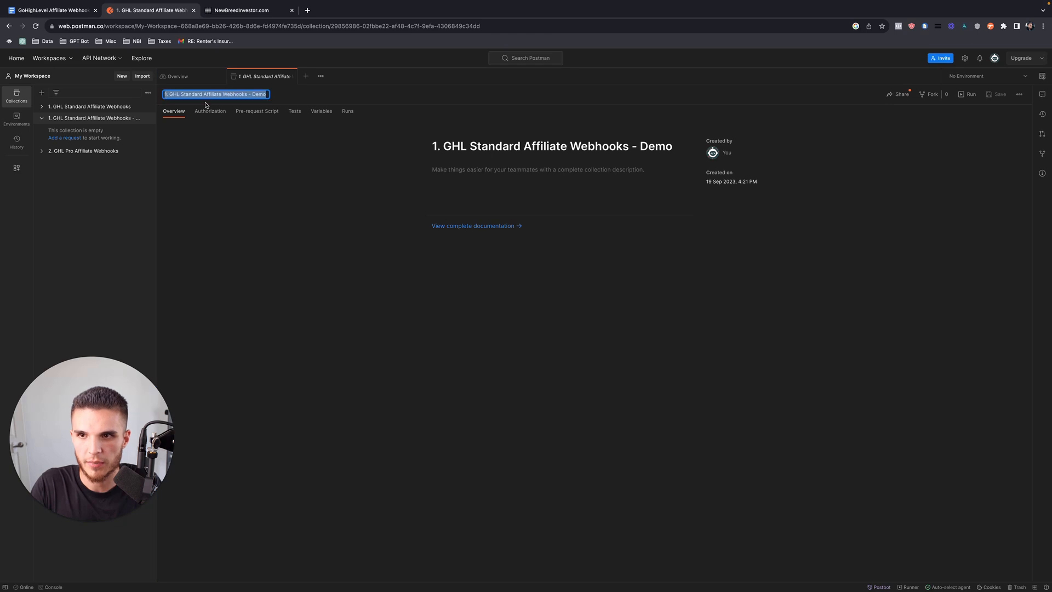
left_click(166, 94)
key("BackSpace")
type("3")
key("Return")
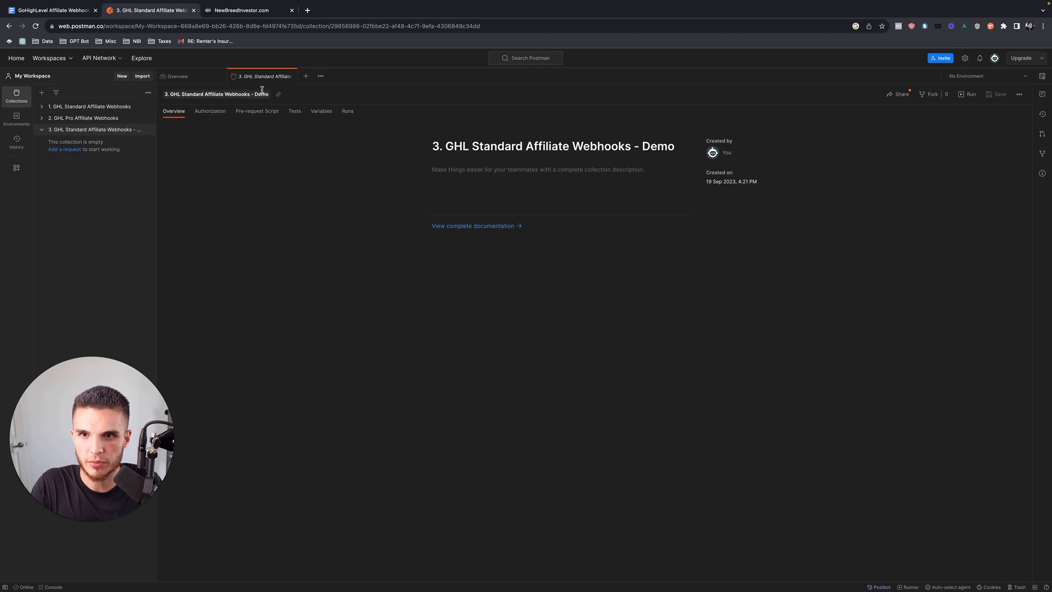
left_click(307, 78)
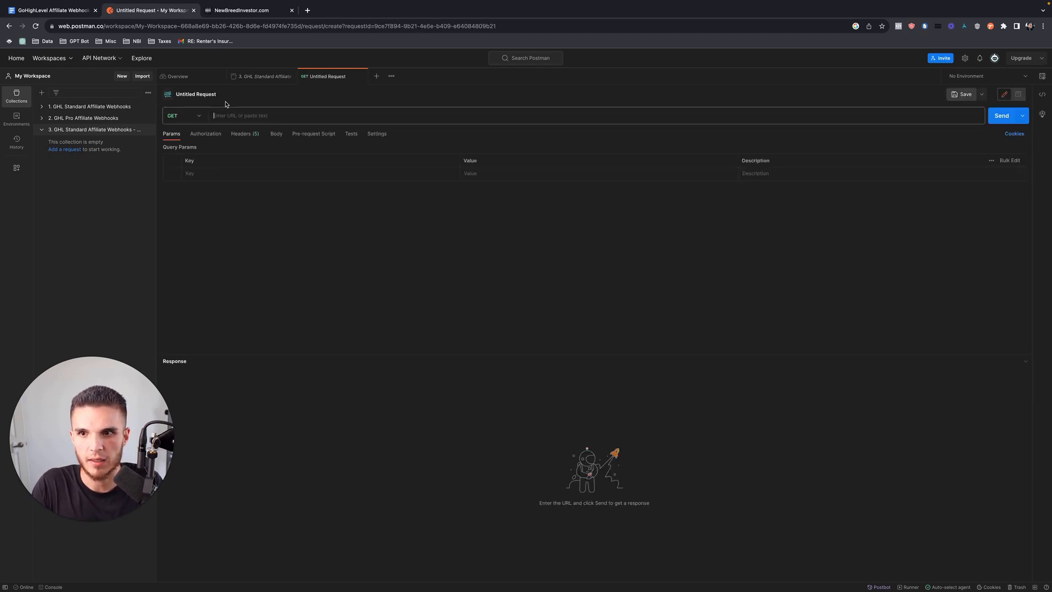
Set the request method to POST and paste in the copied inbound webhook URL.
left_click(201, 117)
left_click(180, 150)
left_click(241, 116)
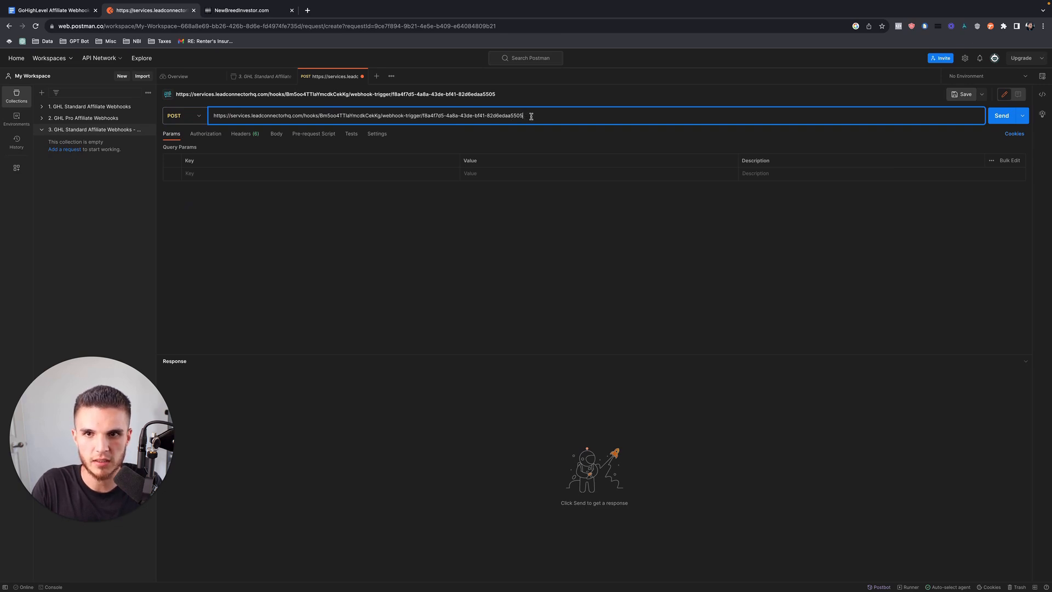
Check the Opt-In webhook trigger for received sample payloads, finding none yet.
left_click(244, 11)
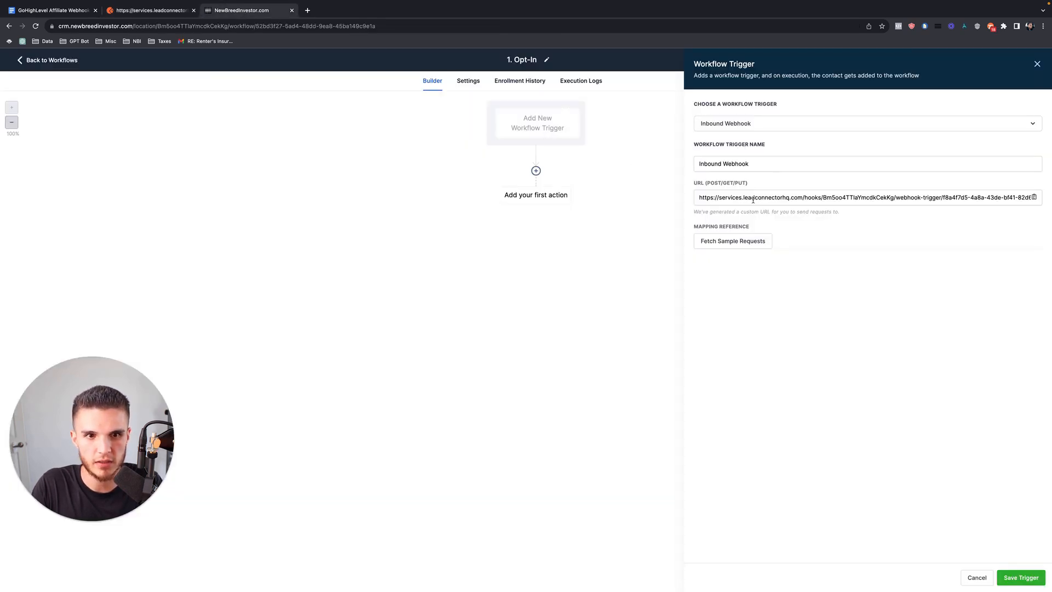
left_click(729, 242)
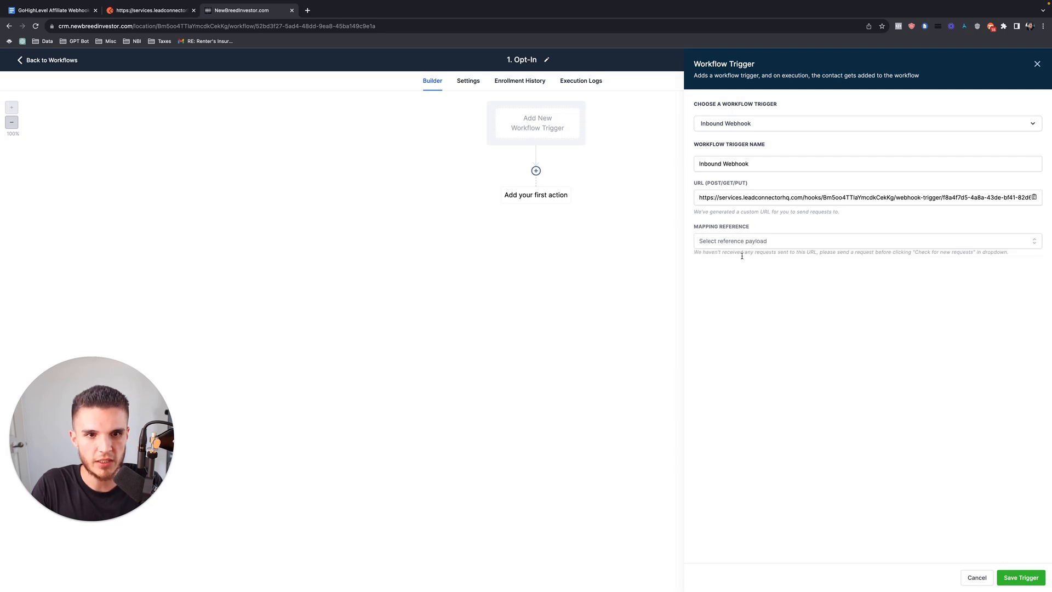
left_click(752, 246)
left_click(813, 238)
left_click(147, 10)
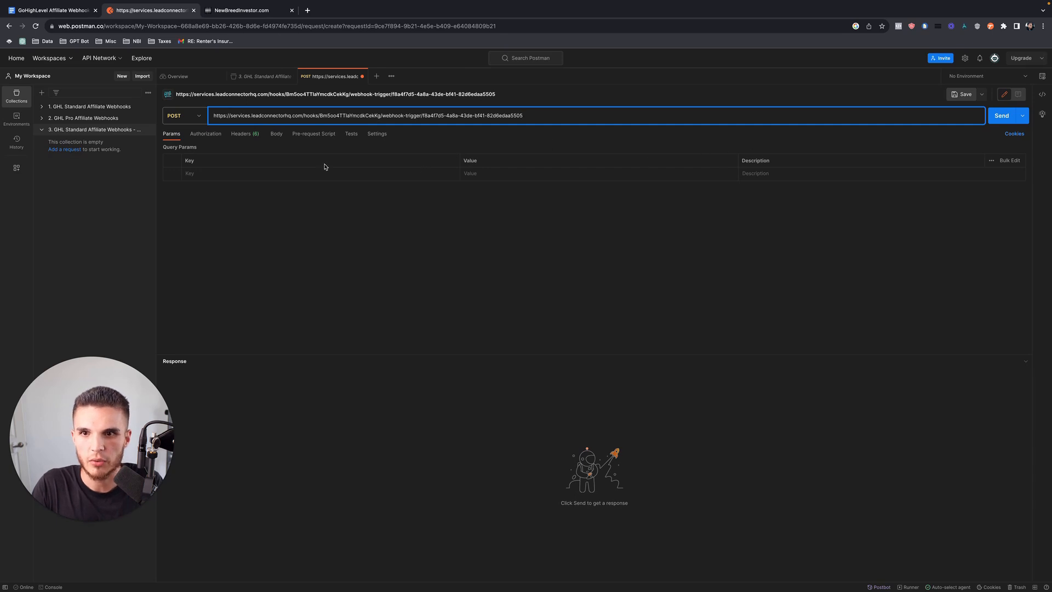
Set the Postman request body type to raw JSON.
left_click(277, 135)
left_click(305, 151)
left_click(403, 151)
left_click(403, 191)
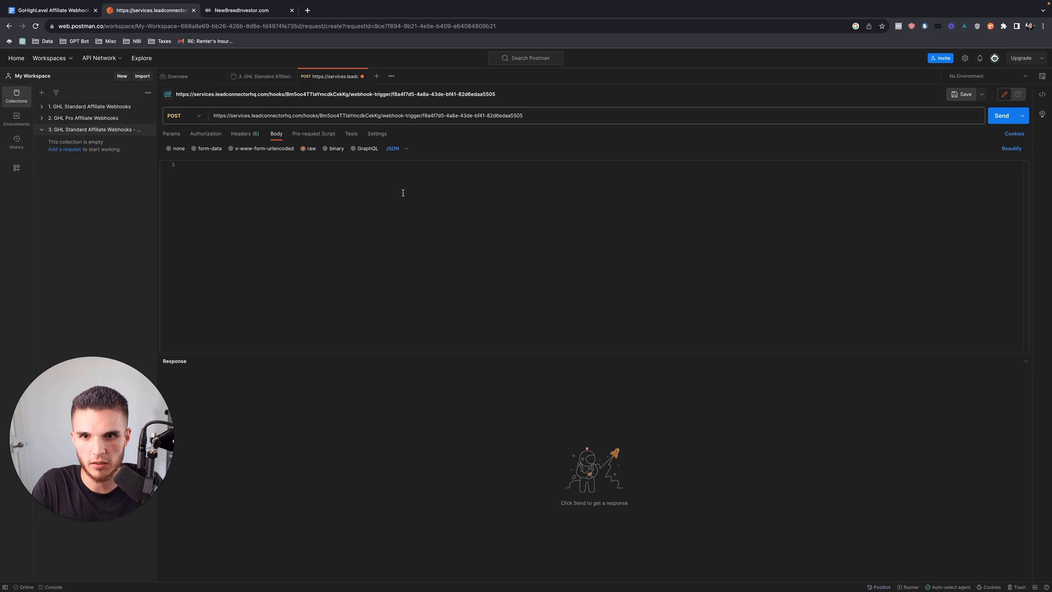
Copy the Webhook Data JSON block from the tutorial doc and paste it into the body.
left_click(66, 12)
left_click(305, 277)
scroll(300, 336, "down", 9)
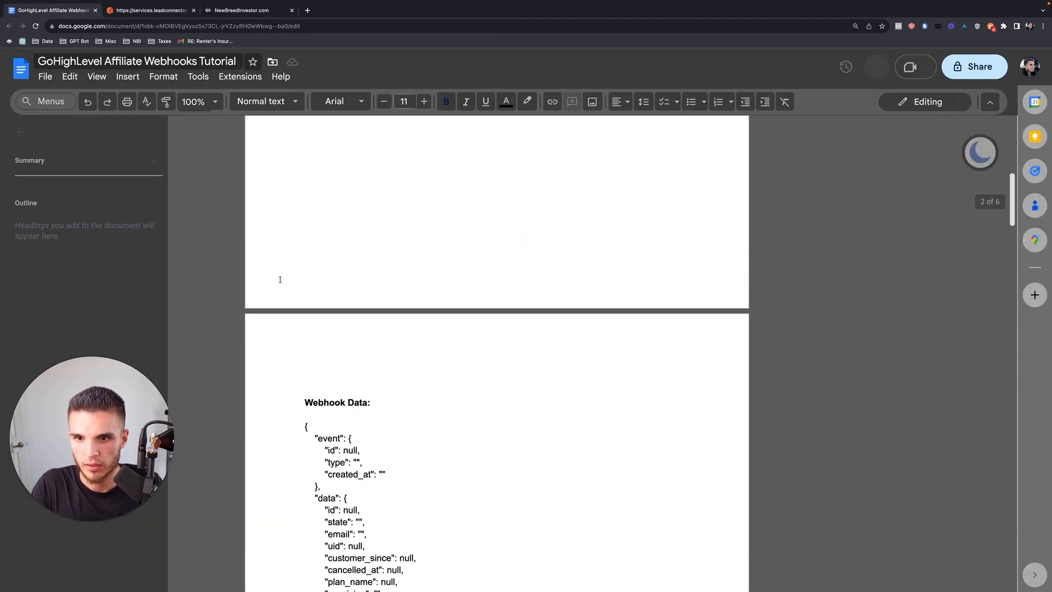
scroll(307, 345, "down", 20)
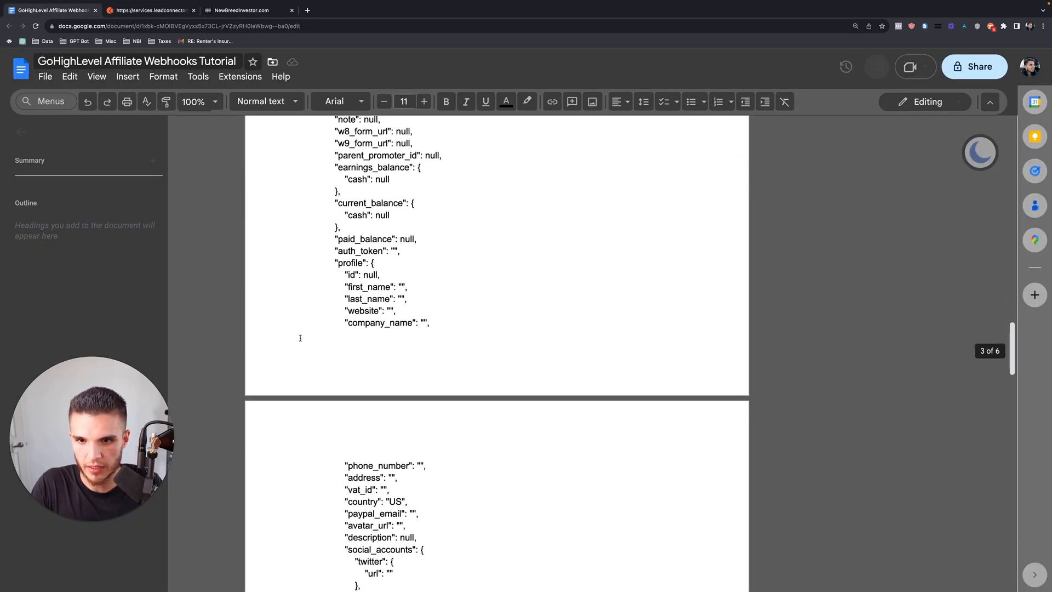
scroll(317, 357, "down", 6)
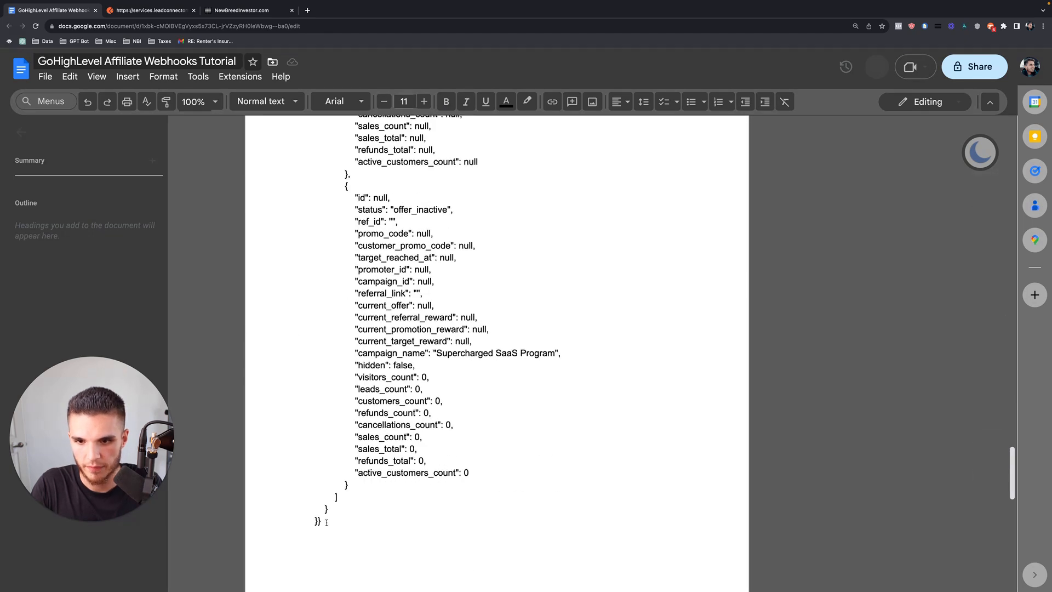
left_click(326, 523, "shift")
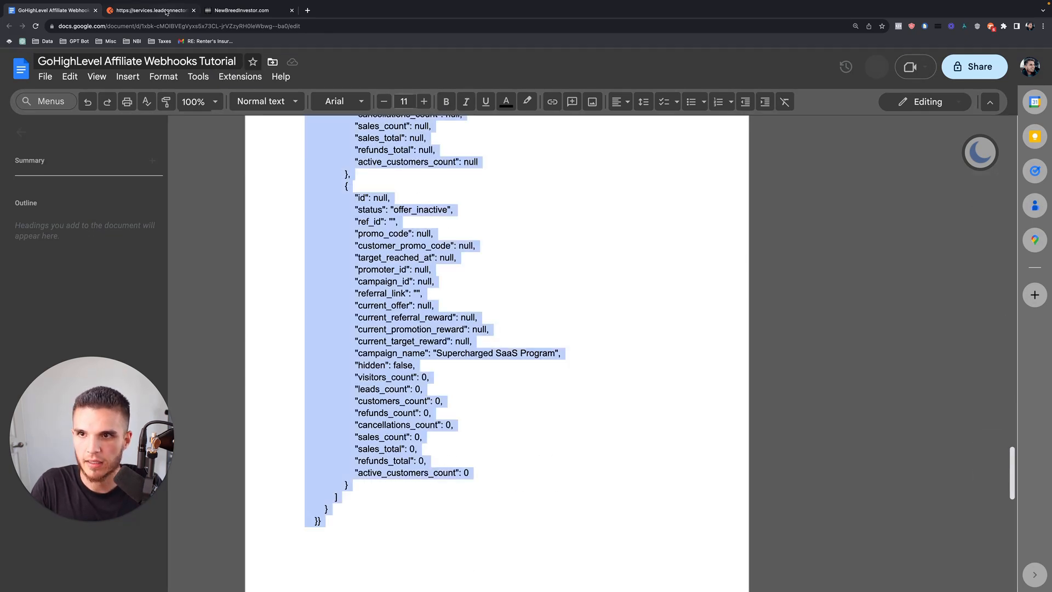
left_click(164, 11)
key("super+v")
scroll(305, 242, "up", 10)
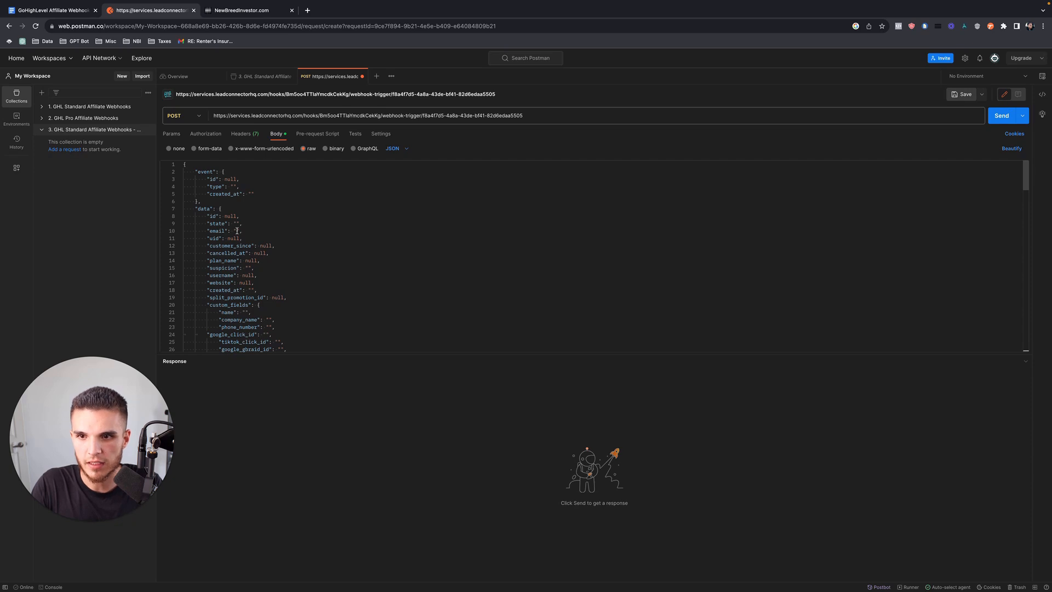
Enter a test e-mail address as the payload's email value and send the request, getting 200 OK.
left_click(235, 231)
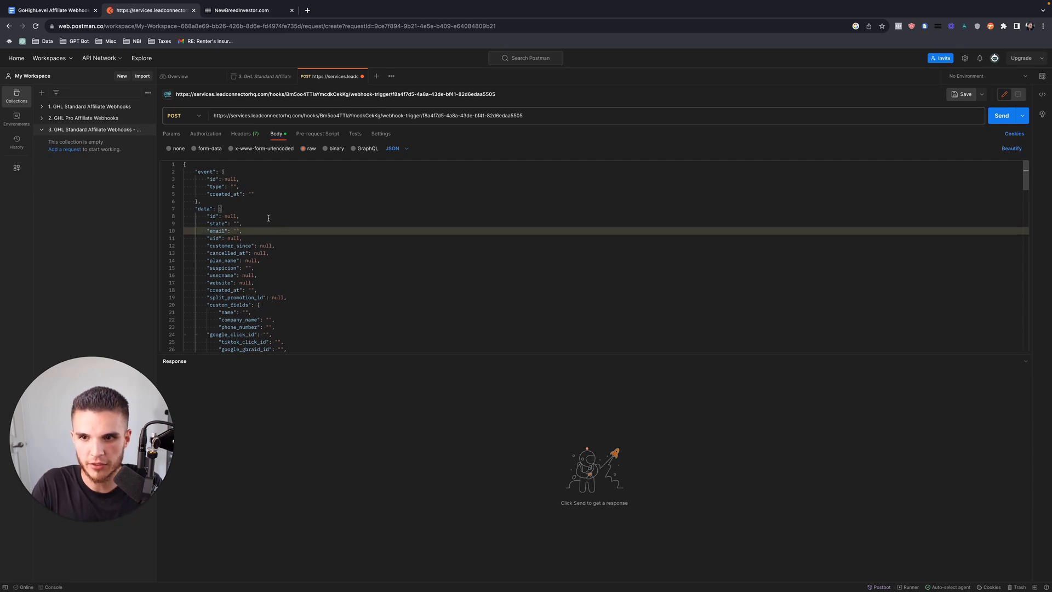
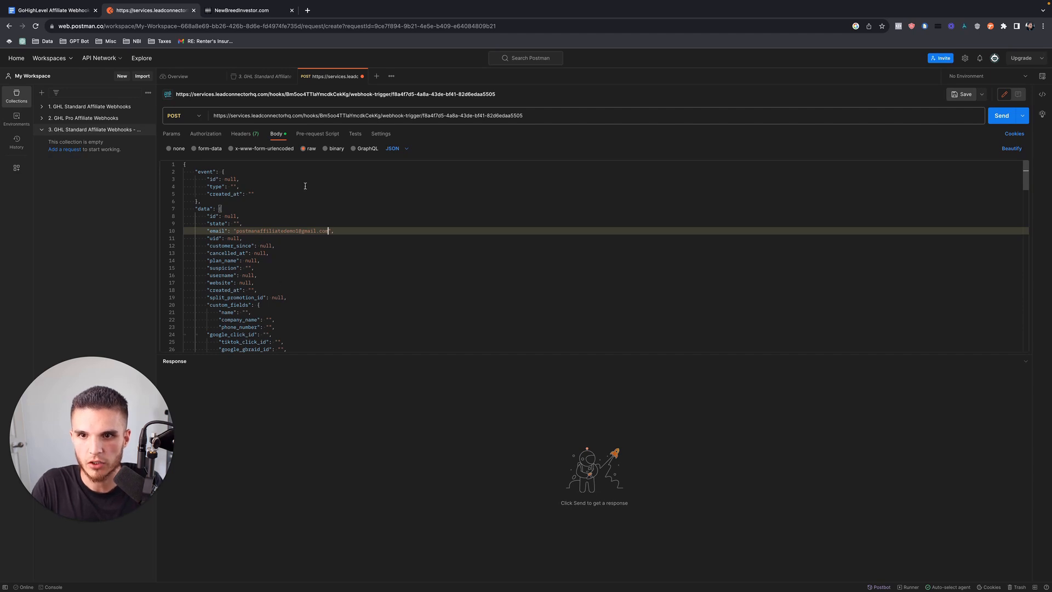
left_click(994, 117)
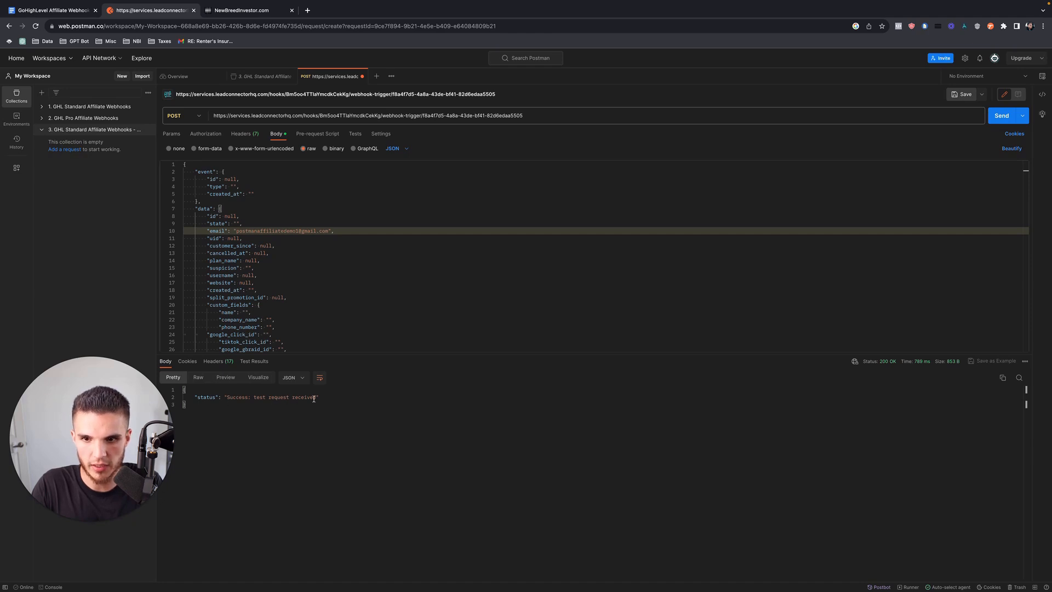
left_click(248, 11)
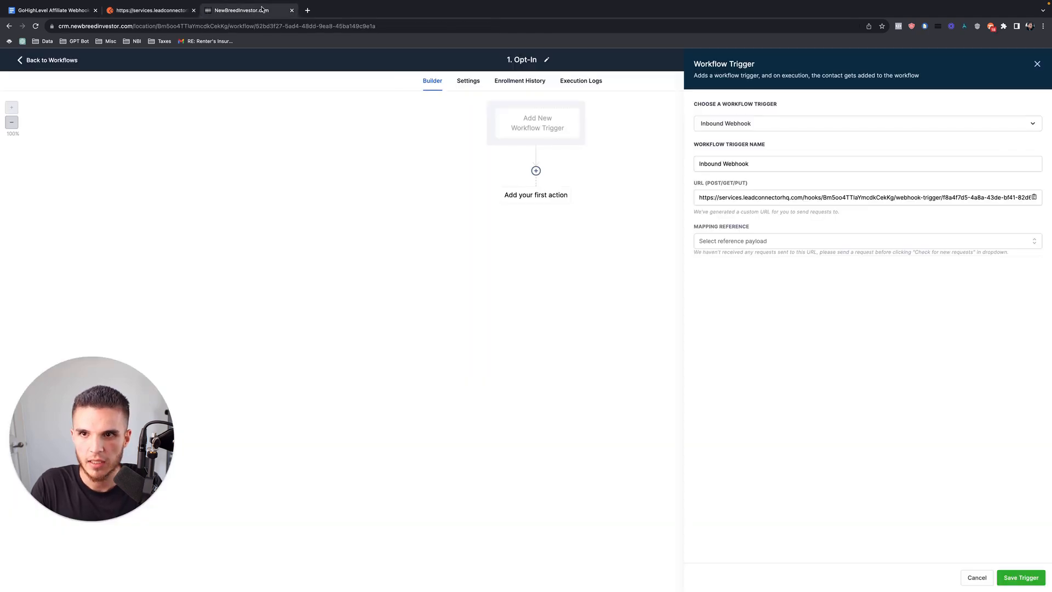
Choose the received test request as Mapping Reference and save the Inbound Webhook trigger.
left_click(730, 240)
left_click(775, 261)
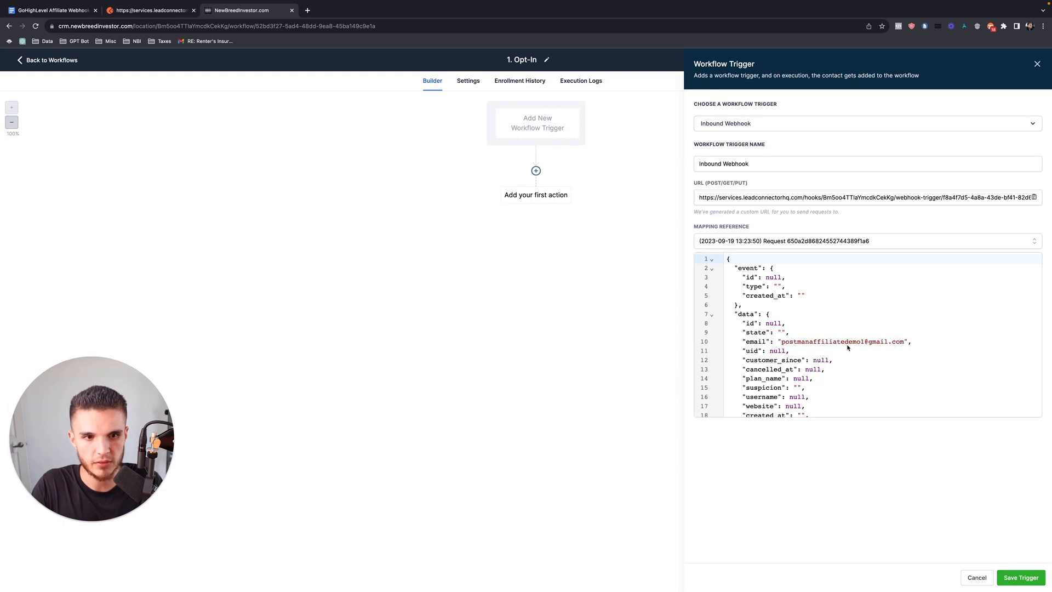
left_click(1021, 578)
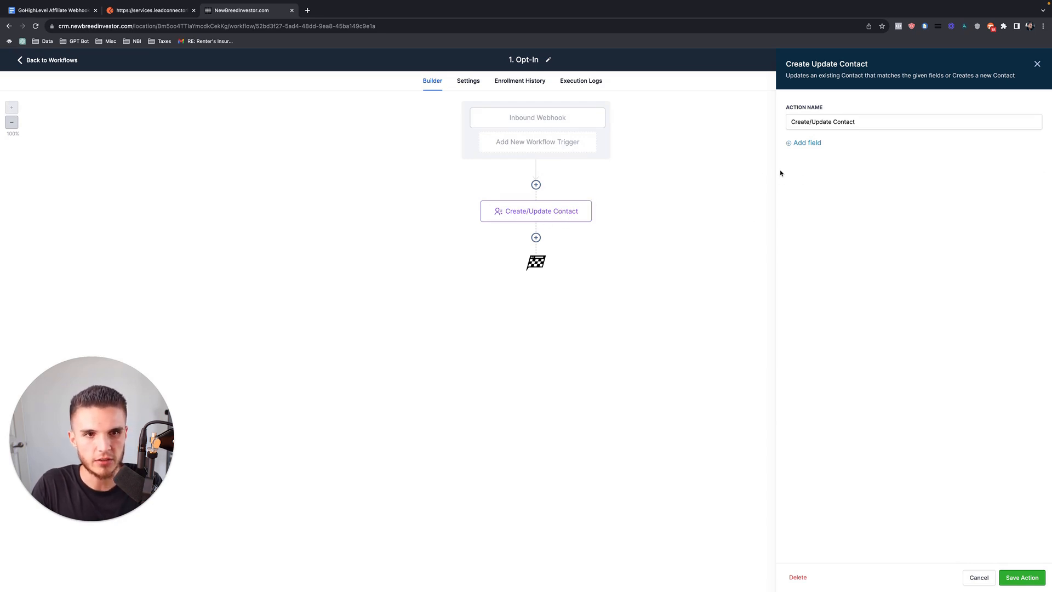
Map the contact's Email to Inbound Webhook Trigger > Data > email, then save the action and workflow.
left_click(1021, 578)
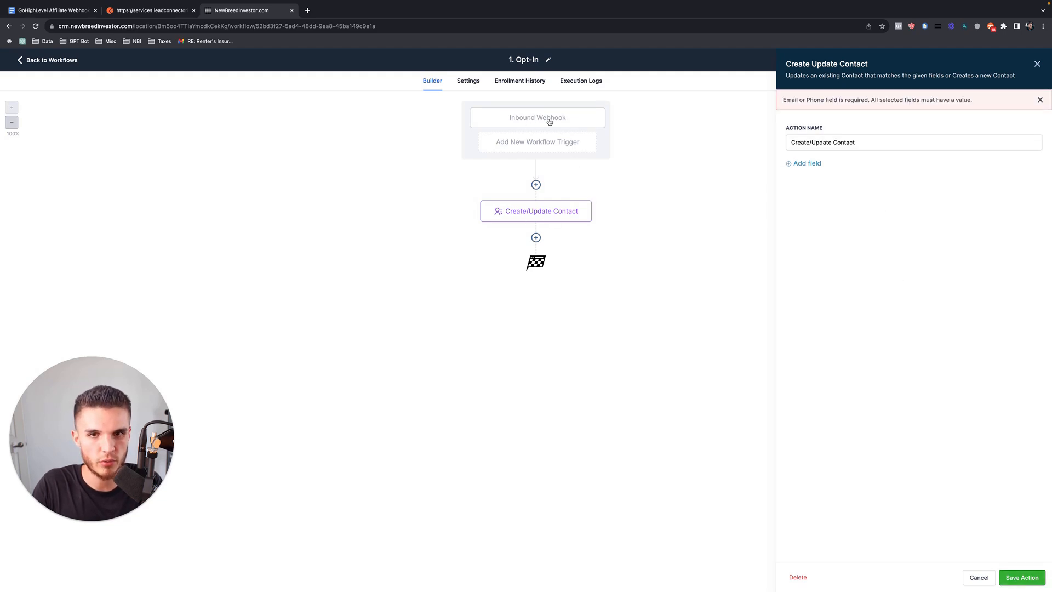
left_click(806, 163)
left_click(836, 179)
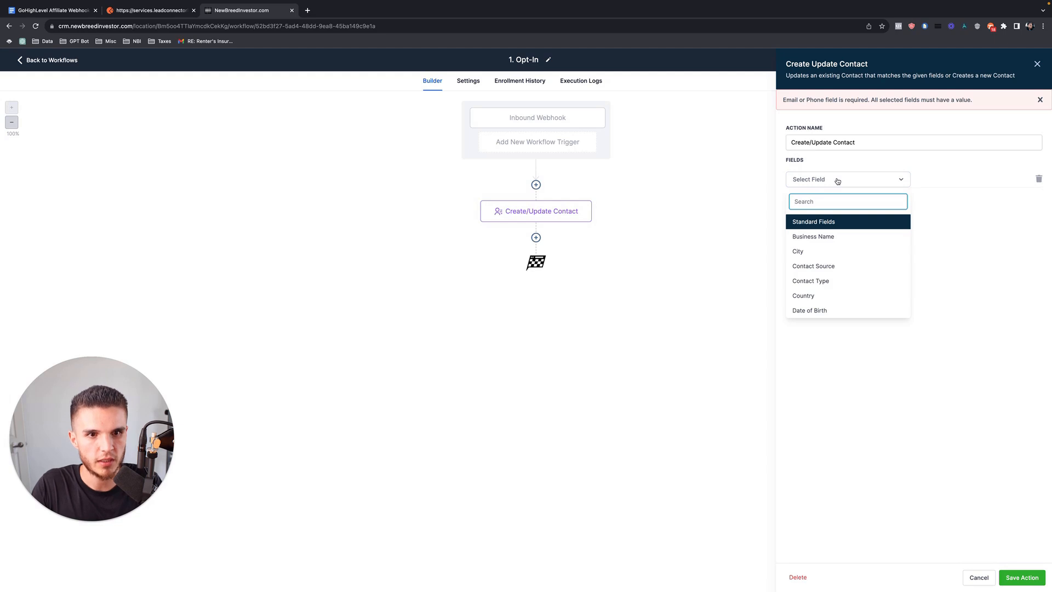
type("email")
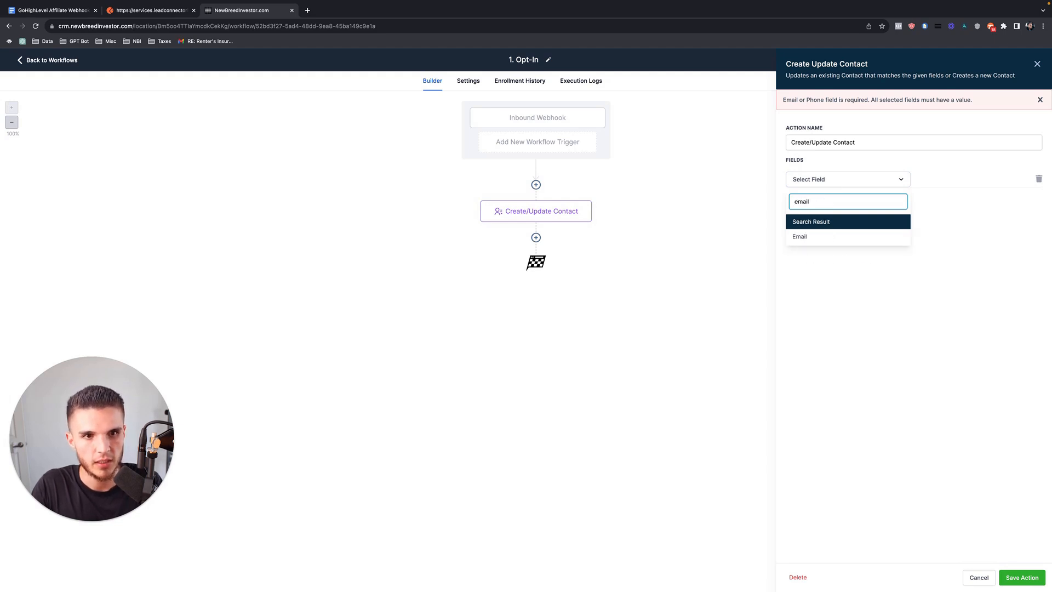
left_click(804, 237)
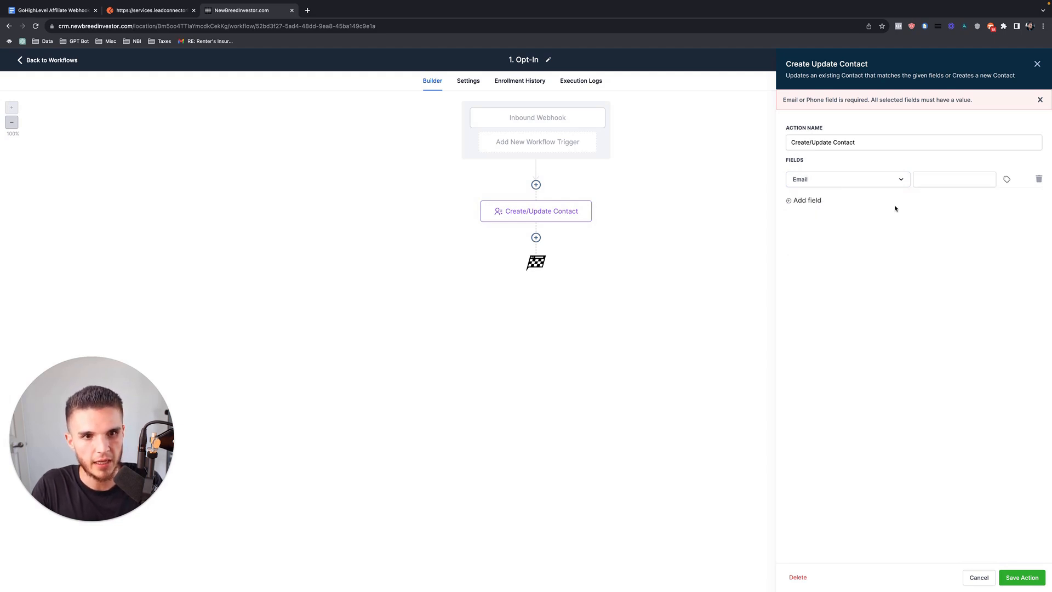
left_click(1008, 180)
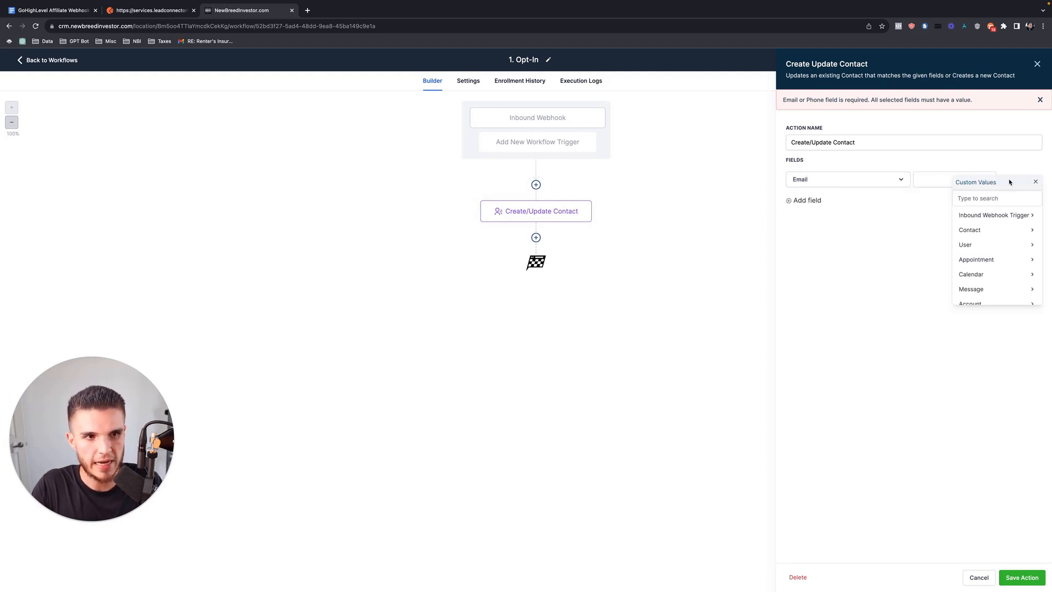
left_click(1022, 217)
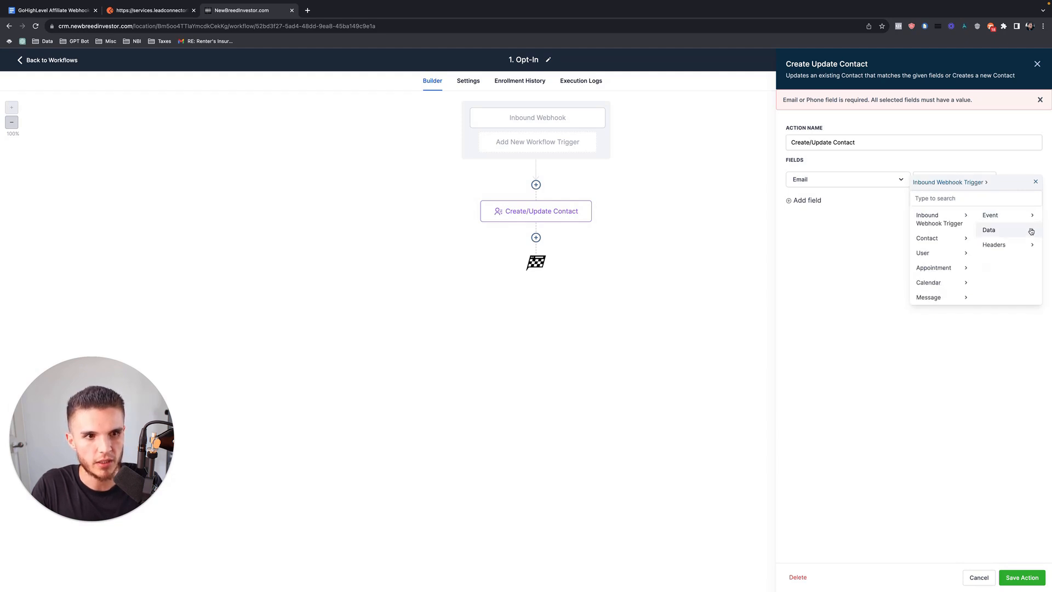
left_click(1026, 231)
left_click(1006, 249)
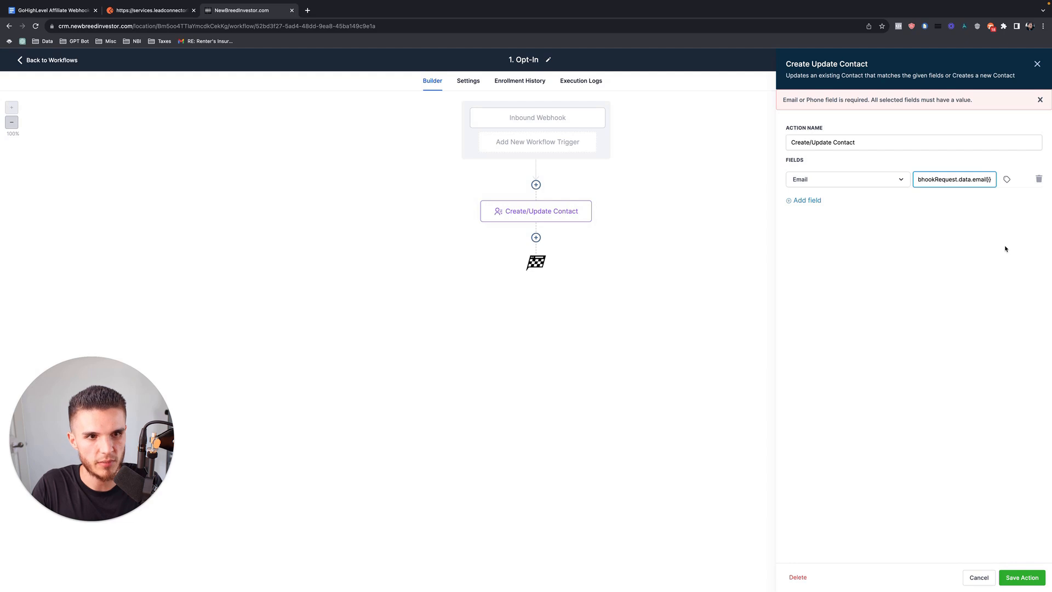
left_click(1019, 575)
left_click(1024, 63)
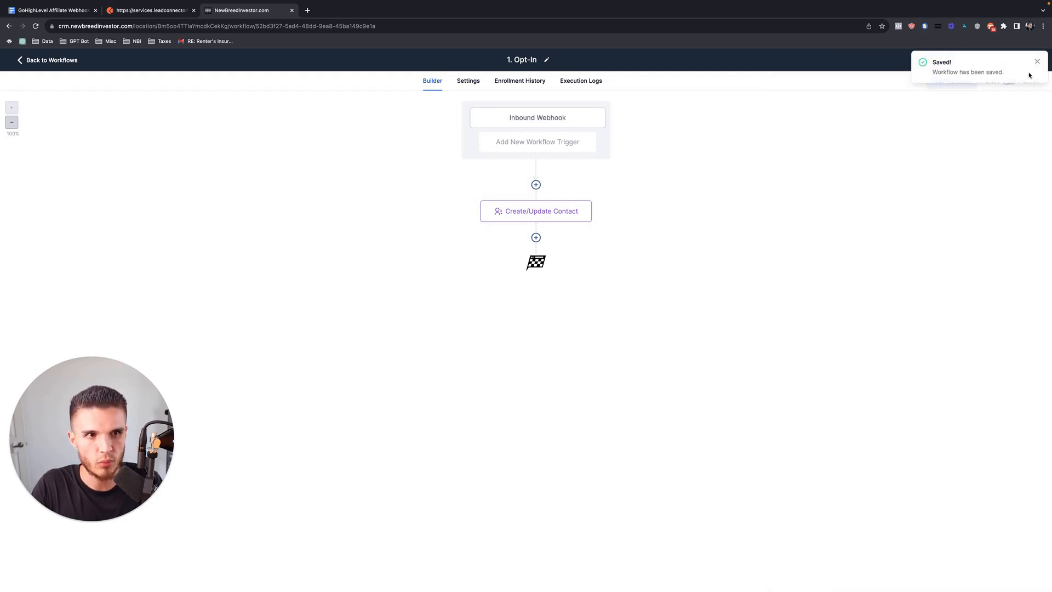
Publish and save the Opt-In workflow, then reopen its Create/Update Contact action.
left_click(1009, 81)
left_click(1024, 61)
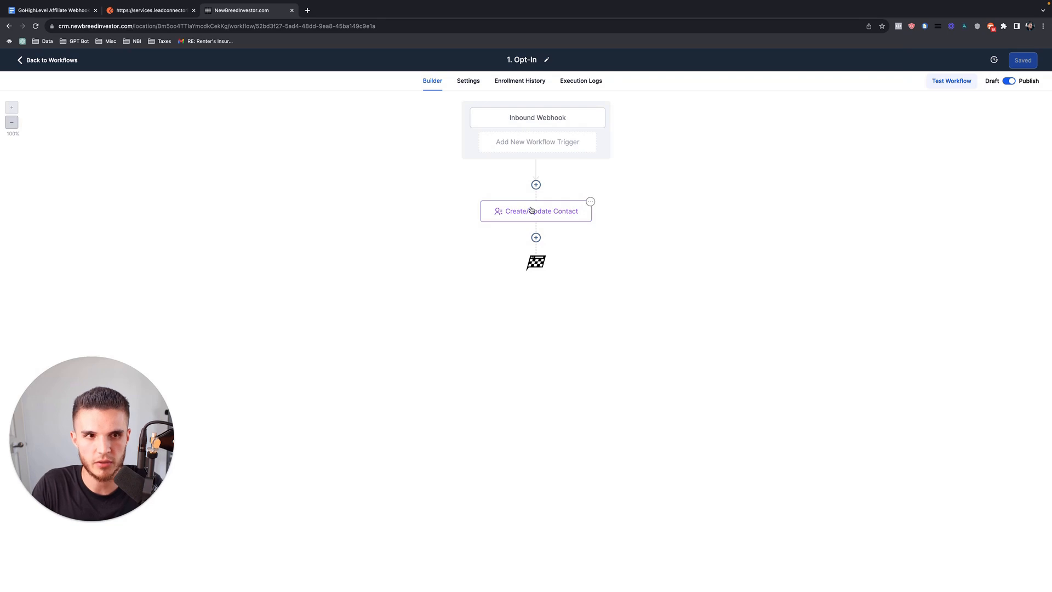
left_click(531, 210)
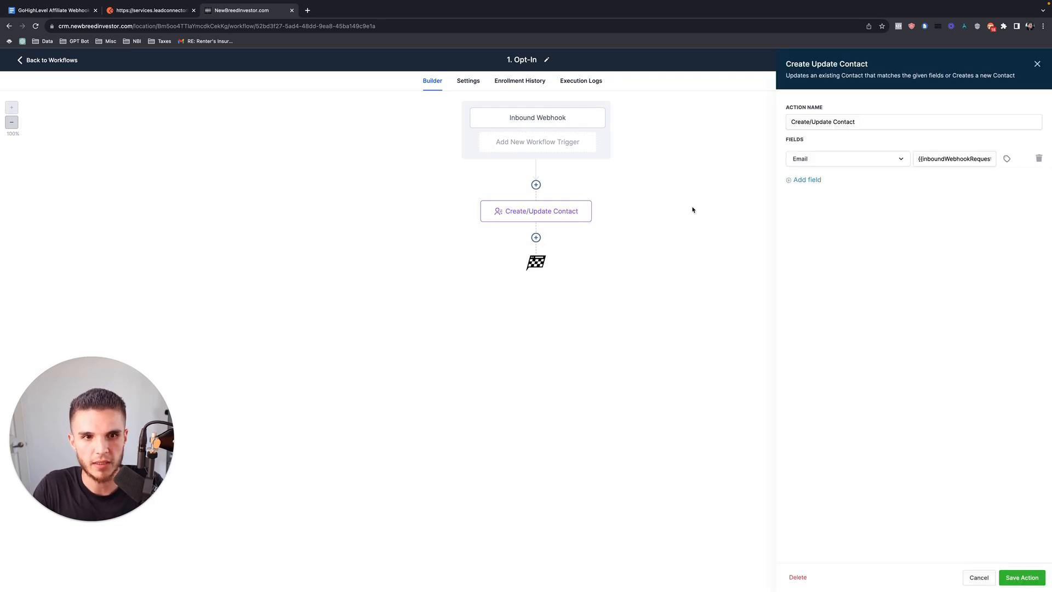
key("ctrl+Right")
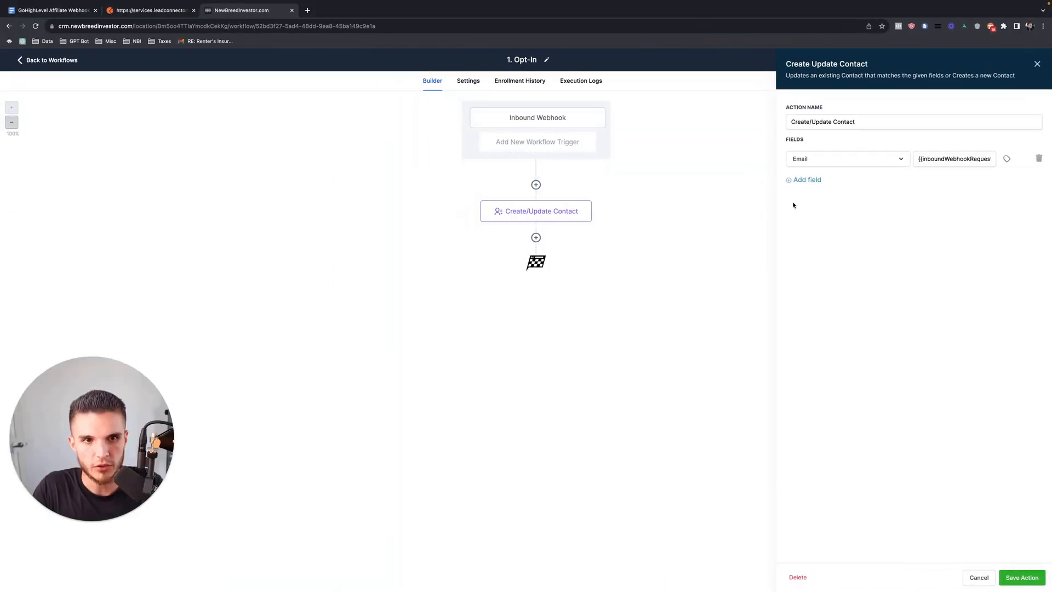
Add a Phone field filled from the webhook's Data > custom_fields > phone_number value.
left_click(796, 204)
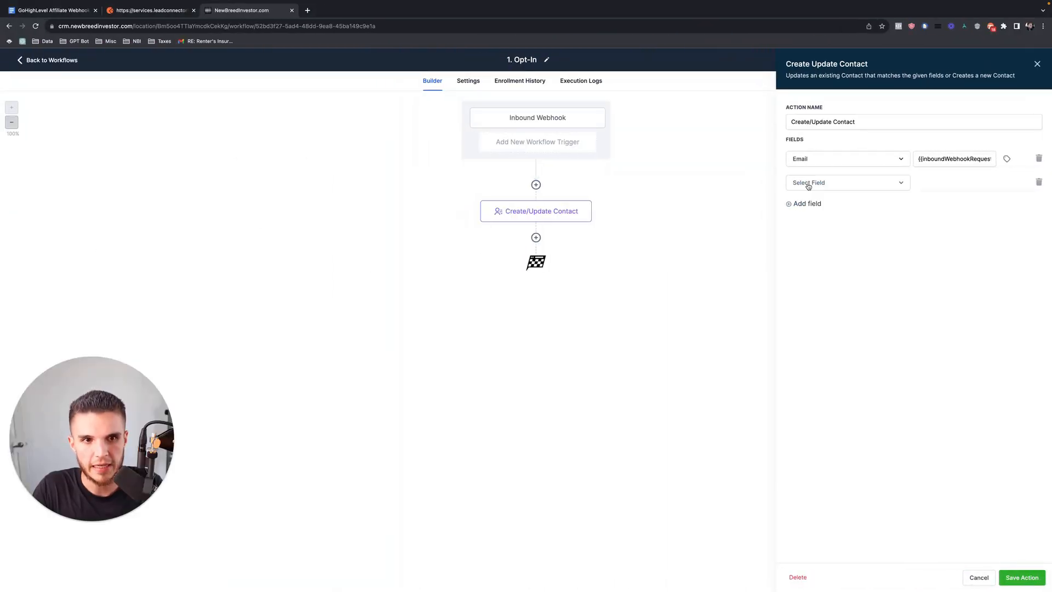
left_click(835, 186)
type("phone")
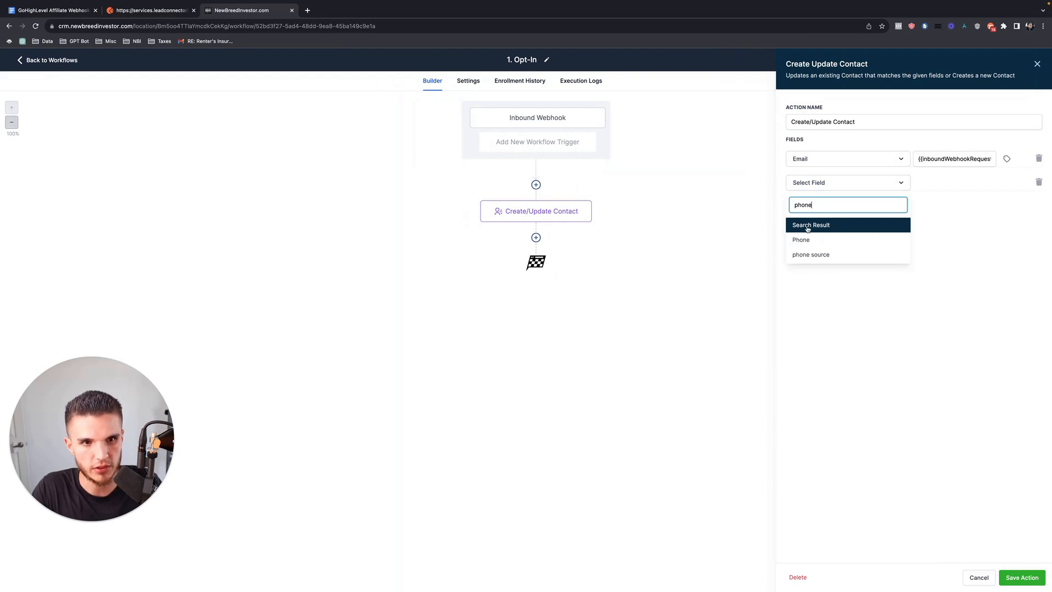
left_click(838, 239)
left_click(1007, 184)
left_click(987, 219)
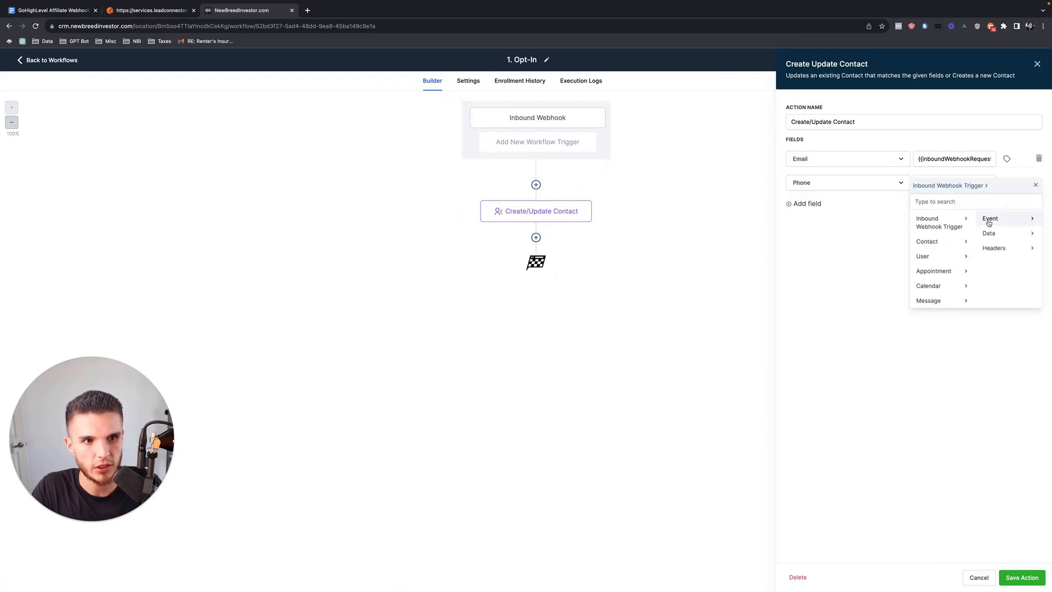
left_click(1025, 234)
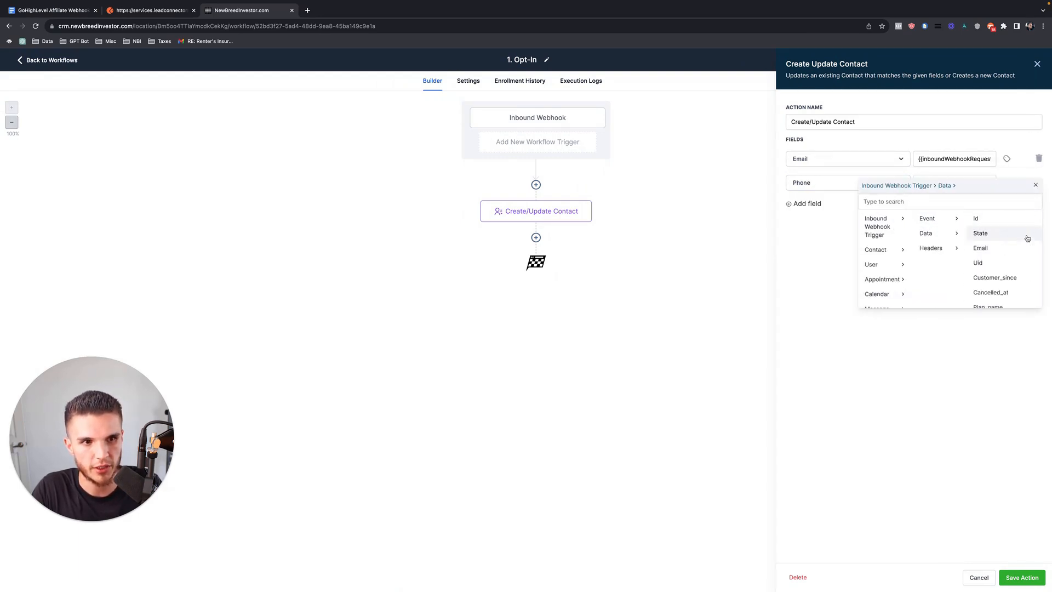
scroll(1010, 254, "down", 5)
scroll(1010, 254, "up", 5)
scroll(1011, 255, "down", 1)
left_click(932, 201)
type("phone")
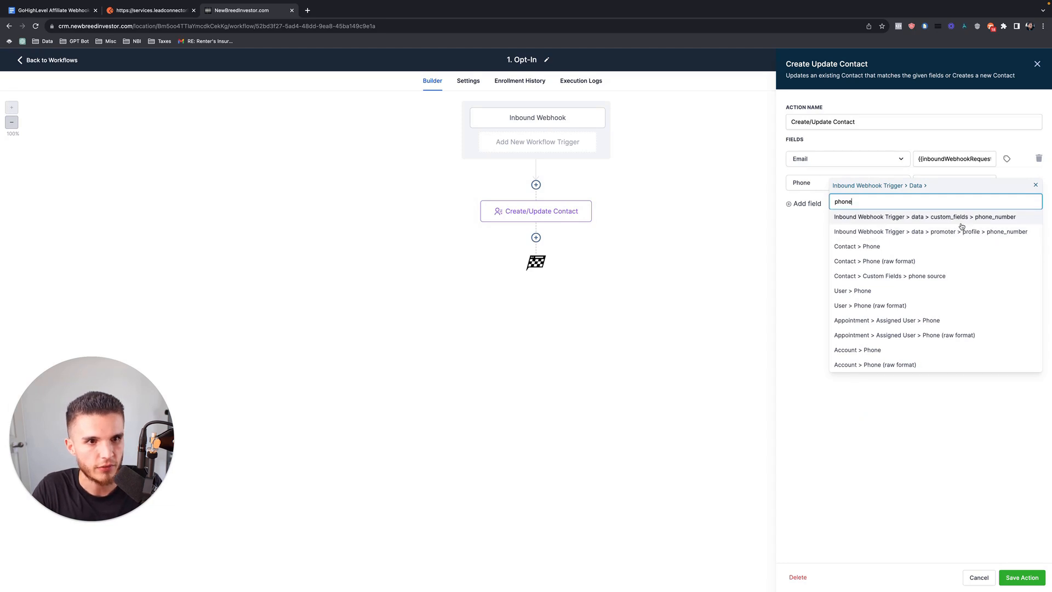
left_click(945, 217)
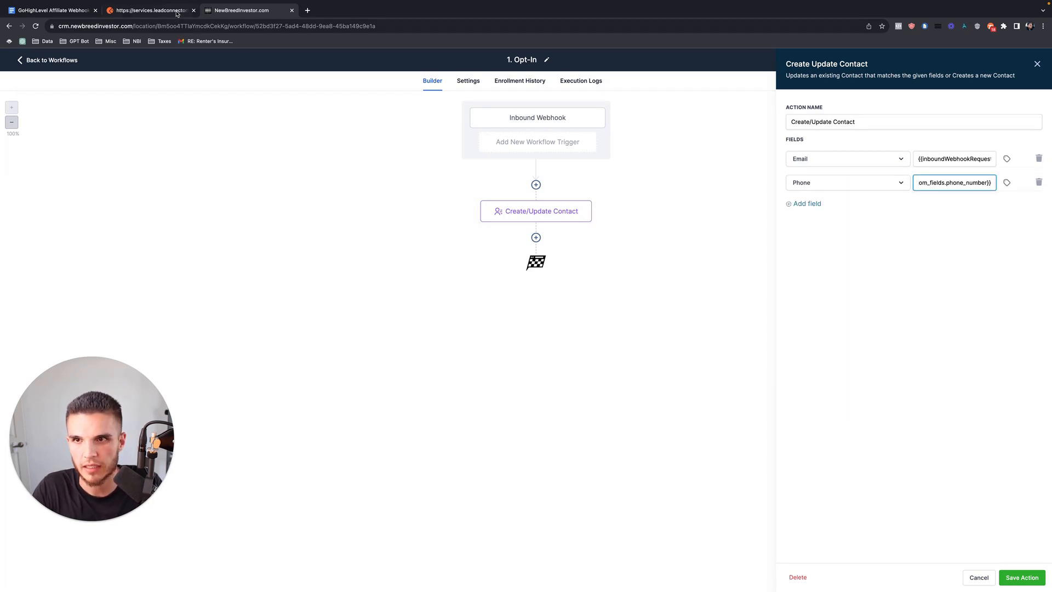
left_click(148, 10)
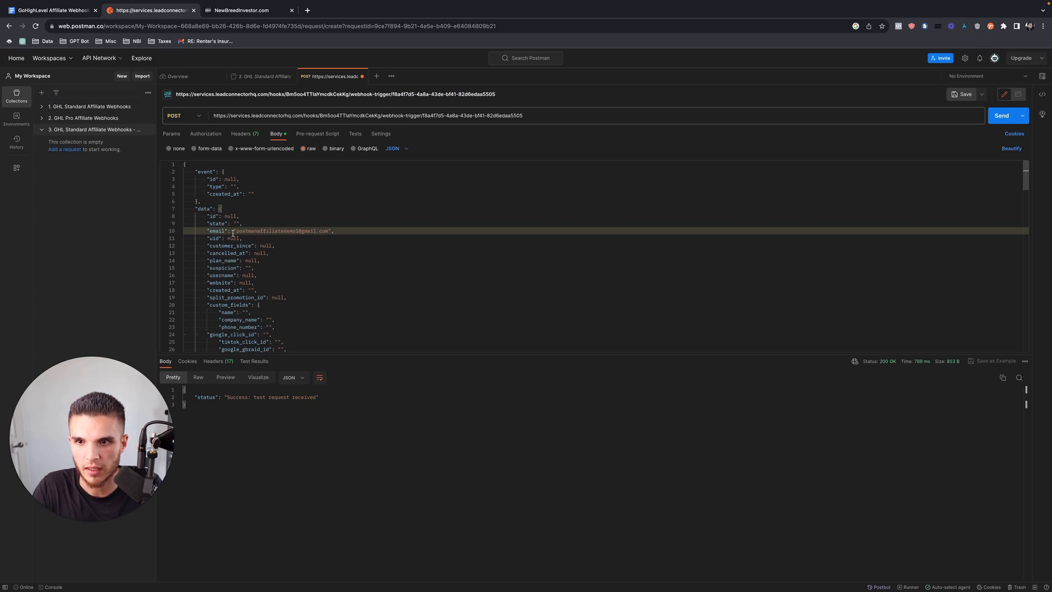
Locate custom_fields.phone_number in the Postman JSON body, then go back to the workflow builder.
scroll(235, 262, "down", 5)
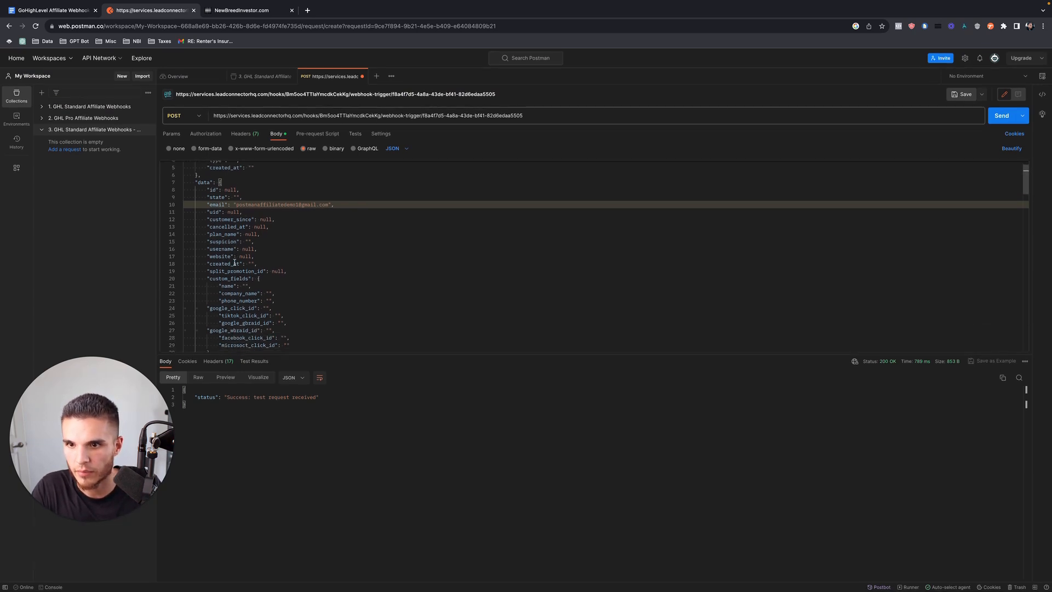
scroll(233, 252, "up", 5)
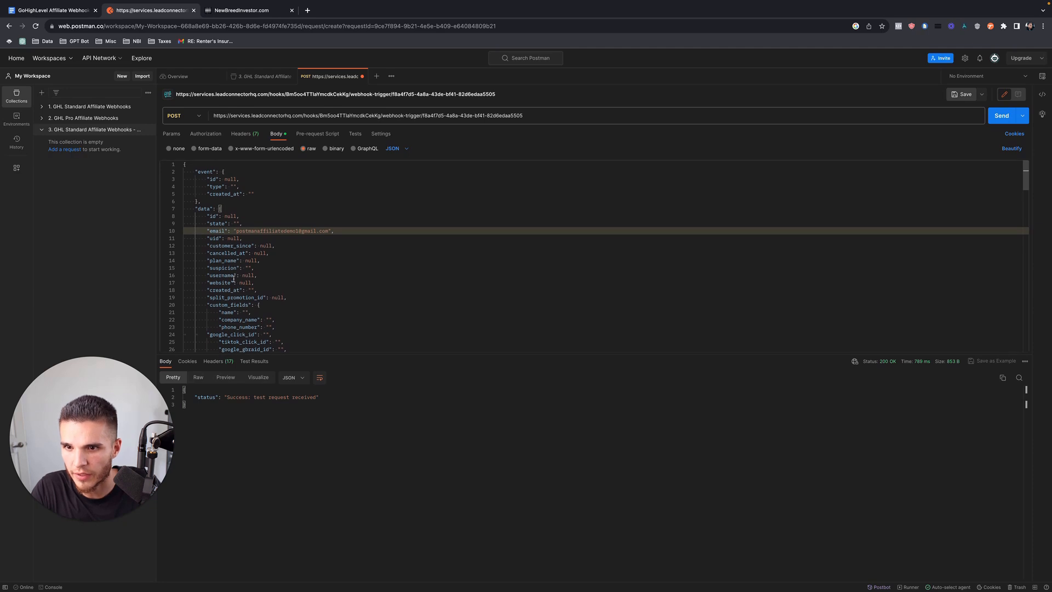
scroll(239, 299, "down", 8)
scroll(237, 290, "up", 5)
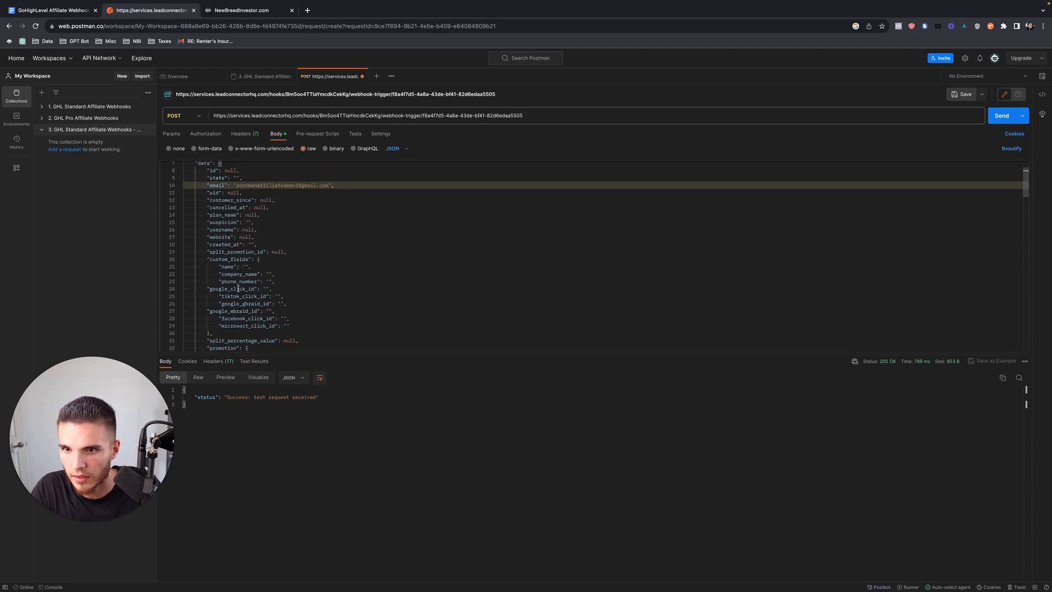
left_click(269, 282)
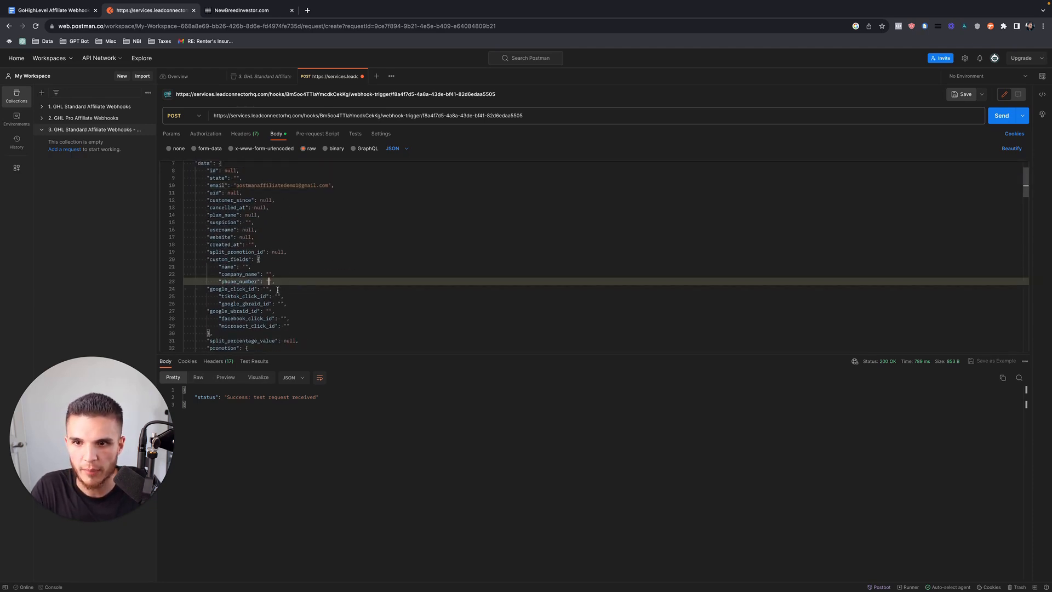
left_click(253, 11)
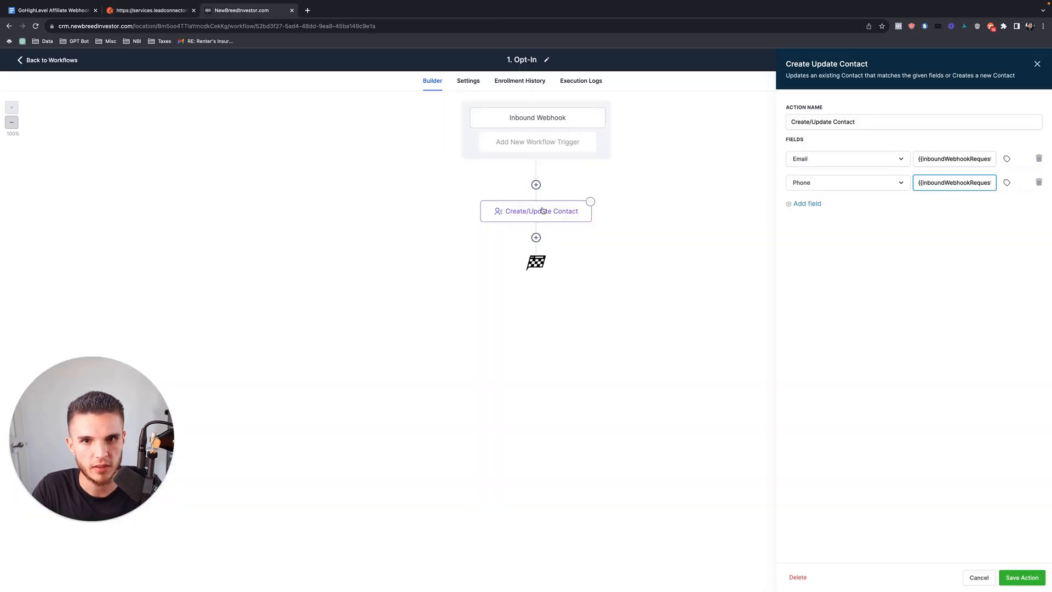
Review the trigger mapping, reopen Create/Update Contact and compare against the signup form's Company Name field.
left_click(539, 125)
scroll(785, 292, "down", 10)
scroll(785, 292, "up", 3)
left_click(539, 216)
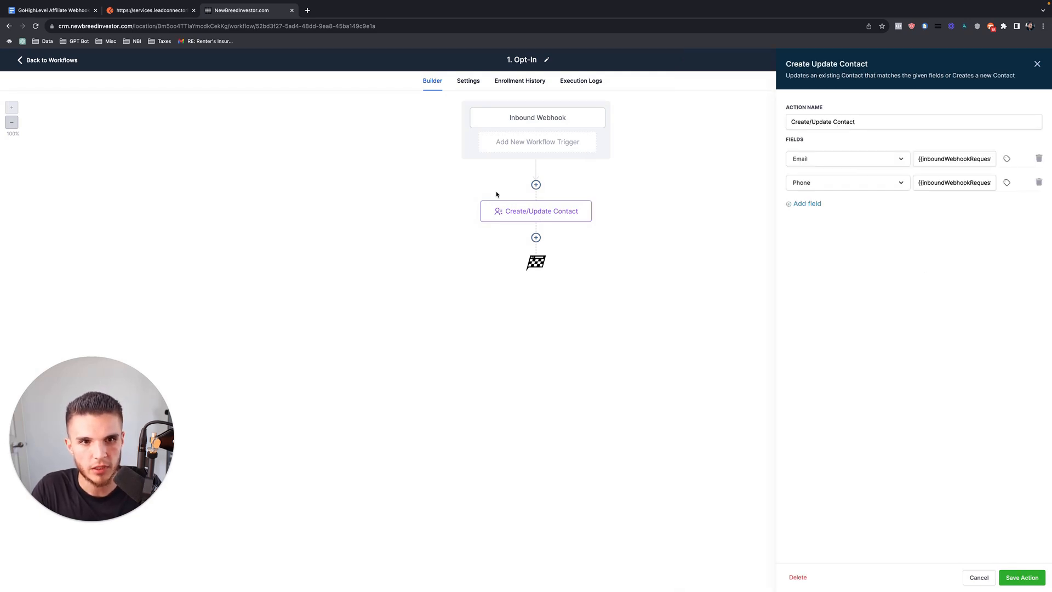
key("ctrl+Right")
left_click(416, 182)
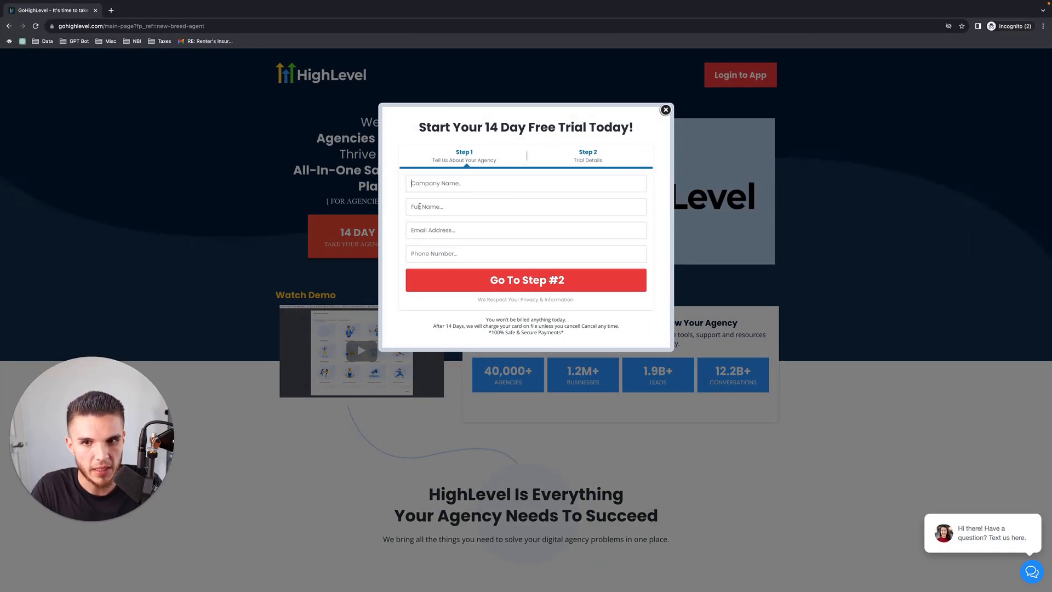
key("ctrl+Left")
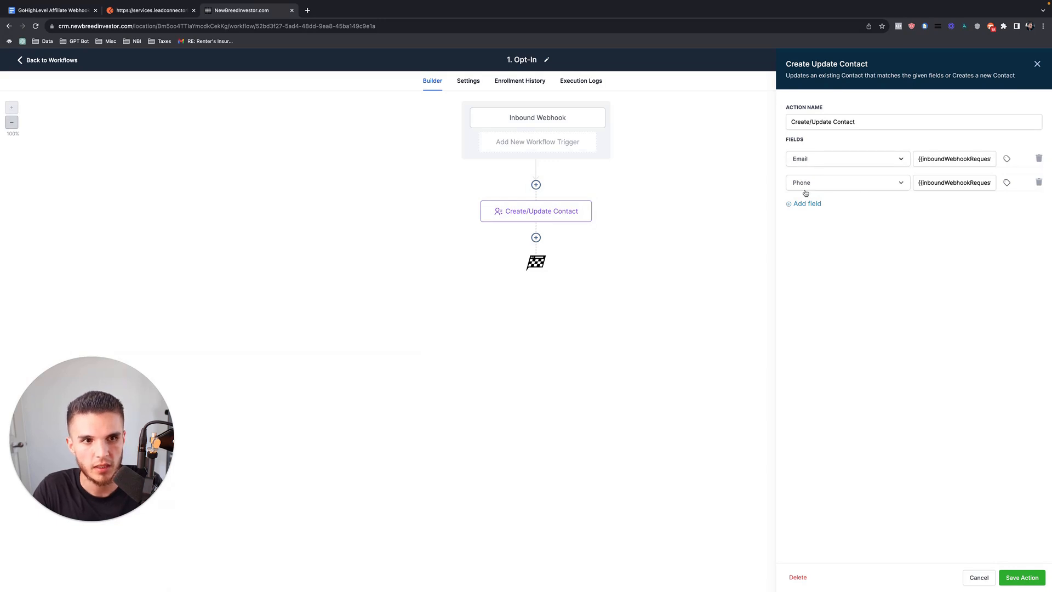
key("ctrl+Right")
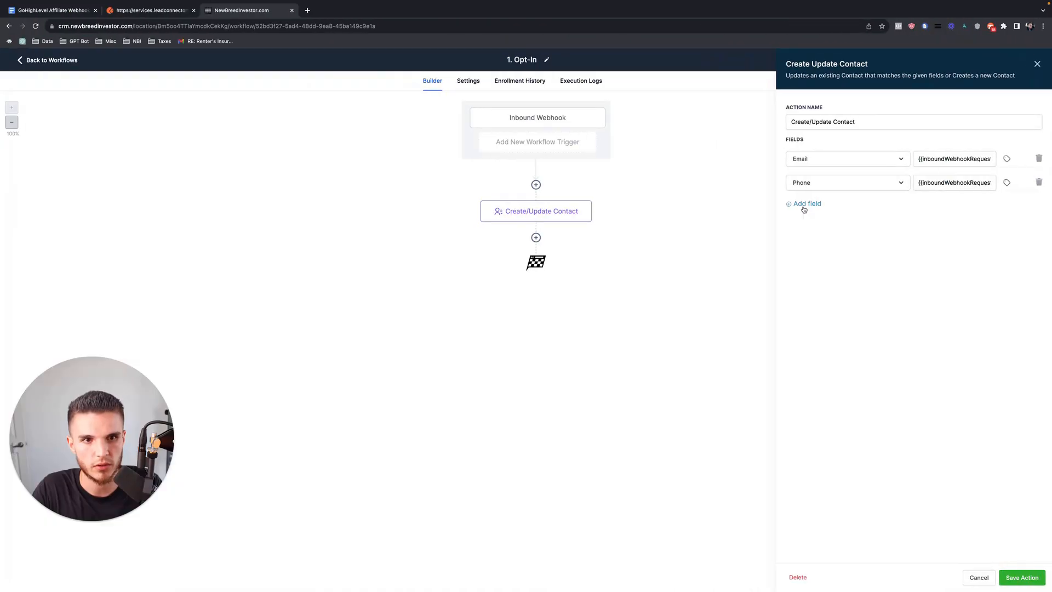
Add a Business Name field filled from the webhook's custom_fields company_name value.
left_click(805, 206)
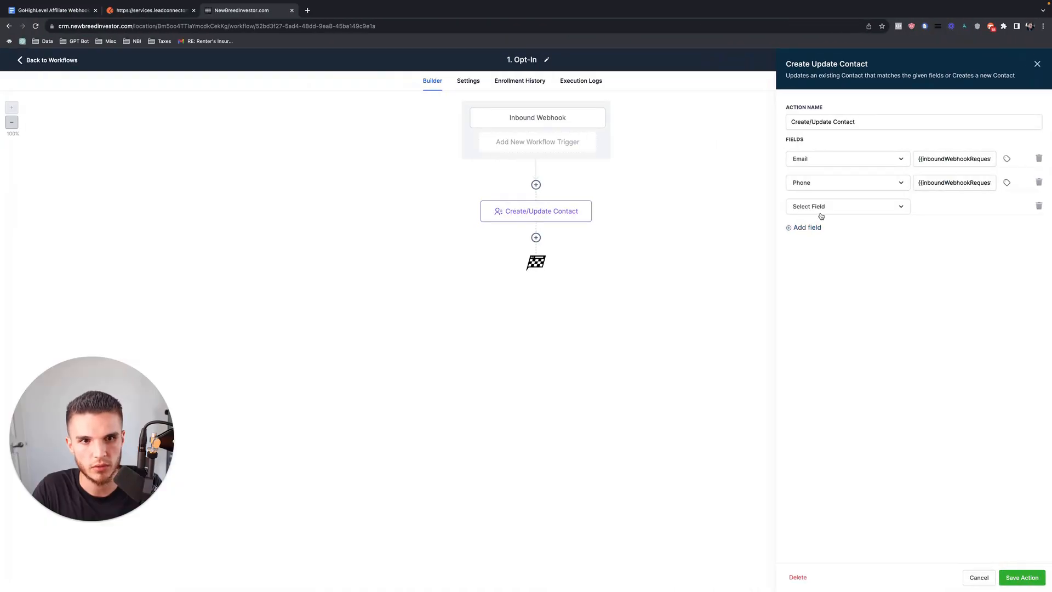
left_click(805, 206)
type("comp")
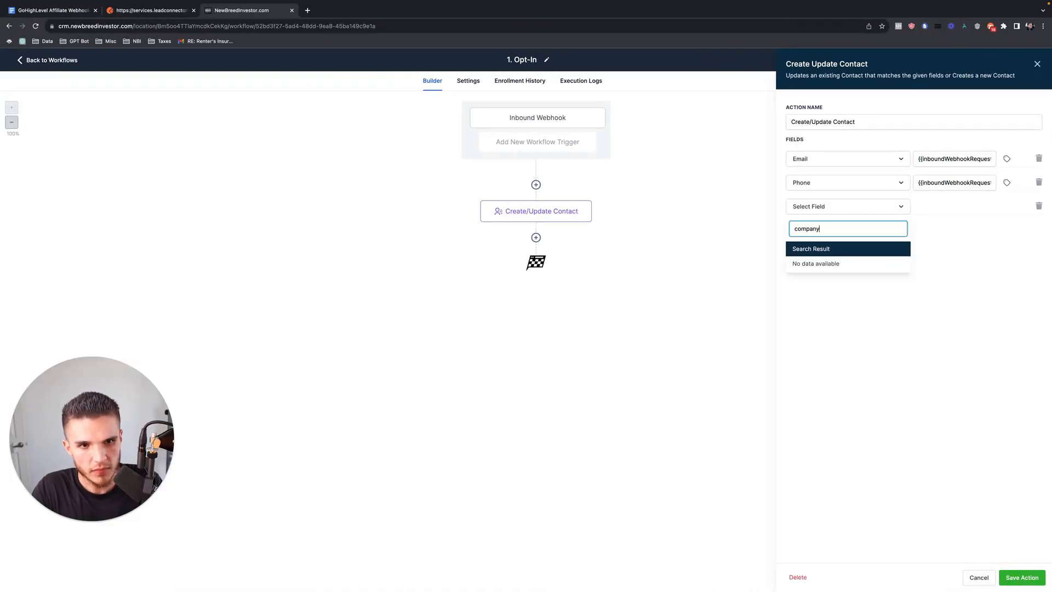
type("any")
double_click(827, 230)
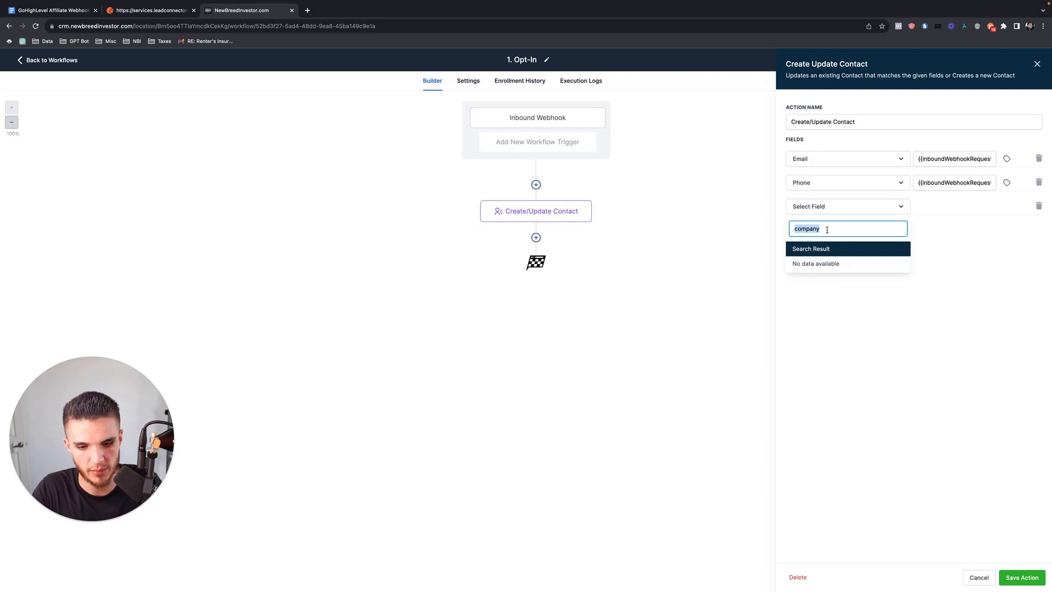
key("BackSpace")
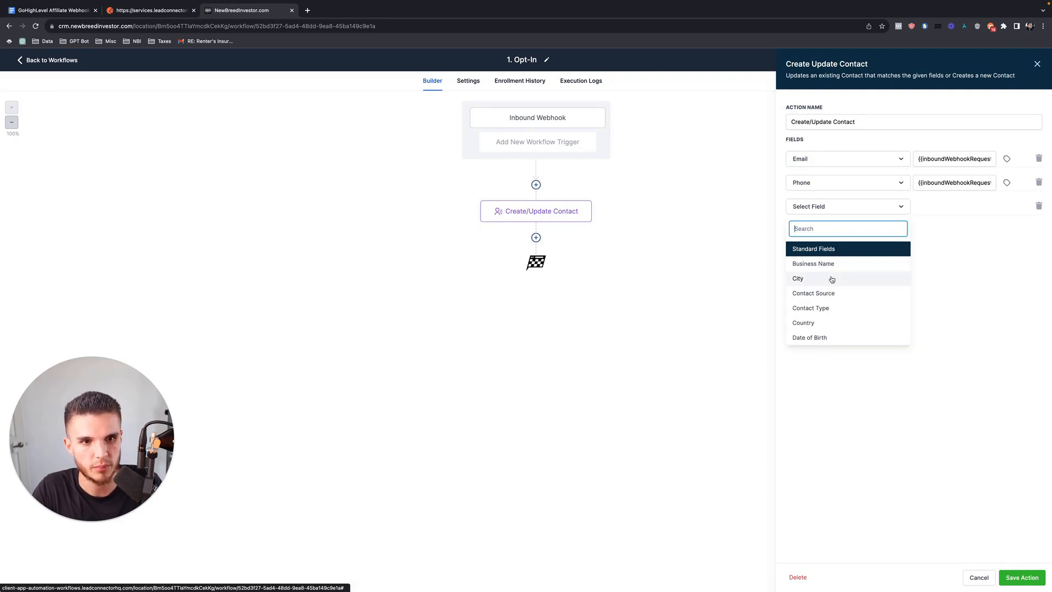
left_click(822, 263)
left_click(958, 213)
left_click(1007, 206)
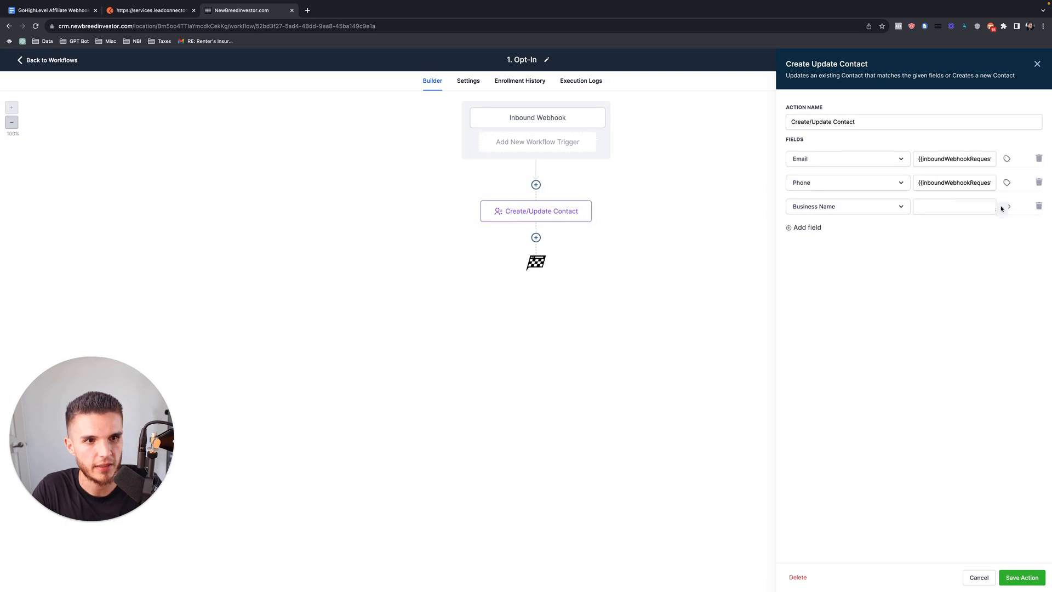
left_click(1011, 248)
left_click(984, 257)
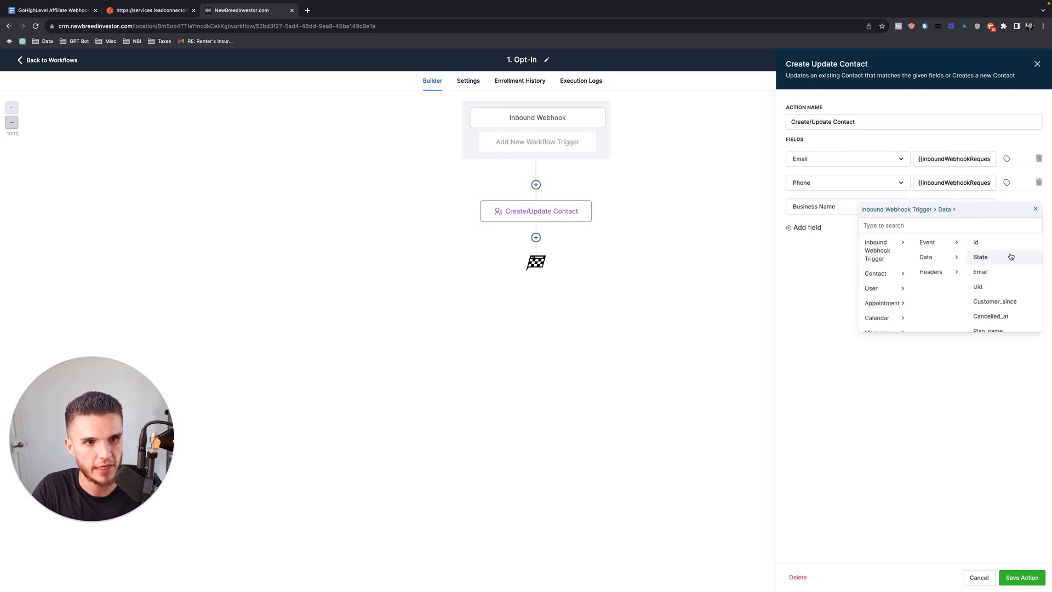
scroll(1018, 295, "down", 3)
left_click(916, 225)
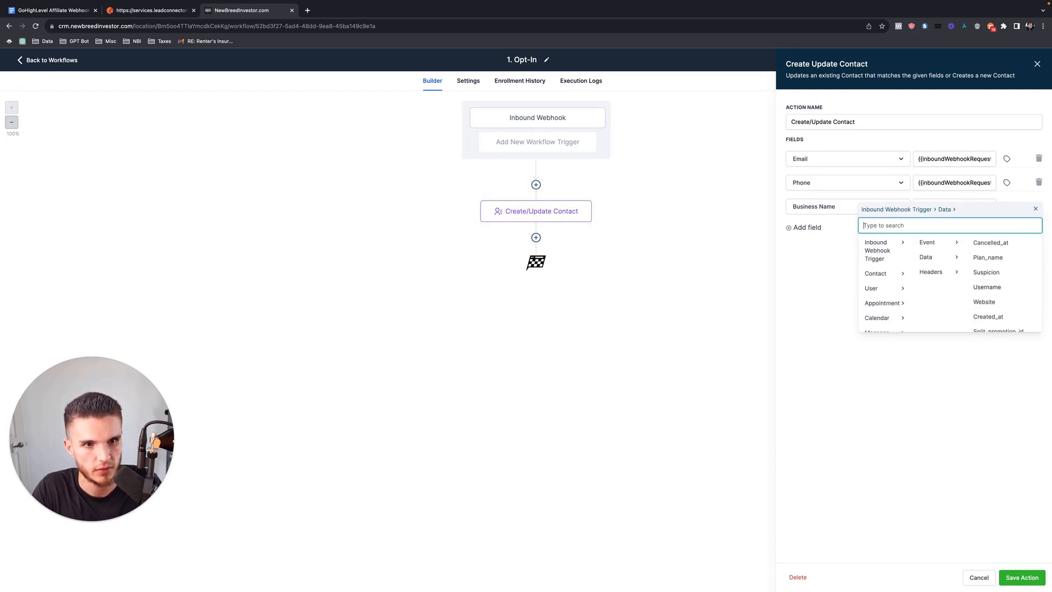
type("company")
left_click(934, 242)
Add a Full Name field filled from the webhook's custom_fields name value.
left_click(821, 227)
left_click(812, 231)
type("name")
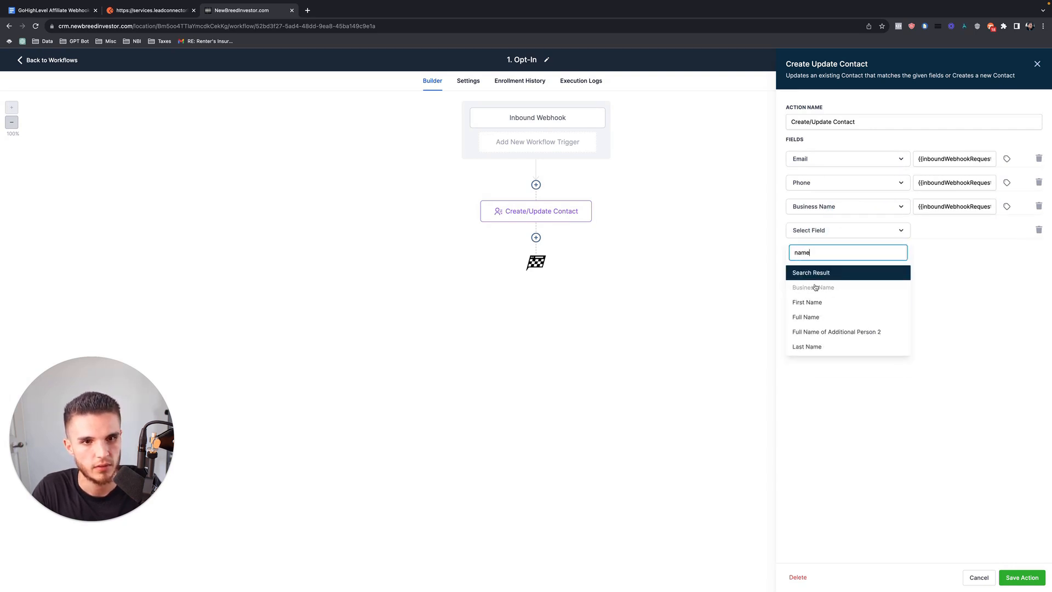
left_click(819, 316)
left_click(1007, 231)
left_click(981, 265)
left_click(987, 280)
left_click(970, 250)
type("full name")
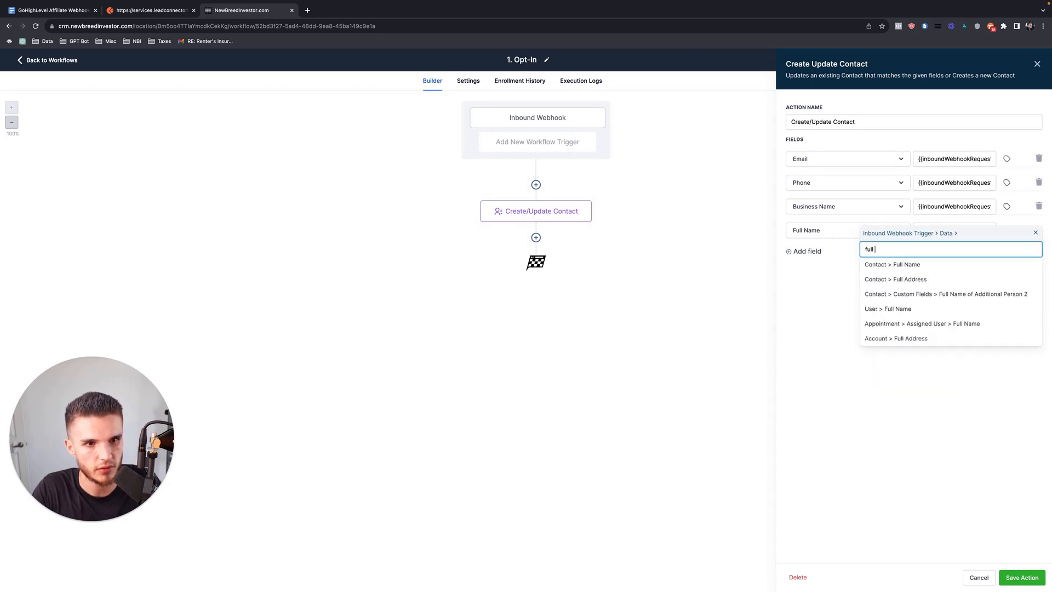
key("BackSpace")
key("BackSpace")
key("BackSpace")
key("BackSpace")
key("BackSpace")
key("BackSpace")
key("BackSpace")
key("BackSpace")
key("BackSpace")
type("name")
left_click(965, 266)
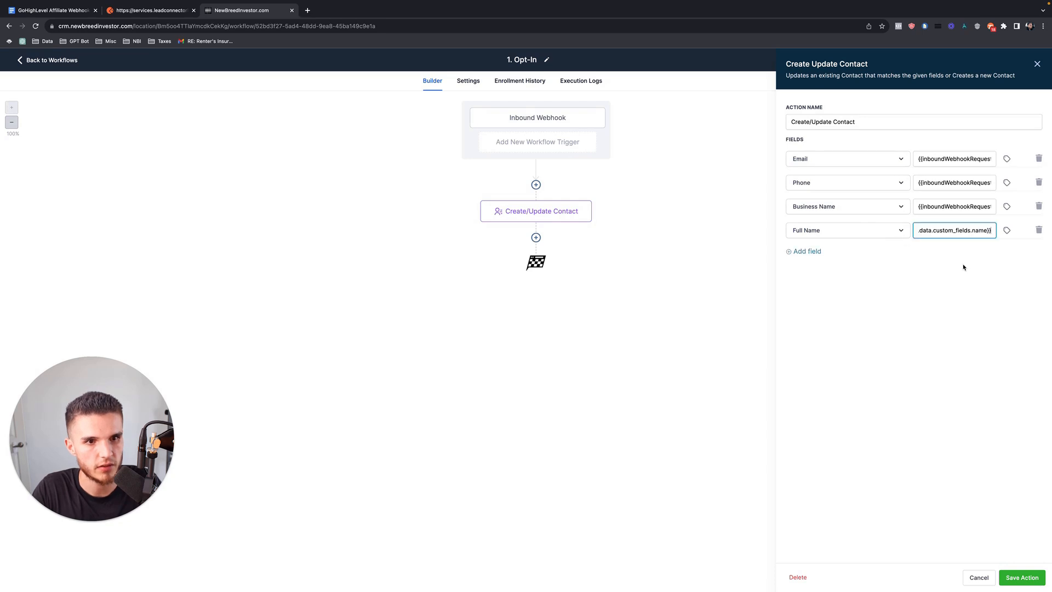
triple_click(944, 230)
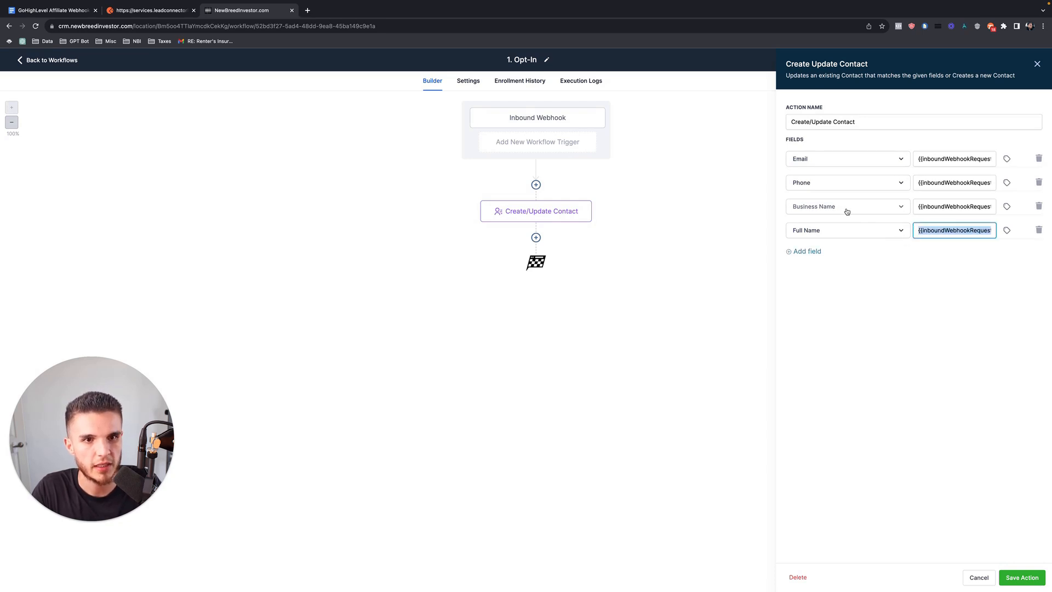
Save the Create/Update Contact action and the 1. Opt-In workflow.
key("ctrl+Right")
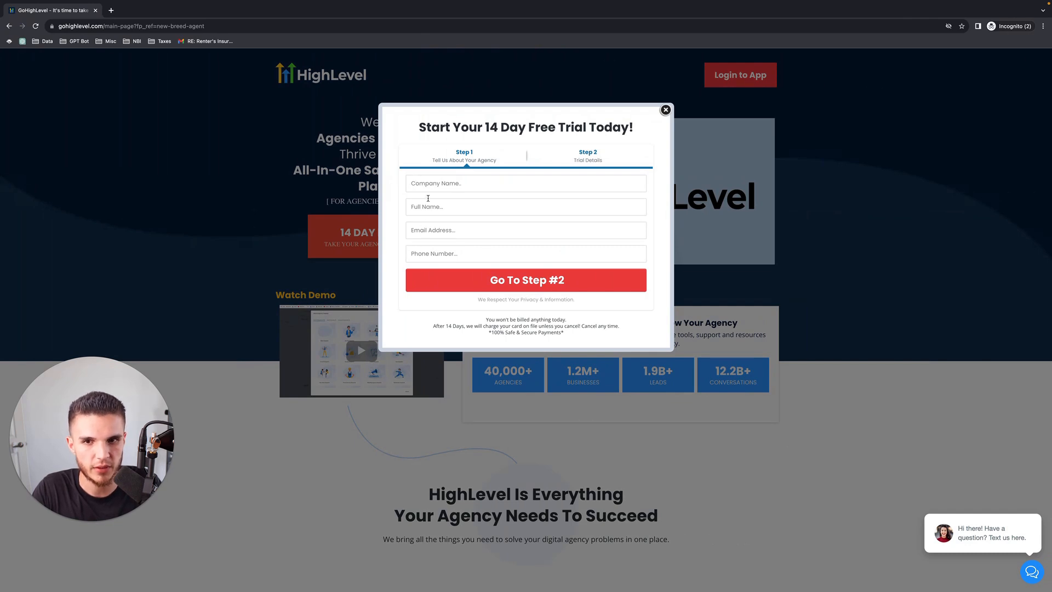
key("ctrl+Left")
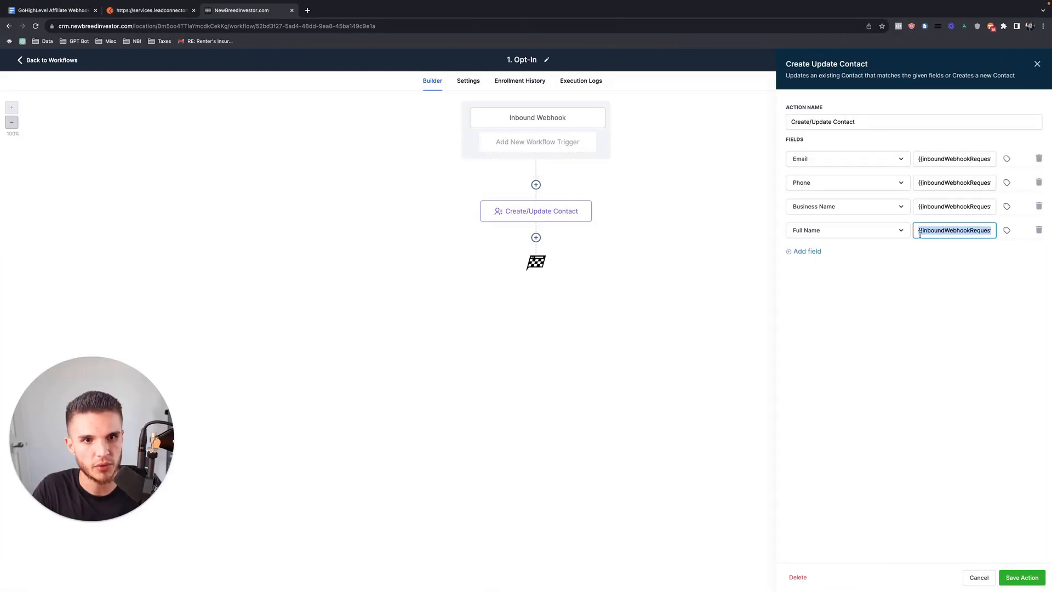
left_click(1035, 581)
left_click(1023, 60)
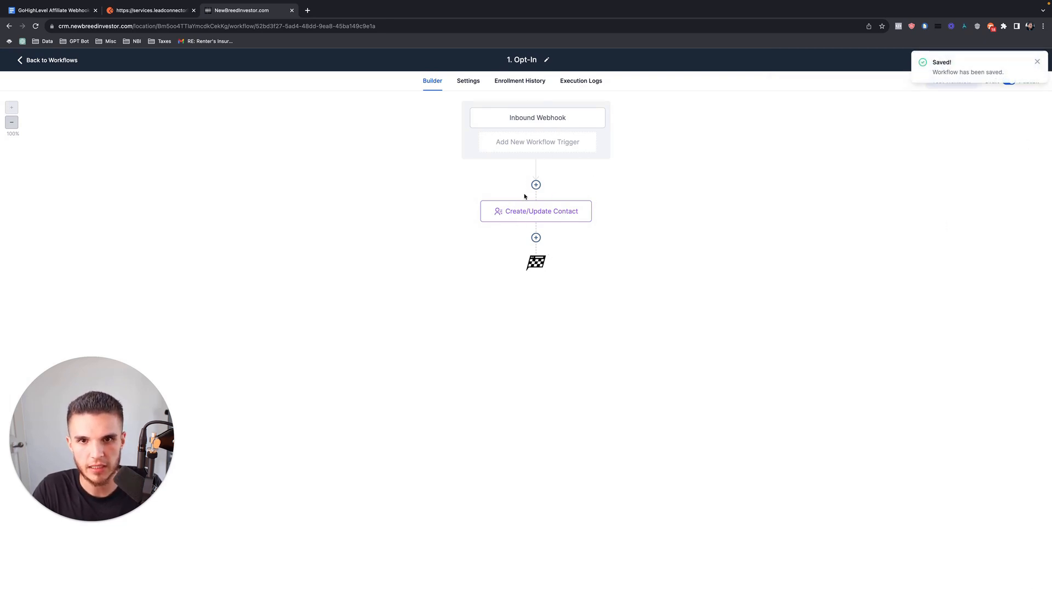
Recheck the contact action's settings and browse the action choices without adding a step.
left_click(564, 220)
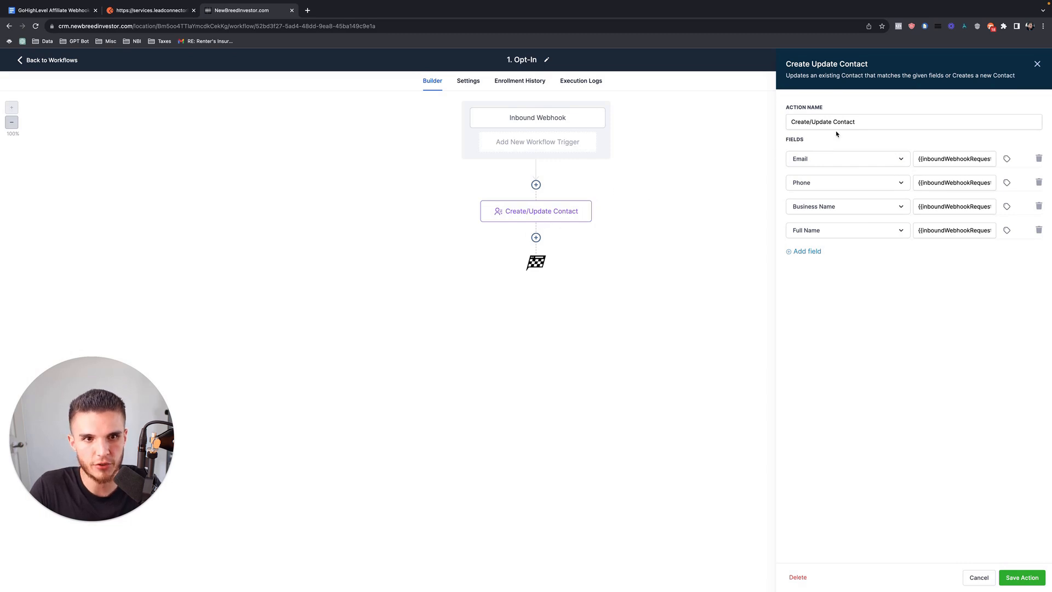
left_click(1037, 63)
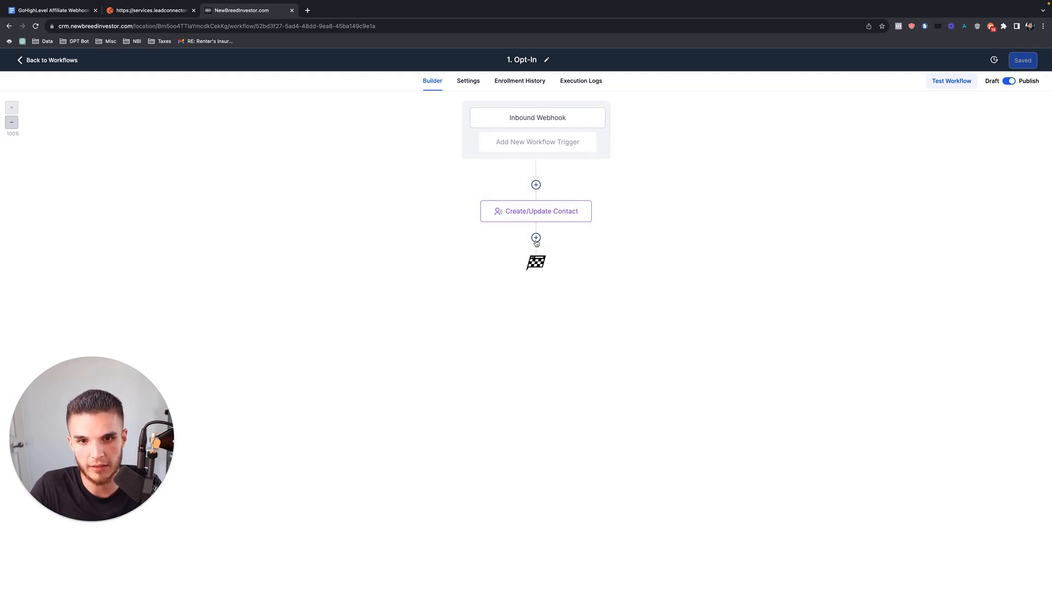
left_click(536, 239)
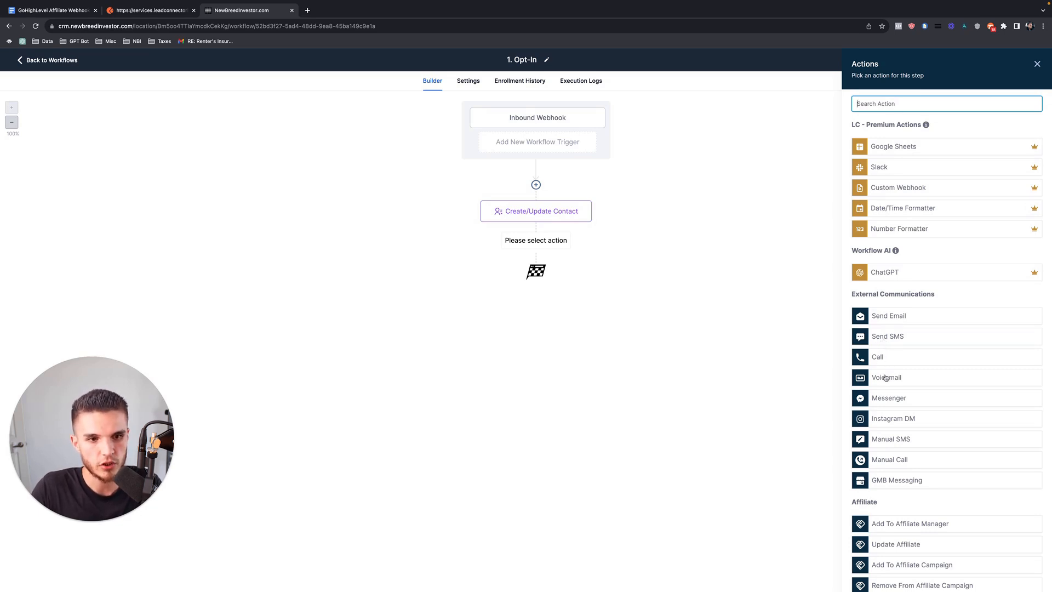
left_click(511, 215)
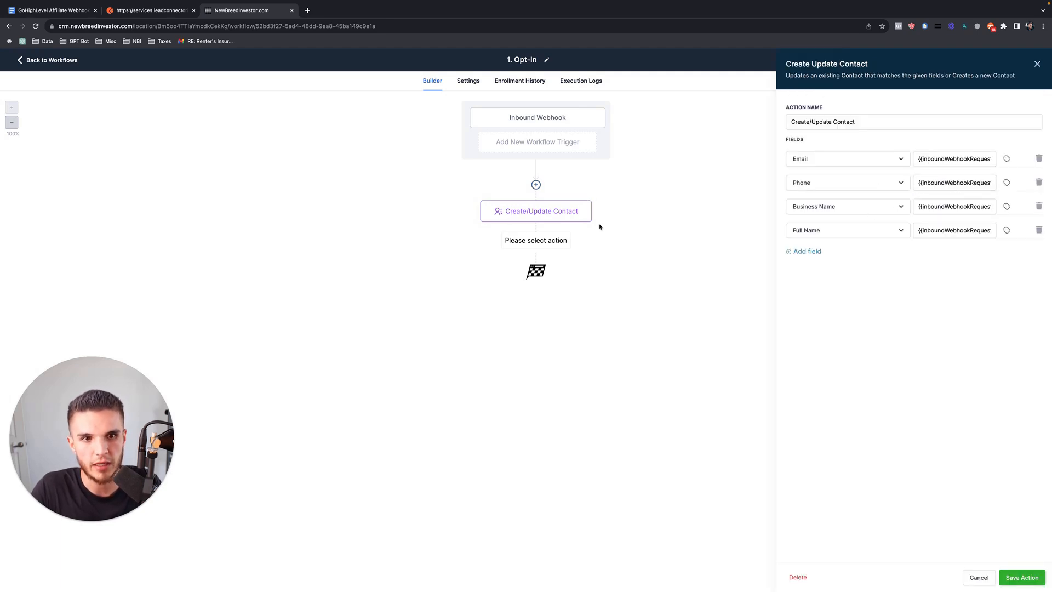
left_click(1037, 63)
left_click(536, 241)
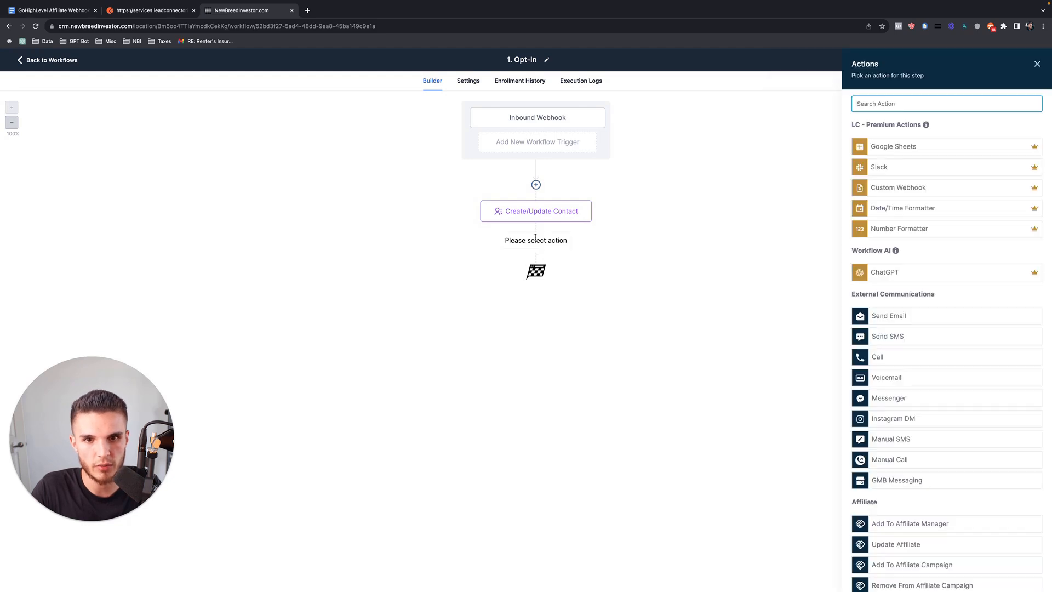
scroll(963, 380, "down", 3)
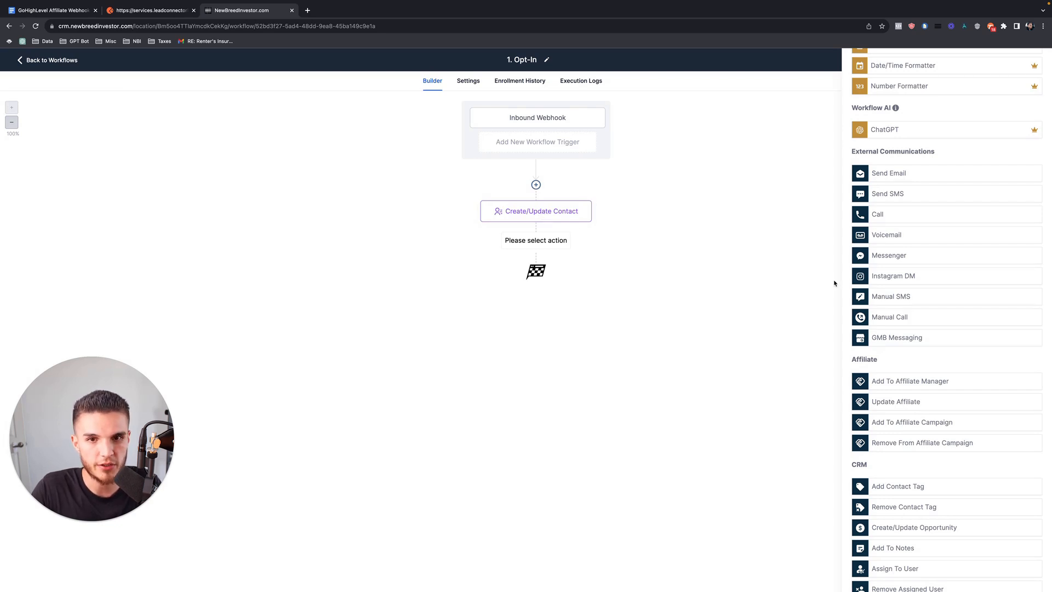
scroll(905, 274, "down", 10)
scroll(896, 476, "up", 15)
left_click(1038, 64)
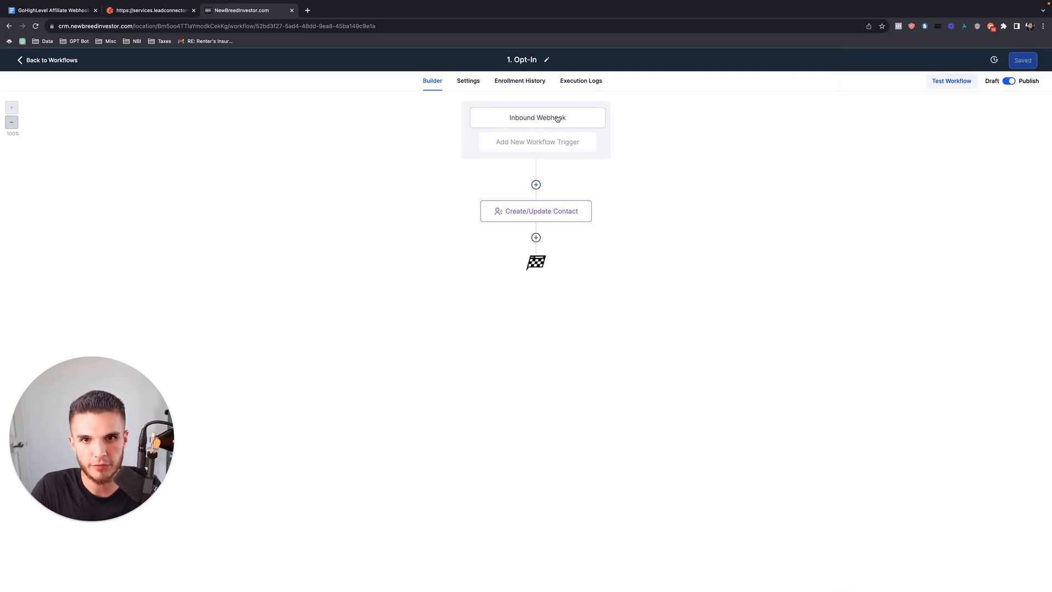
Start a new step below Create/Update Contact, search actions for 'opp', and check the Step 1 lead_subscribed heading.
left_click(536, 238)
type("opp")
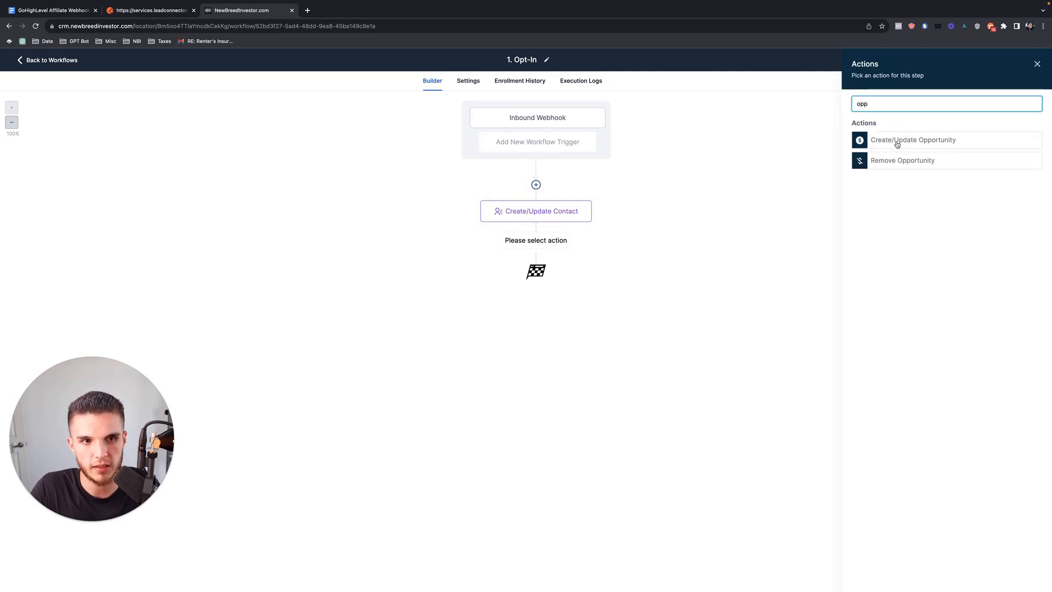
left_click(53, 10)
left_click(385, 305)
scroll(385, 305, "up", 10)
scroll(385, 305, "up", 15)
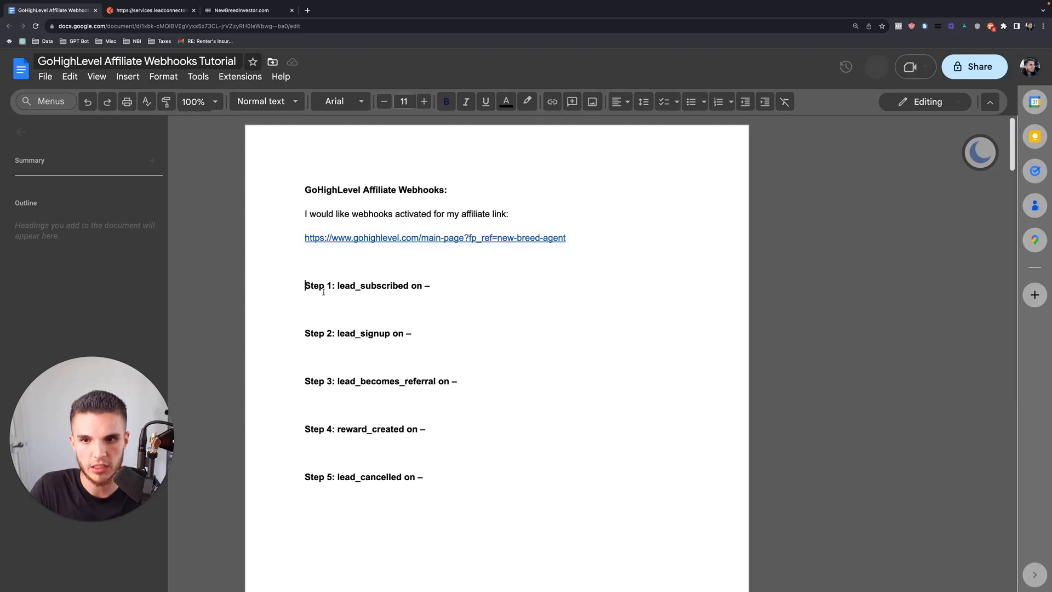
left_click_drag(306, 283, 430, 283)
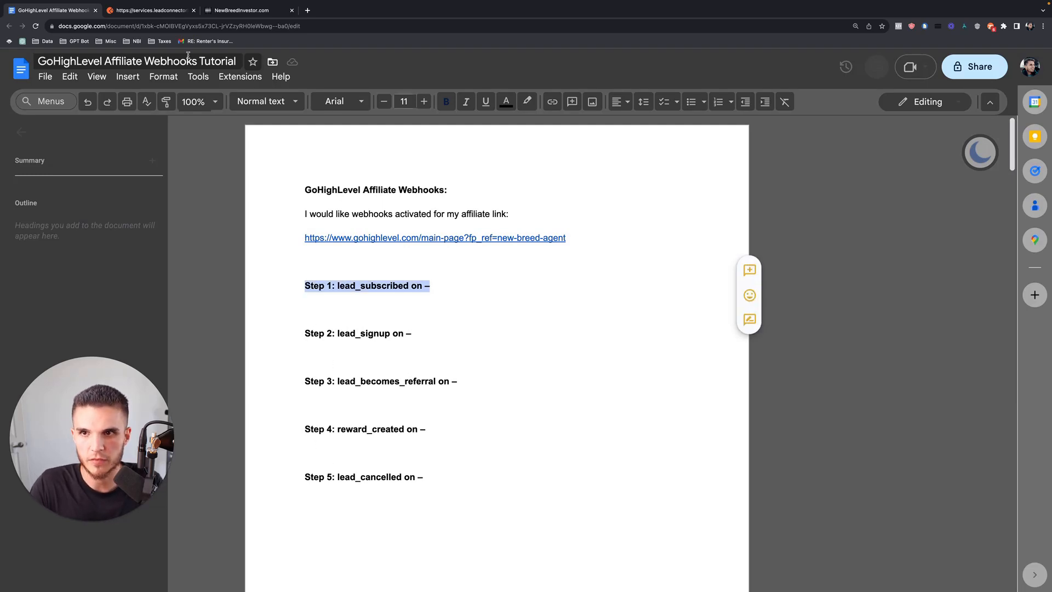
Discard the empty new step and go back to the workflow list.
left_click(245, 15)
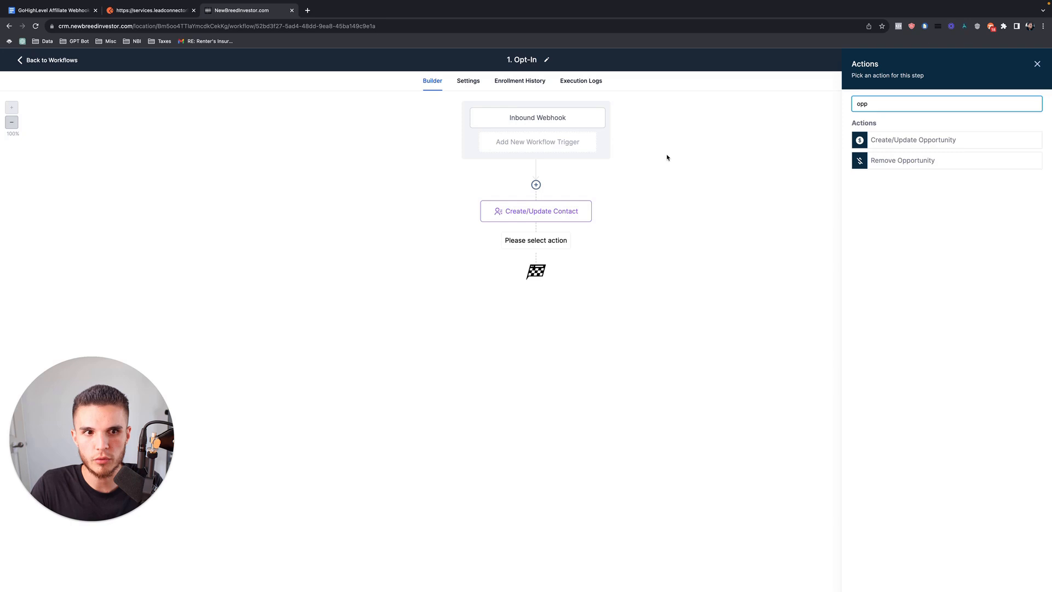
left_click(1038, 63)
left_click(54, 60)
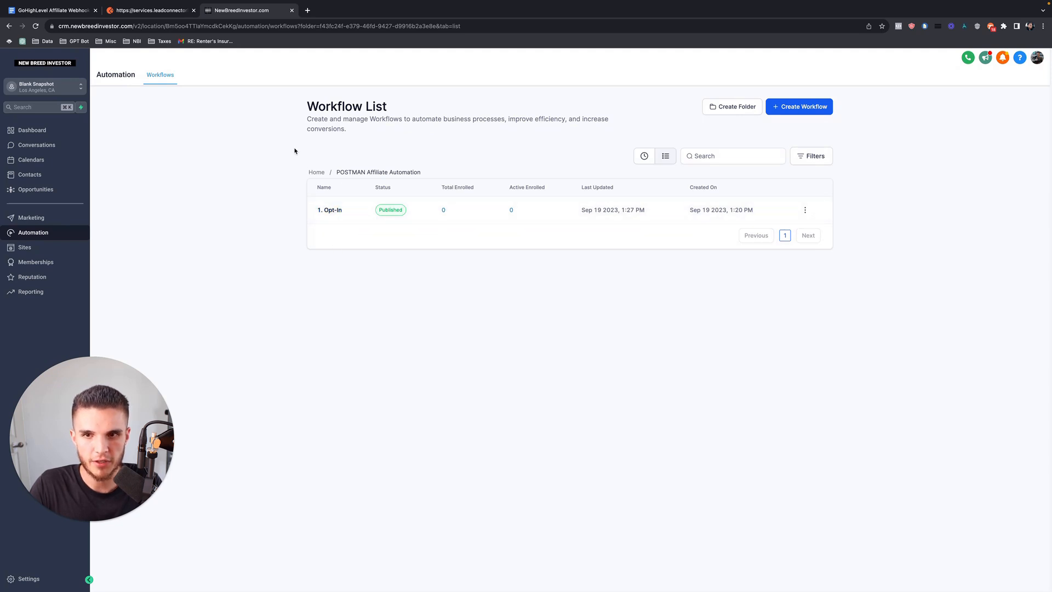
Save the Postman POST request as '1. Opt-In' in '3. GHL Standard Affiliate Webhooks - Demo'.
left_click(170, 11)
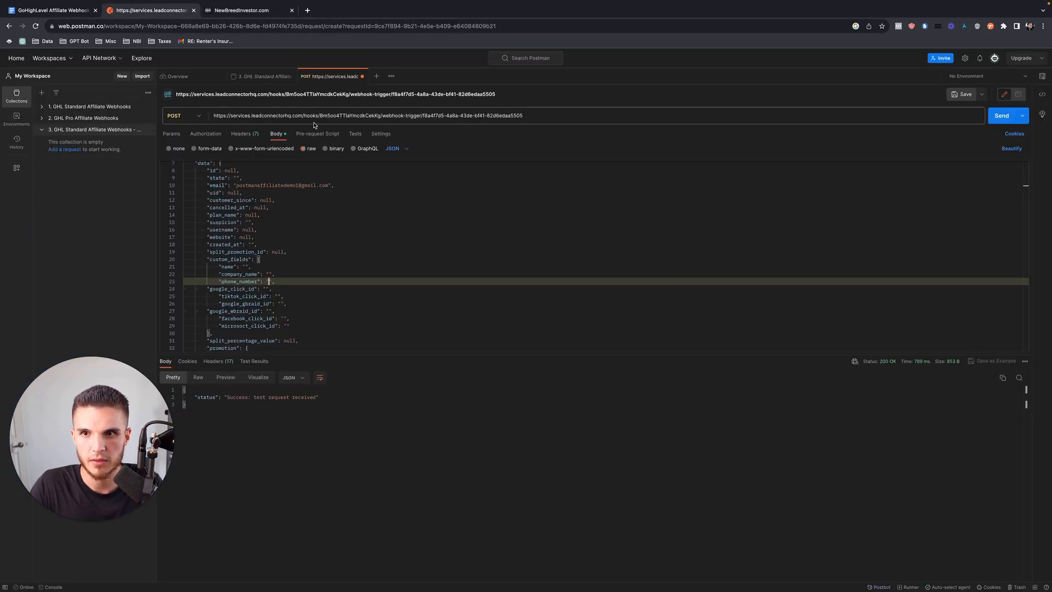
left_click(961, 97)
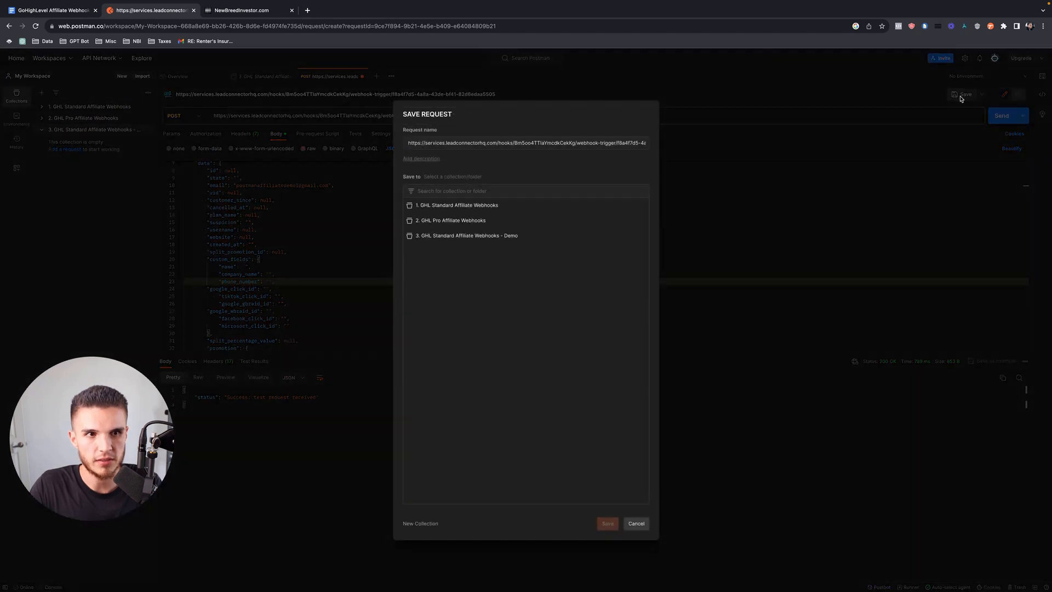
left_click(463, 236)
left_click(478, 143)
key("super+a")
type("1.")
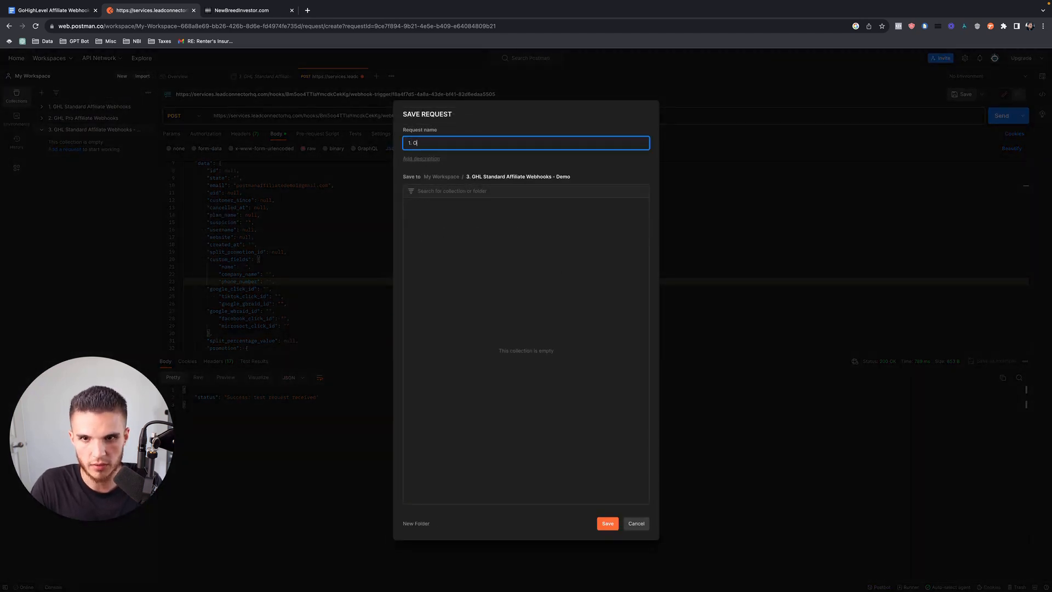
type(" Opt-In")
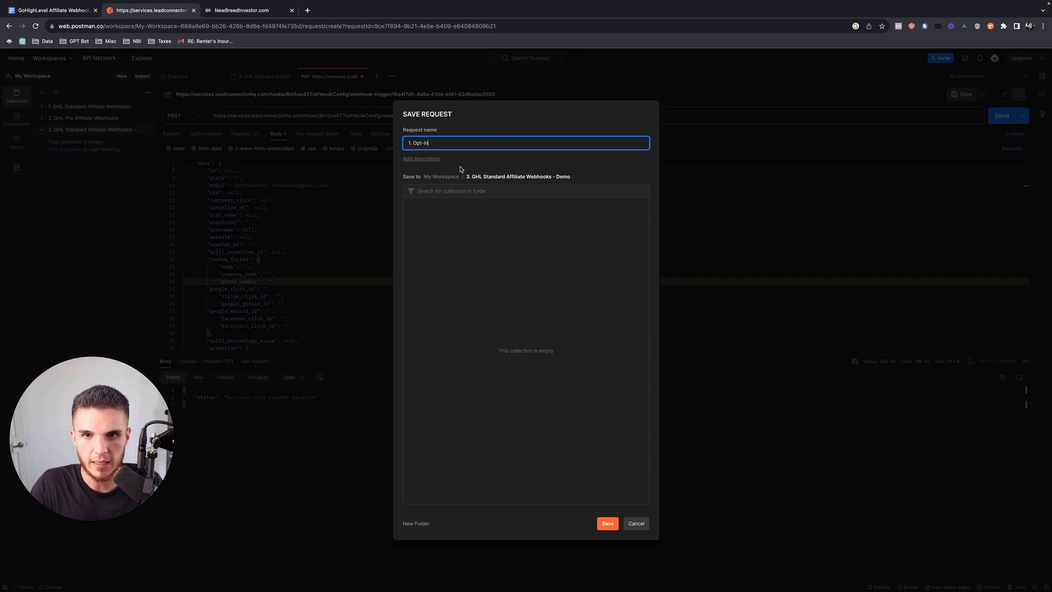
left_click(607, 523)
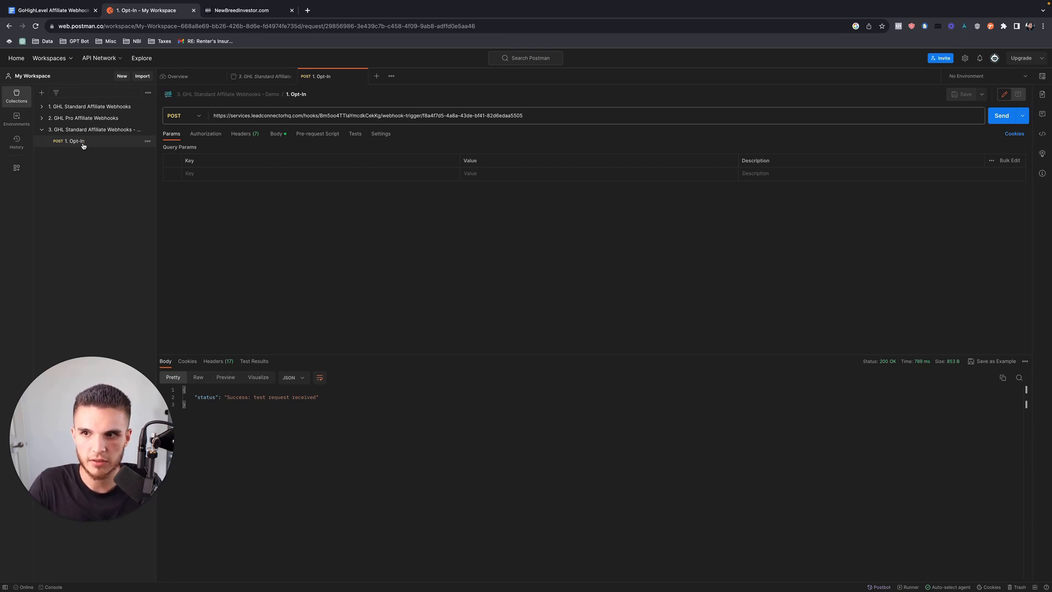
left_click(58, 10)
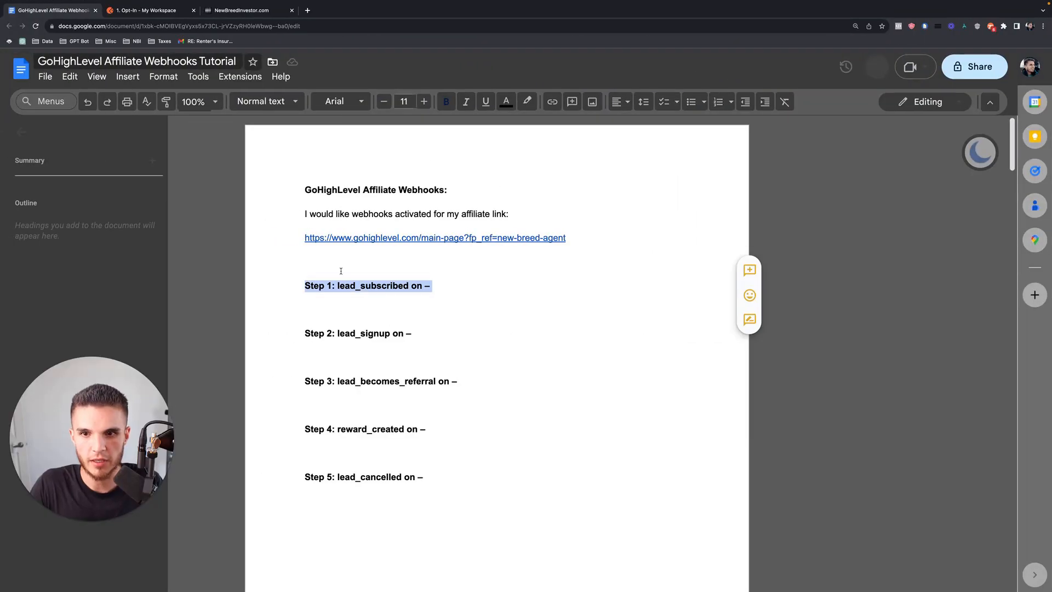
Create a new workflow from scratch and start its name with '2'.
left_click(341, 271)
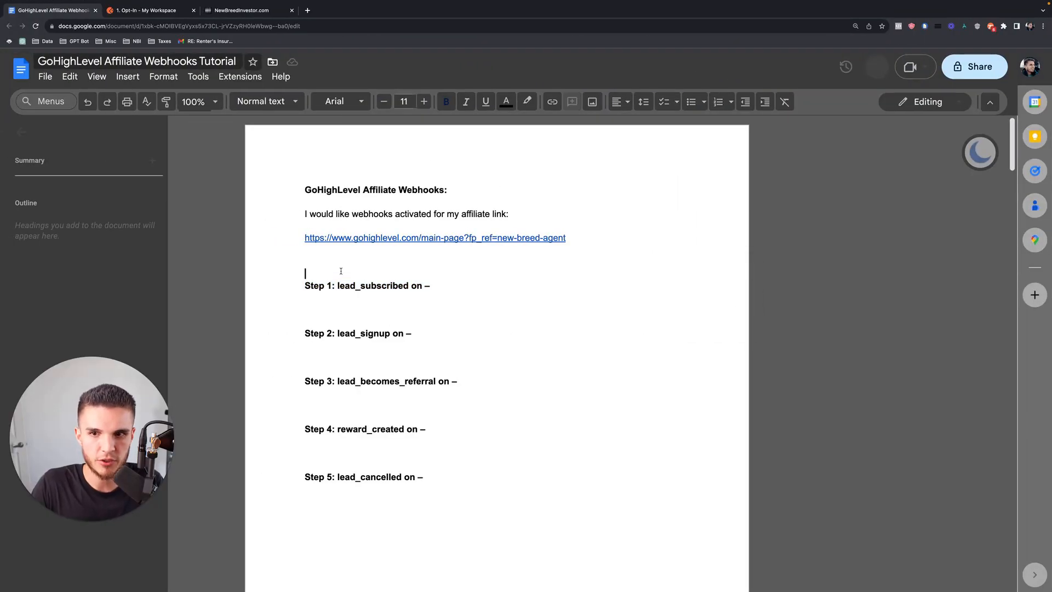
left_click(217, 13)
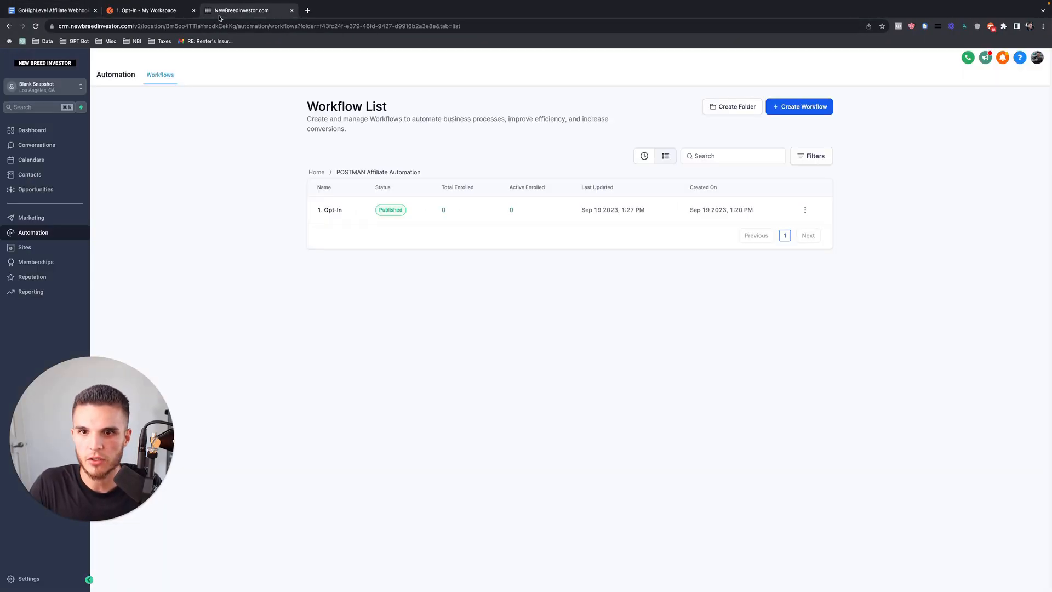
left_click(799, 107)
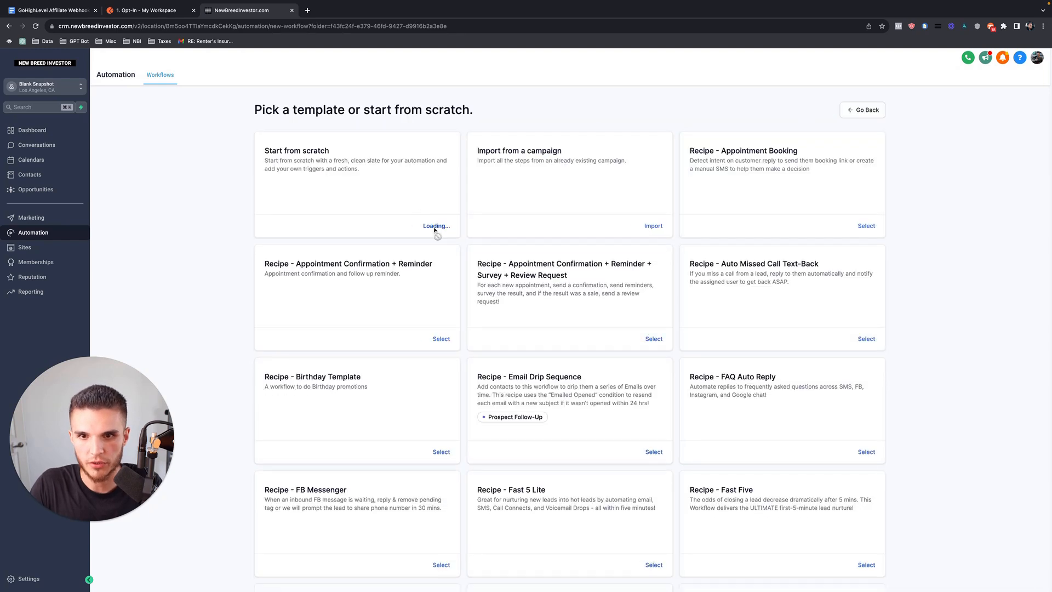
left_click(430, 228)
type("2.")
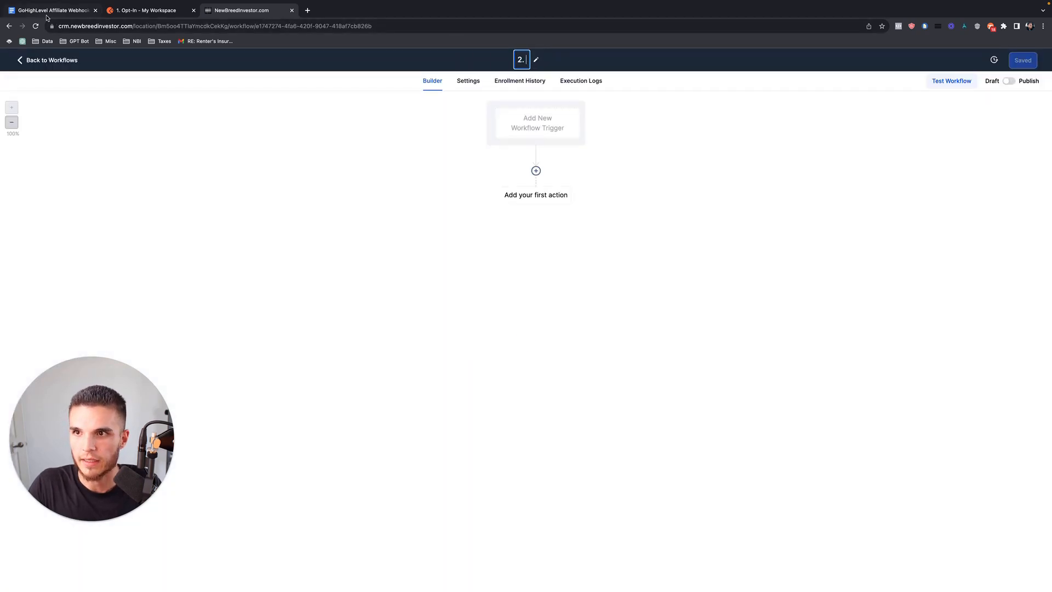
Check the Step 2 lead_signup line in the tutorial and name the workflow '2. Subscribed'.
left_click(46, 10)
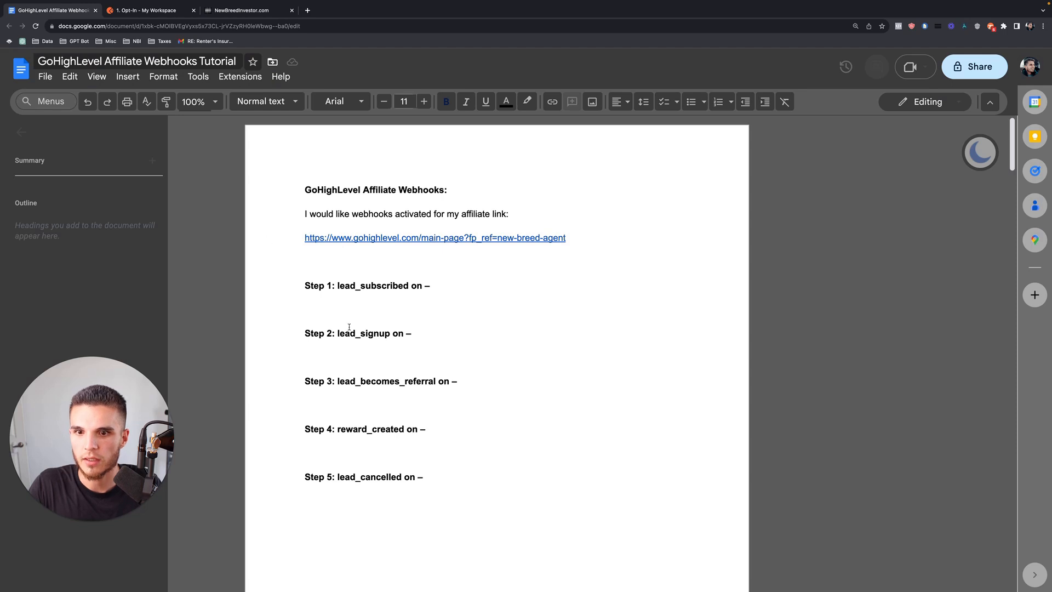
left_click_drag(409, 334, 327, 334)
left_click(299, 333)
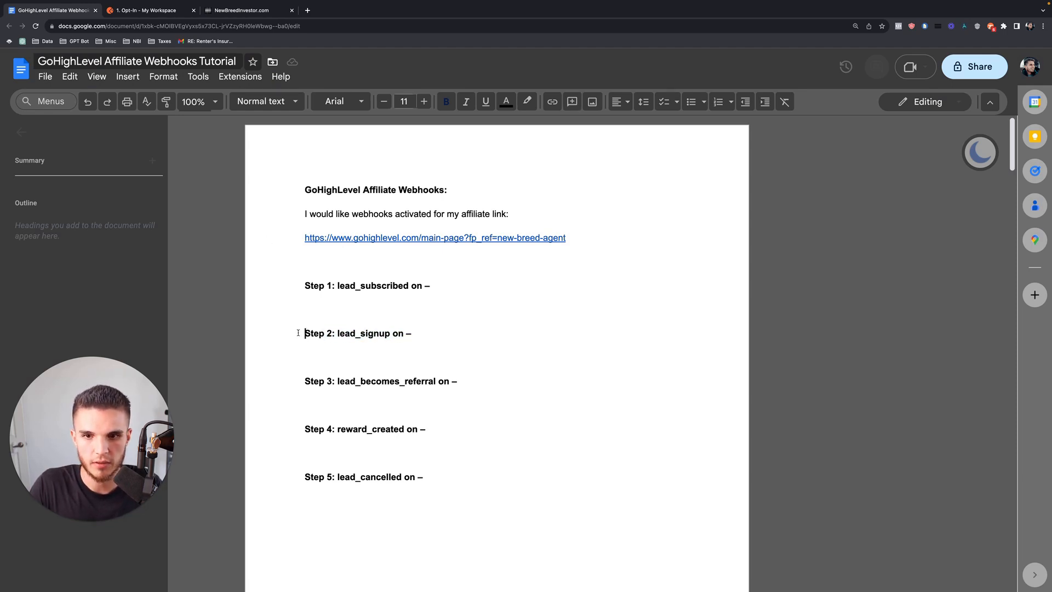
left_click(249, 10)
type("Subscribed")
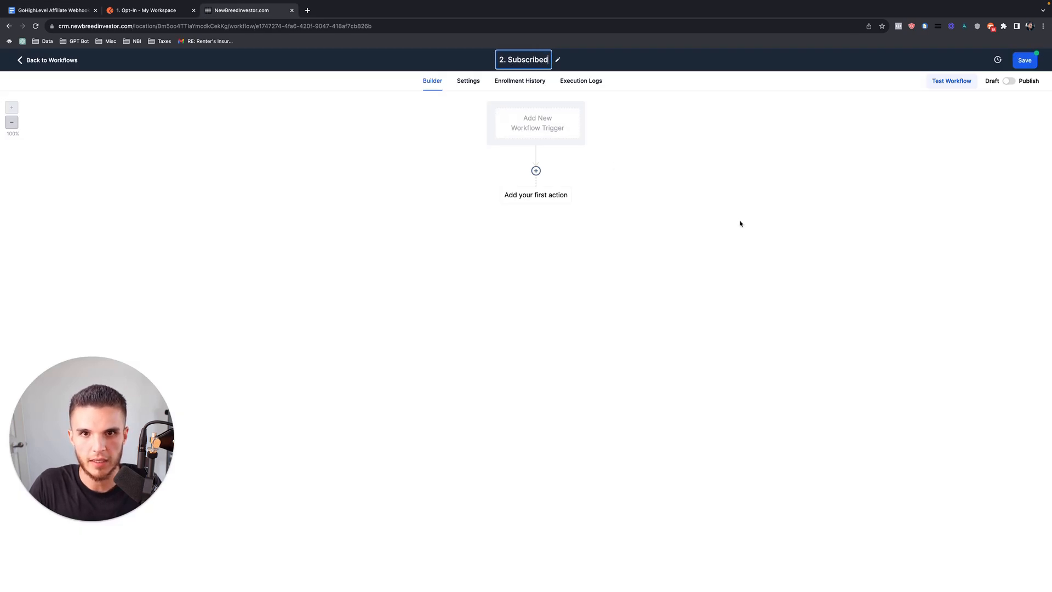
key("Return")
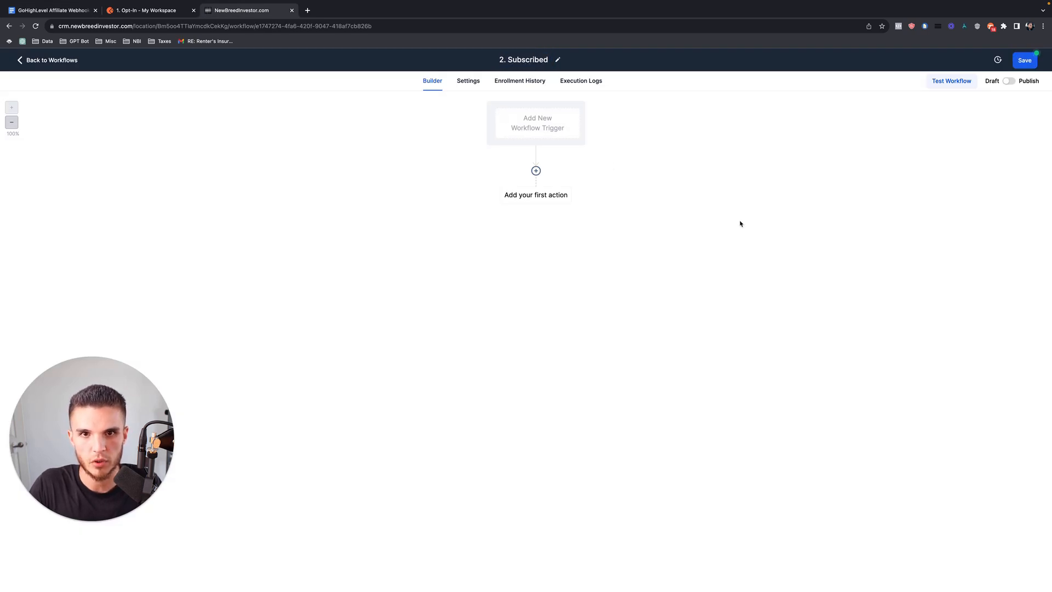
Re-read the Step 2 lead_signup line, then replace 'Subscribed' with 'Trial Started' in the title.
left_click(41, 11)
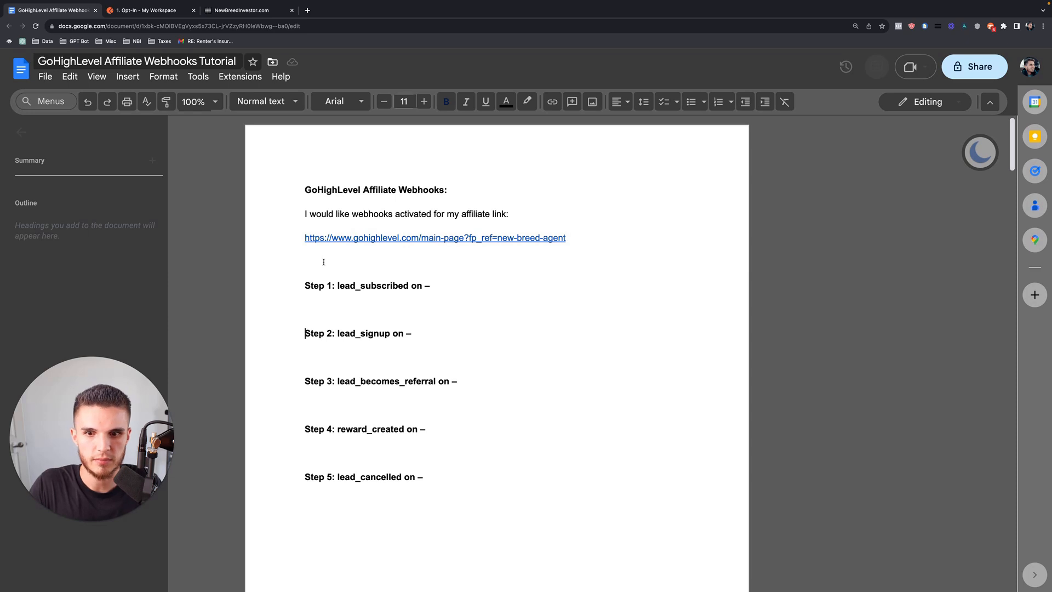
left_click_drag(417, 333, 295, 334)
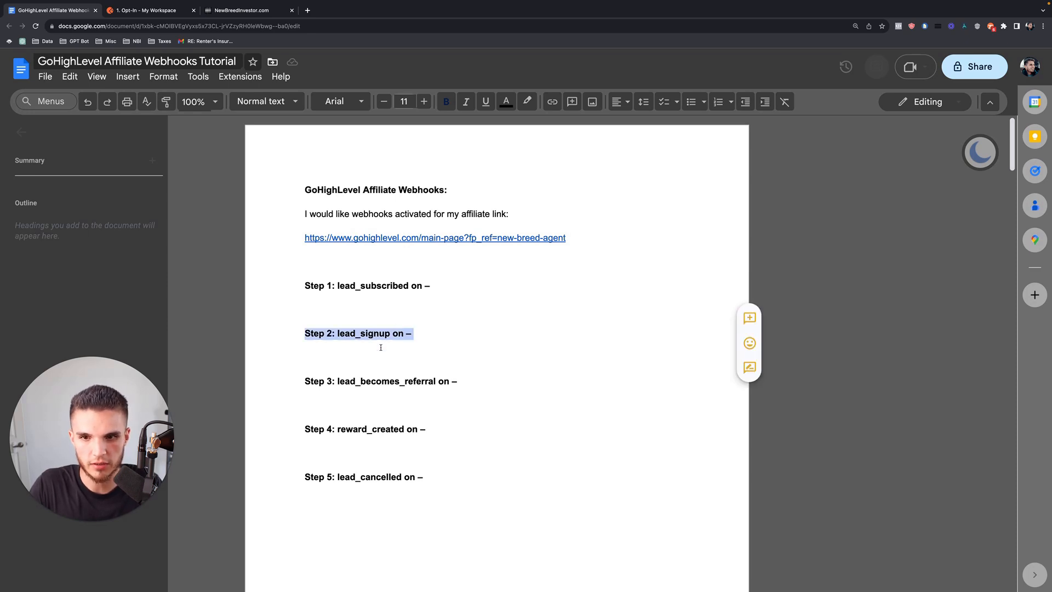
left_click(412, 336)
left_click_drag(413, 336, 309, 337)
double_click(415, 339)
left_click_drag(414, 338, 304, 338)
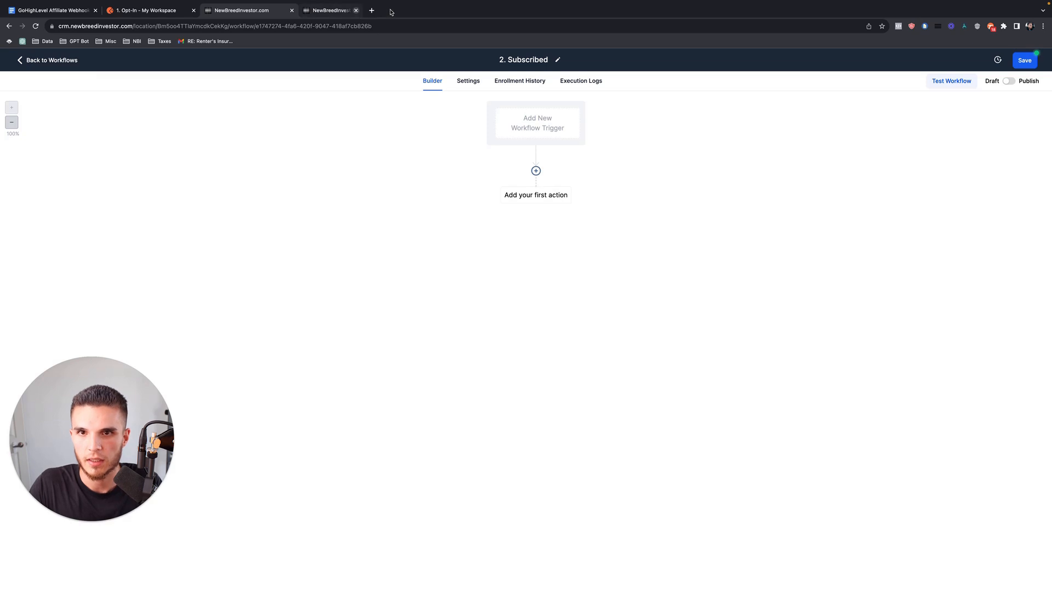
left_click_drag(508, 60, 573, 61)
type("Trial Started")
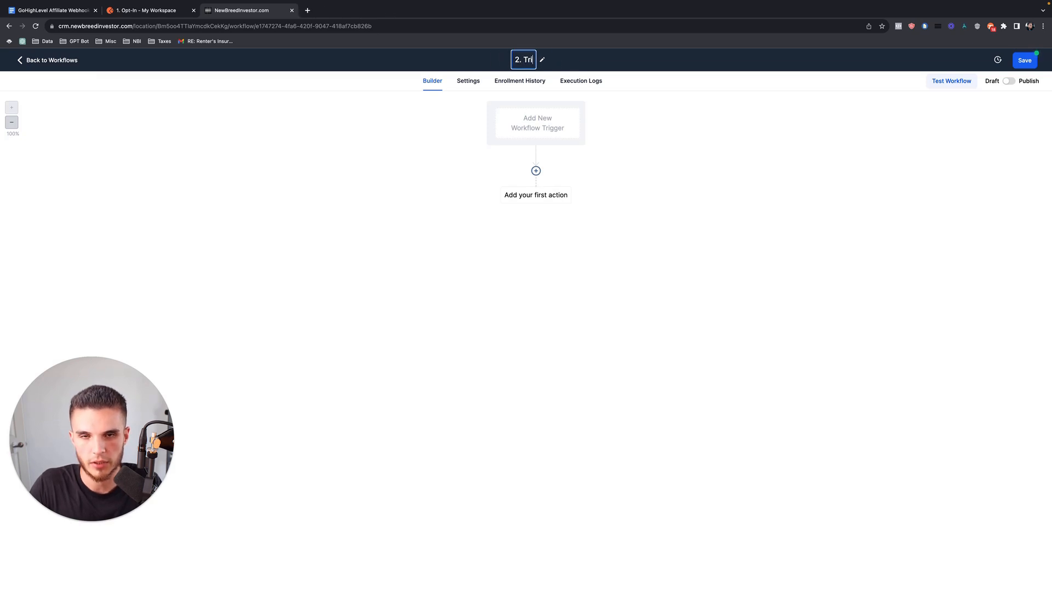
Save the '2. Trial Started' title, add an Inbound Webhook trigger, and copy its POST URL.
left_click(1029, 61)
left_click(582, 132)
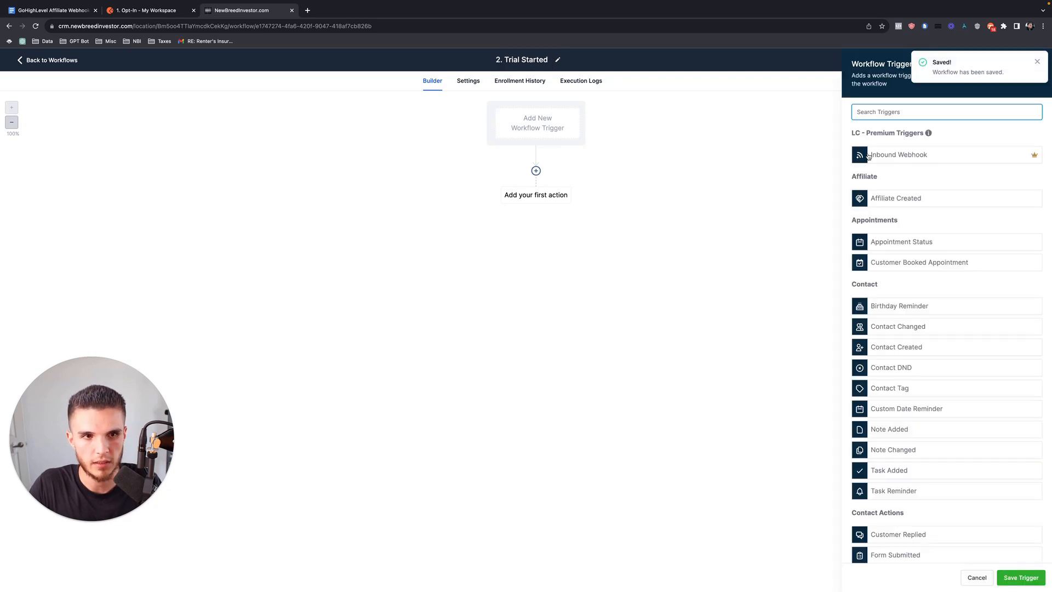
left_click(889, 156)
left_click(1035, 196)
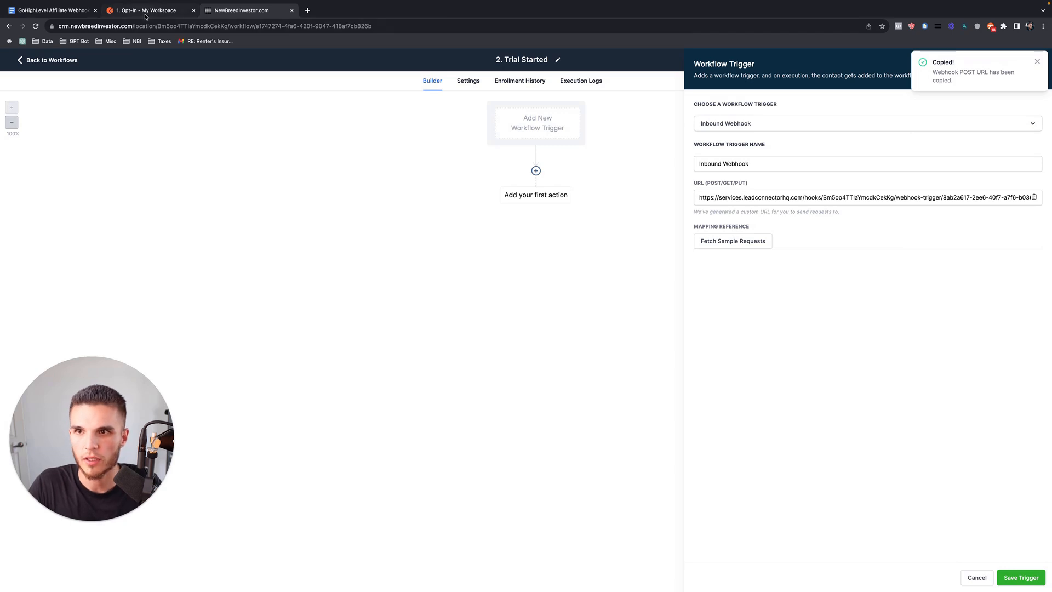
left_click(145, 10)
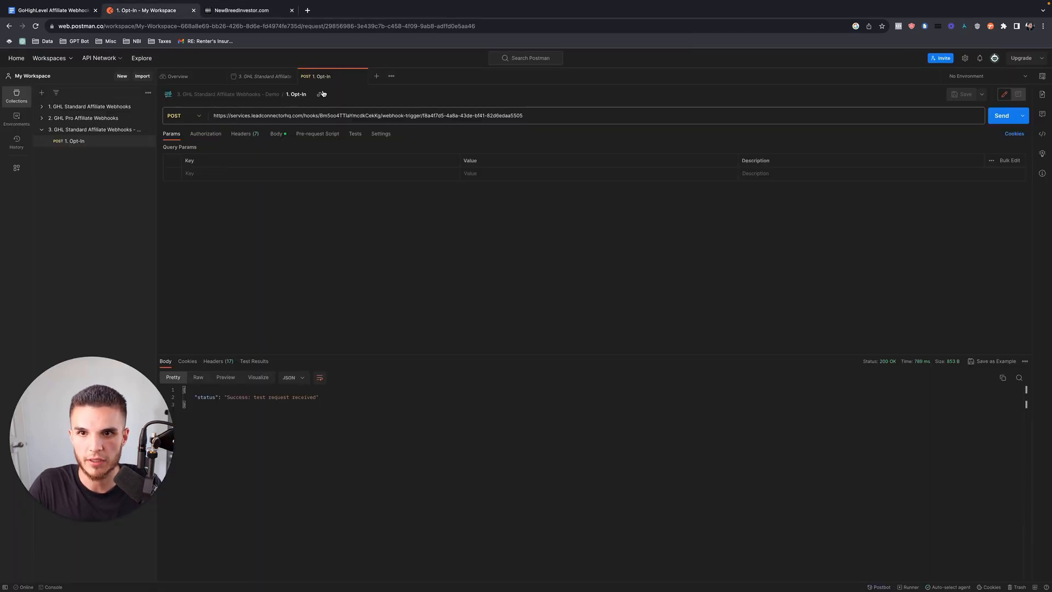
Create a new POST request to the copied Trial Started webhook URL with a raw JSON body.
left_click(377, 77)
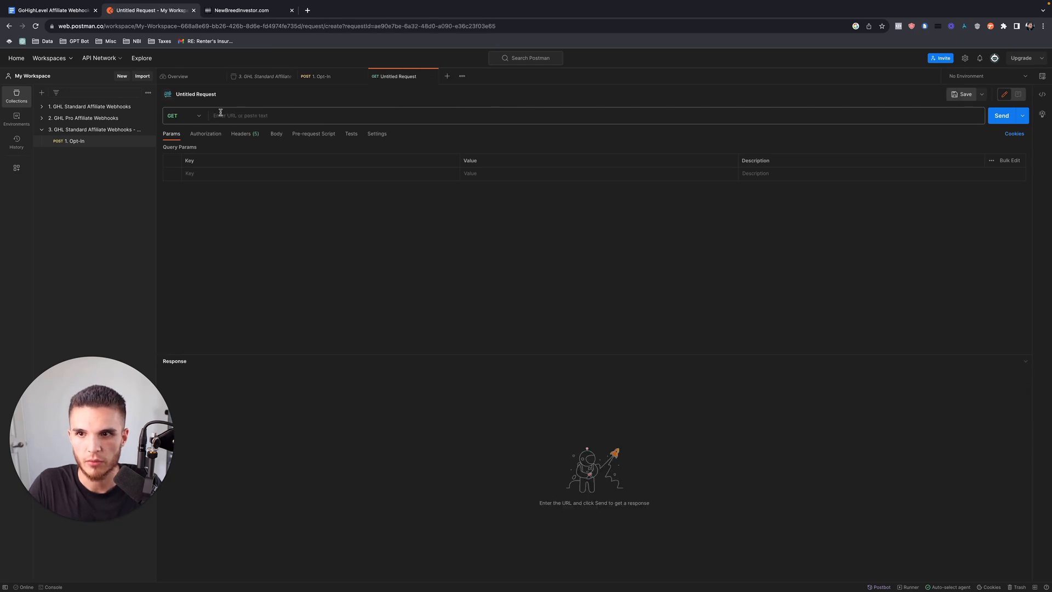
left_click(202, 118)
left_click(186, 150)
left_click(234, 115)
key("ctrl+v")
left_click(276, 134)
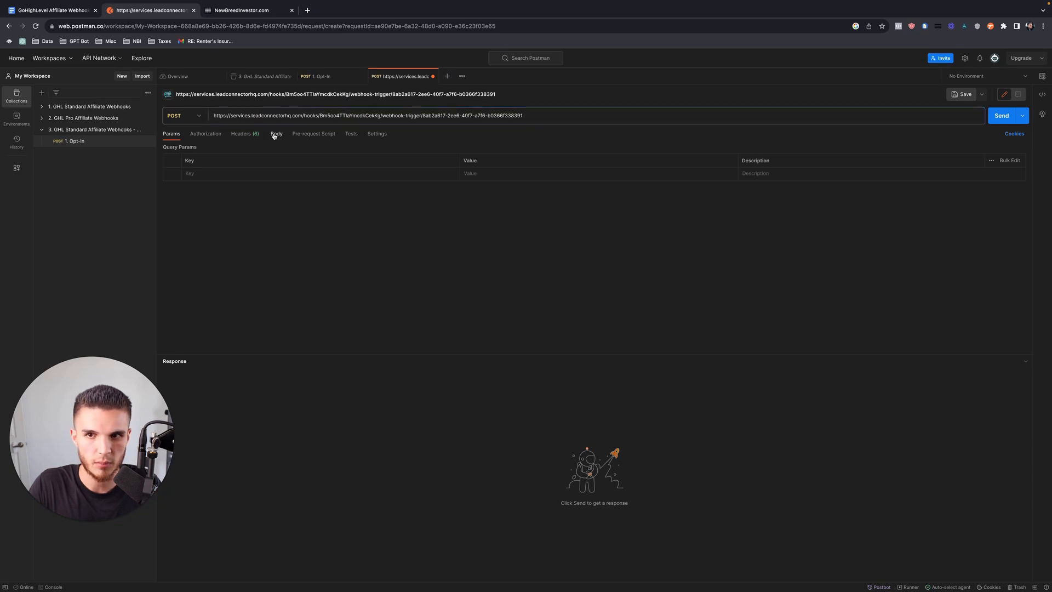
left_click(303, 148)
left_click(396, 148)
left_click(400, 189)
Paste the tutorial's sample JSON payload into the body and fill in a trial-started test email.
left_click(52, 10)
scroll(305, 289, "down", 10)
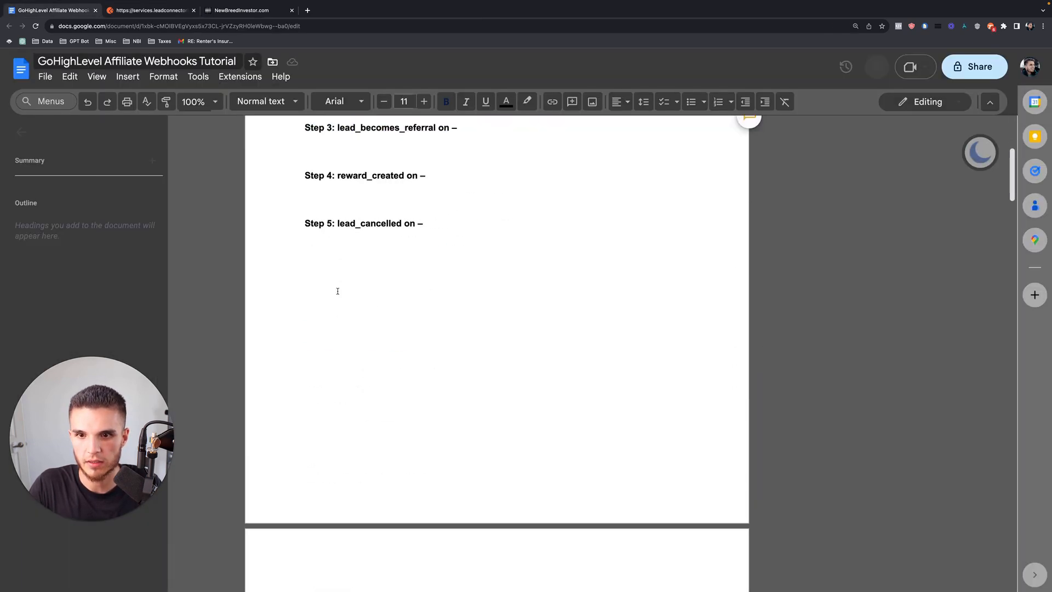
scroll(305, 289, "down", 20)
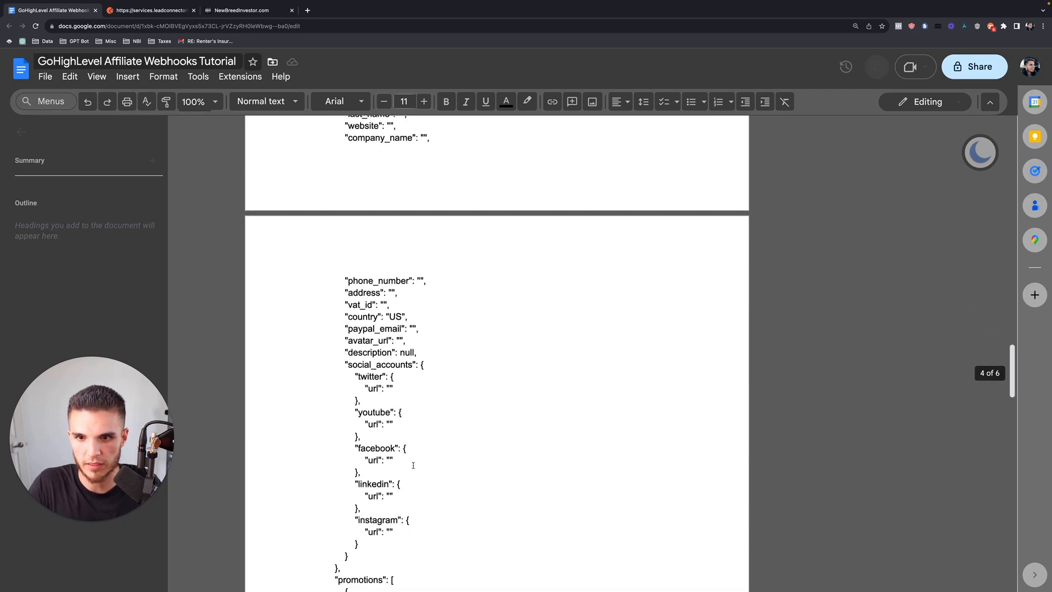
scroll(339, 401, "down", 3)
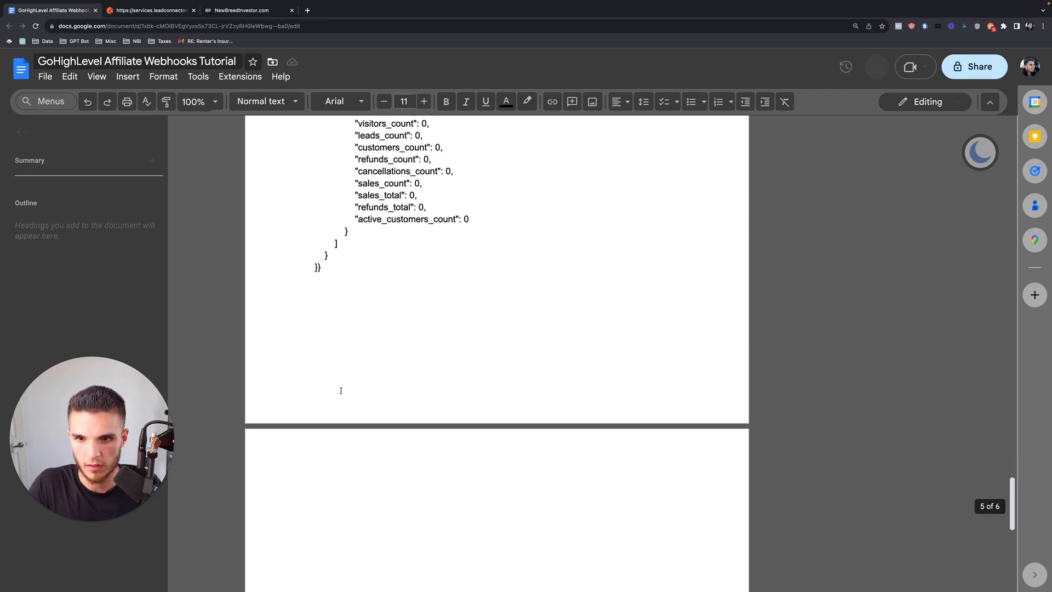
key("super+a")
key("super+c")
left_click(151, 10)
left_click(223, 165)
key("super+v")
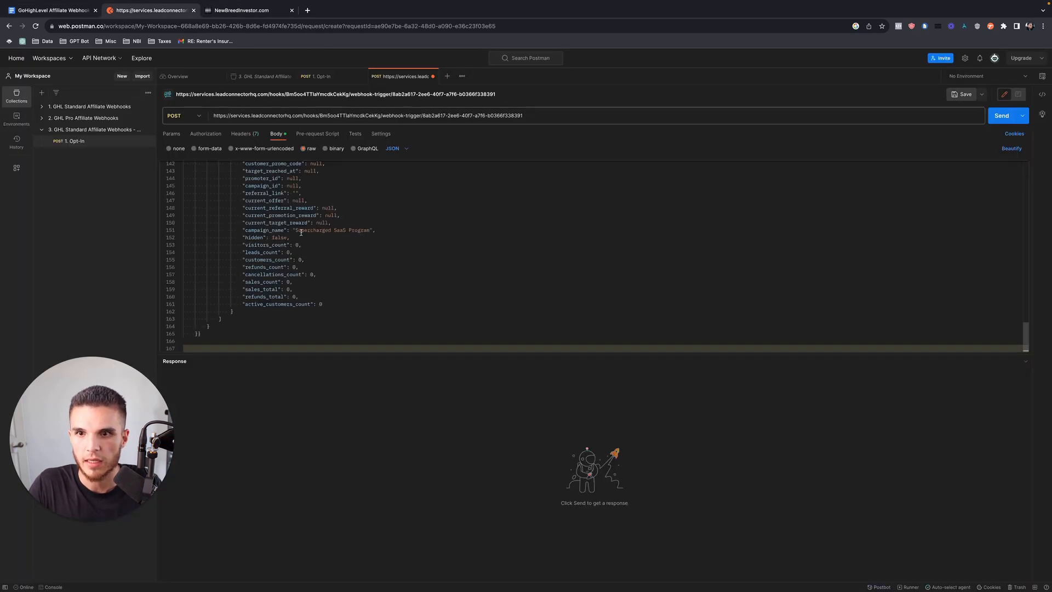
scroll(349, 228, "up", 20)
left_click(236, 232)
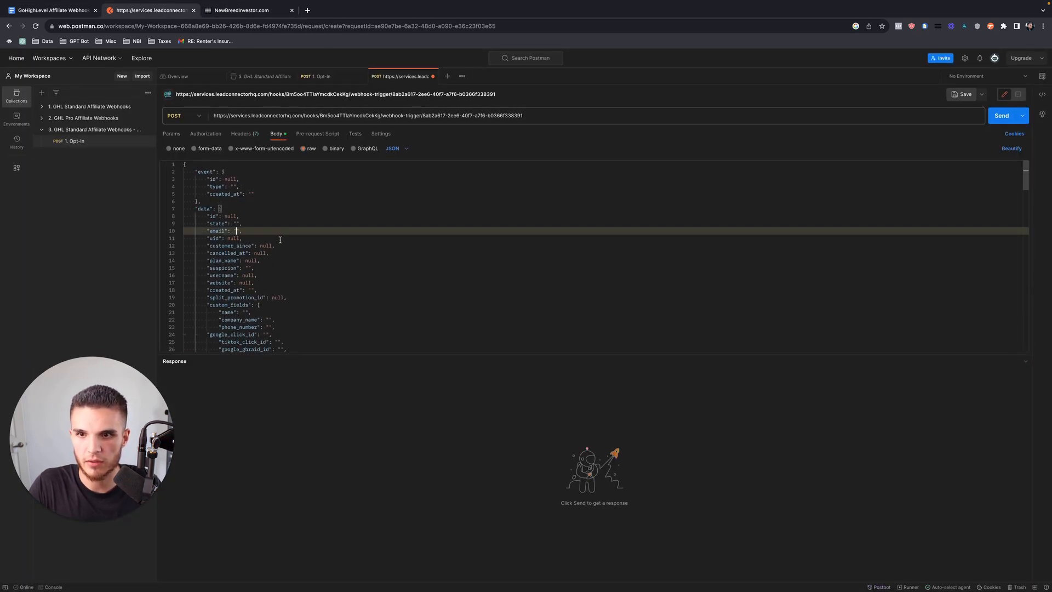
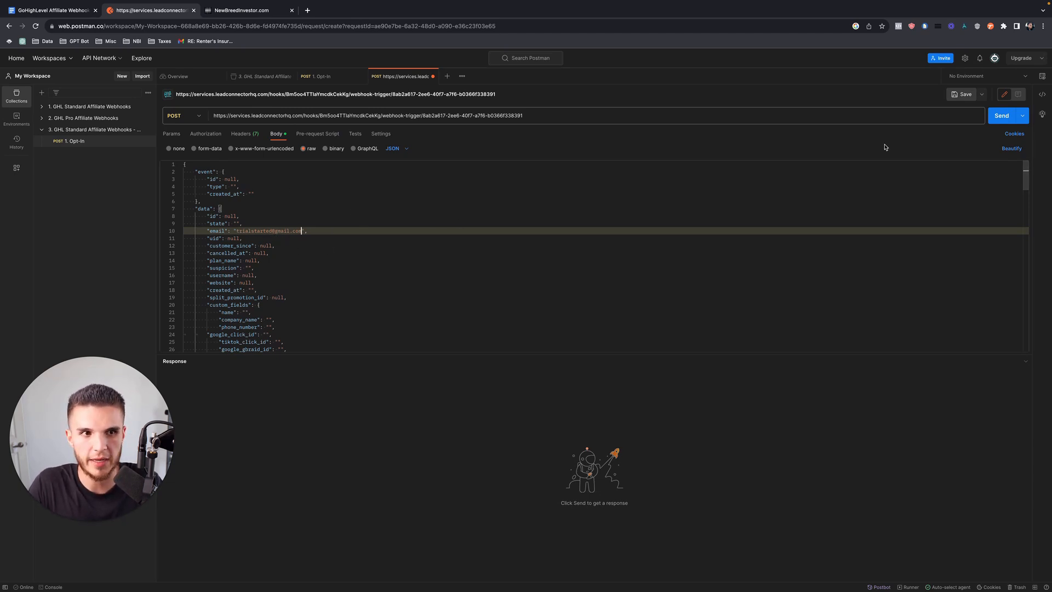
Send the Postman request and select the newly received request as the trigger's mapping reference.
left_click(264, 15)
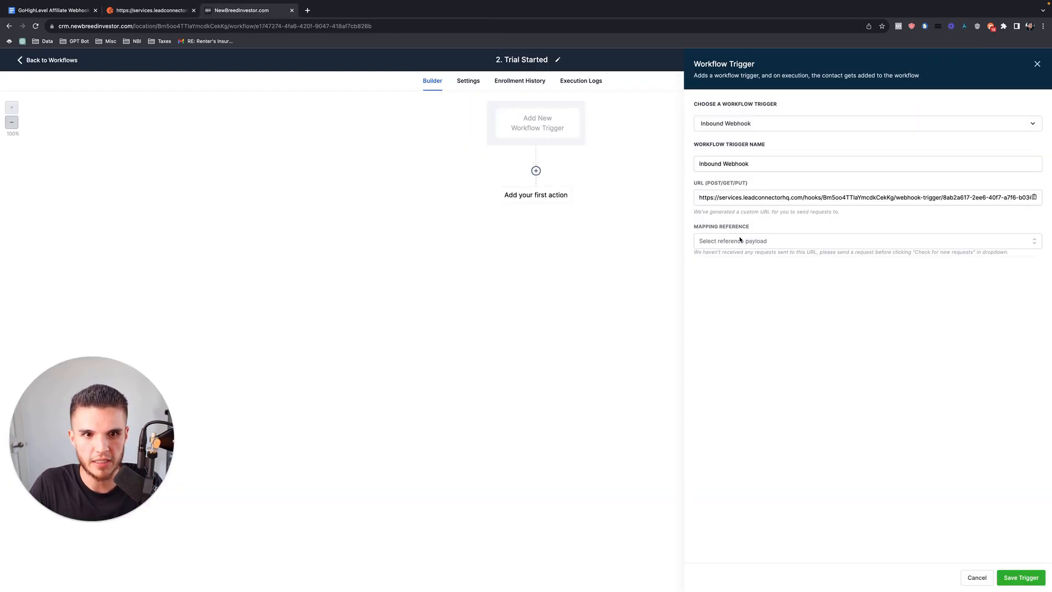
left_click(767, 244)
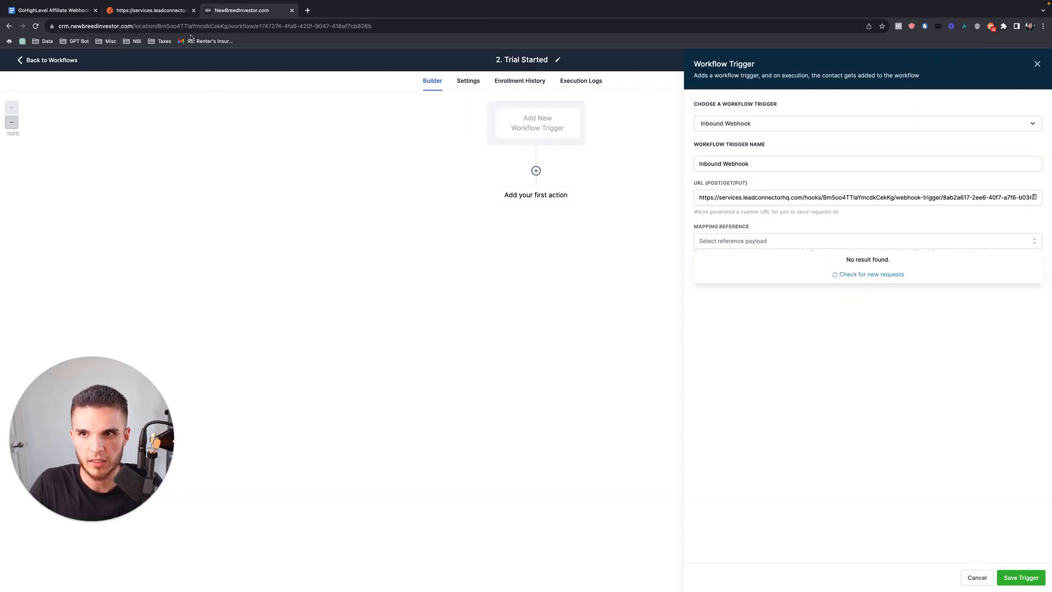
left_click(150, 10)
left_click(1002, 115)
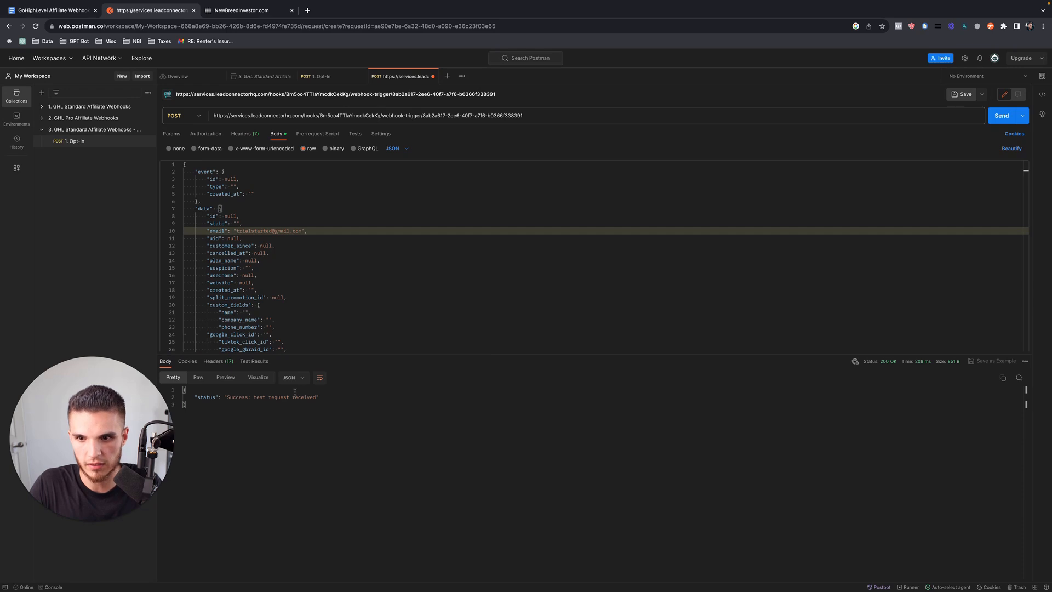
left_click(241, 10)
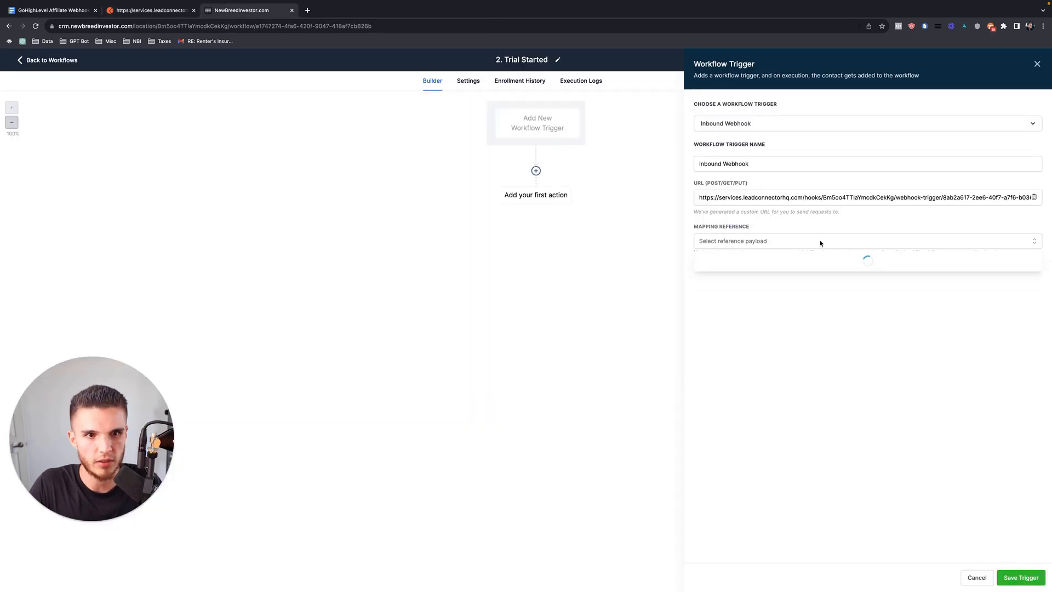
left_click(805, 260)
double_click(784, 340)
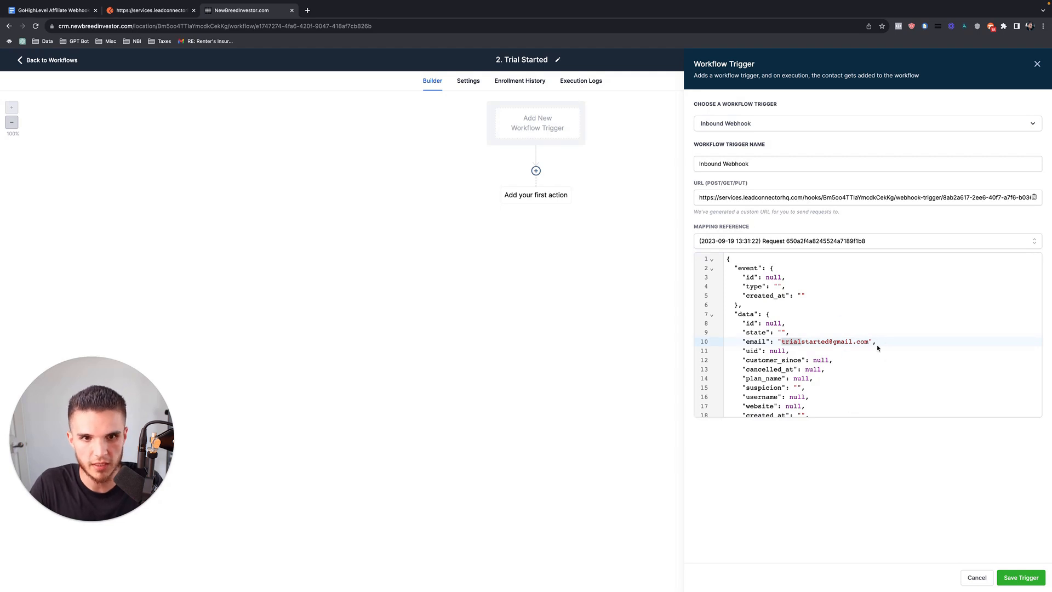
Save the Inbound Webhook trigger and add an Email field row to Create/Update Contact.
left_click(1021, 577)
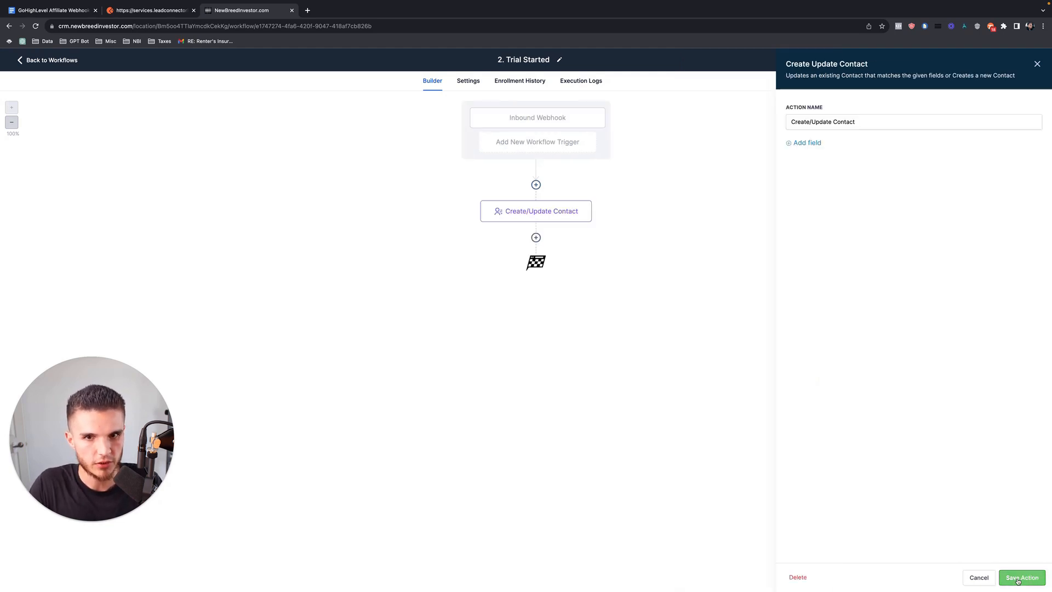
left_click(1022, 578)
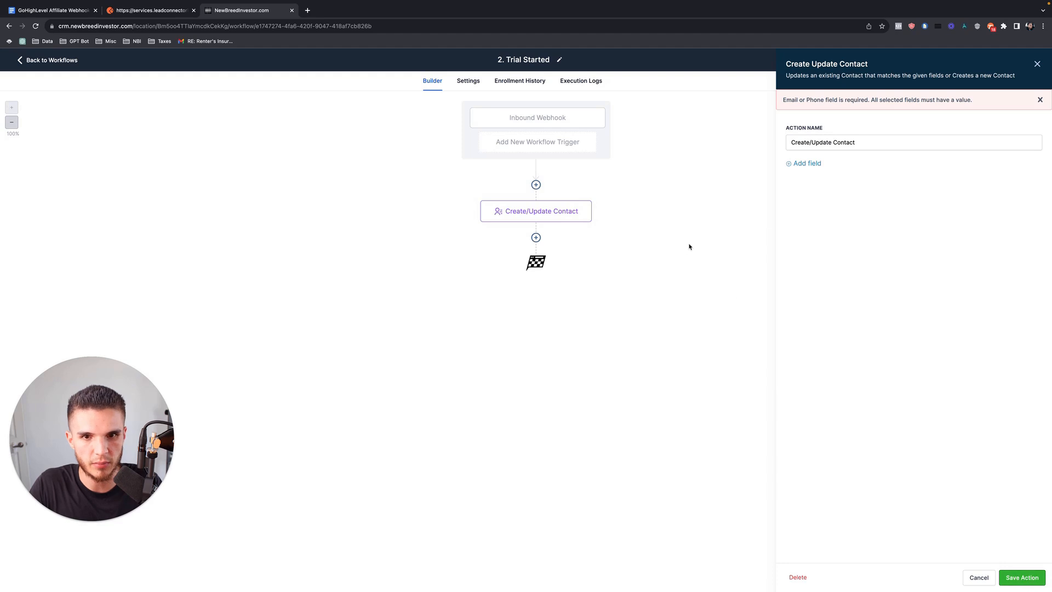
left_click(808, 164)
left_click(825, 179)
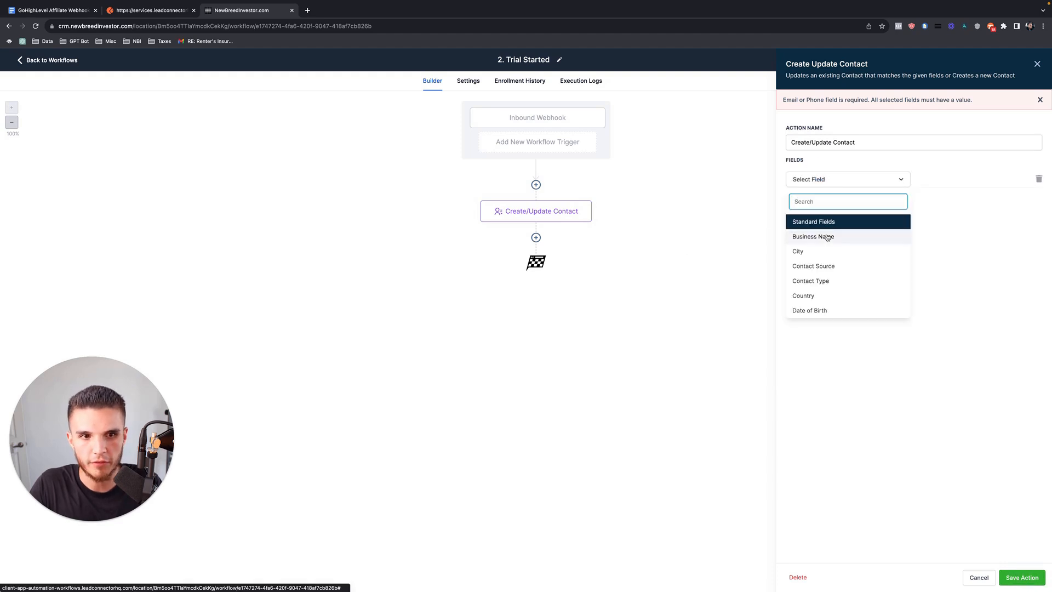
key("ctrl+Right")
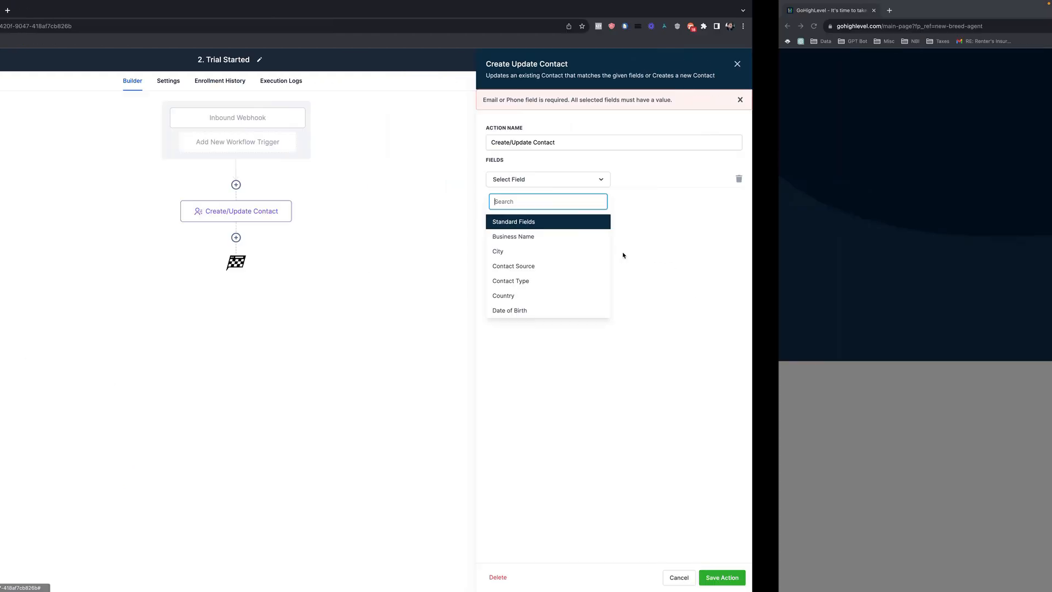
key("ctrl+Left")
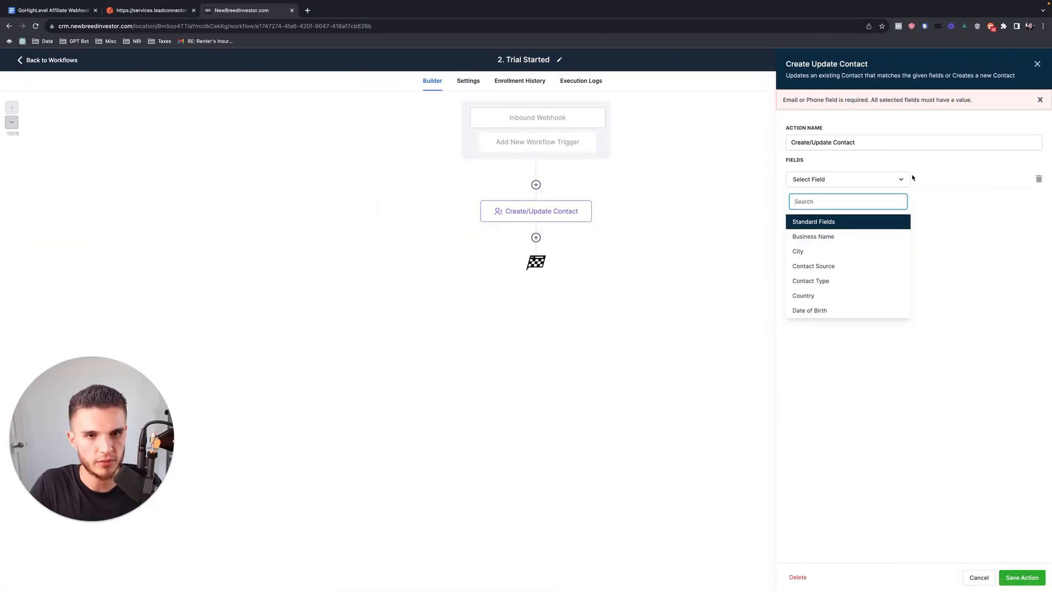
type("email")
left_click(816, 237)
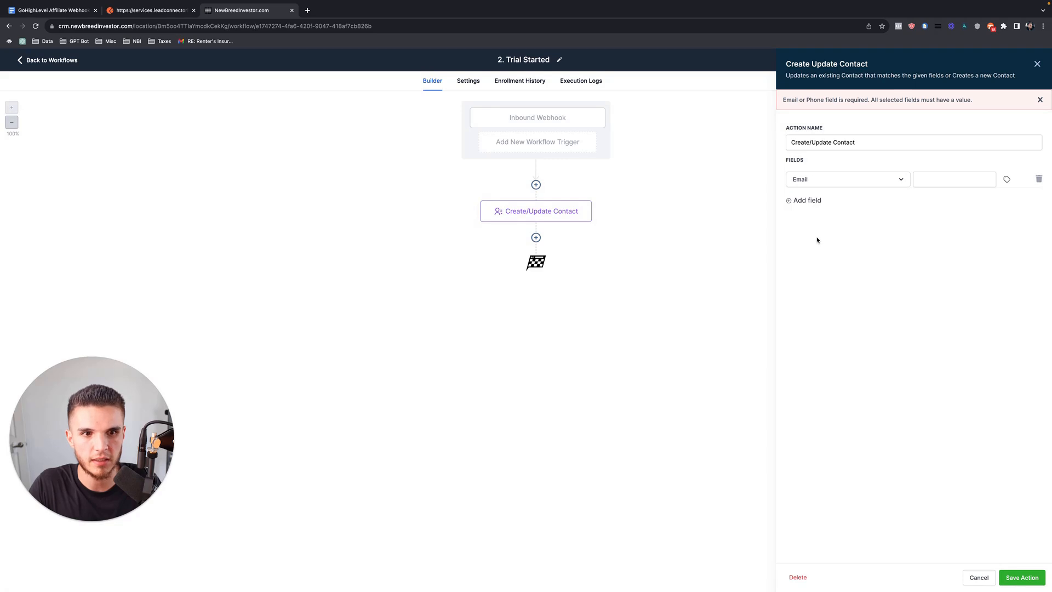
Map Email to Inbound Webhook Trigger > Data > Email, save the action, then save and publish.
left_click(1007, 180)
left_click(981, 215)
left_click(986, 231)
left_click(982, 245)
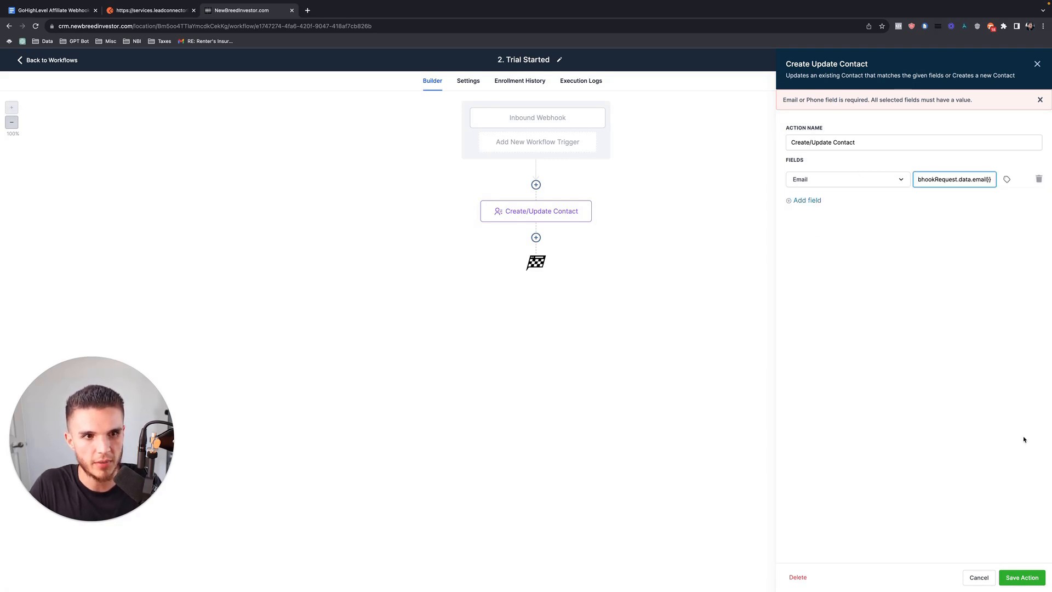
left_click(1023, 578)
left_click(1025, 61)
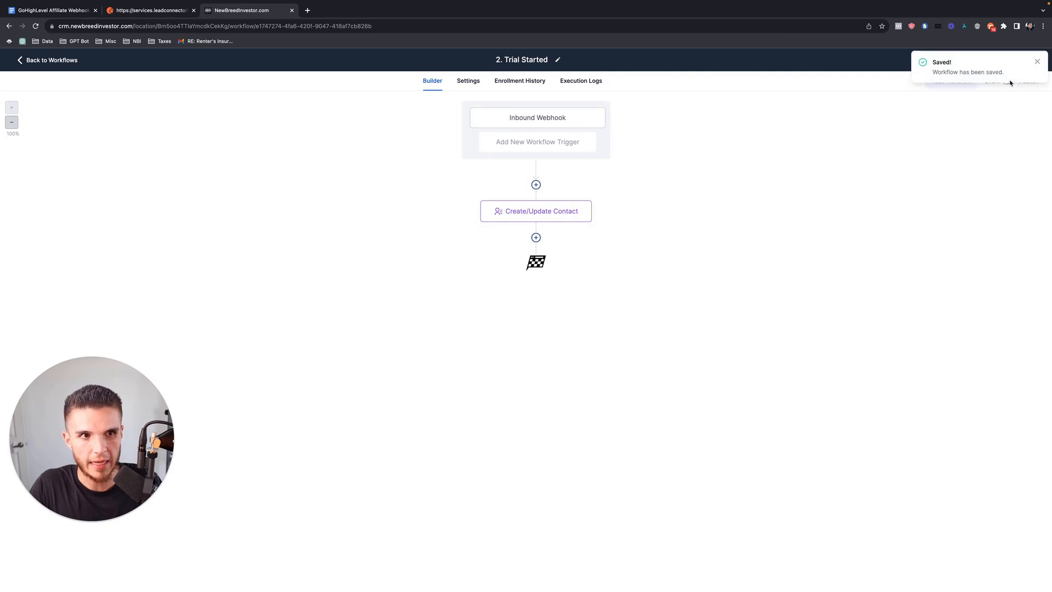
left_click(1025, 60)
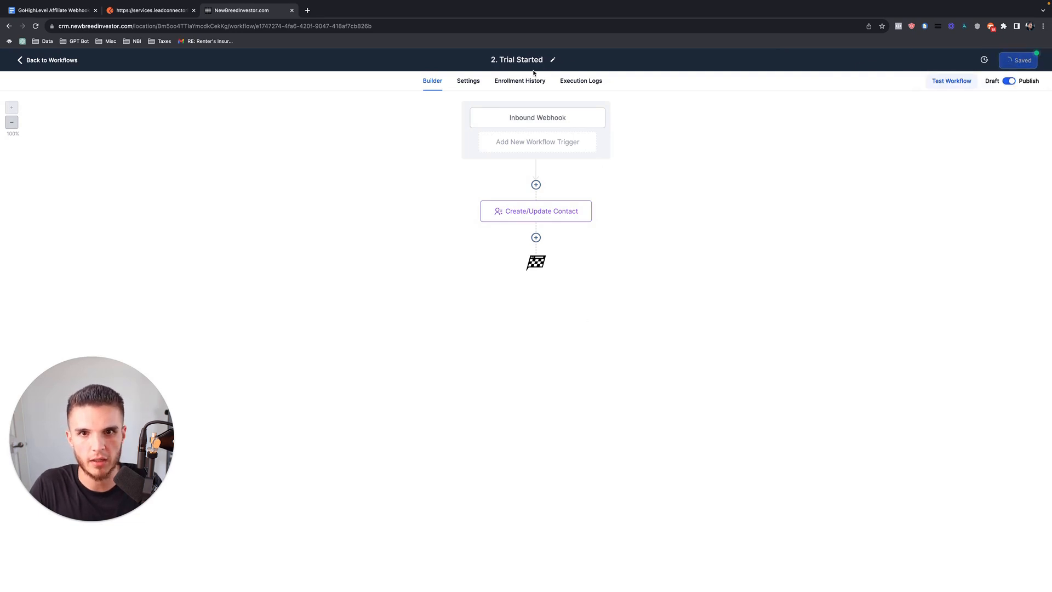
From the workflow list, copy the Trial Started workflow and select the copy's name text for editing.
left_click(57, 64)
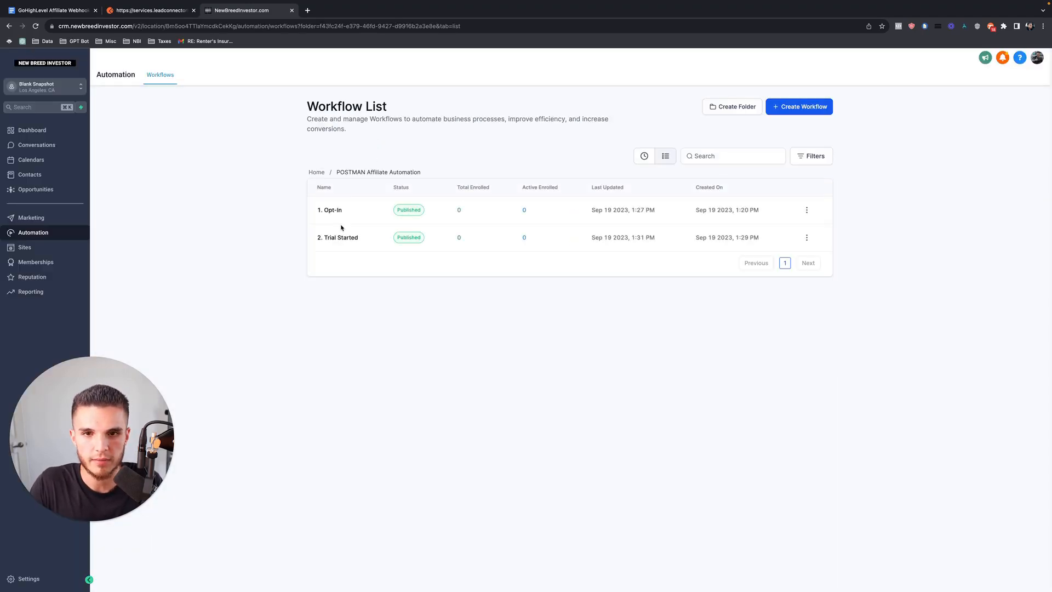
left_click(807, 238)
left_click(797, 309)
left_click(482, 348)
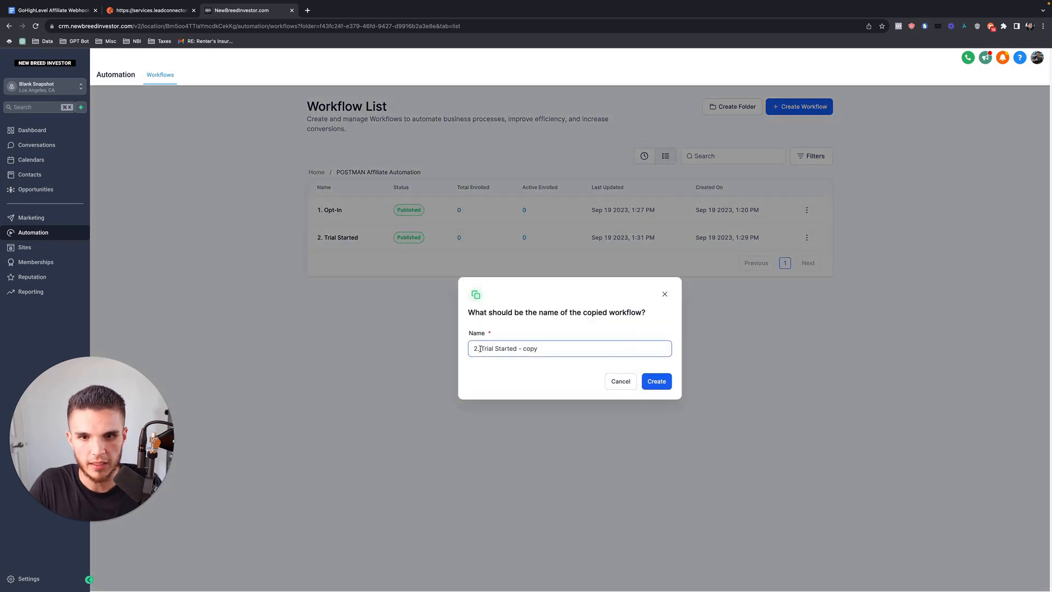
left_click_drag(481, 349, 538, 349)
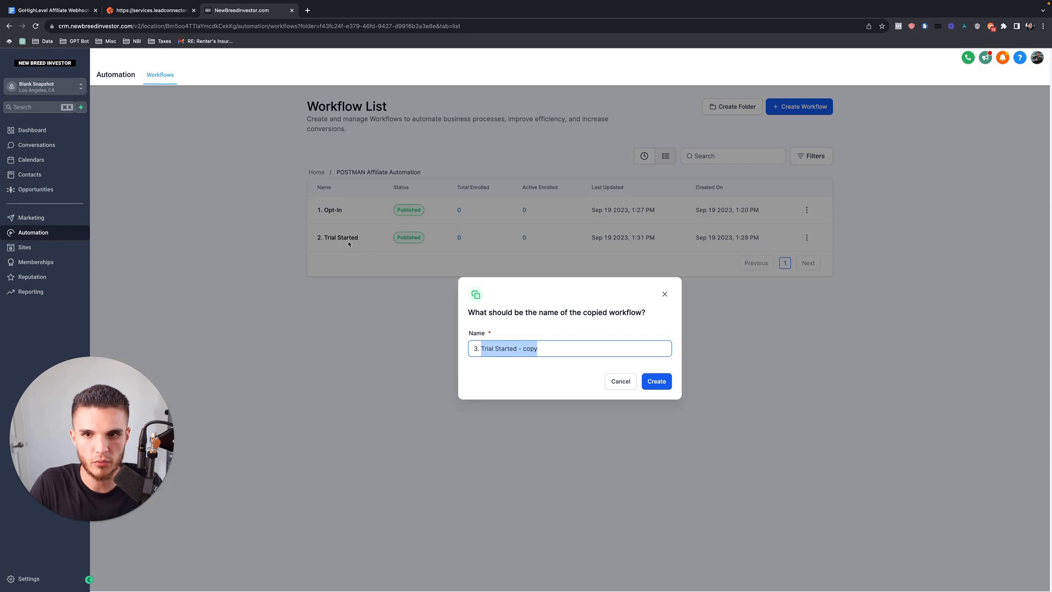
key("super+1")
Scroll up to the Step 3 line in the tutorial doc, then return to the copy dialog.
scroll(362, 266, "up", 10)
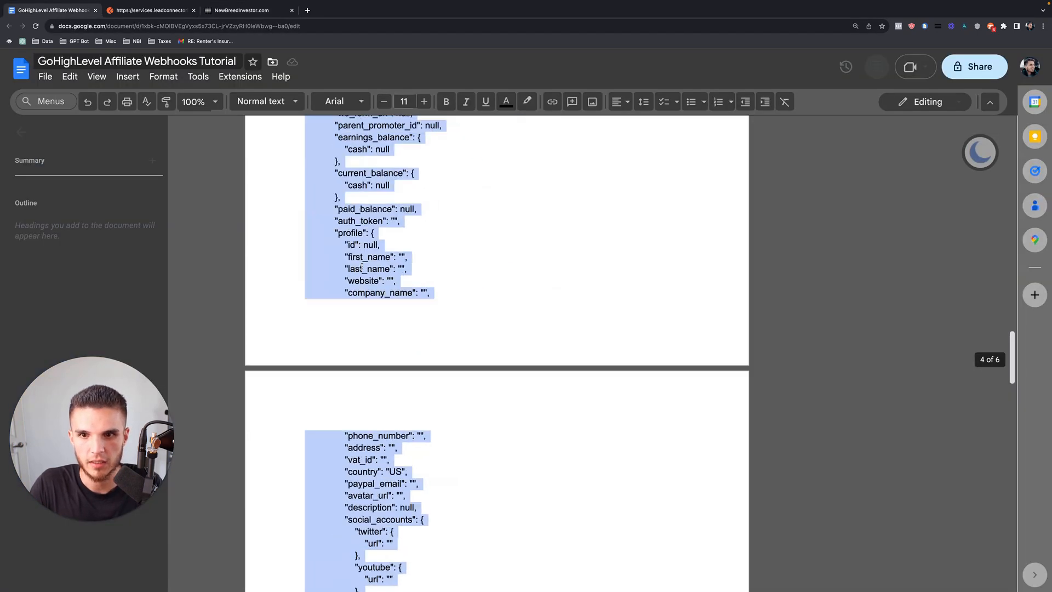
scroll(362, 266, "up", 15)
left_click_drag(466, 382, 282, 382)
left_click(282, 382)
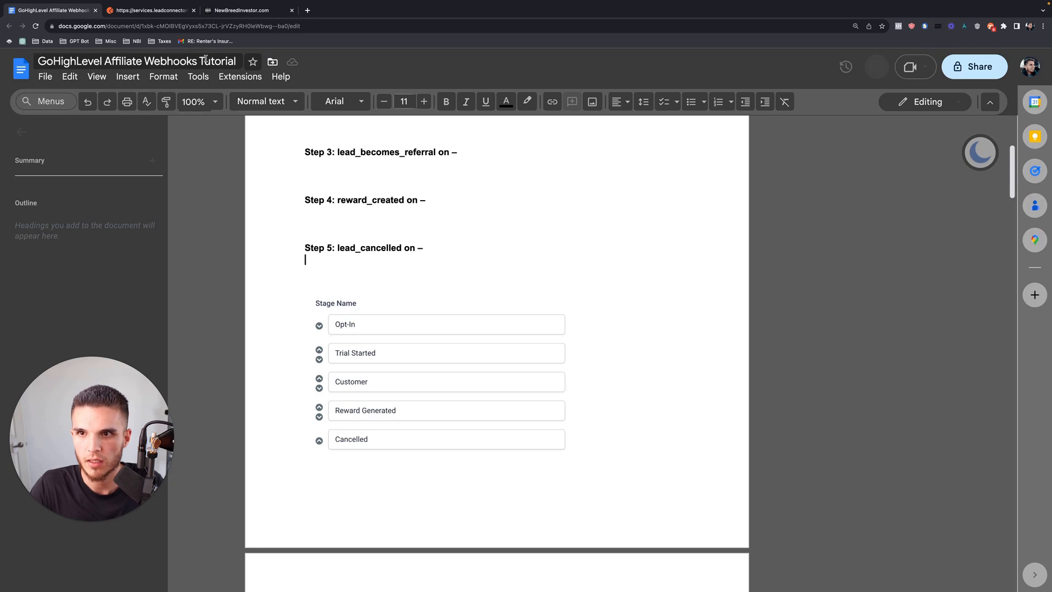
left_click(234, 18)
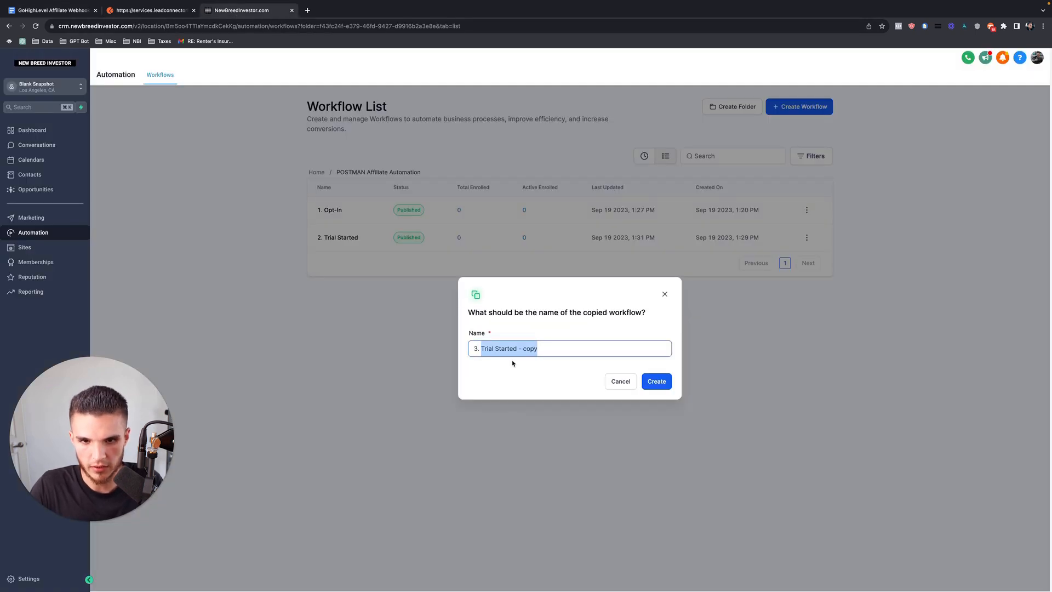
Name the copy '3. Customer', open its Inbound Webhook trigger, copy the URL, and fetch sample requests.
type("Customer")
key("Return")
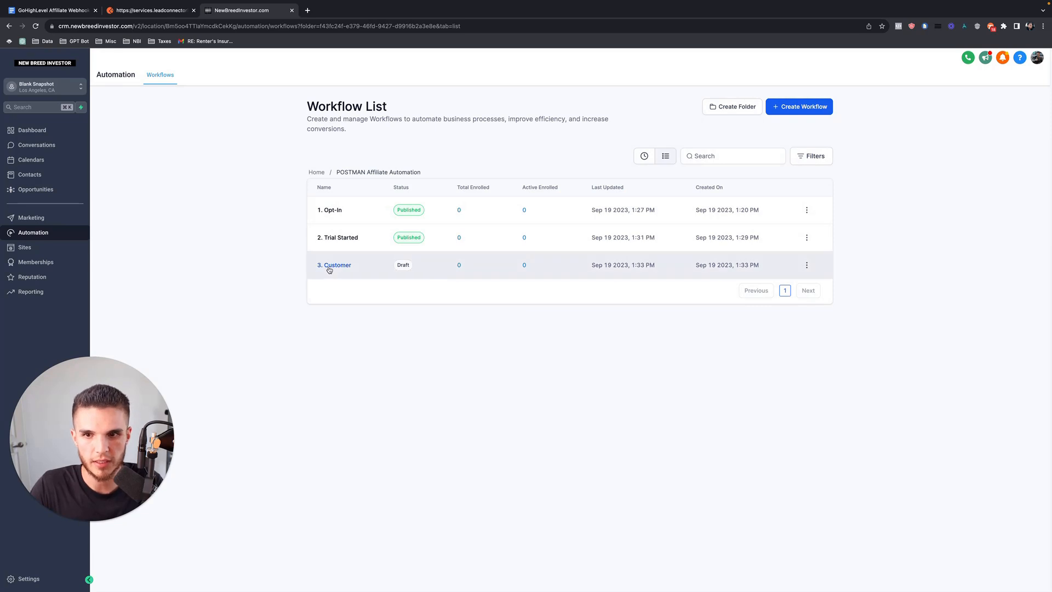
left_click(328, 269)
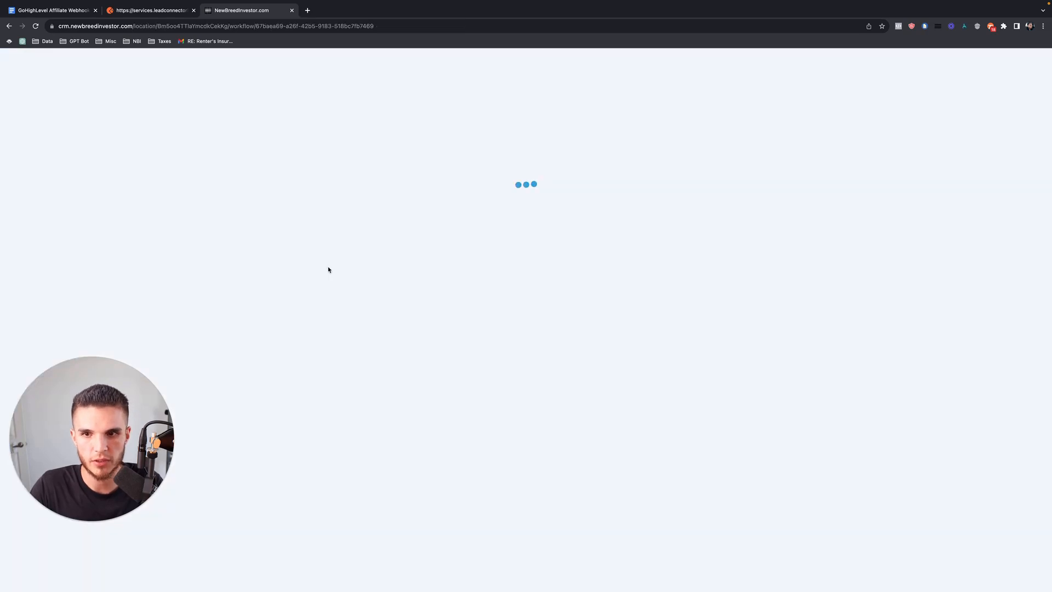
left_click(527, 116)
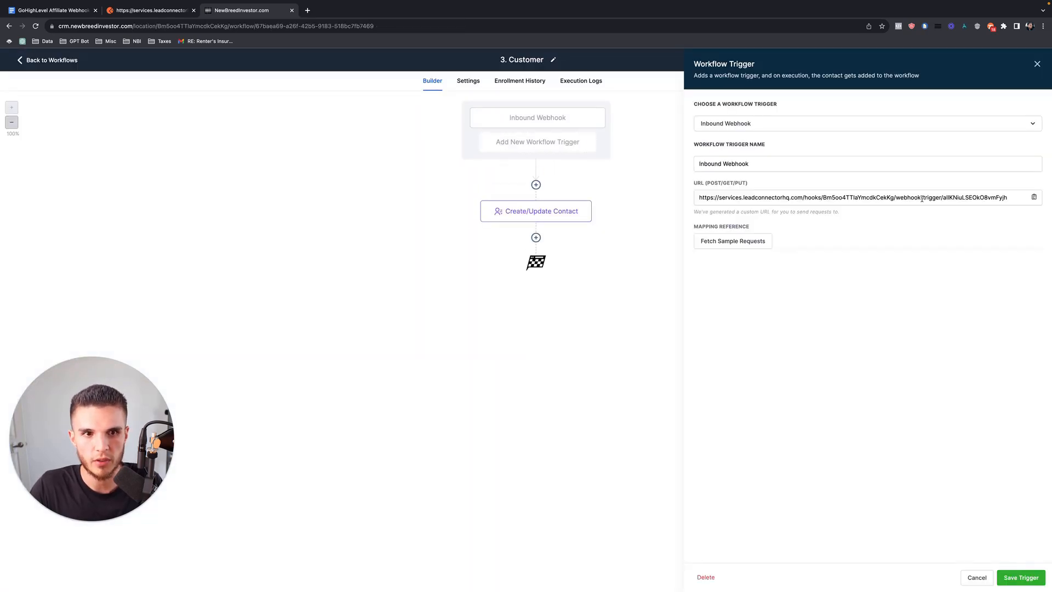
left_click(1031, 197)
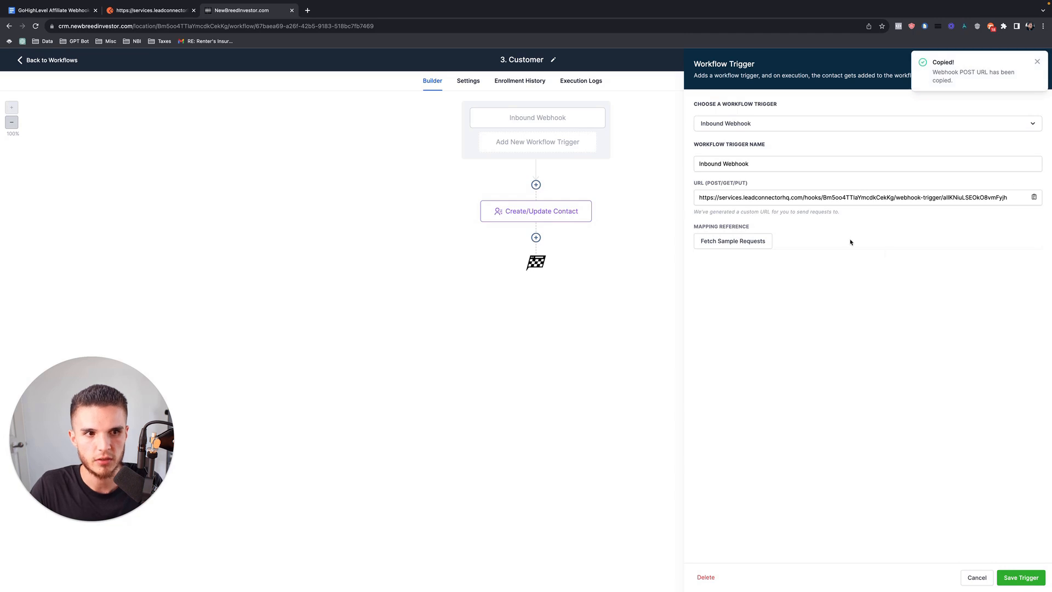
left_click(741, 241)
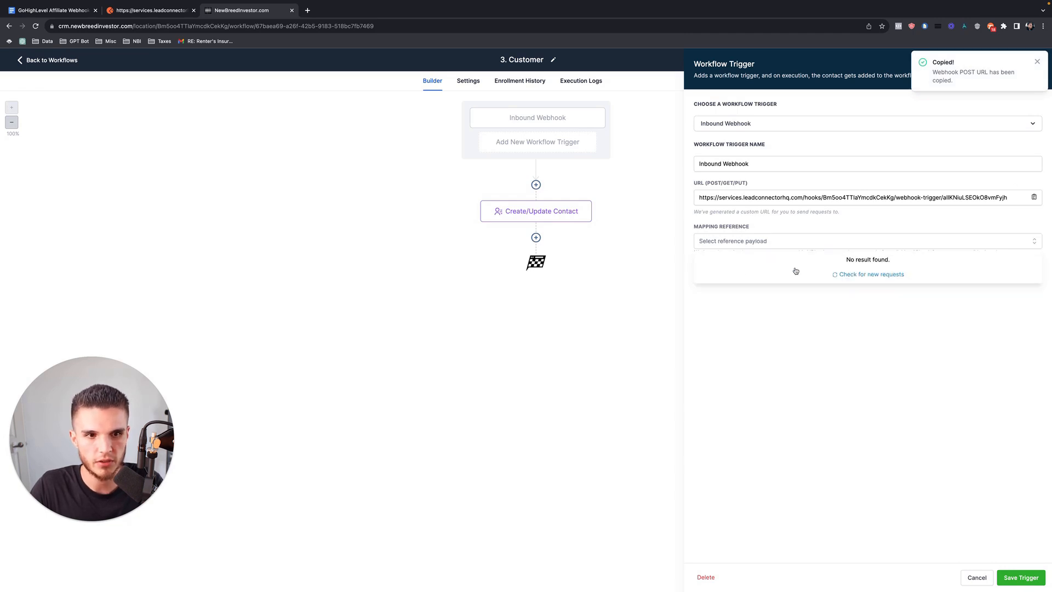
Save the current Postman test request as '2. Trial Started'.
left_click(147, 32)
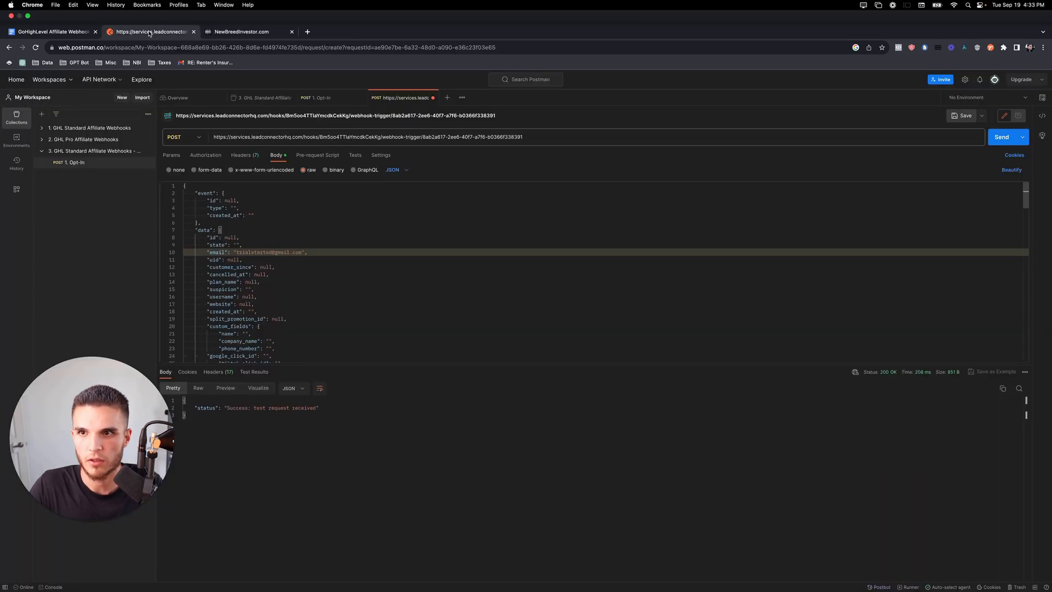
left_click(963, 94)
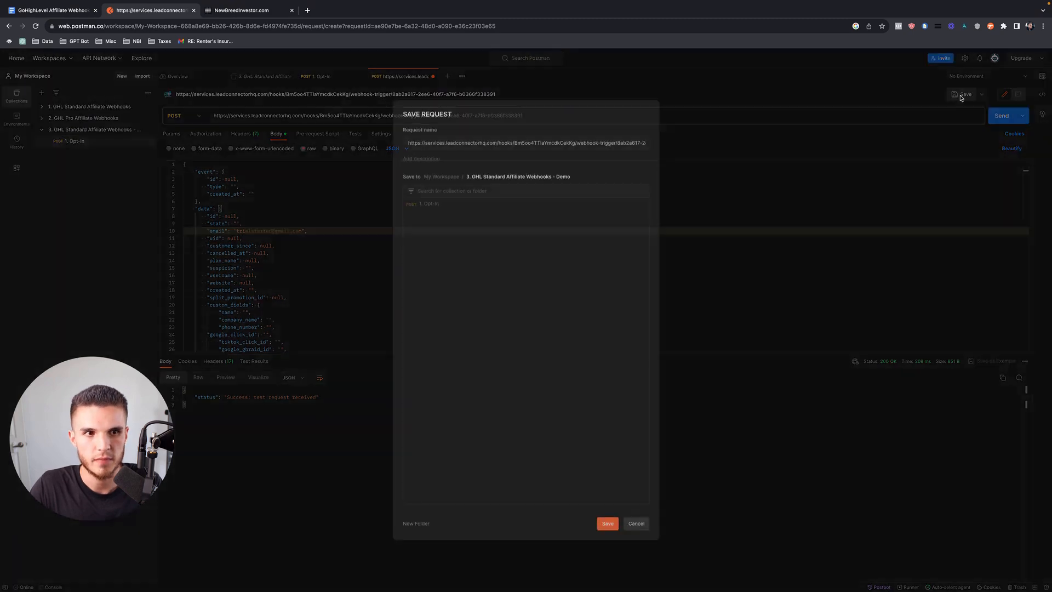
triple_click(437, 145)
type("2. Tri")
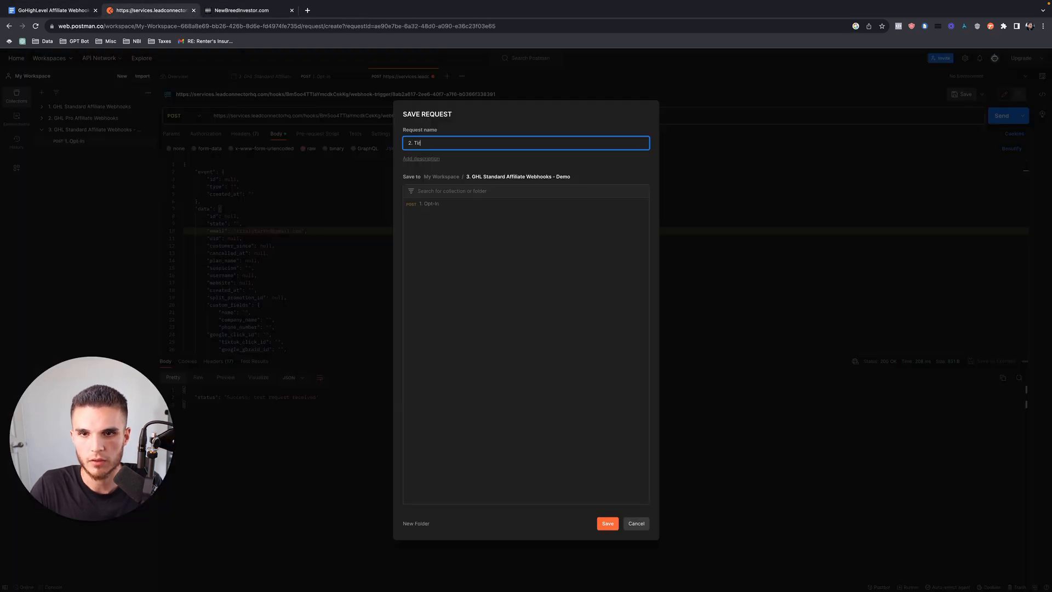
type("d")
left_click(608, 523)
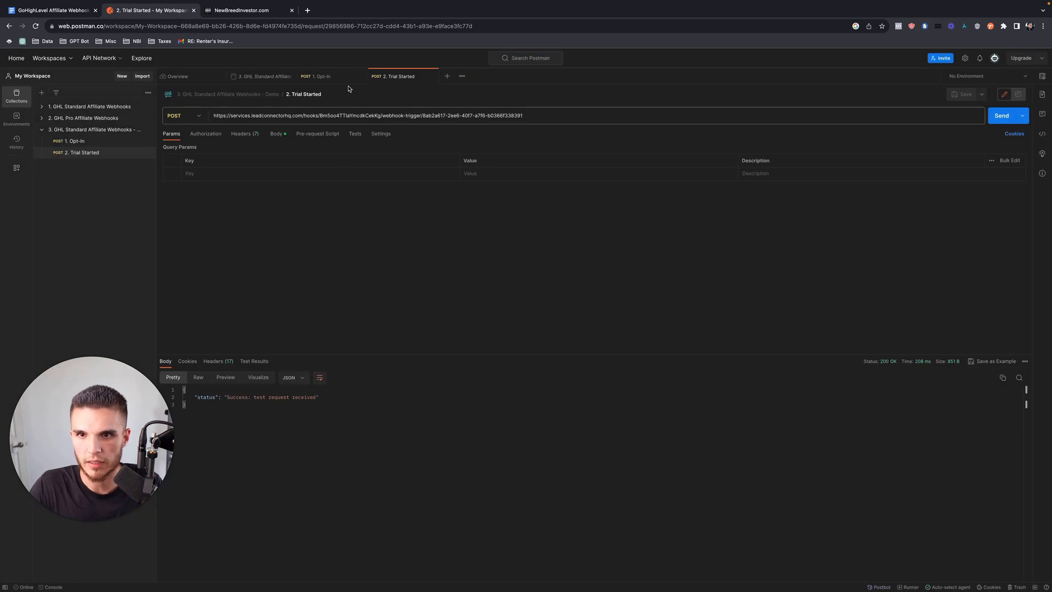
Create a new POST request pointing to the copied Customer webhook URL.
left_click(447, 76)
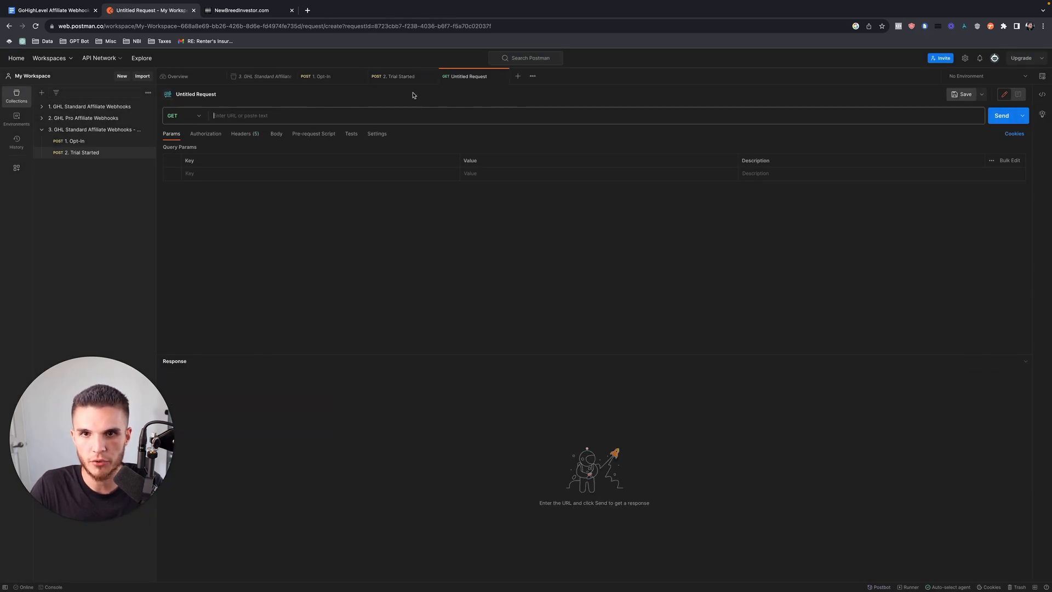
left_click(199, 116)
left_click(176, 150)
left_click(232, 118)
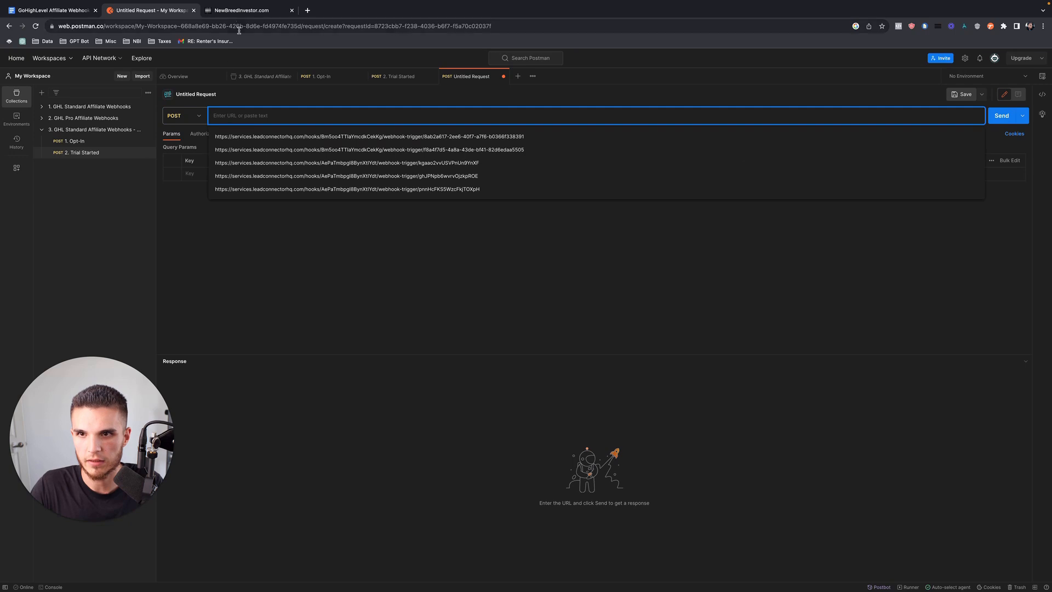
left_click(239, 13)
left_click(1034, 197)
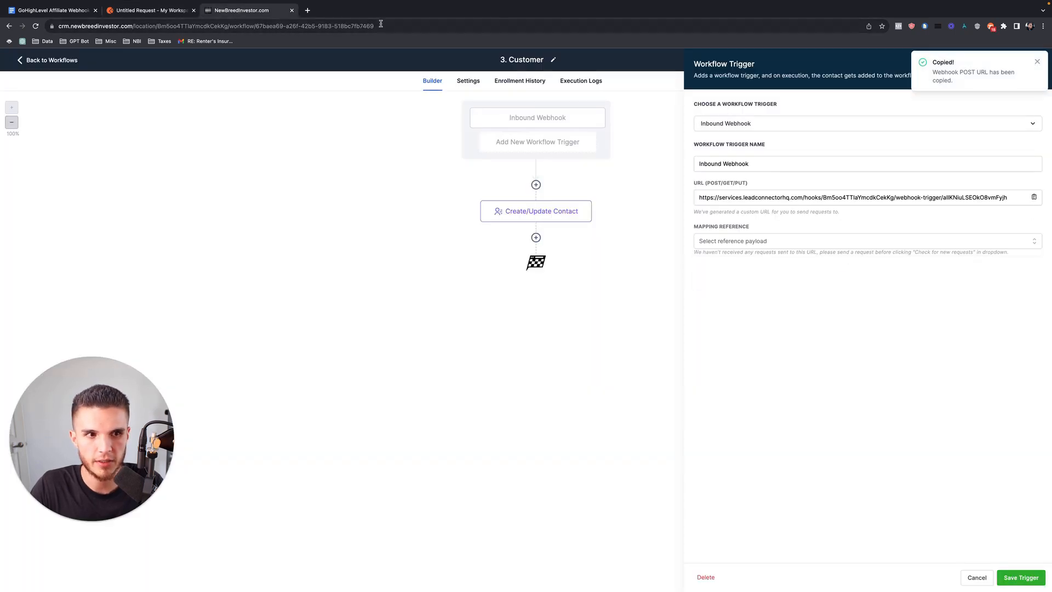
left_click(154, 10)
key("ctrl+v")
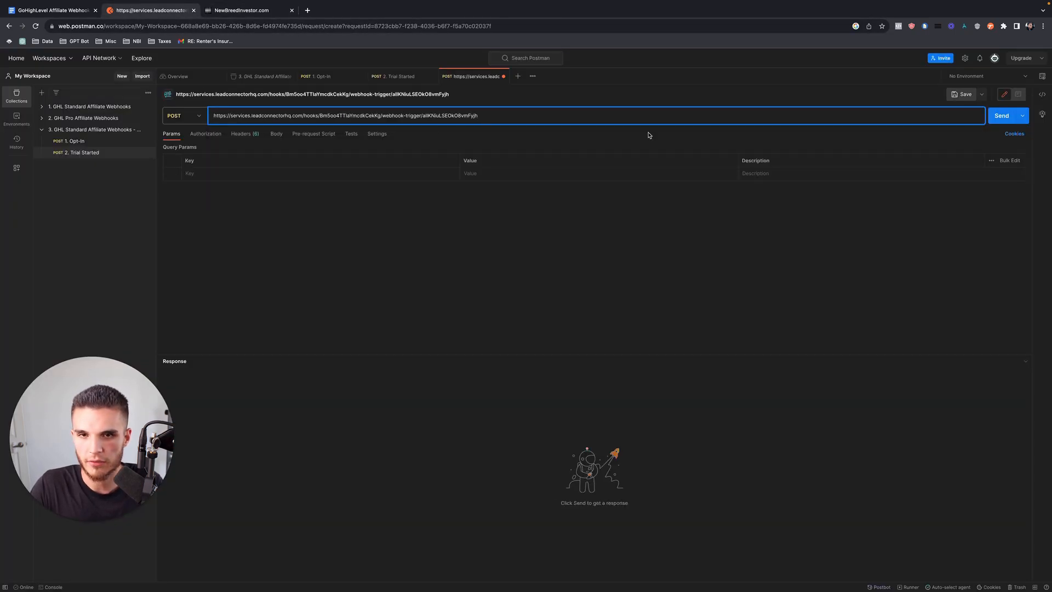
Set the new request's body to raw JSON.
left_click(277, 137)
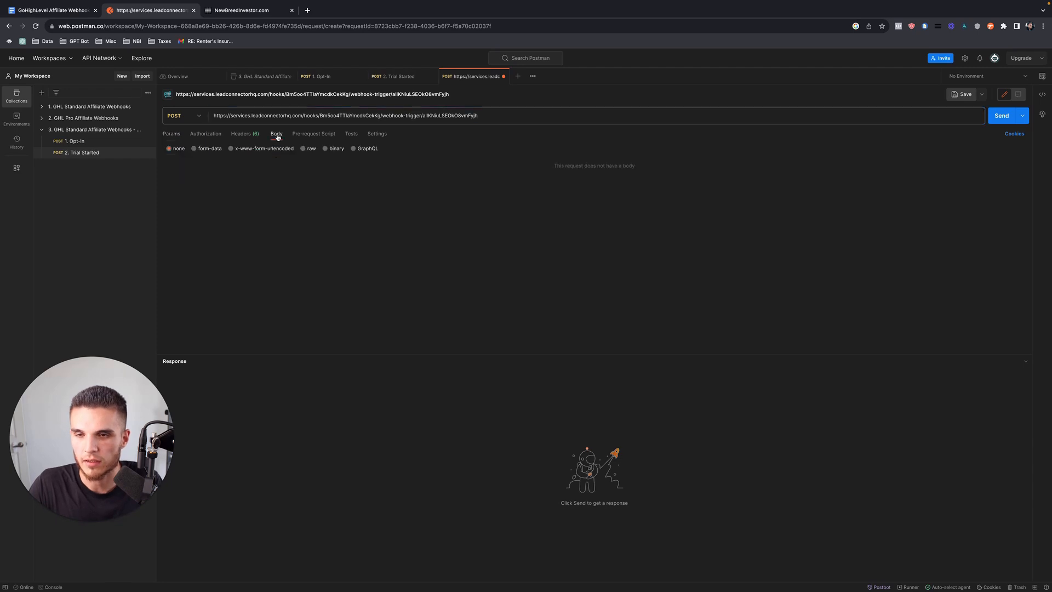
left_click(304, 150)
left_click(391, 149)
left_click(397, 190)
left_click(52, 10)
Copy the tutorial's Webhook Data JSON into the request body, ready to edit the email value.
scroll(364, 357, "down", 20)
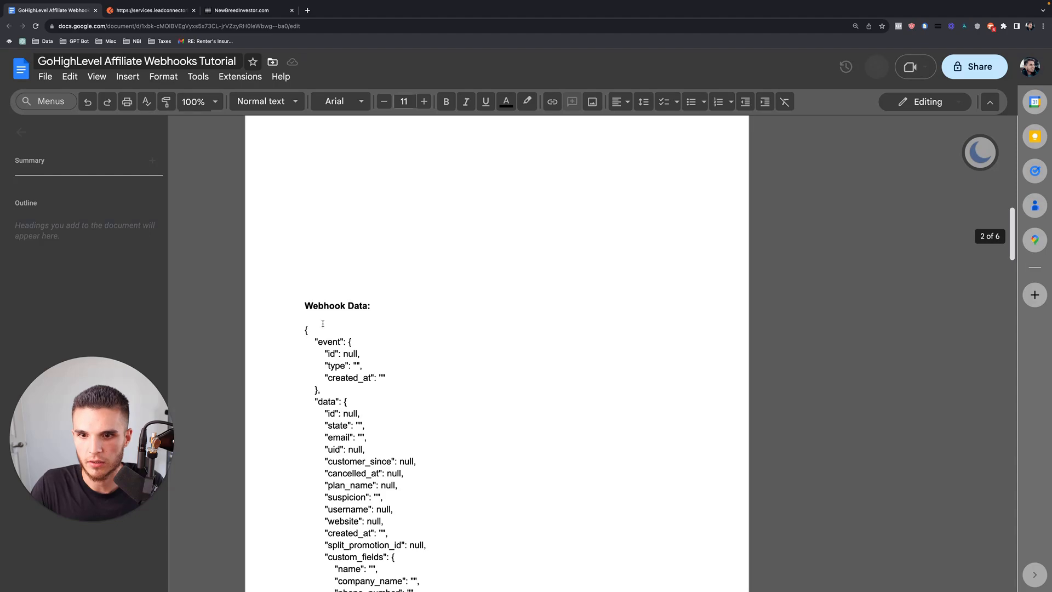
scroll(399, 472, "down", 20)
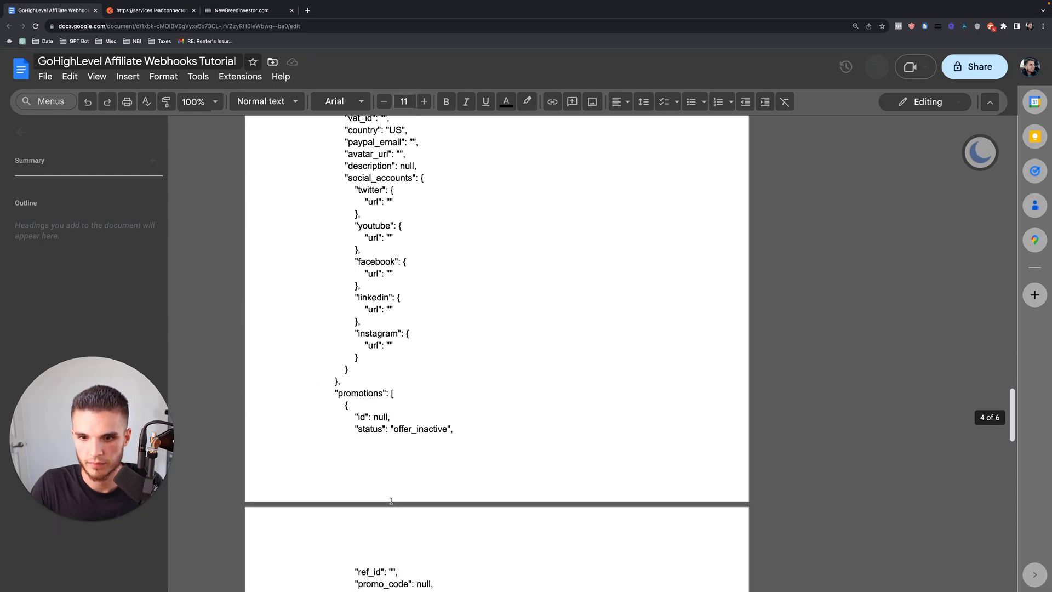
scroll(389, 479, "down", 6)
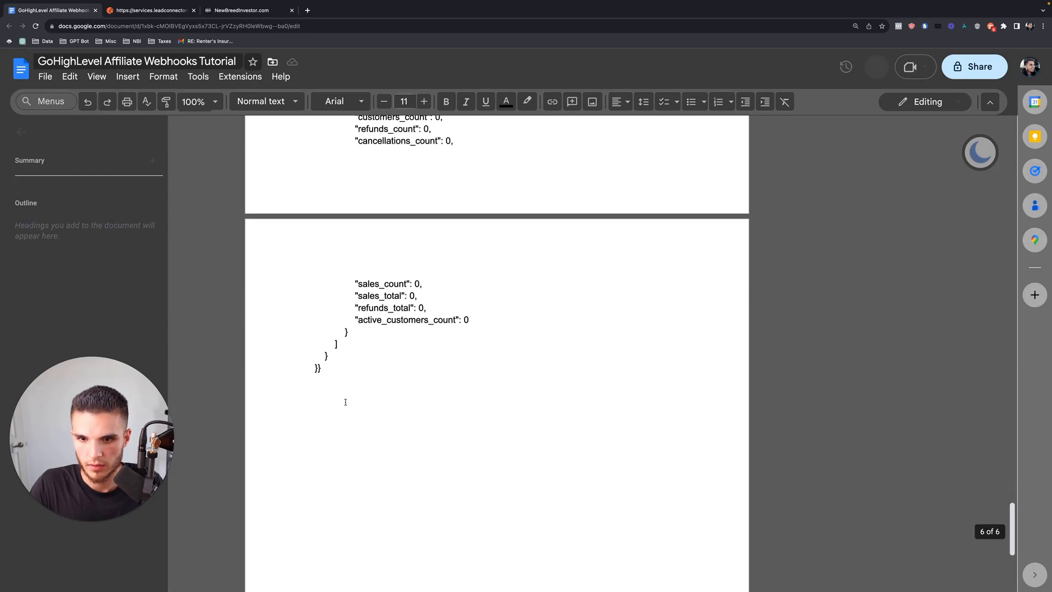
left_click(326, 372, "shift")
right_click(314, 351)
left_click(348, 260)
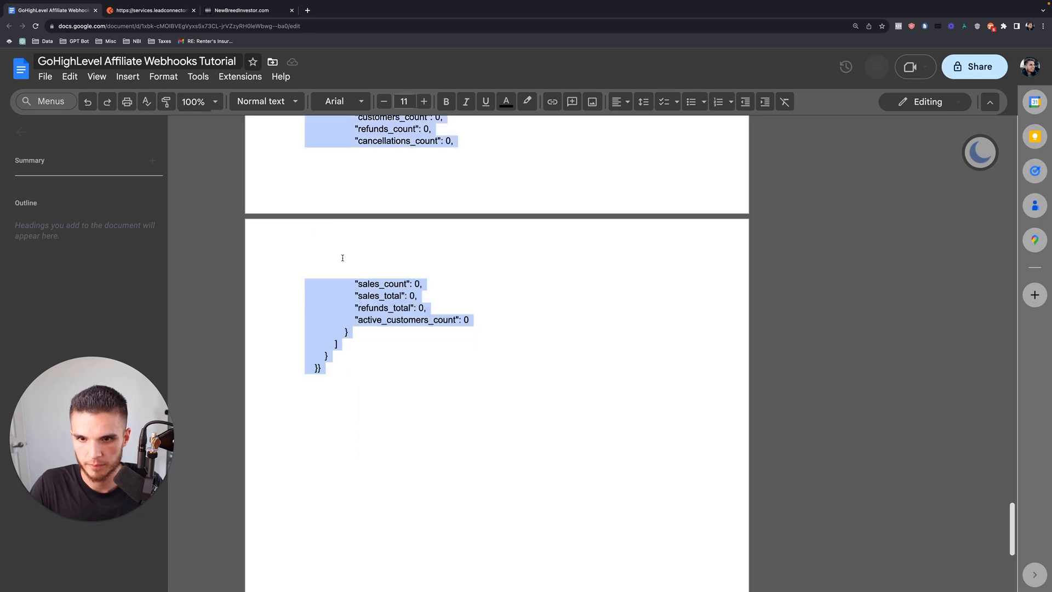
left_click(184, 12)
left_click(239, 168)
key("super+v")
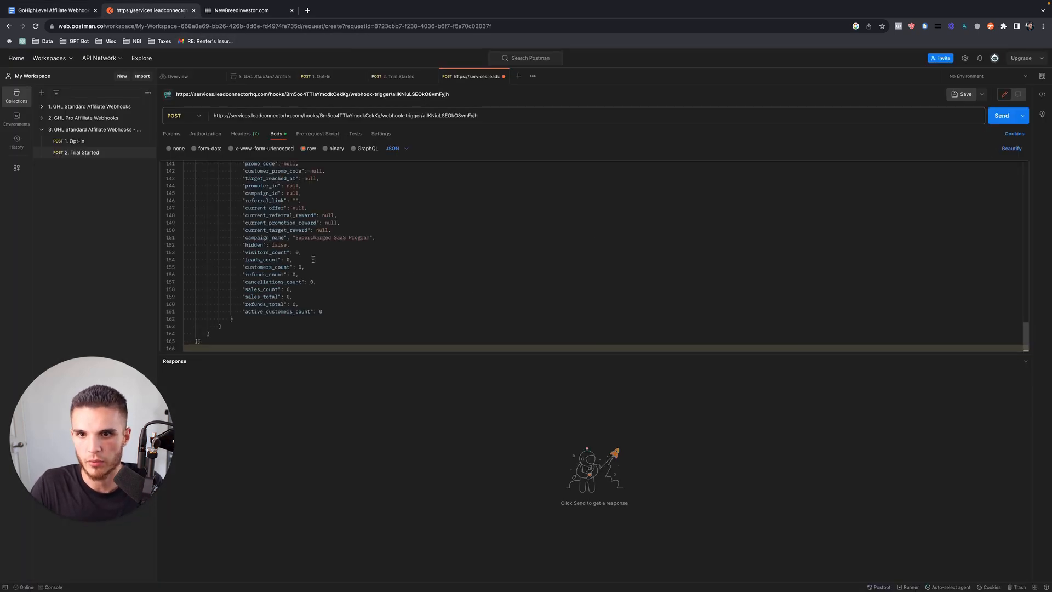
scroll(315, 260, "up", 15)
left_click(236, 231)
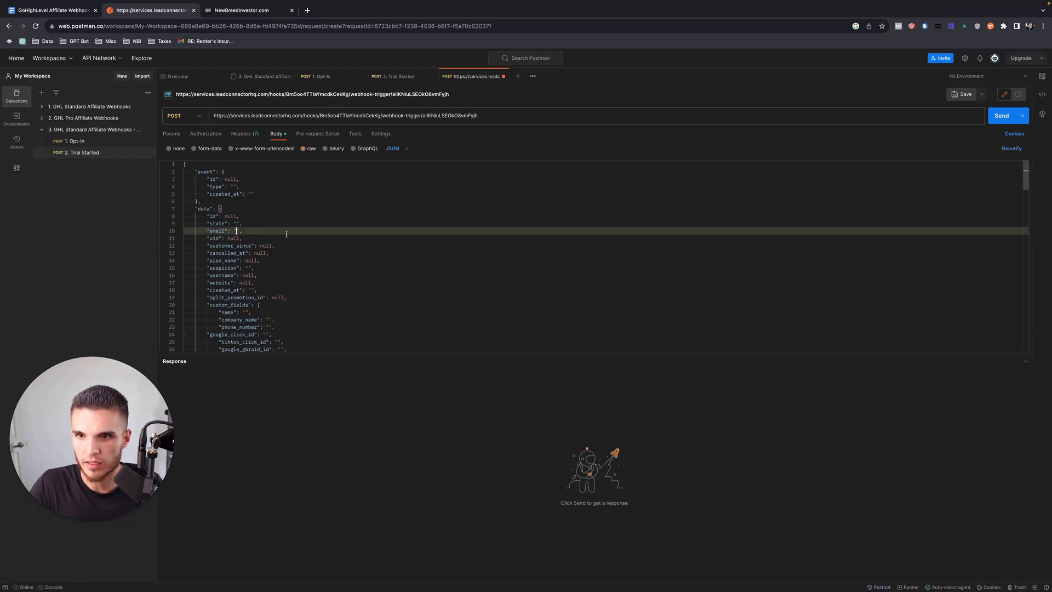
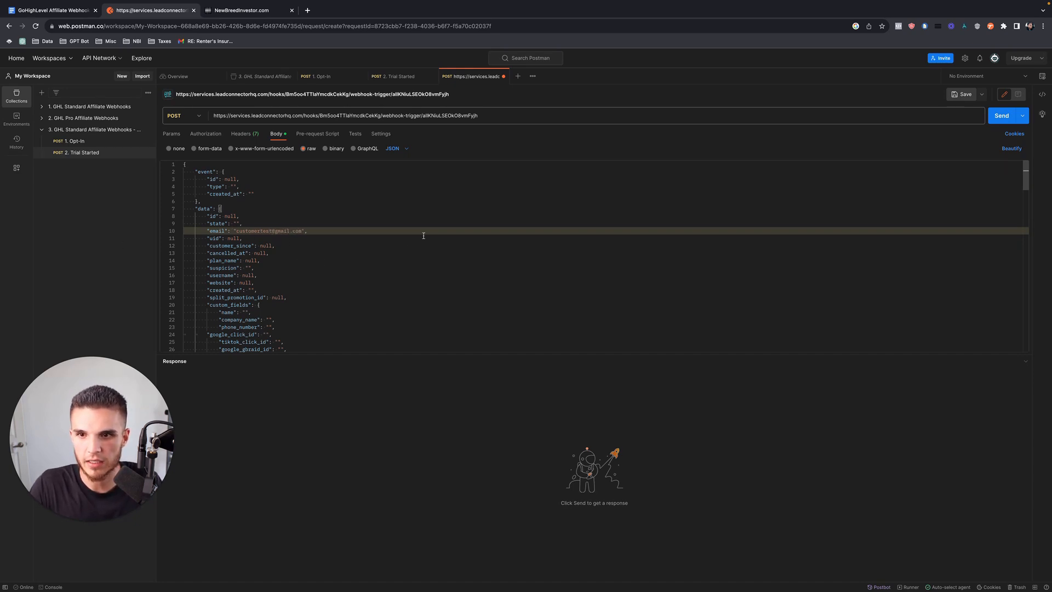
Send the Customer test payload from Postman (200 OK) and list the trigger's received requests.
left_click(1002, 116)
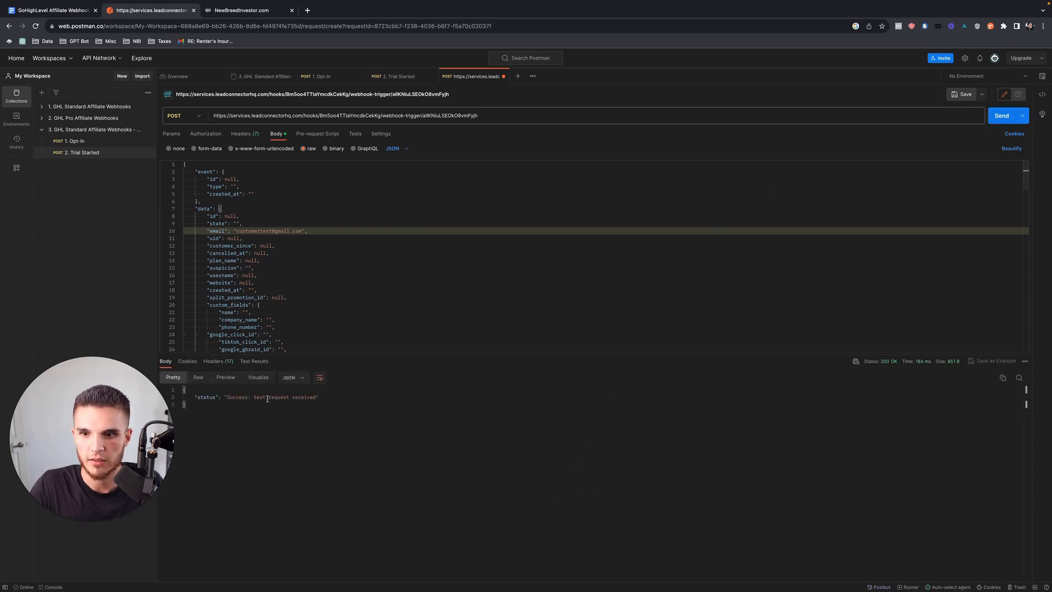
left_click(246, 11)
left_click(774, 241)
Use the received request as mapping reference and confirm Email maps to data.email in Create/Update Contact.
left_click(754, 259)
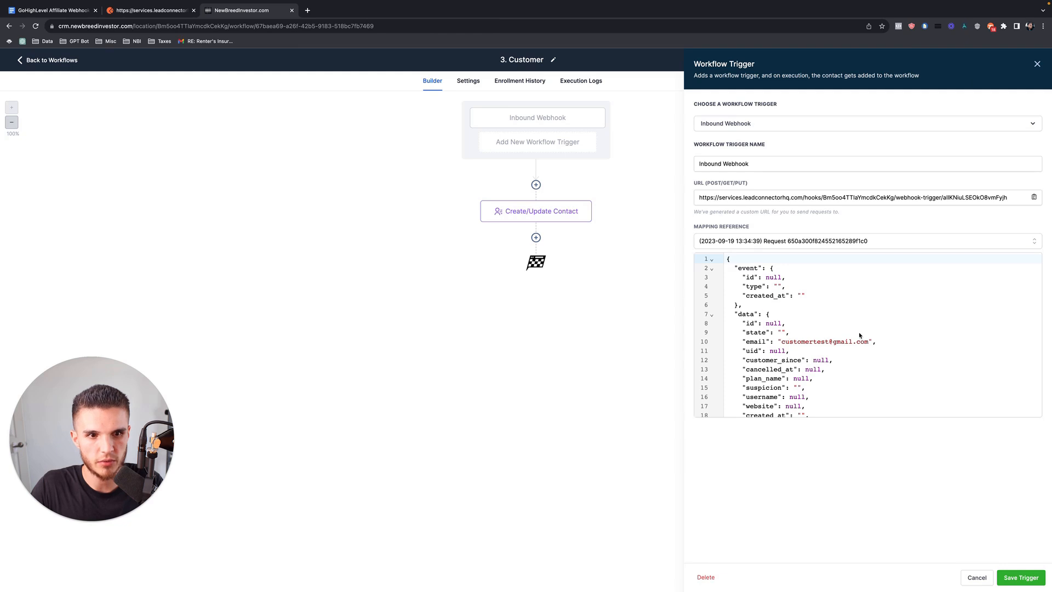
left_click(1017, 577)
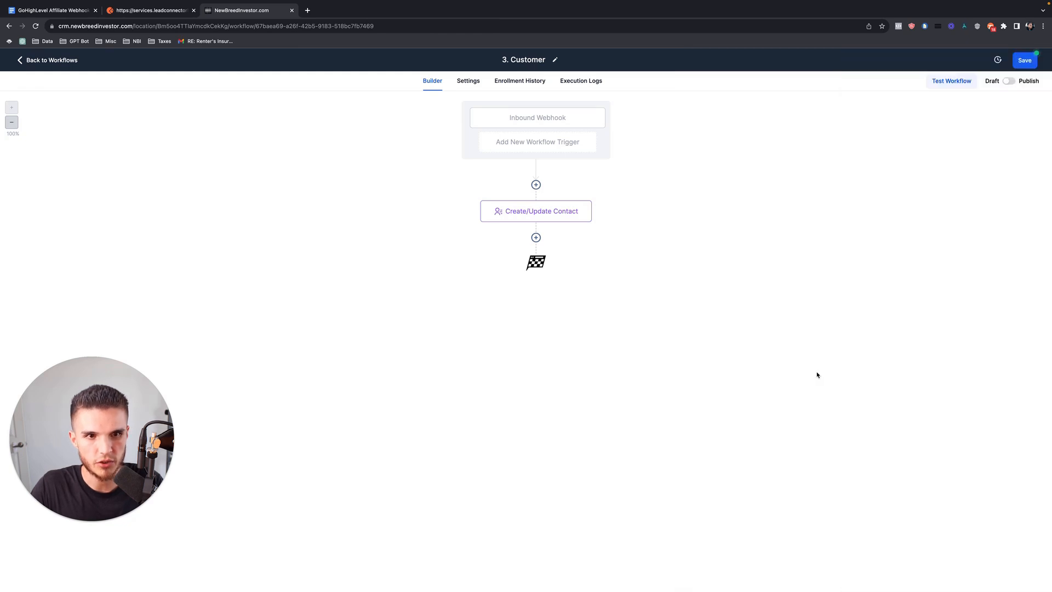
left_click(538, 219)
left_click(915, 160)
key("super+a")
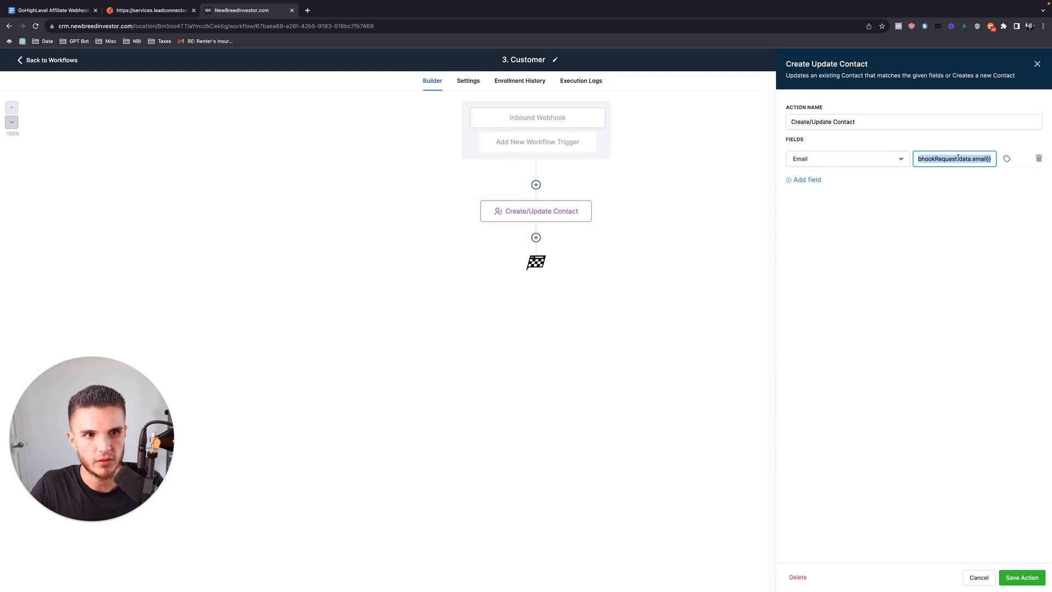
left_click(1022, 577)
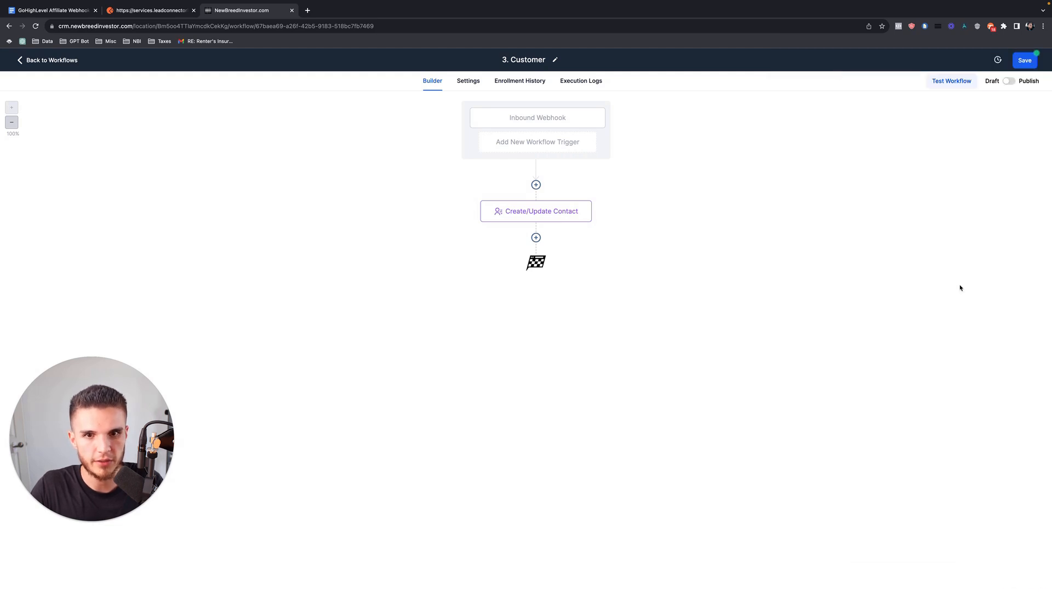
Save and publish the 3. Customer workflow, then return to the workflow list.
left_click(1022, 60)
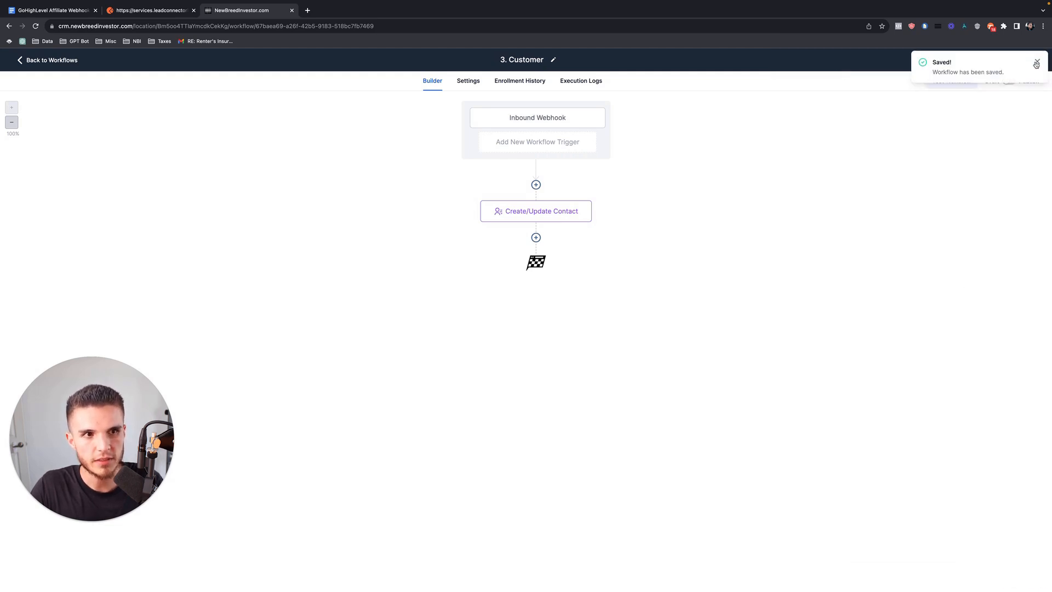
left_click(1009, 81)
left_click(1023, 64)
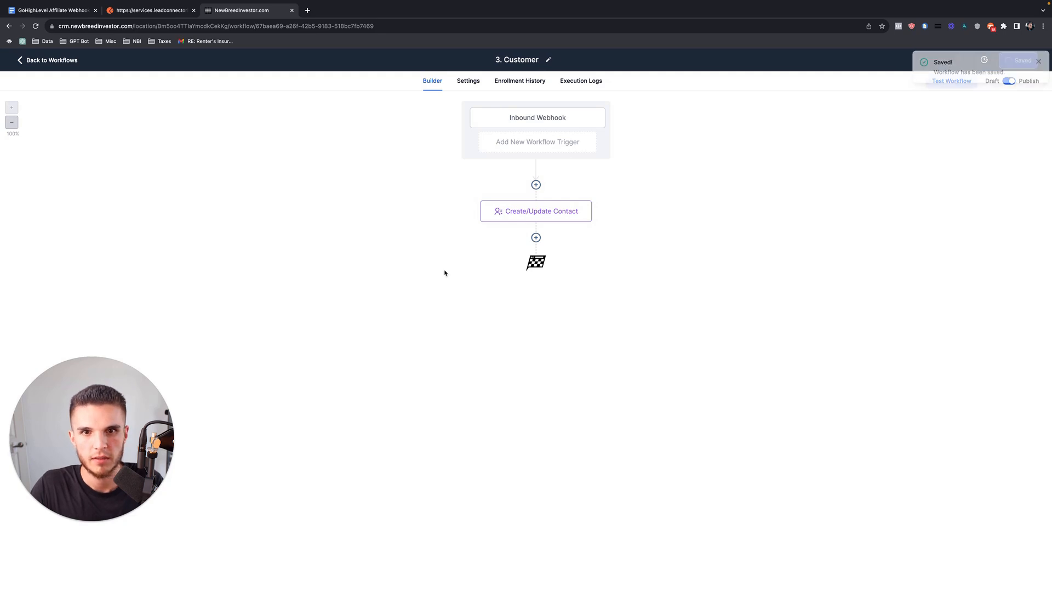
left_click(50, 65)
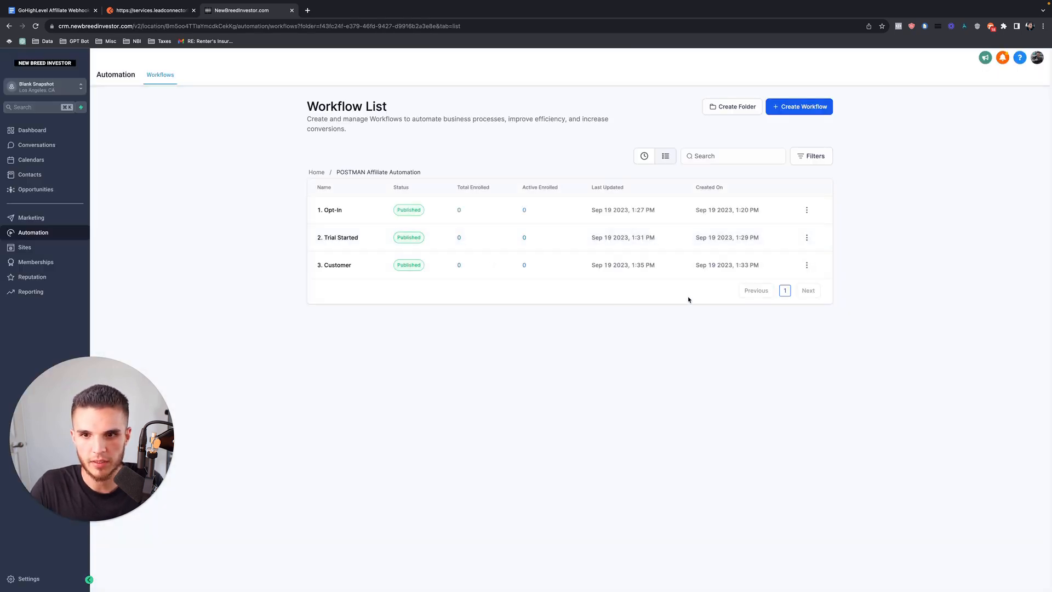
Duplicate the 3. Customer workflow and check the stage names in the tutorial document.
left_click(807, 265)
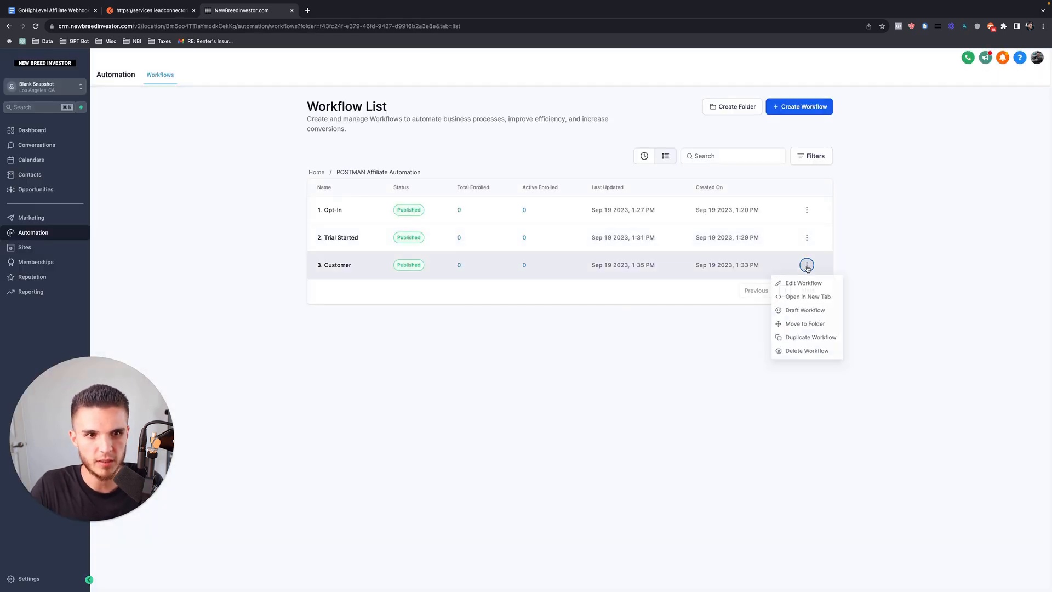
left_click(801, 339)
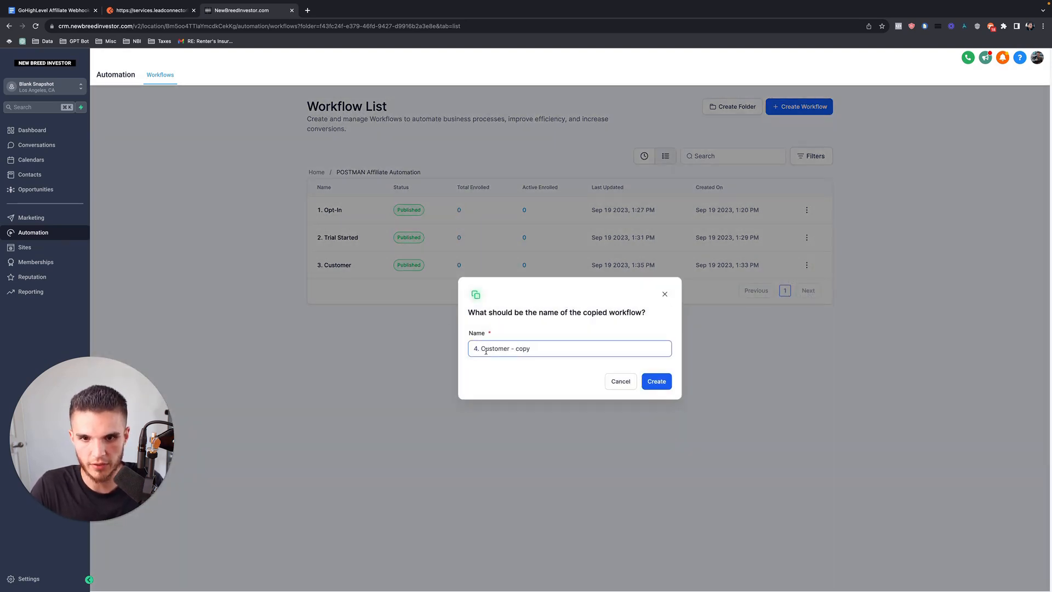
left_click_drag(482, 350, 549, 348)
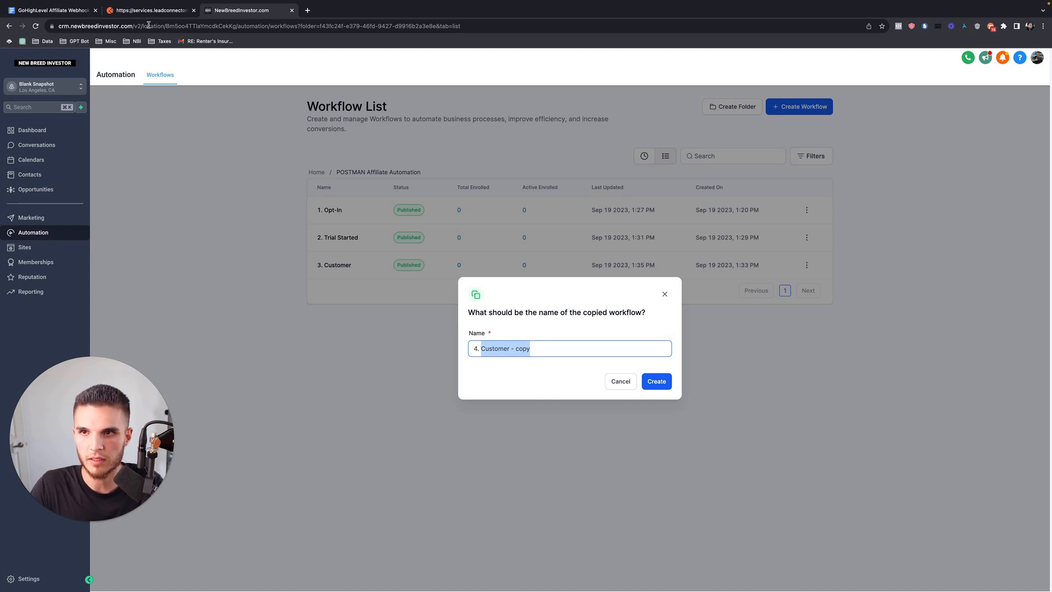
left_click(52, 10)
scroll(328, 284, "up", 5)
scroll(328, 284, "up", 15)
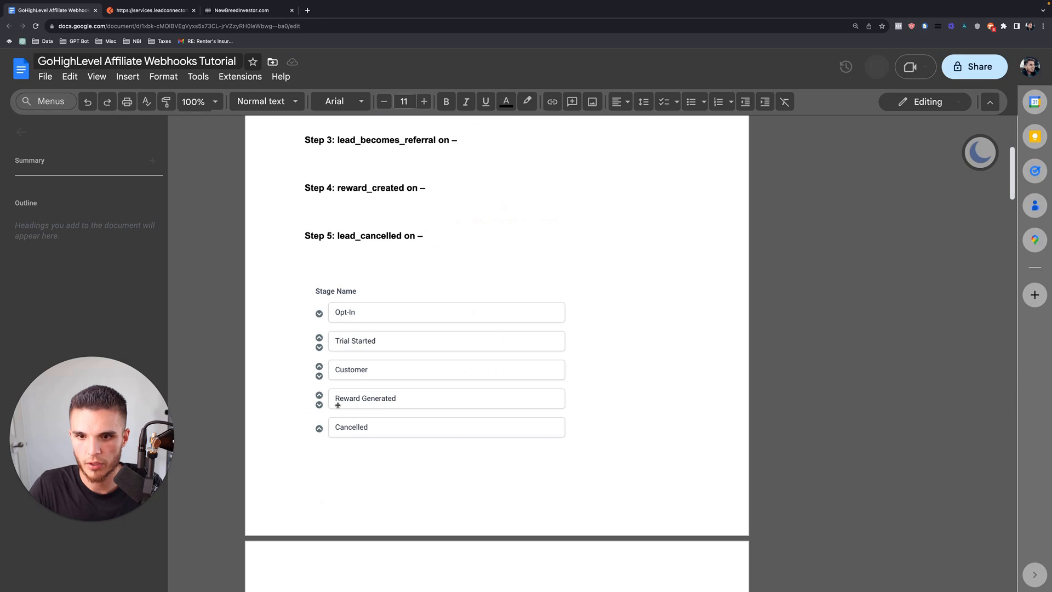
Name the copy '4. Reward Generated', create it and open it in the builder.
left_click(244, 12)
type("4. rE")
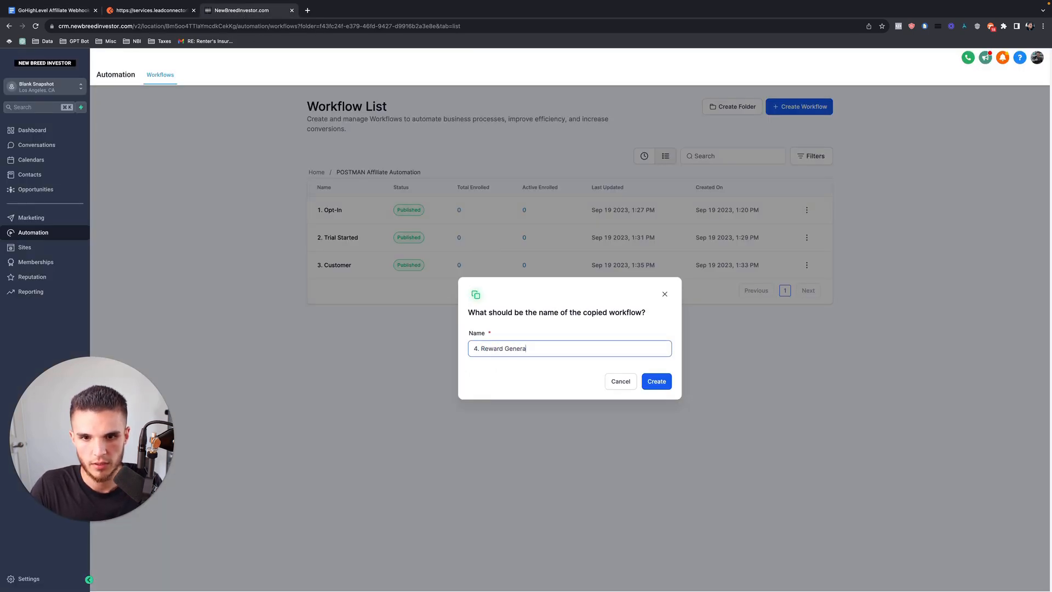
key("super+a")
left_click(657, 382)
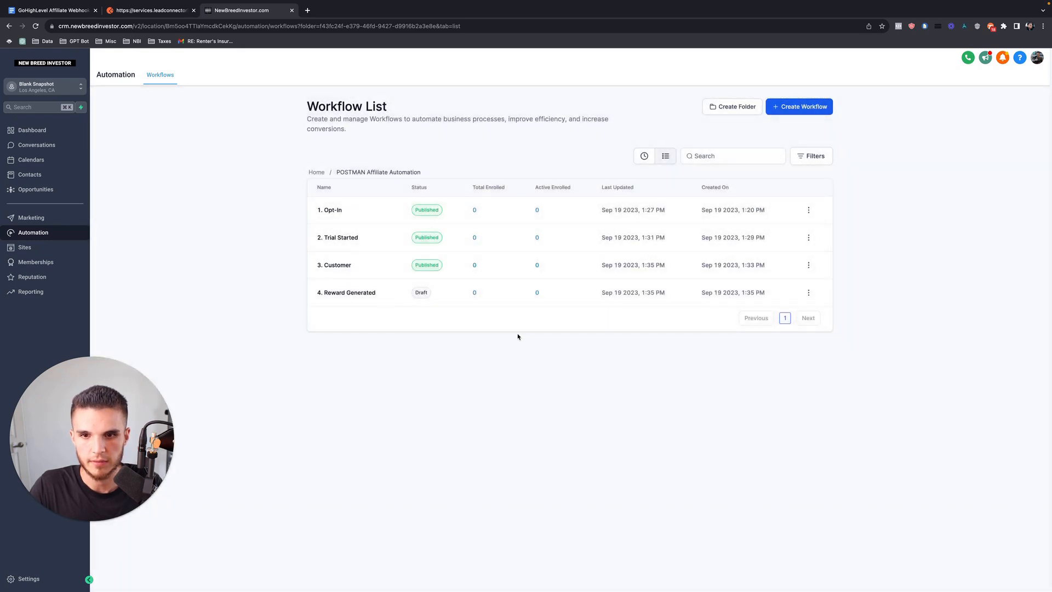
left_click(364, 294)
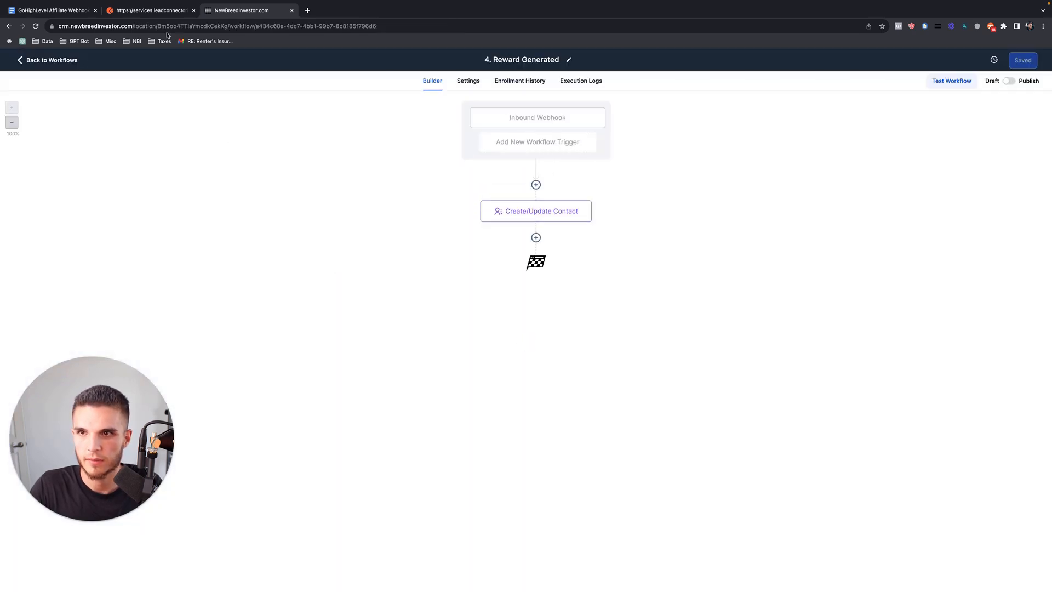
left_click(169, 18)
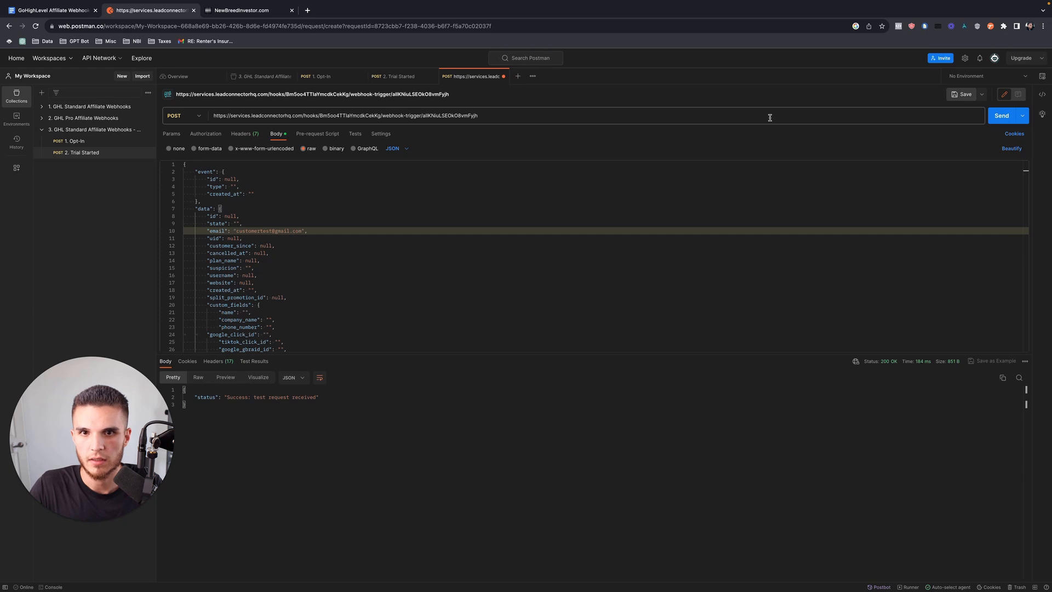
Save the Postman request under the name '3. Customer' and open a new untitled request.
left_click(964, 94)
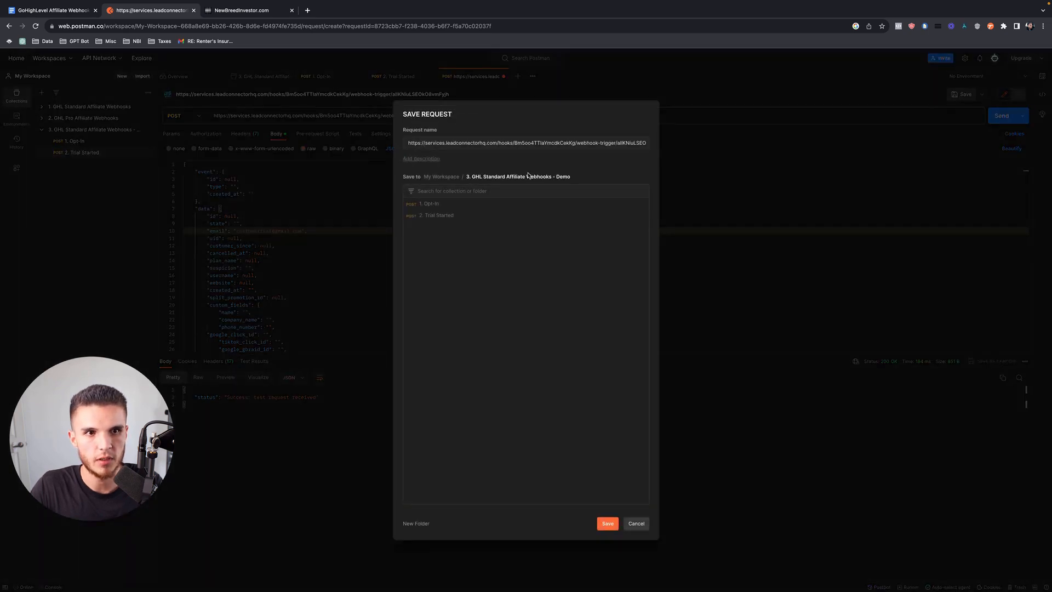
triple_click(530, 146)
type("3. Custo")
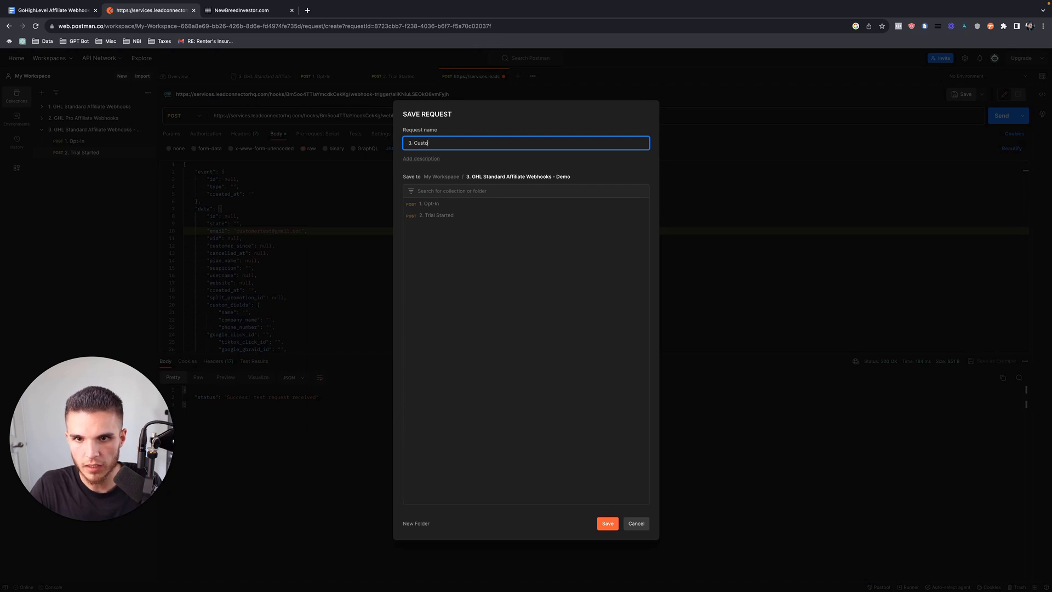
type("mer")
left_click(608, 523)
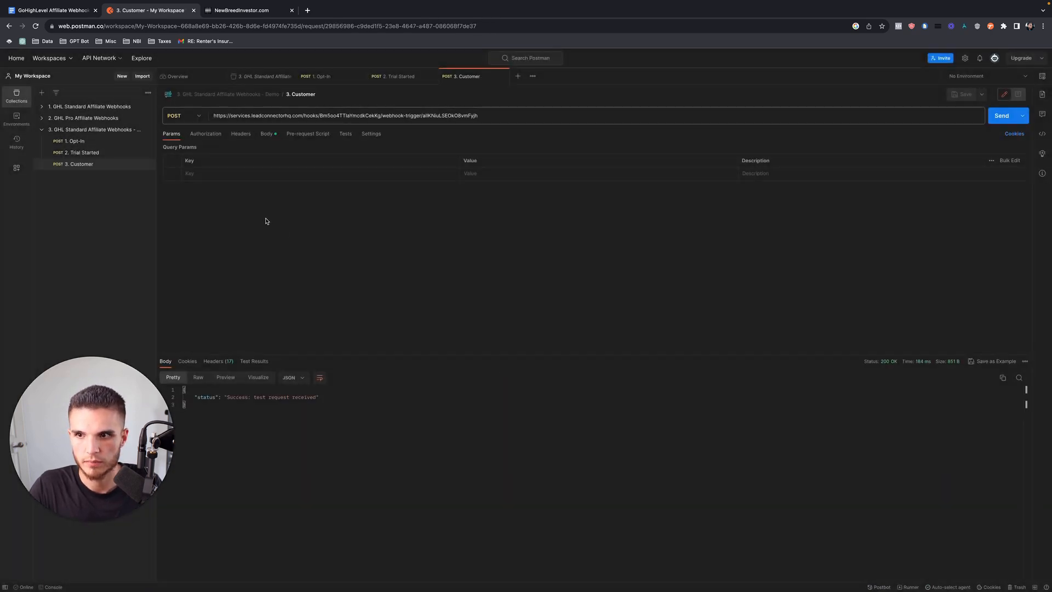
left_click(518, 77)
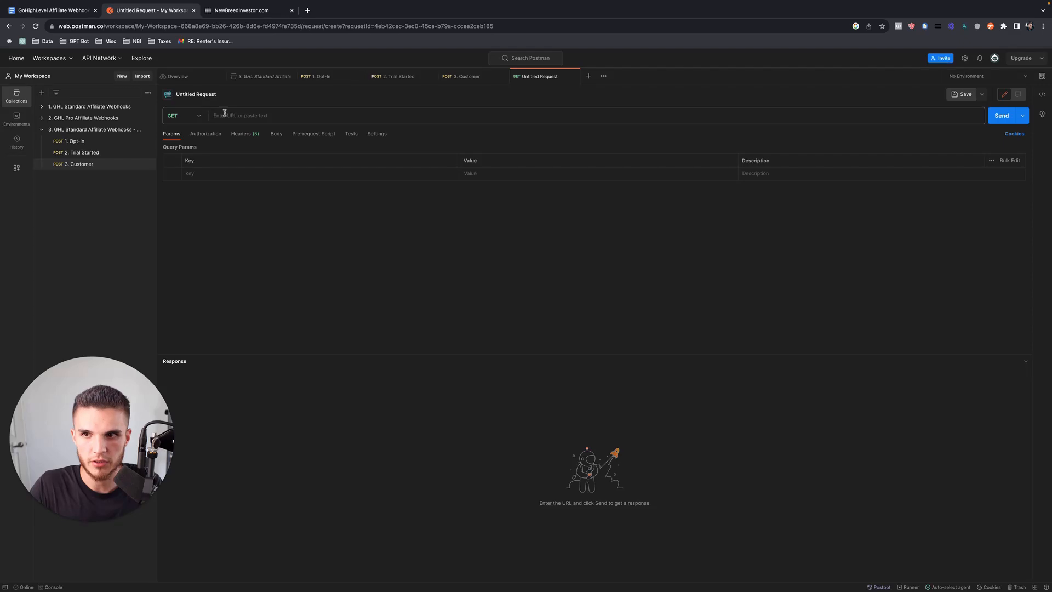
Make a POST request to the 4. Reward Generated workflow's webhook URL.
left_click(202, 117)
left_click(175, 149)
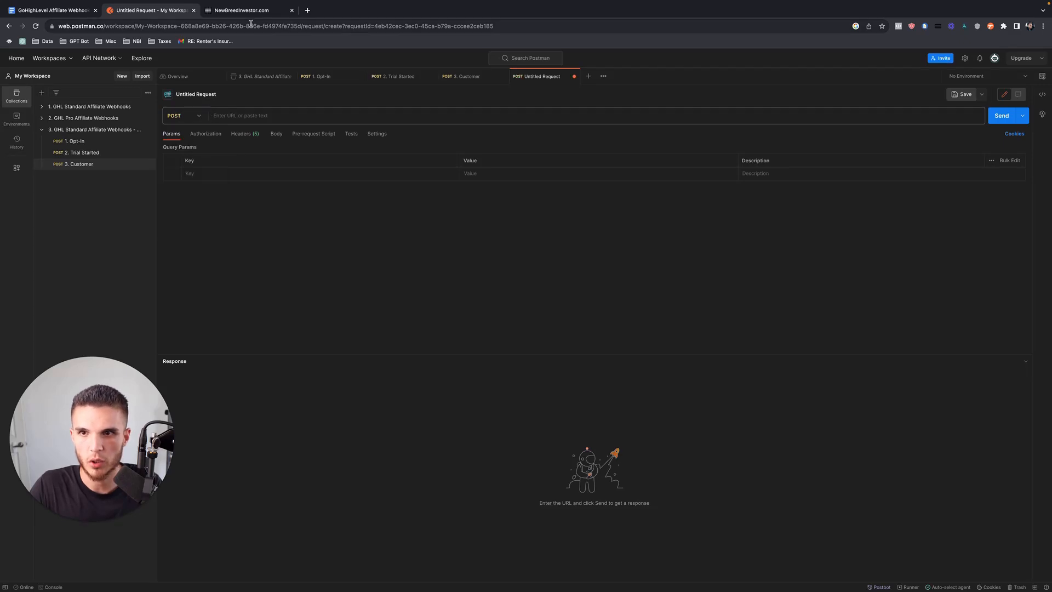
left_click(249, 14)
left_click(536, 118)
left_click(1033, 198)
left_click(148, 10)
left_click(238, 115)
key("ctrl+v")
Set the body to raw JSON and paste the tutorial's Webhook Data JSON.
left_click(276, 134)
left_click(310, 151)
left_click(396, 149)
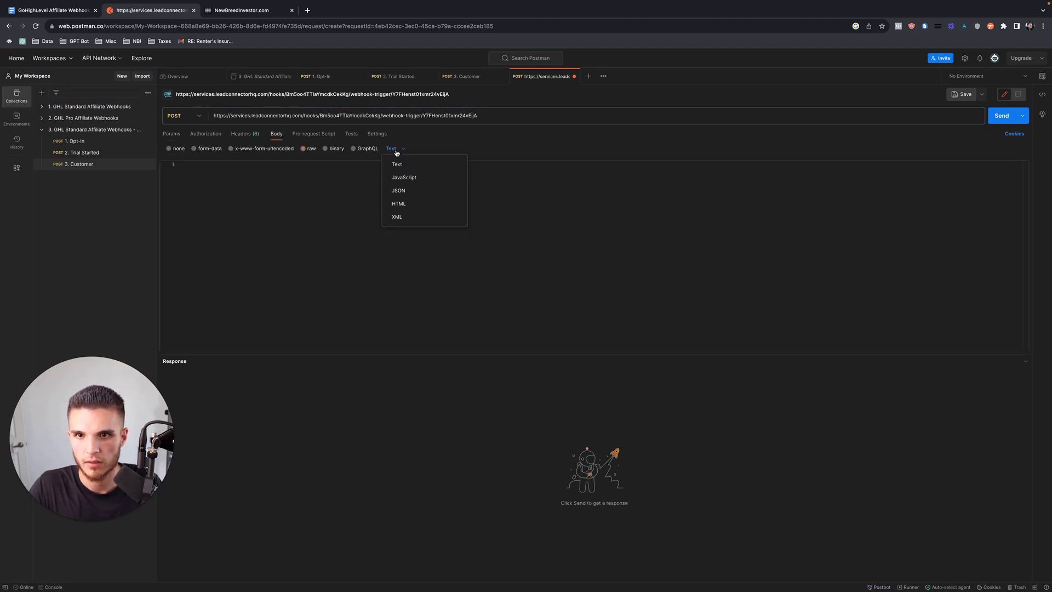
left_click(403, 191)
left_click(53, 10)
scroll(318, 342, "down", 5)
right_click(317, 342)
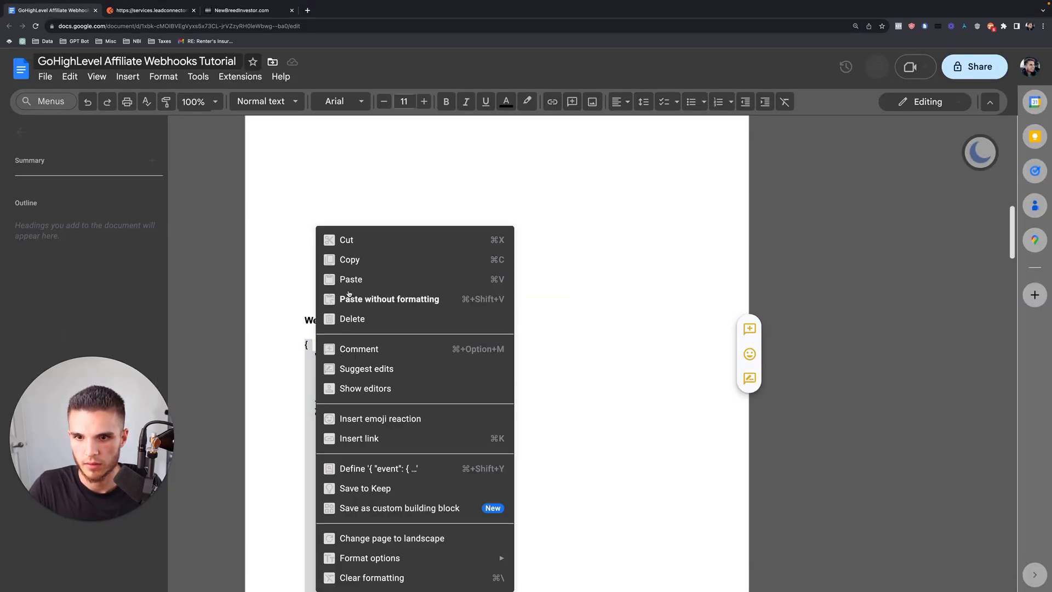
left_click(350, 258)
left_click(246, 13)
left_click(153, 10)
left_click(317, 167)
key("super+v")
Fill in a reward-generated test email and send the request, getting 200 OK.
scroll(601, 224, "up", 20)
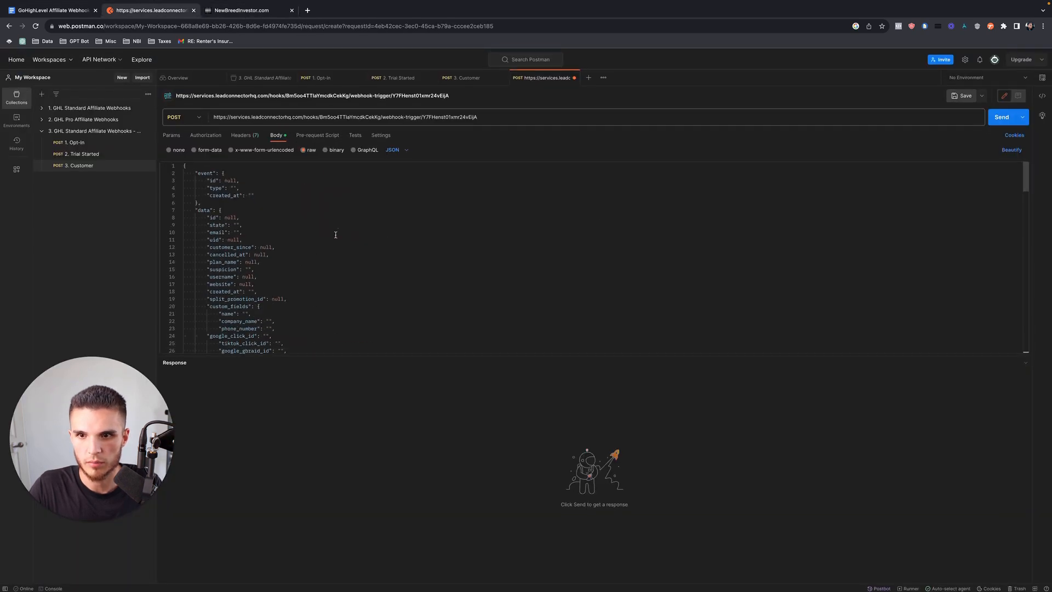
left_click(236, 230)
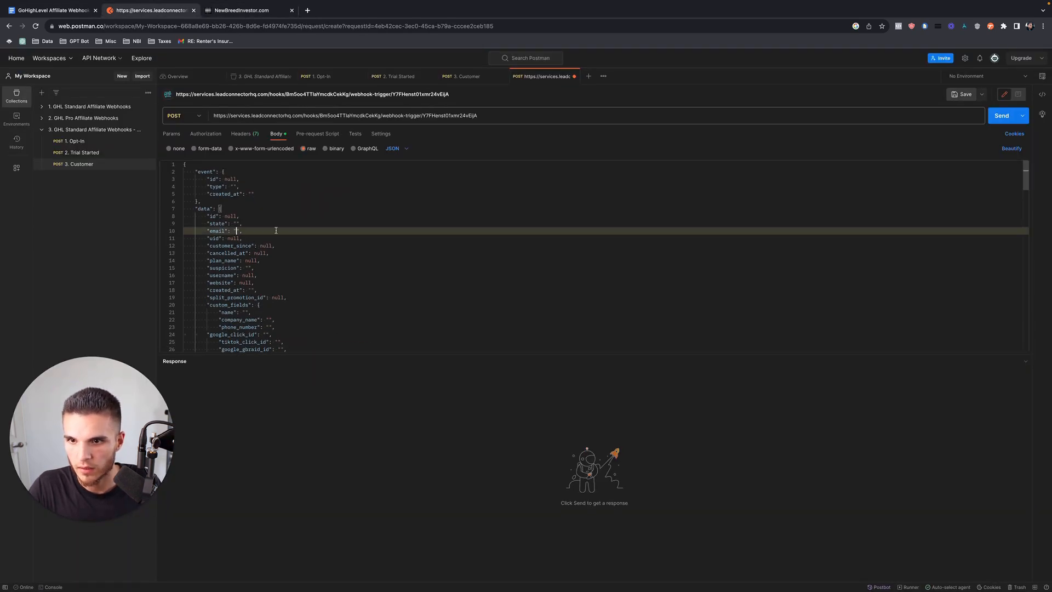
left_click(1003, 116)
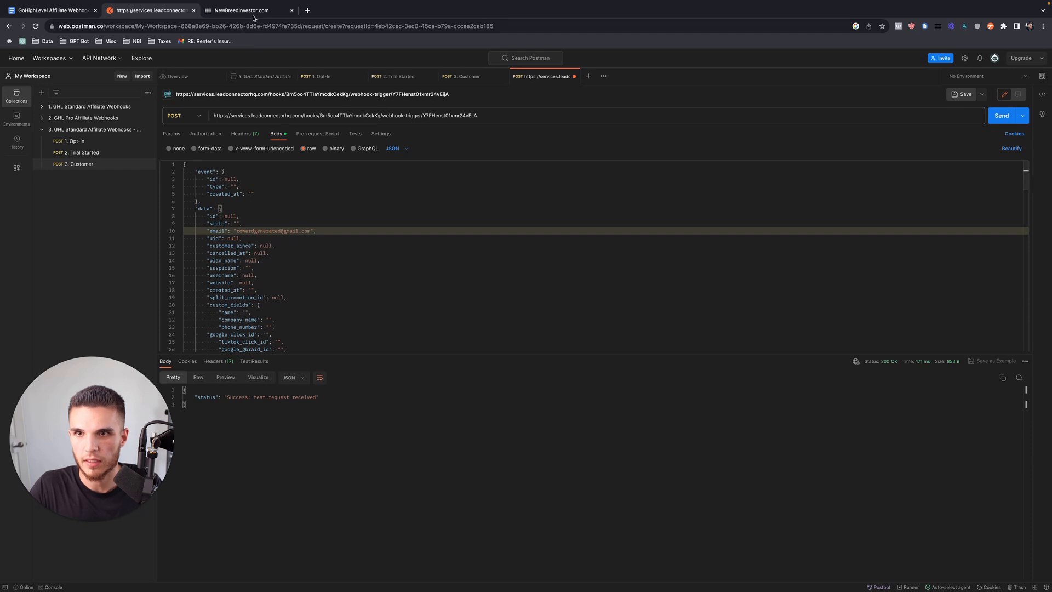
key("ctrl+Tab")
Use the new reward test request as mapping reference and re-save the Create/Update Contact step.
left_click(735, 247)
left_click(733, 240)
left_click(752, 259)
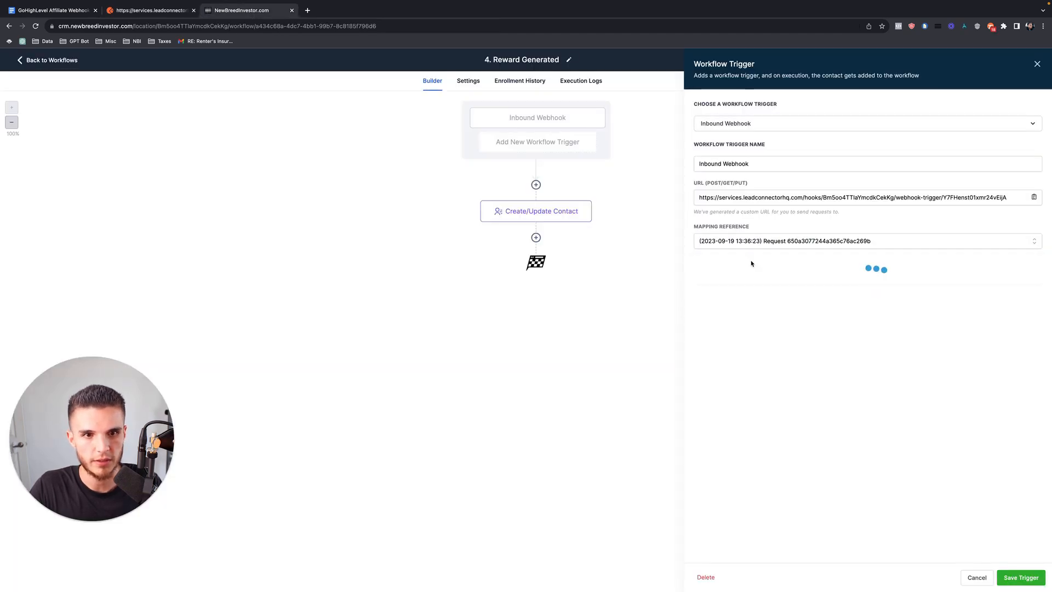
left_click(1022, 578)
left_click(570, 216)
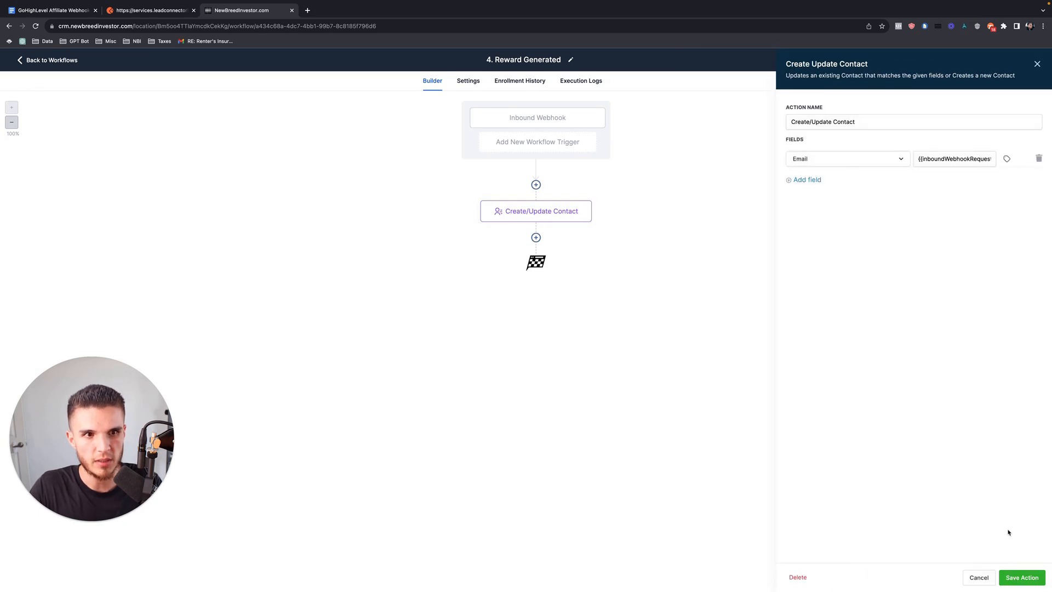
left_click(1023, 578)
Save and publish 4. Reward Generated, then return to the workflow list.
left_click(1021, 61)
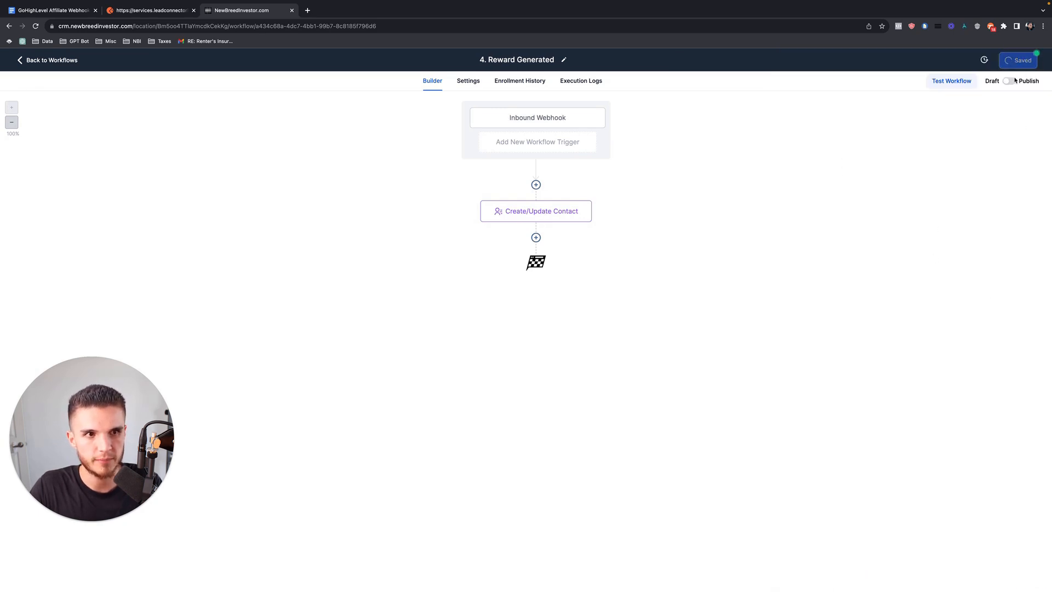
left_click(1007, 81)
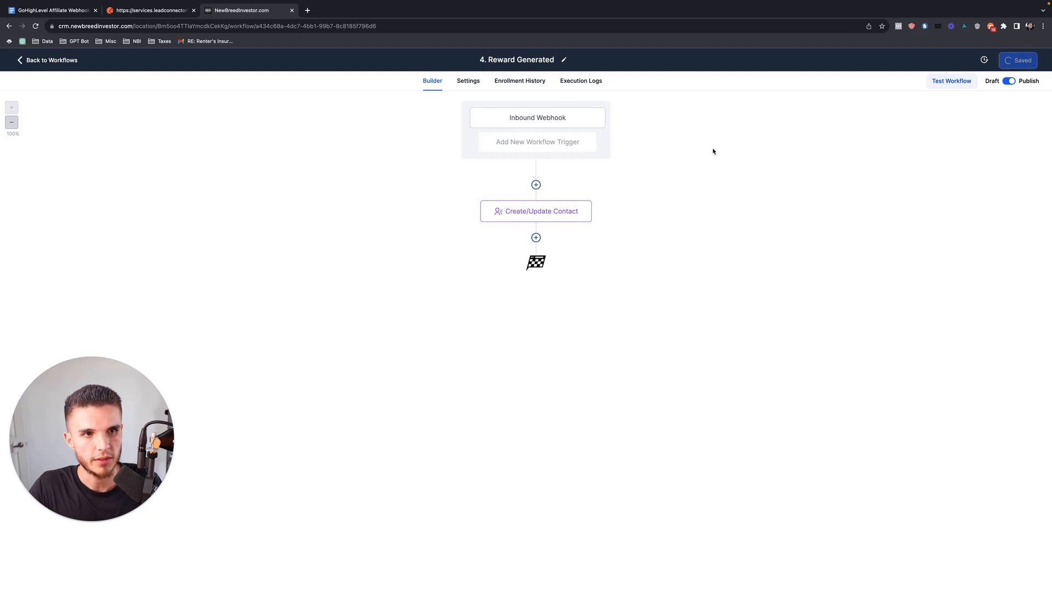
left_click(46, 61)
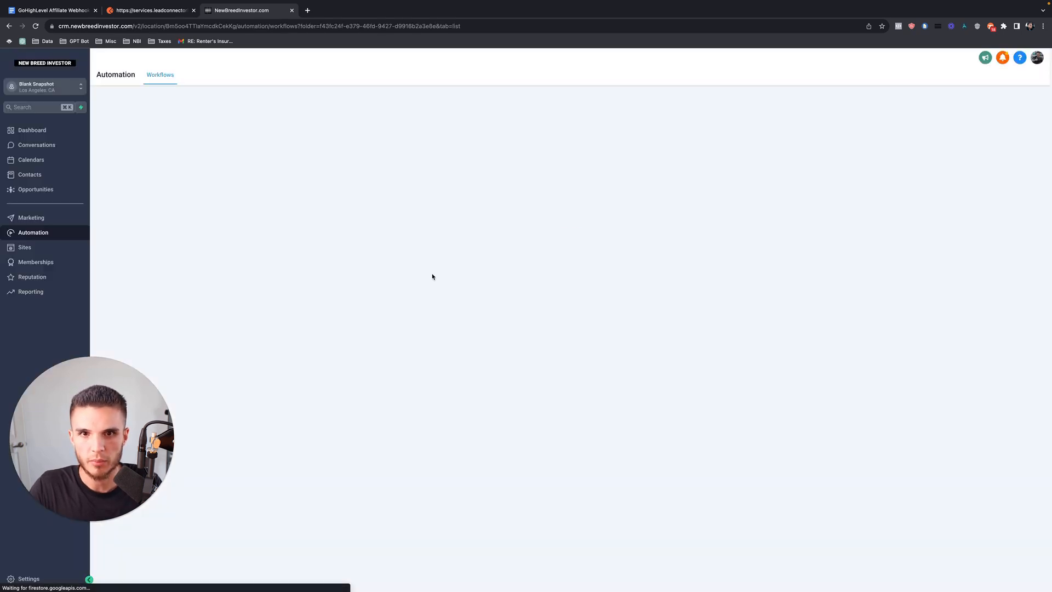
left_click(808, 293)
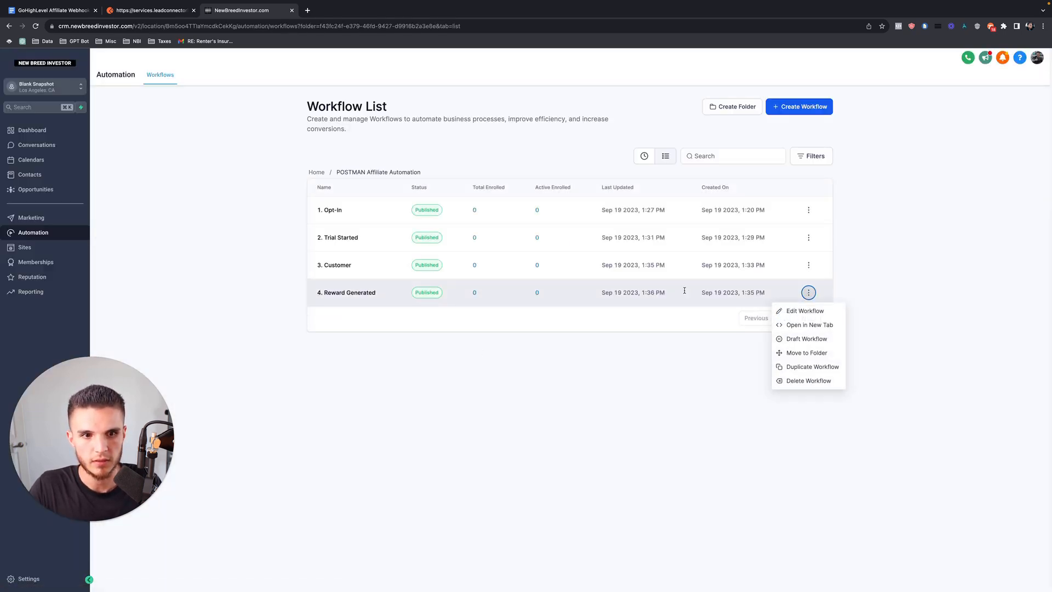
left_click(149, 12)
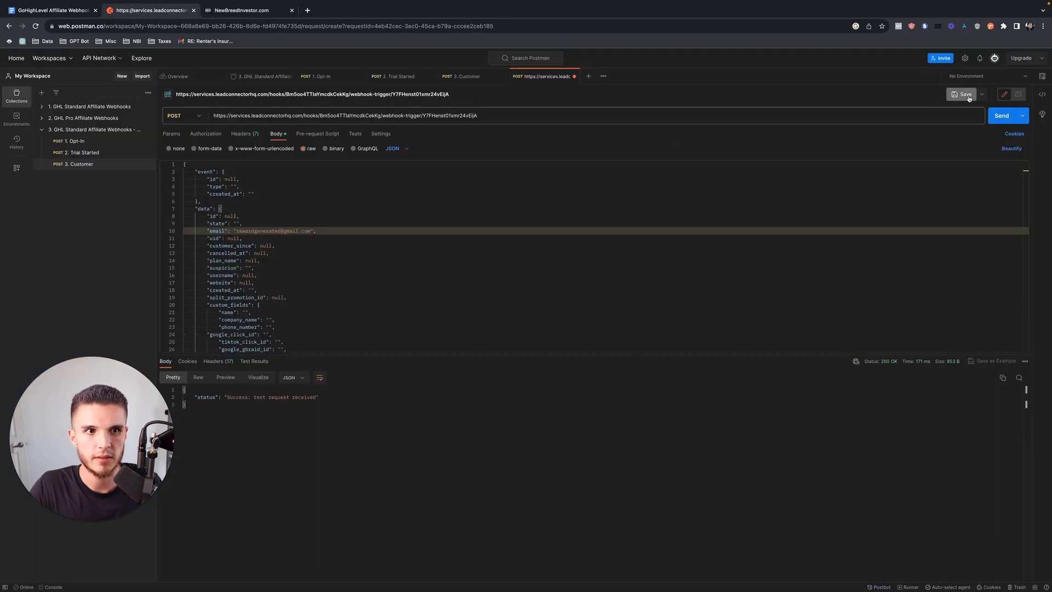
Save the Postman request as '4. Reward Generated' in the demo collection.
left_click(965, 95)
triple_click(467, 143)
type("4. Reward Generat")
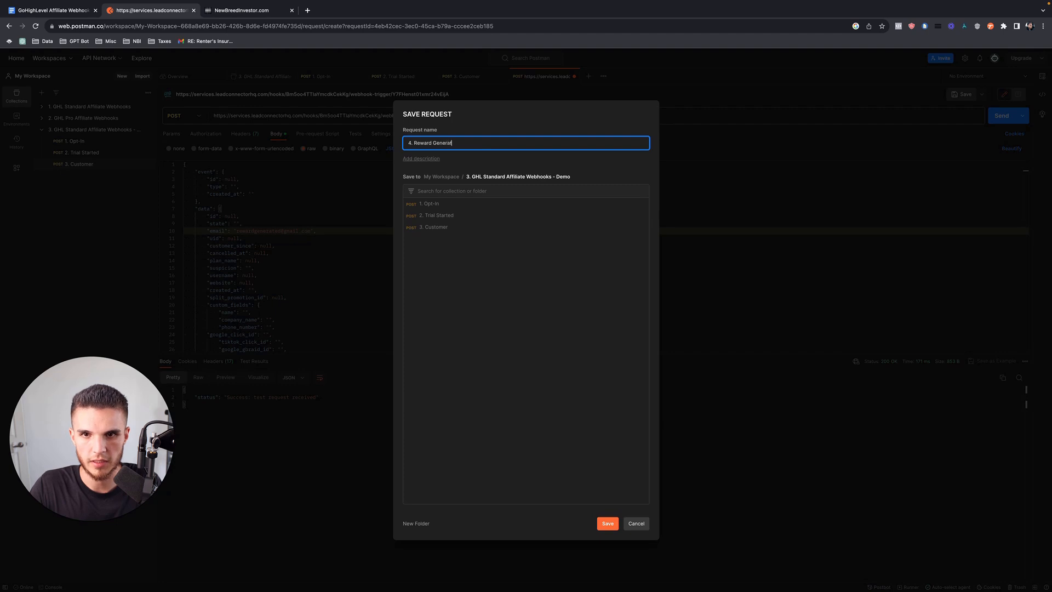
type("ed")
left_click(608, 523)
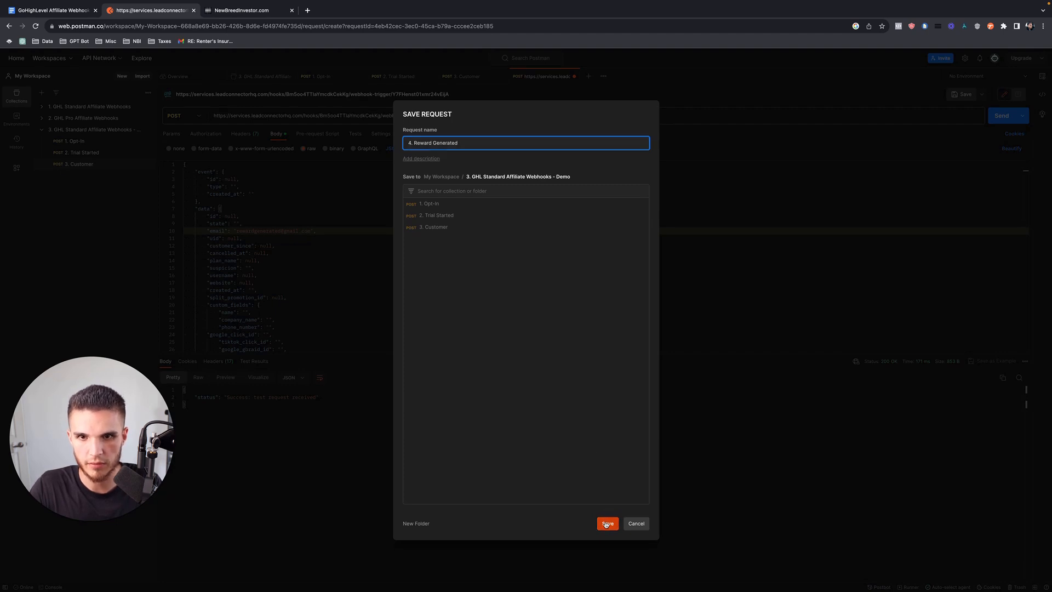
left_click(74, 11)
scroll(363, 332, "up", 9)
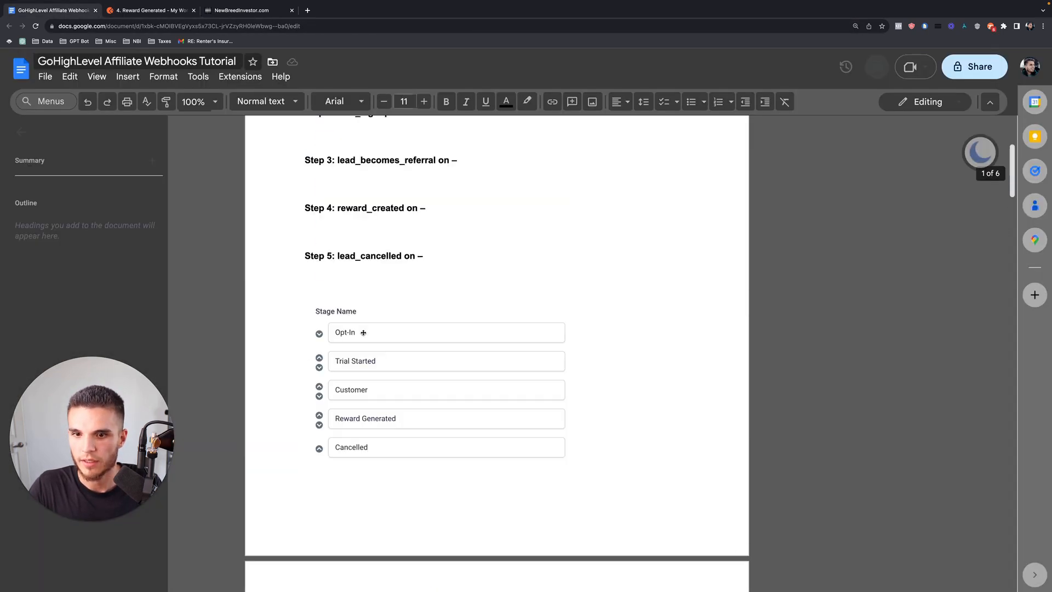
scroll(363, 332, "down", 7)
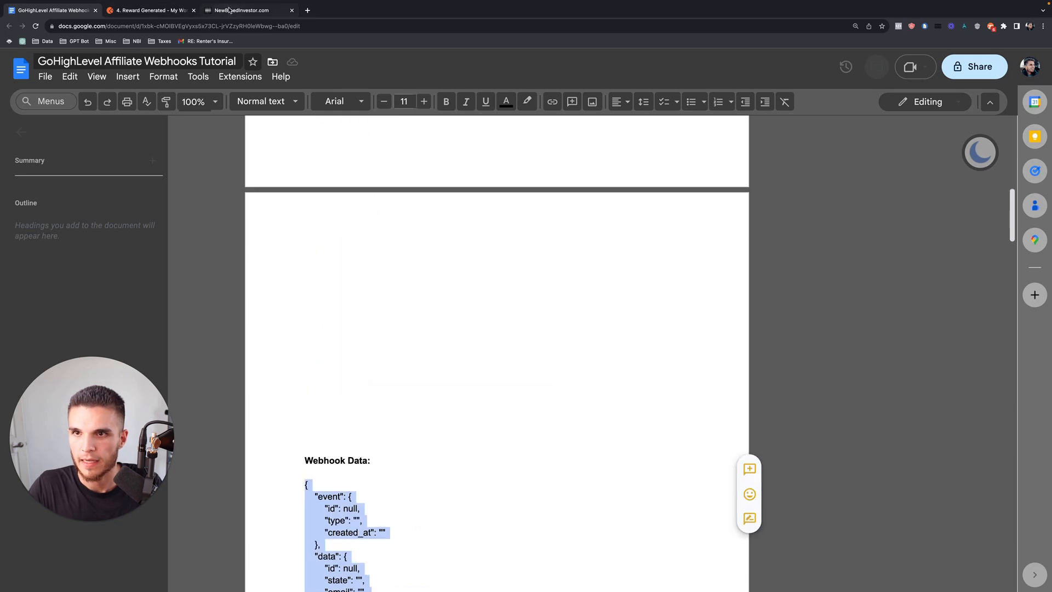
Duplicate 4. Reward Generated and create the copy named '5. Cancelled'.
left_click(236, 11)
left_click(805, 367)
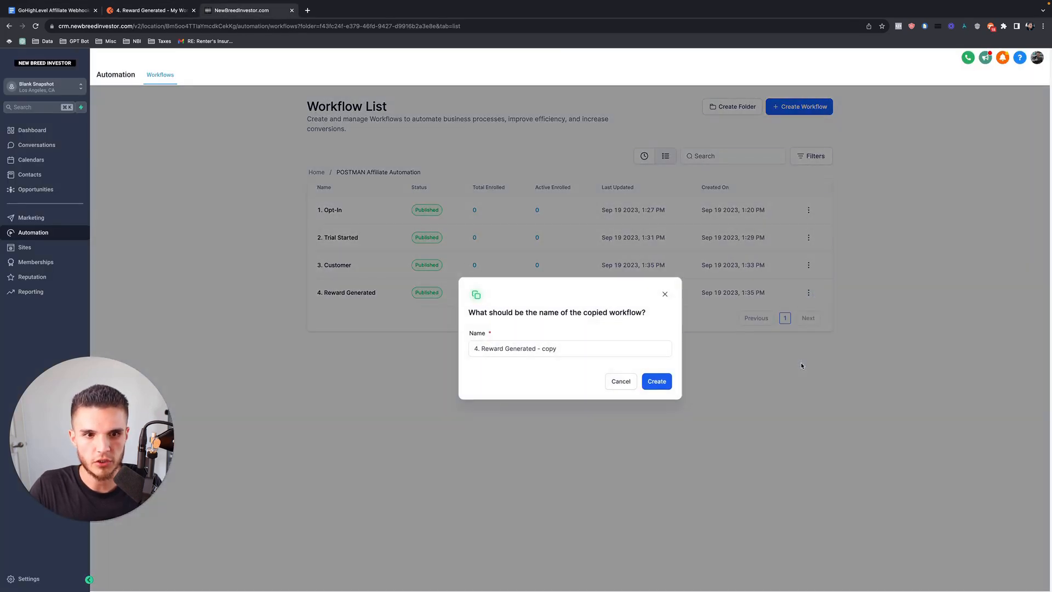
left_click_drag(481, 349, 609, 348)
type("Cancelled")
left_click(670, 386)
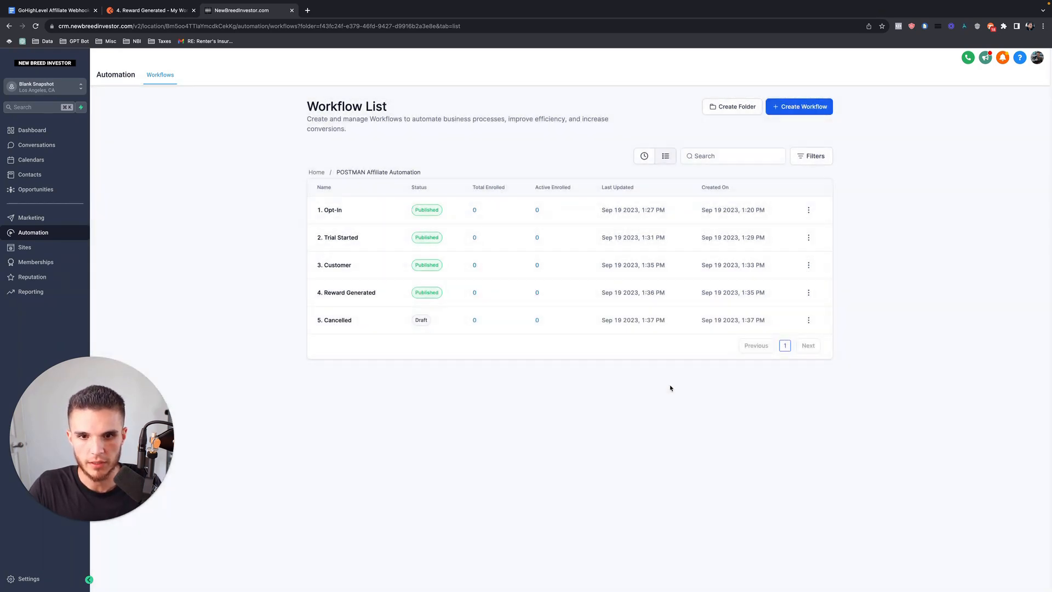
Copy the 5. Cancelled webhook URL into a new Postman POST request.
left_click(351, 320)
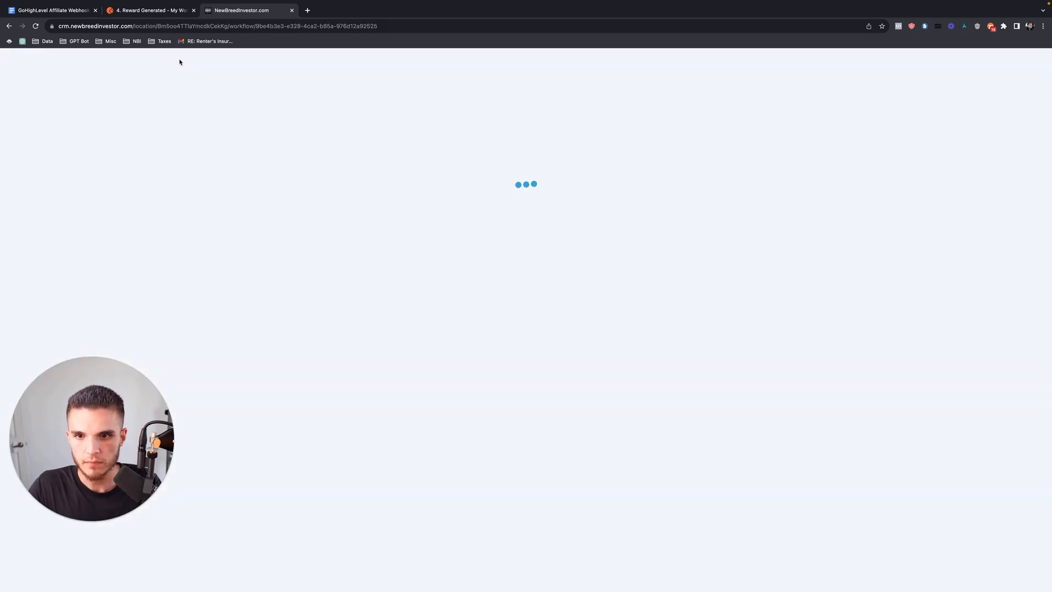
left_click(528, 125)
left_click(1034, 198)
left_click(148, 10)
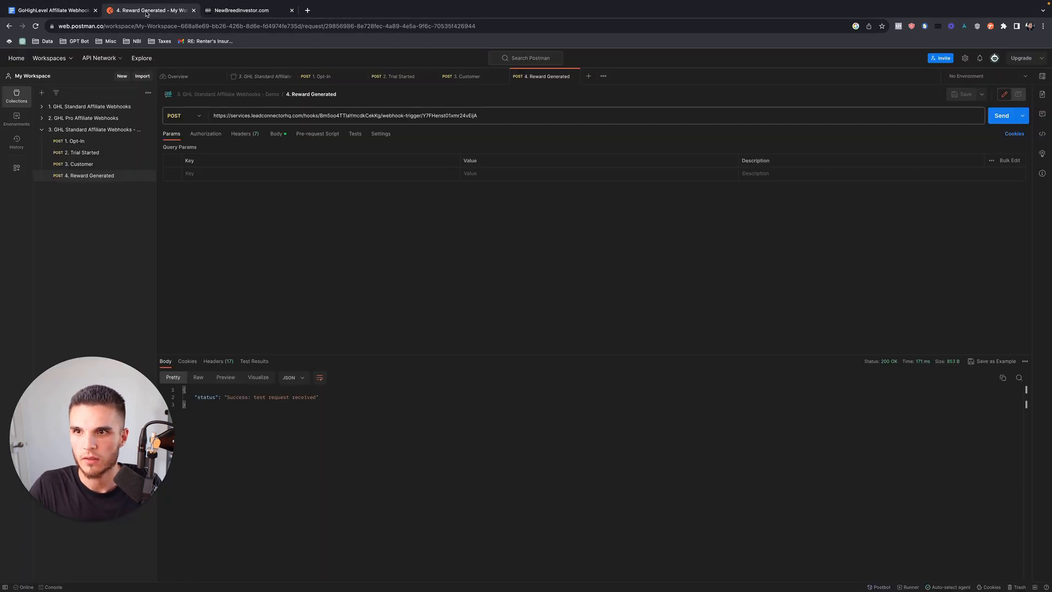
left_click(588, 77)
left_click(205, 116)
left_click(191, 146)
left_click(241, 115)
key("ctrl+v")
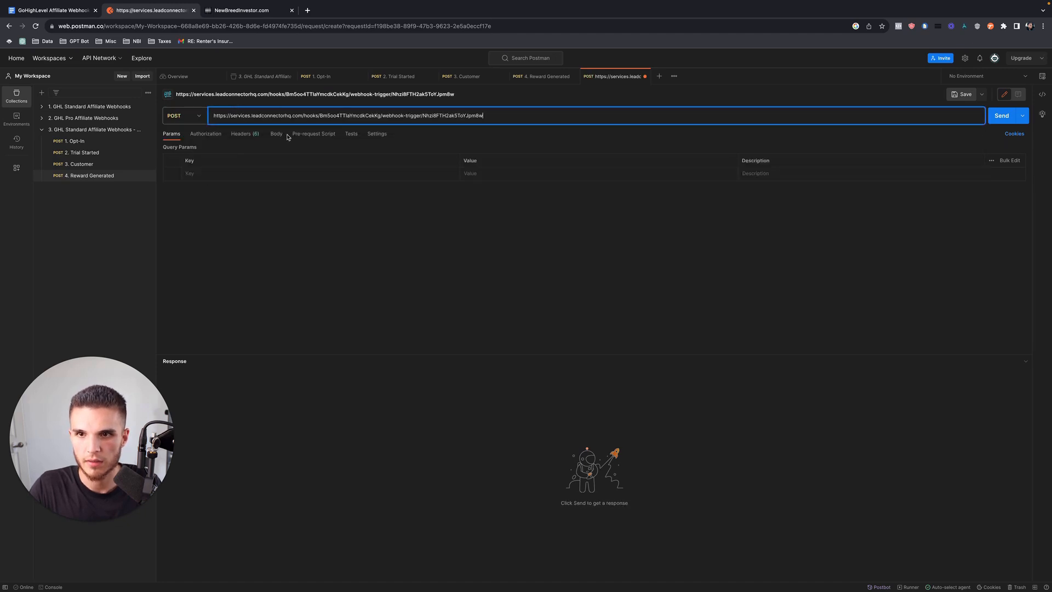
Set the body to raw JSON and paste the Webhook Data JSON from the tutorial.
left_click(273, 135)
left_click(305, 150)
left_click(395, 154)
left_click(395, 190)
left_click(54, 11)
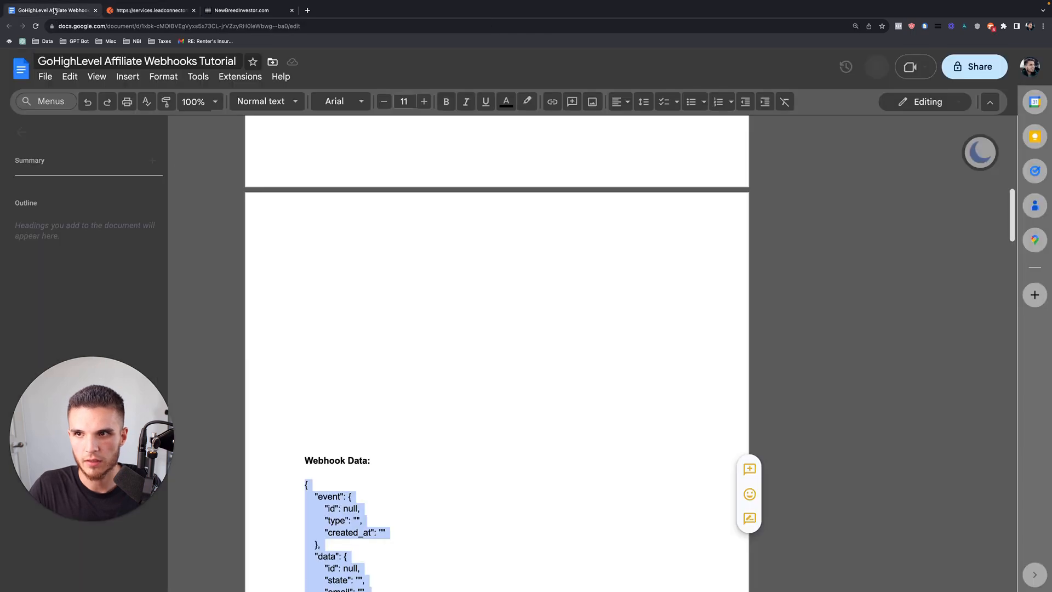
right_click(315, 496)
left_click(351, 193)
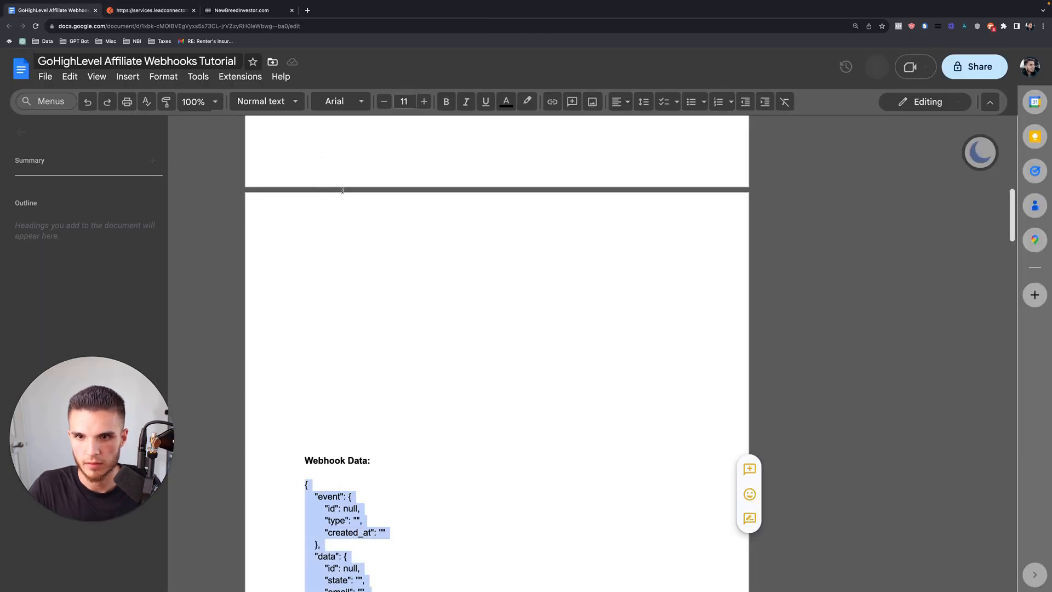
left_click(166, 12)
key("super+v")
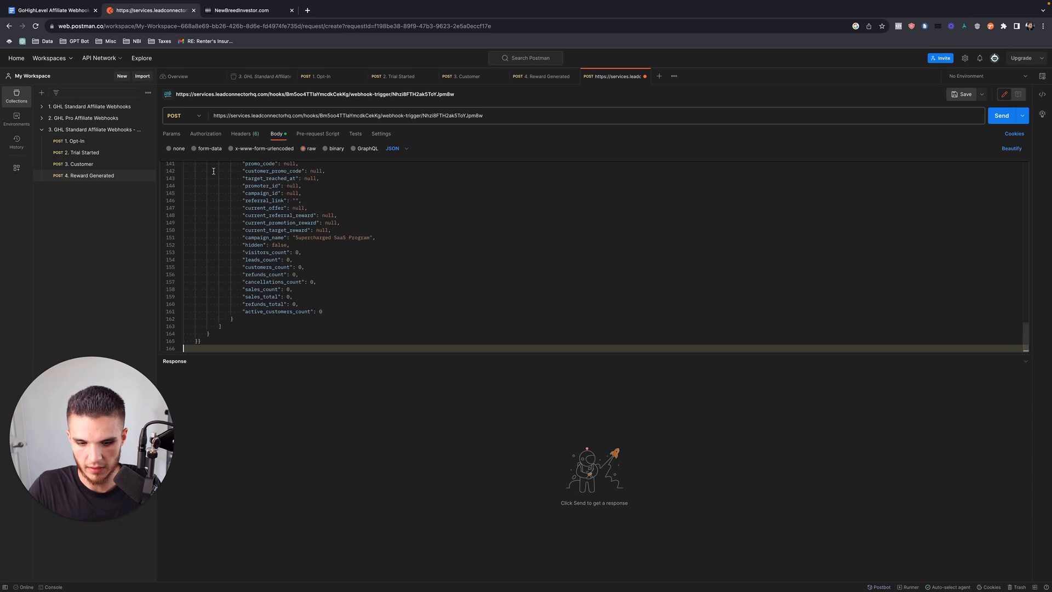
Enter a cancelled-stage test email and send the request to the webhook.
scroll(240, 234, "up", 10)
left_click(236, 231)
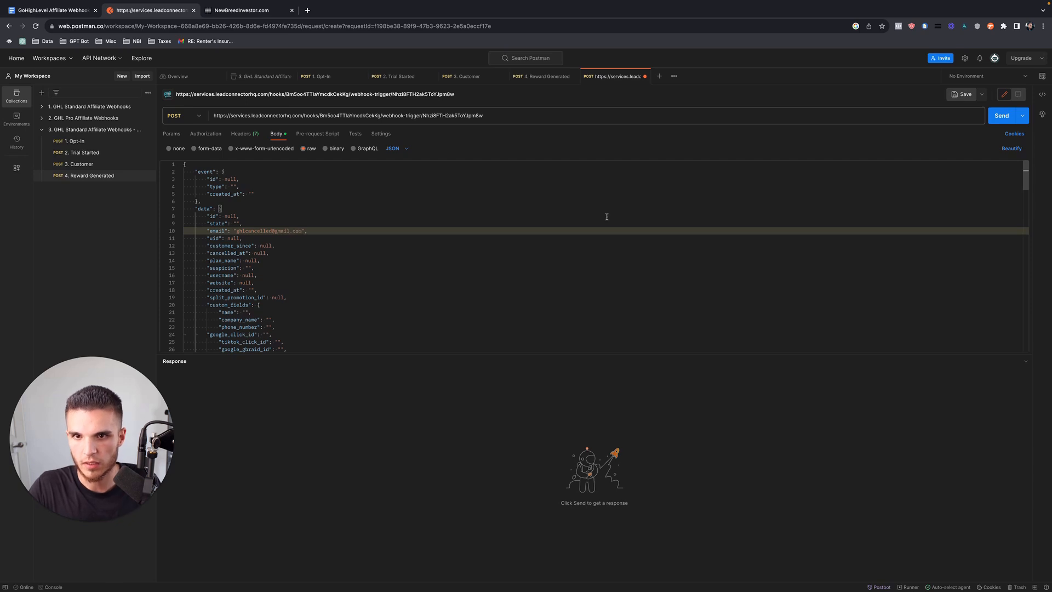
left_click(1001, 116)
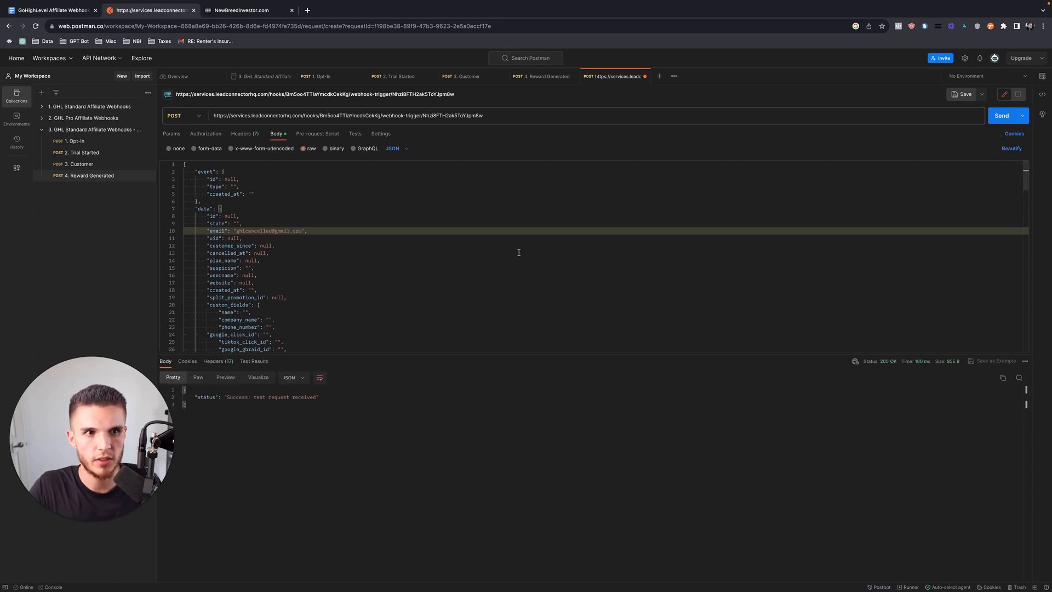
key("ctrl+Tab")
Map the received cancelled test request, save the workflow and re-save Create/Update Contact.
left_click(738, 240)
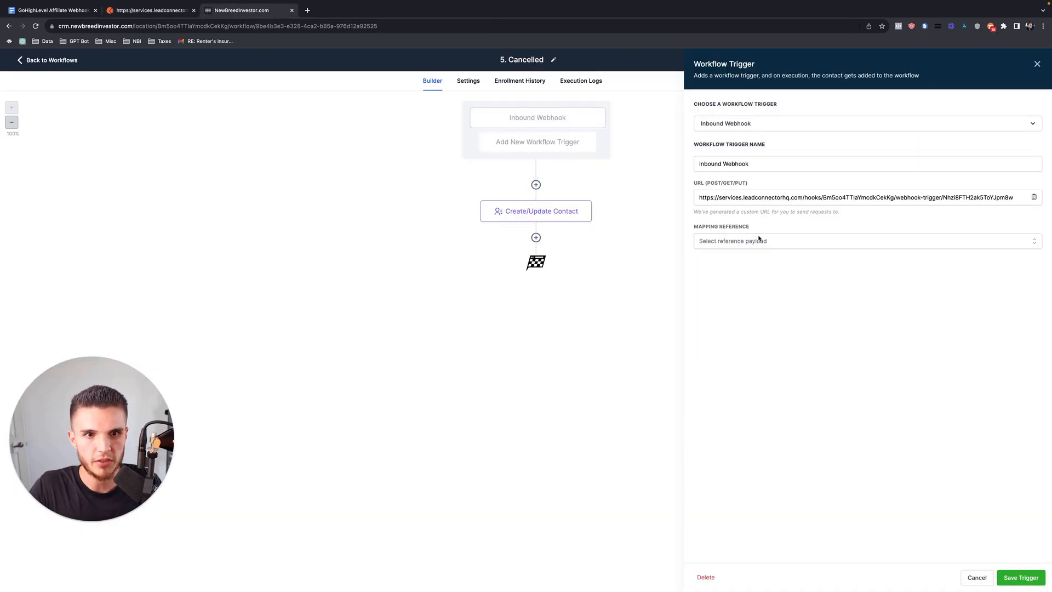
left_click(768, 259)
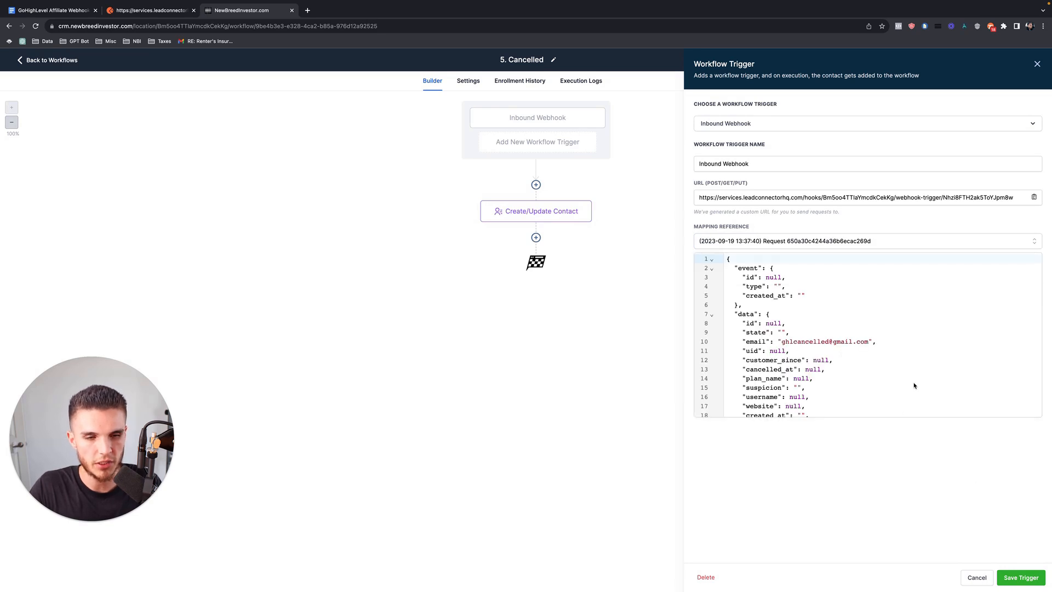
left_click(1021, 577)
left_click(1024, 61)
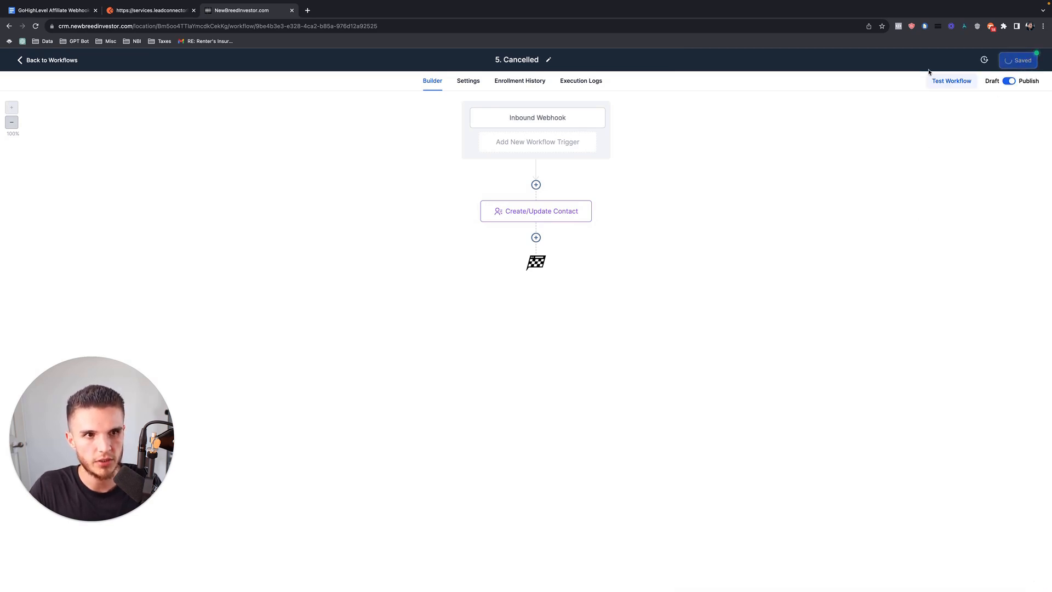
left_click(550, 212)
left_click(1022, 577)
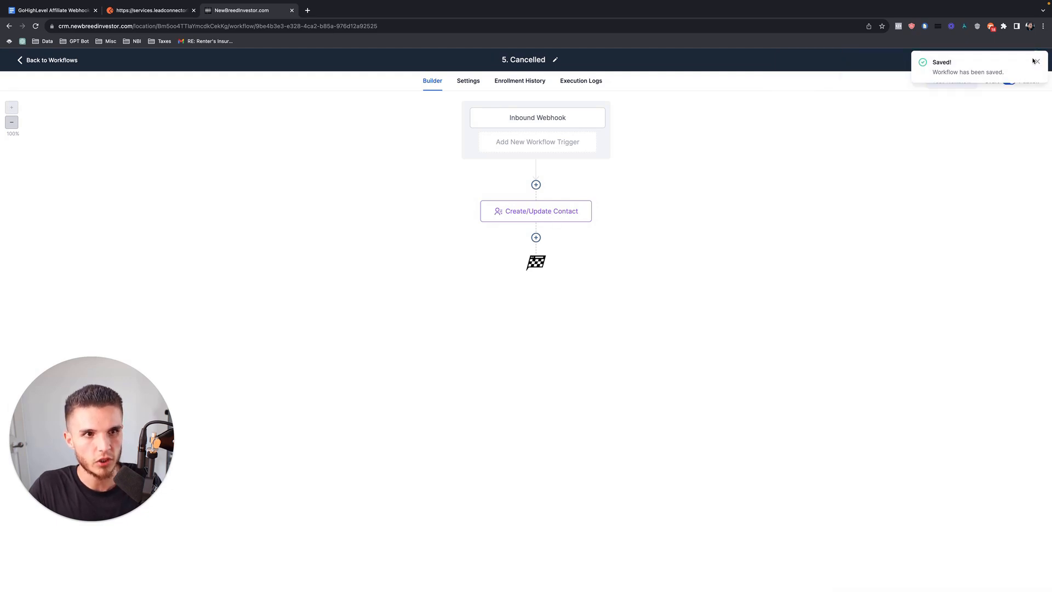
left_click(161, 13)
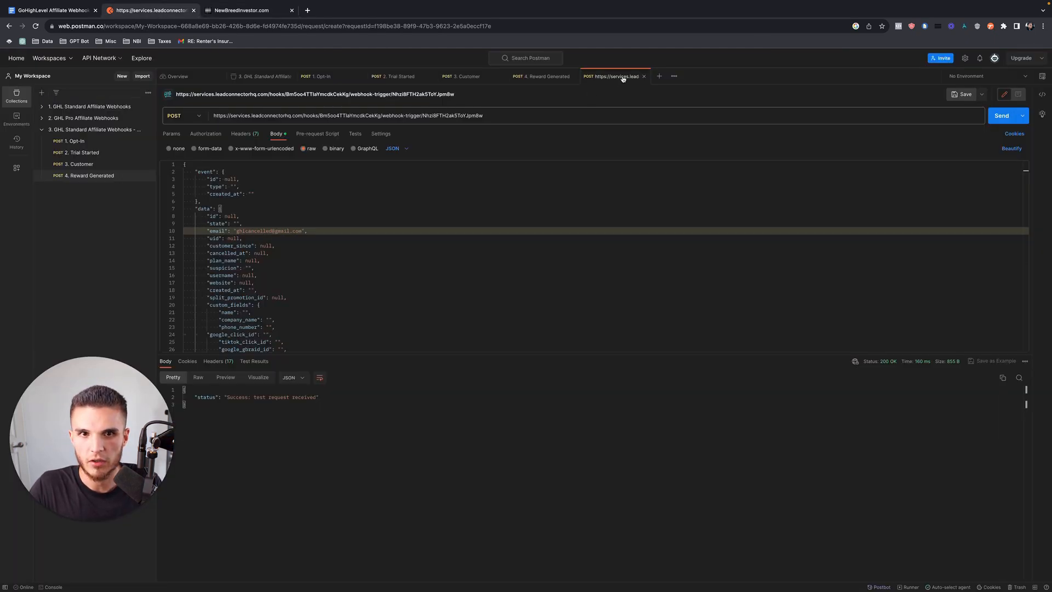
Save the request as '5. Cancelled' in the demo collection, then view the collection overview.
left_click(965, 95)
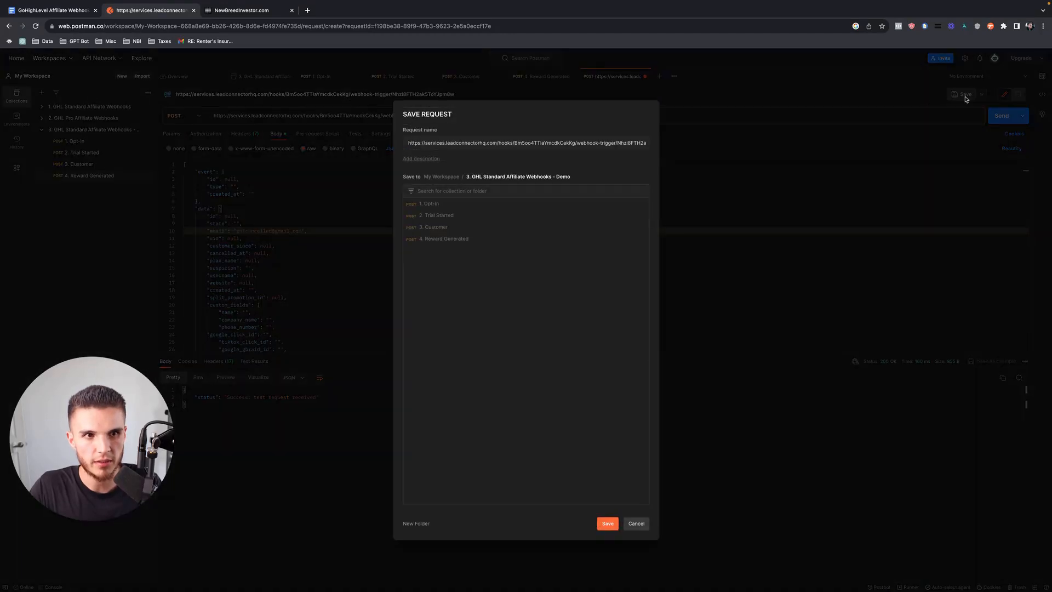
triple_click(467, 143)
type("5. Ca")
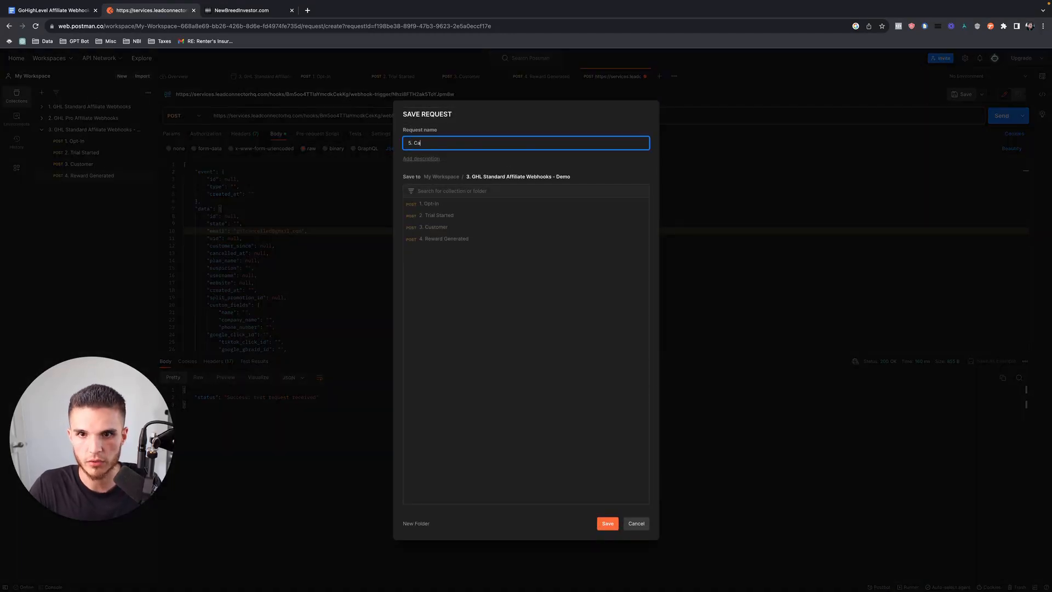
type("ncelled")
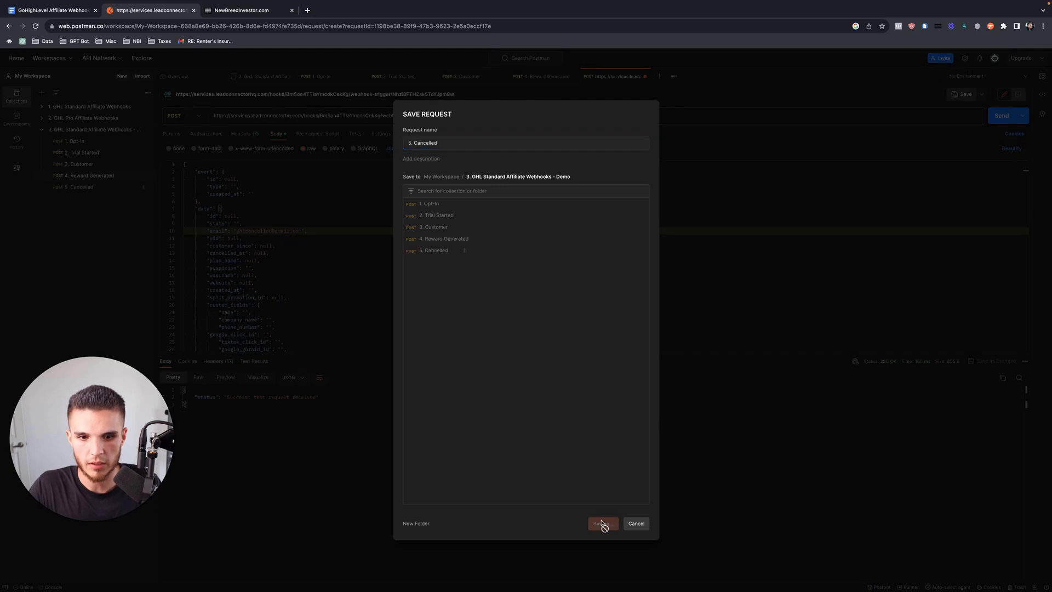
left_click(608, 524)
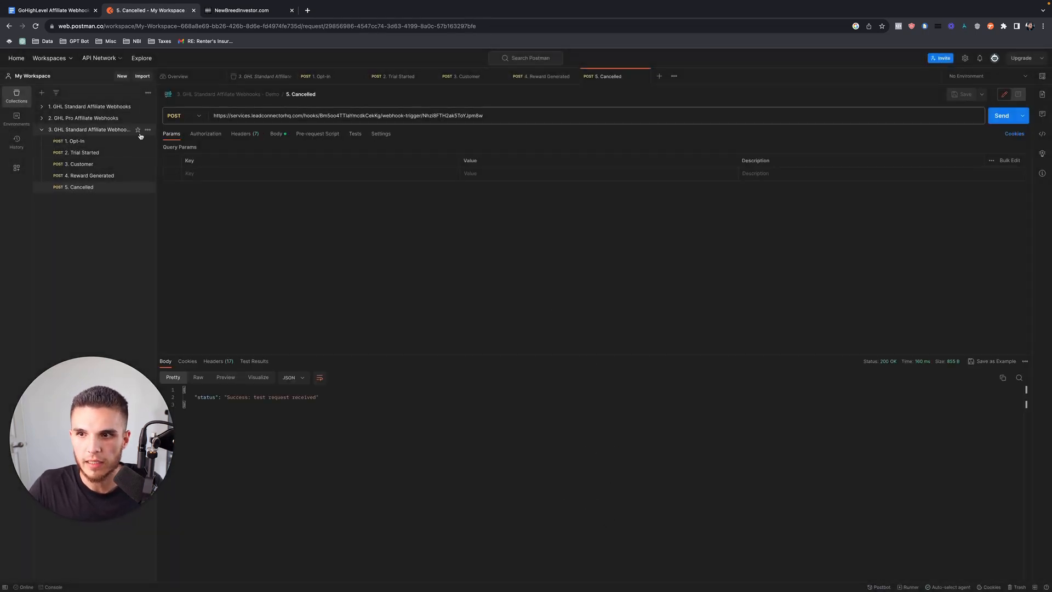
left_click(81, 130)
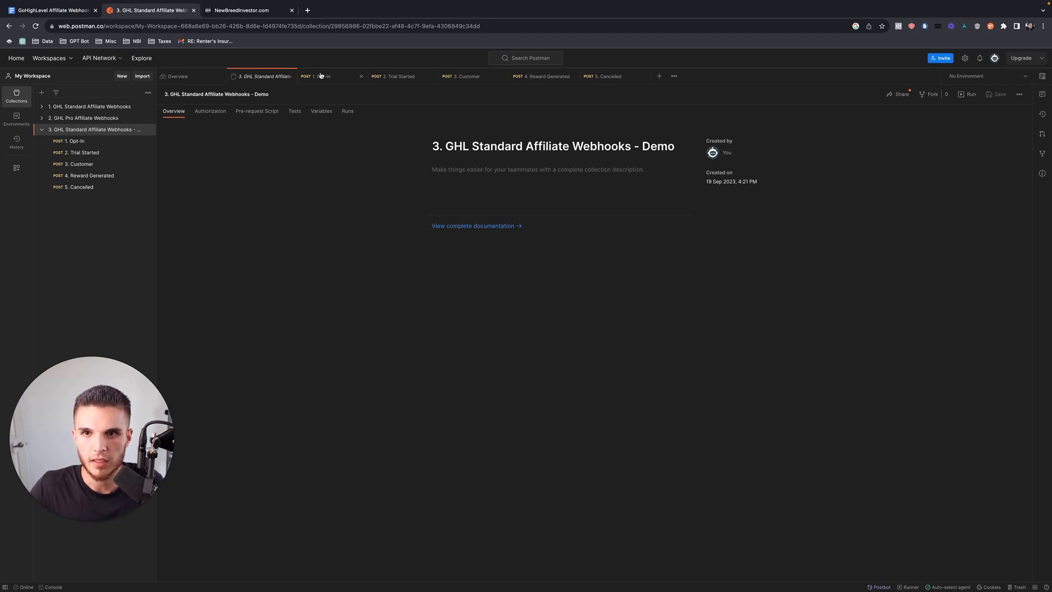
Open the 5. Cancelled workflow and inspect its Inbound Webhook trigger.
left_click(233, 13)
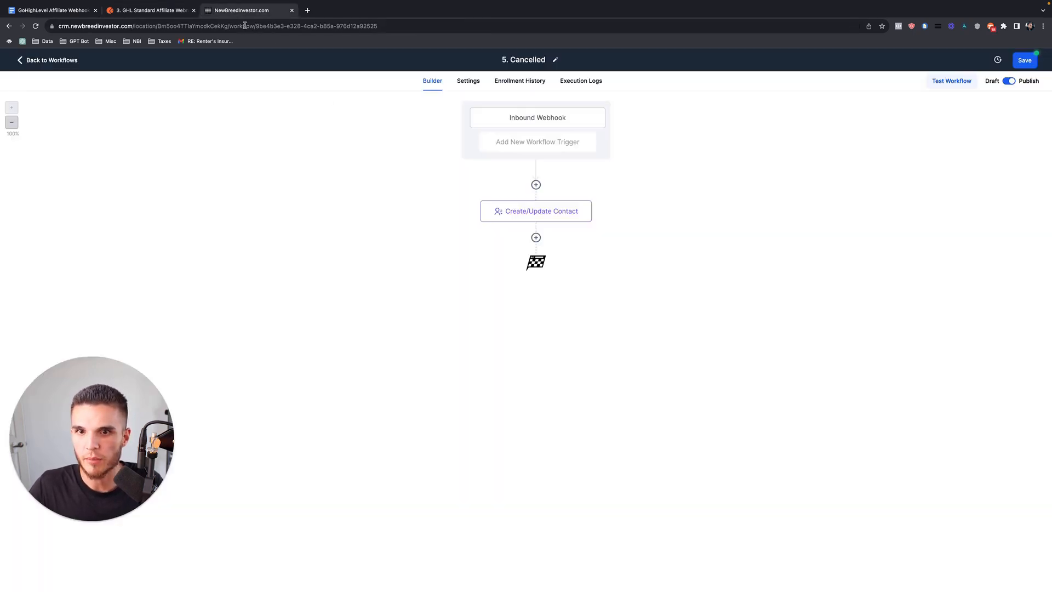
left_click(51, 59)
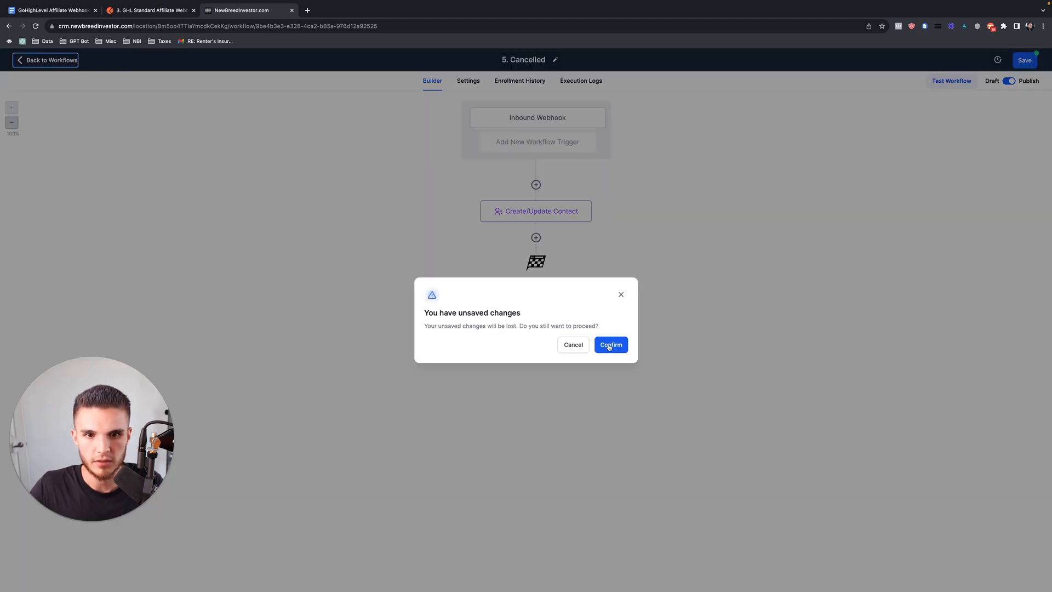
left_click(608, 344)
left_click(351, 320)
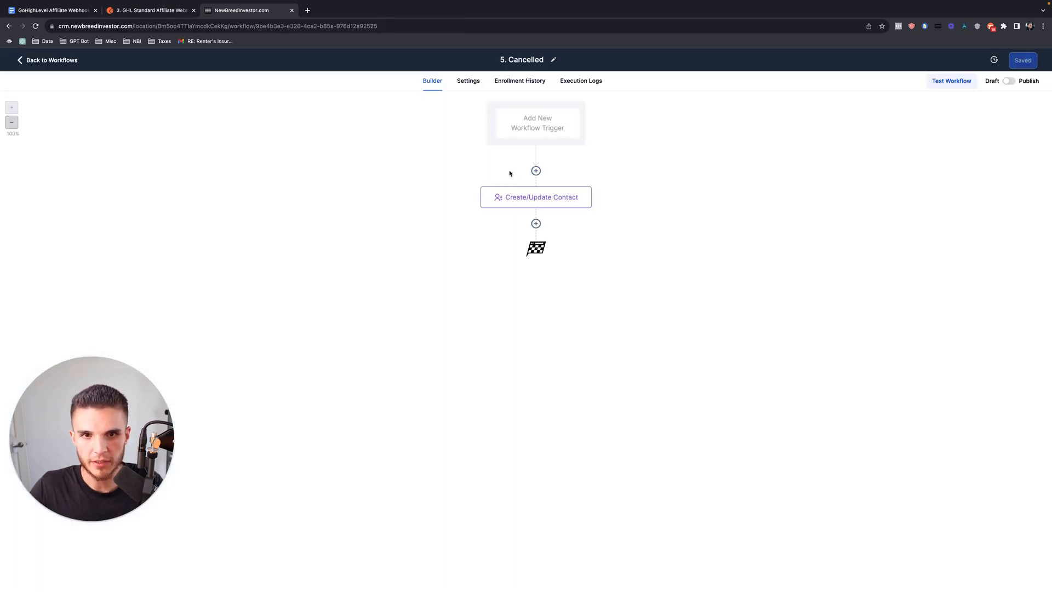
left_click(539, 208)
left_click(546, 123)
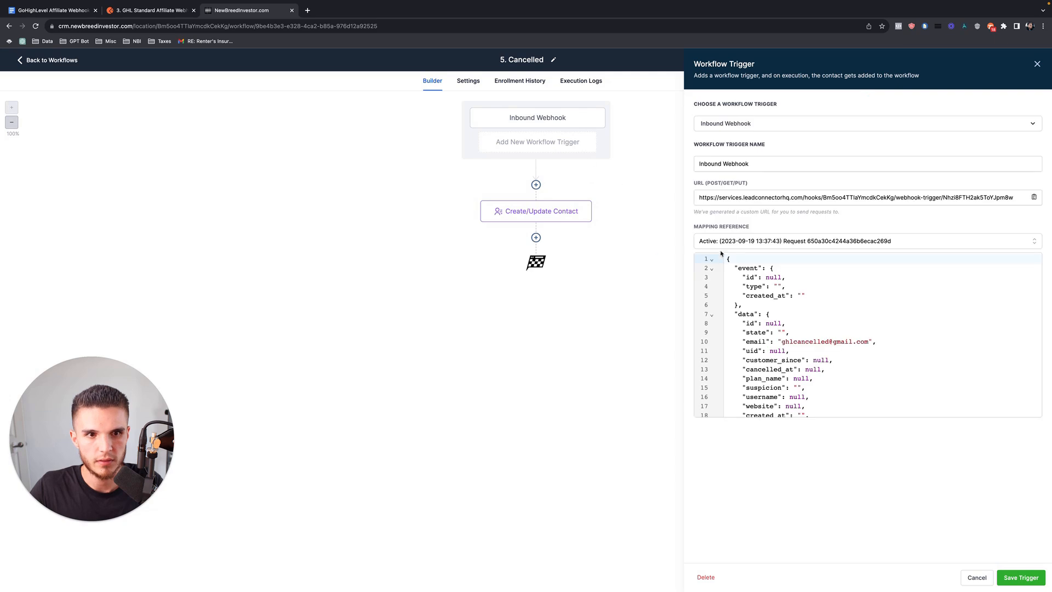
left_click(1037, 65)
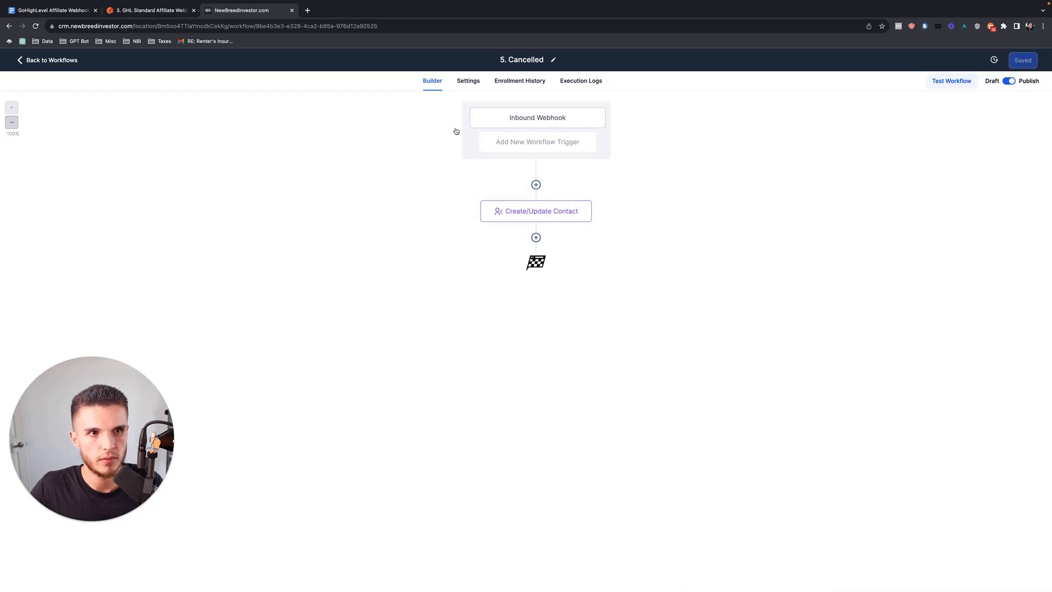
Return to the POSTMAN Affiliate Automation workflow list after a glance at Postman.
left_click(85, 53)
left_click(148, 10)
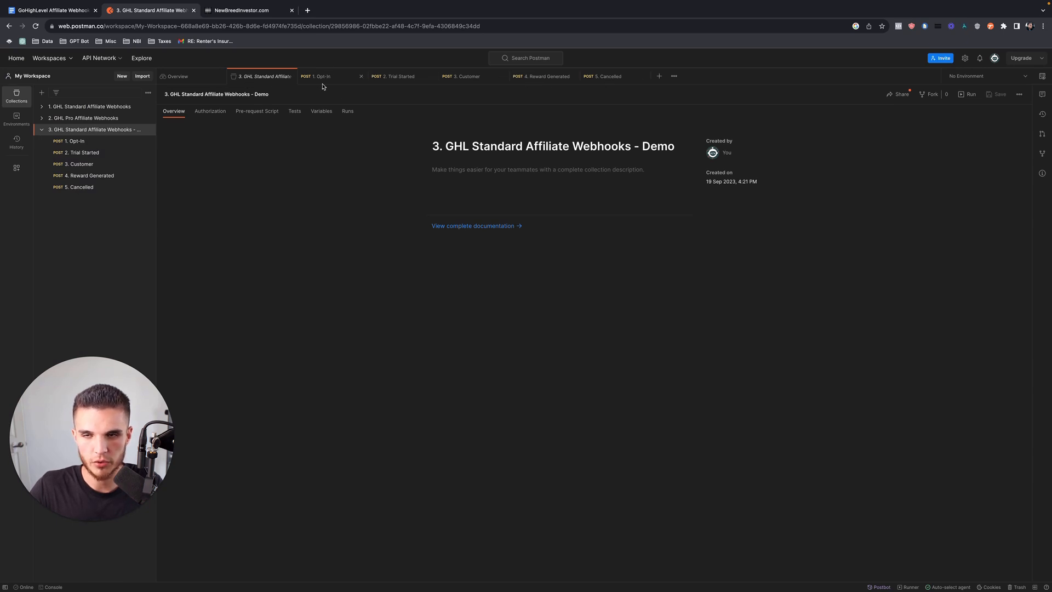
left_click(226, 8)
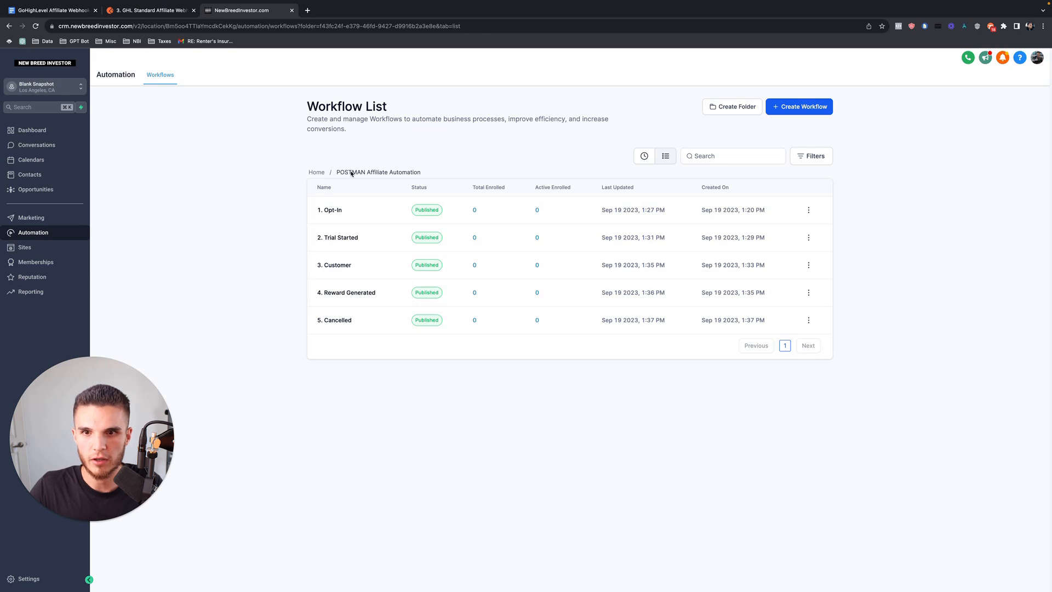
Open the 1. Opt-In workflow and view its Inbound Webhook trigger.
left_click_drag(338, 175, 421, 173)
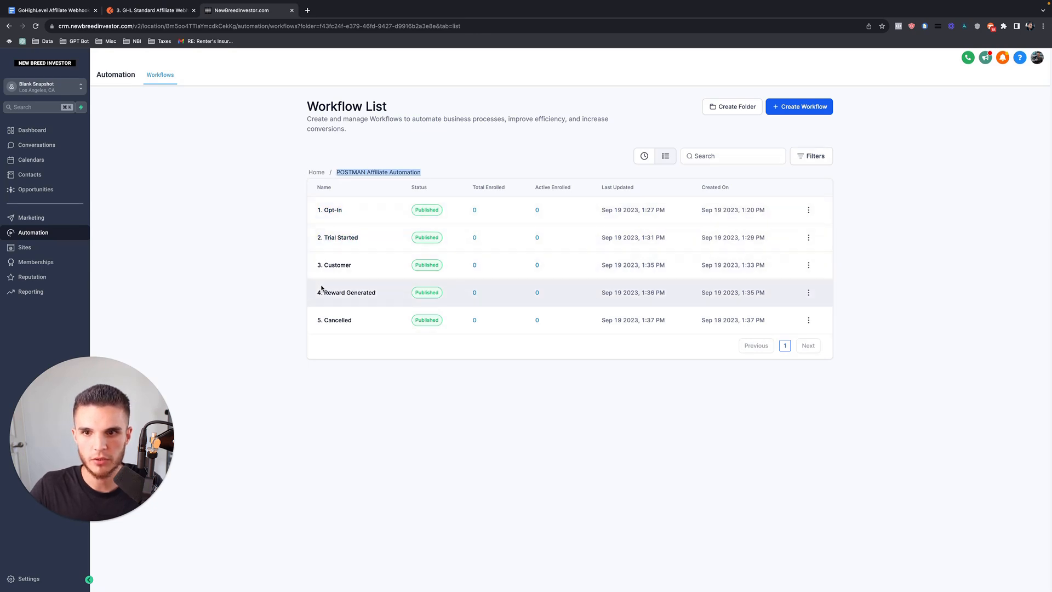
left_click(263, 225)
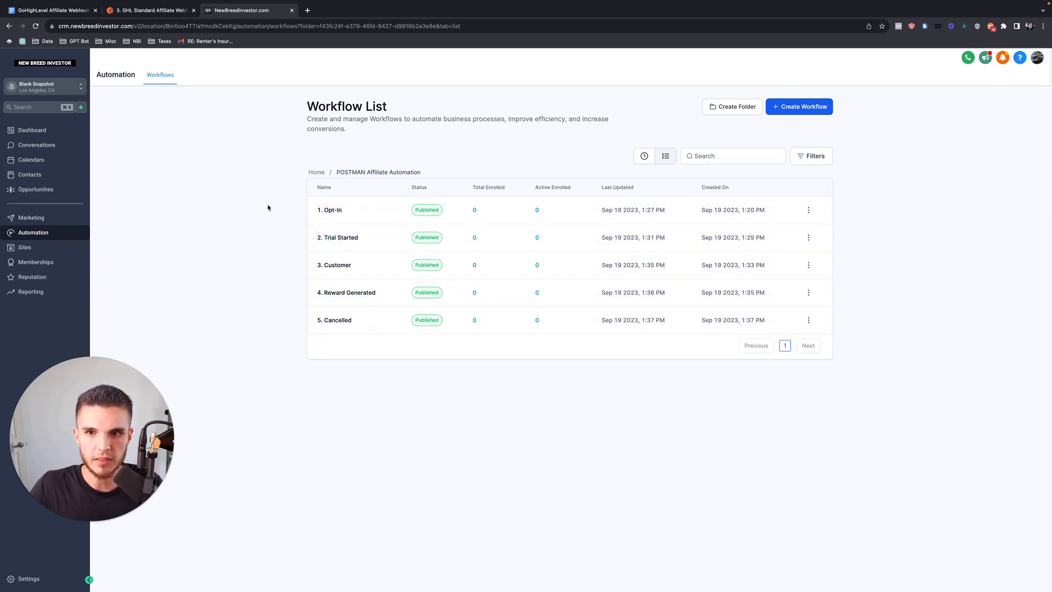
left_click(329, 214)
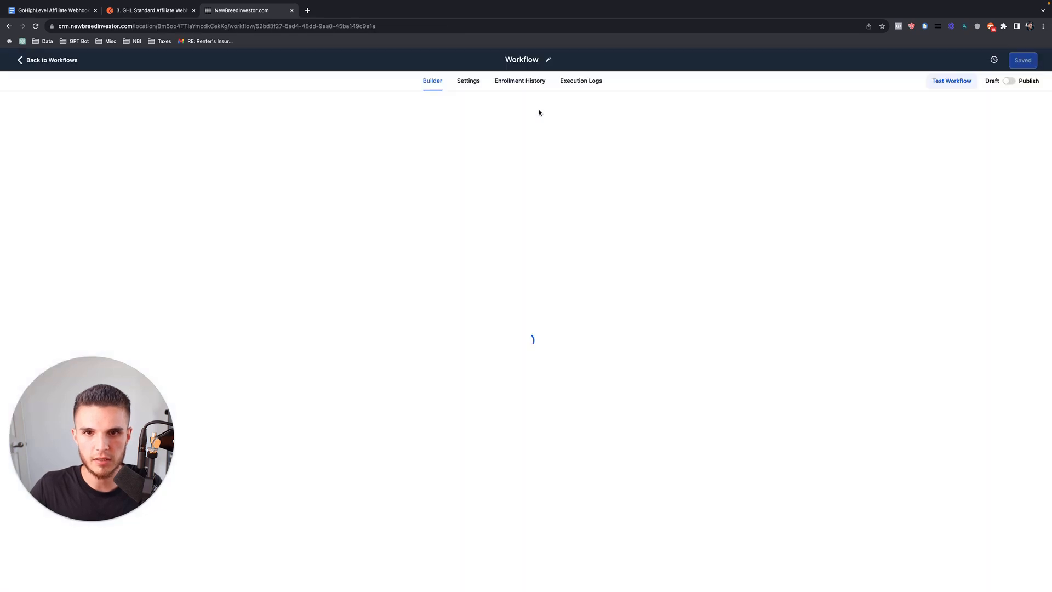
left_click(535, 121)
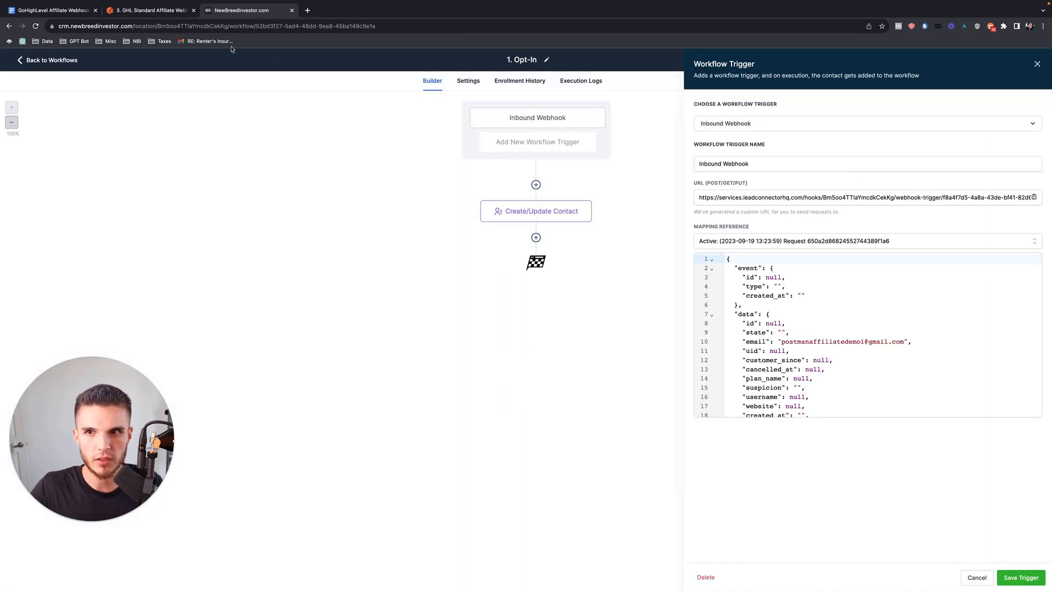
Check the Postman collection, return to the workflow list, then bring up the tutorial document.
left_click(166, 12)
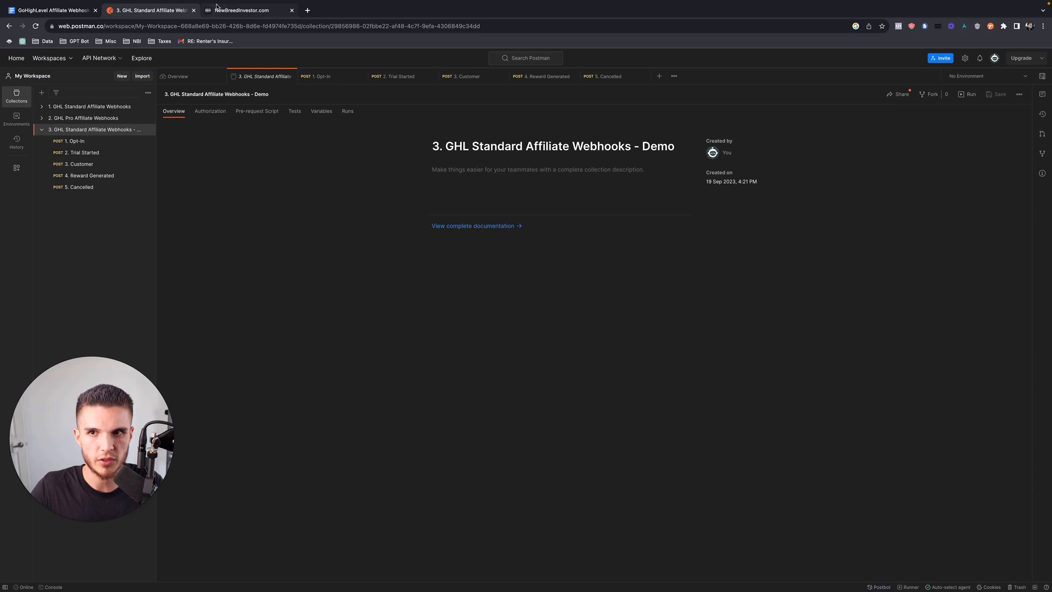
left_click(227, 12)
left_click(50, 60)
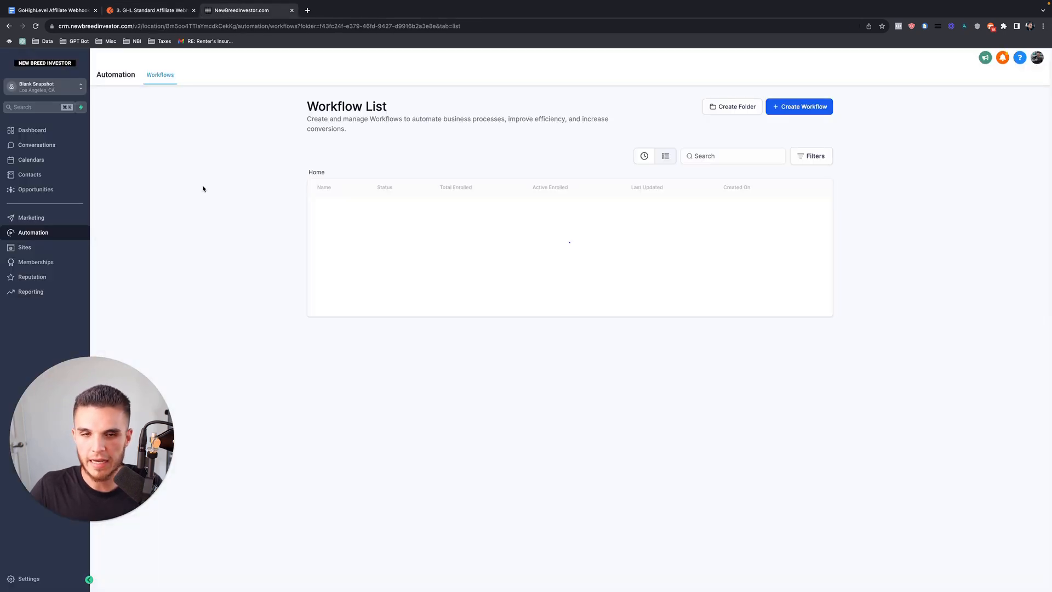
left_click(24, 10)
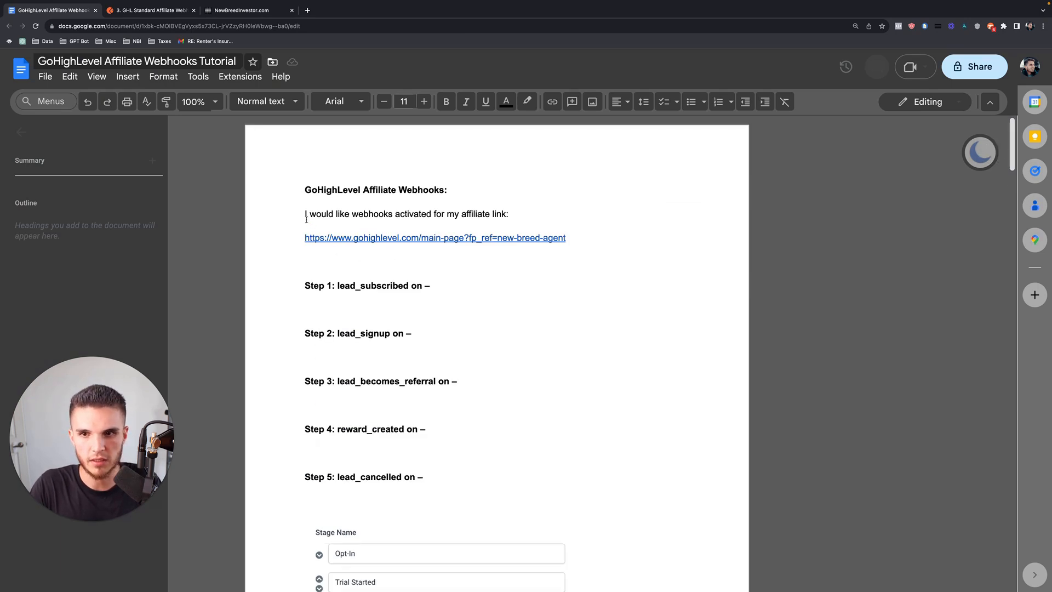
left_click_drag(303, 215, 569, 244)
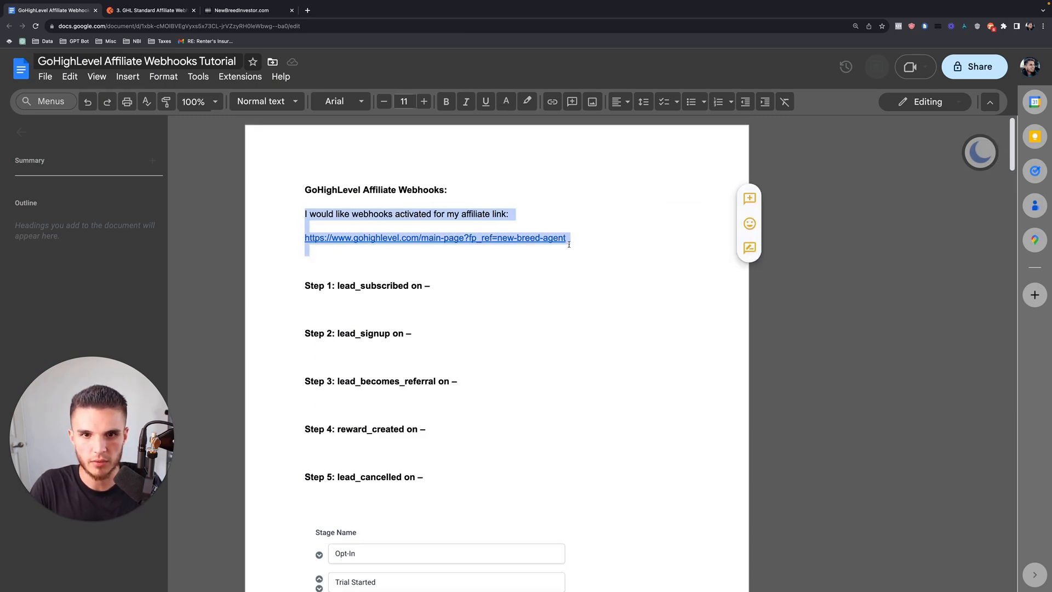
left_click(344, 215)
left_click_drag(304, 215, 569, 247)
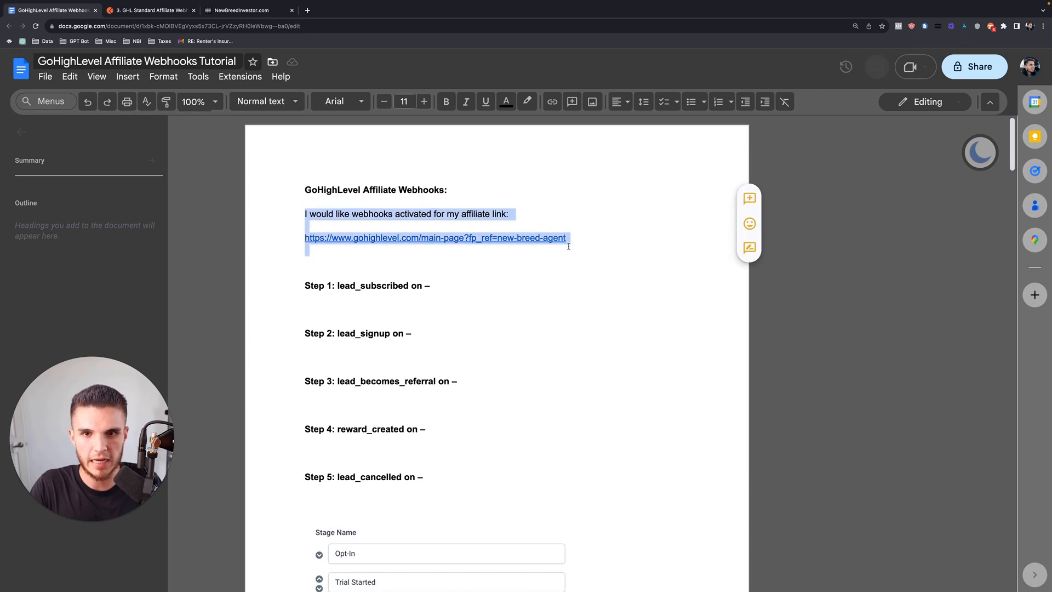
left_click(566, 256)
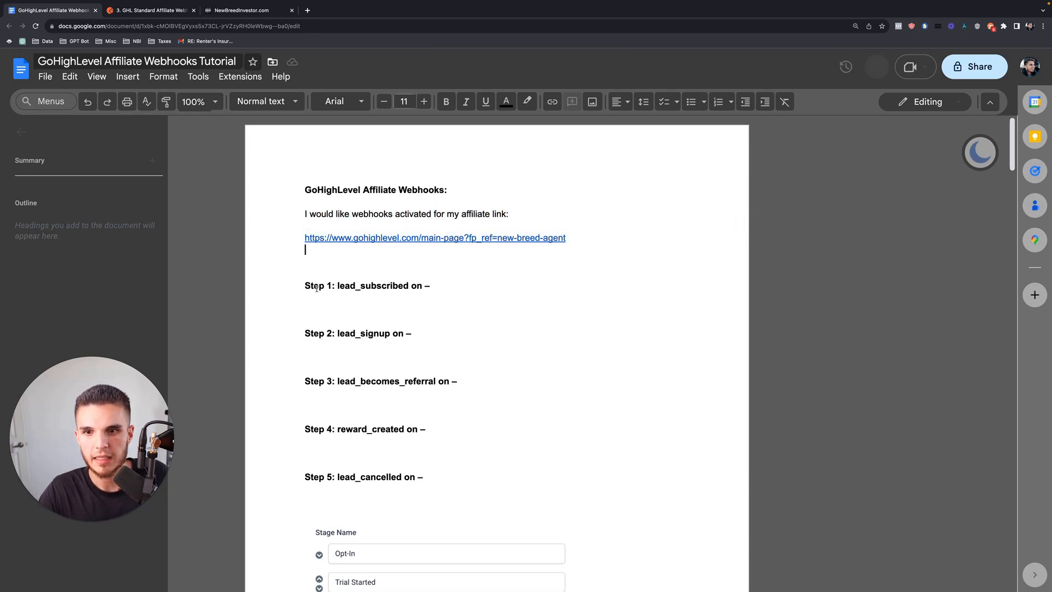
left_click_drag(306, 285, 448, 480)
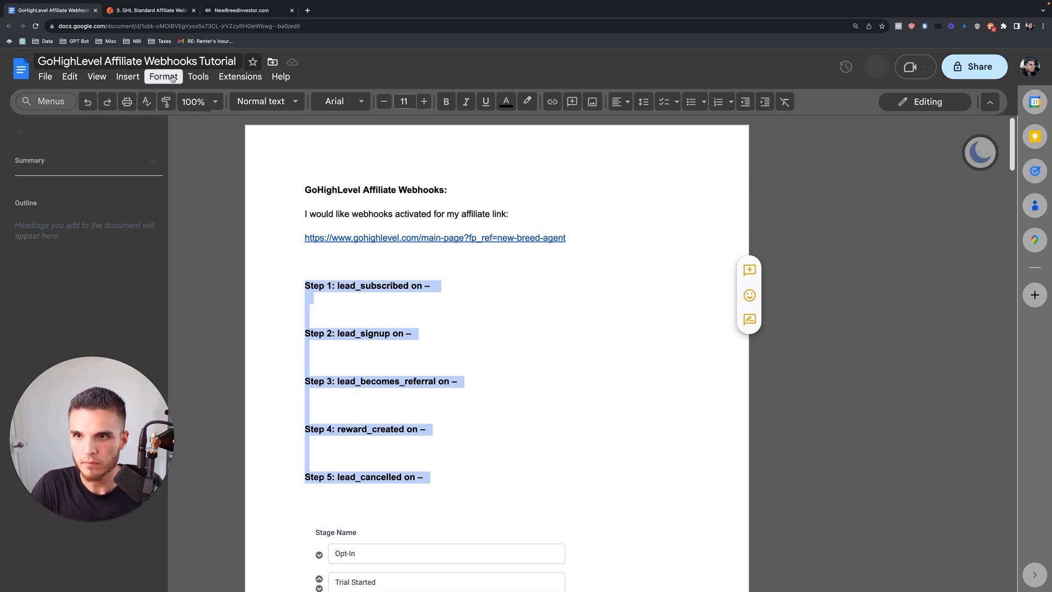
Copy the 1. Opt-In webhook URL and paste it under Step 1 of the tutorial doc.
left_click(242, 10)
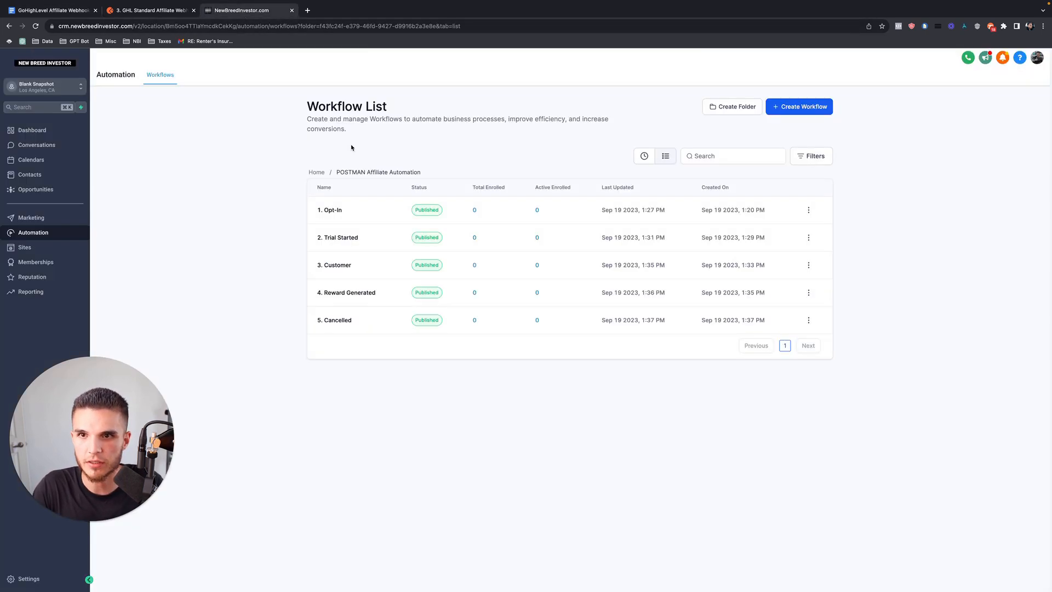
left_click(335, 207)
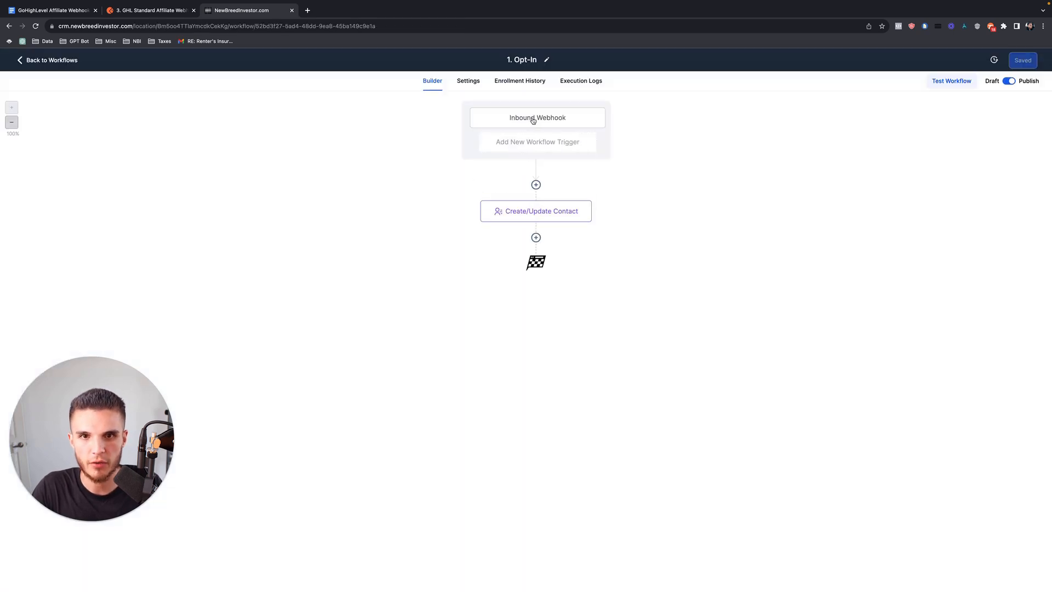
left_click(533, 119)
left_click(1033, 198)
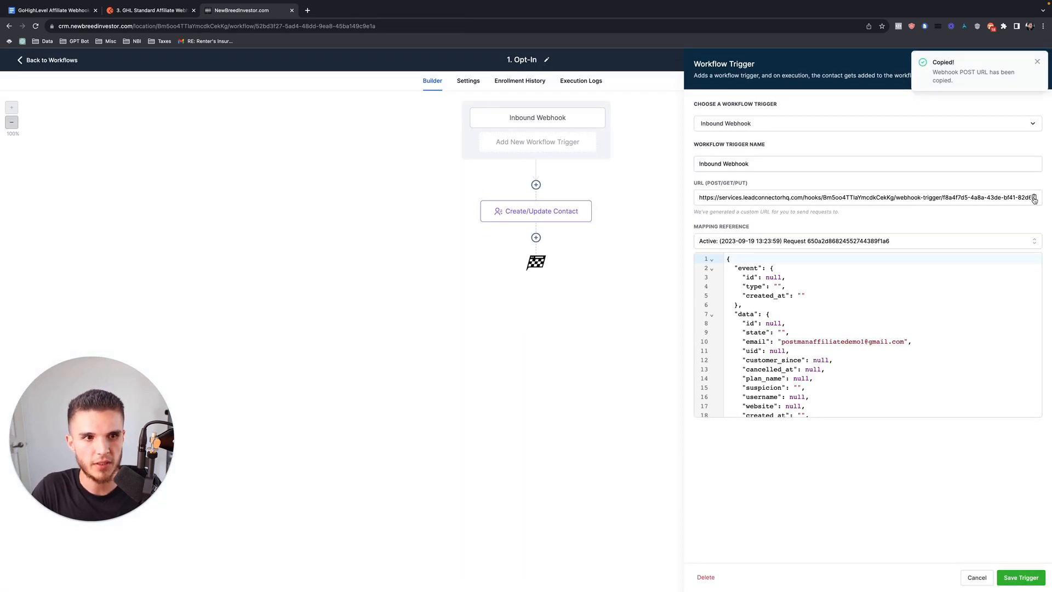
left_click(53, 11)
left_click(453, 305)
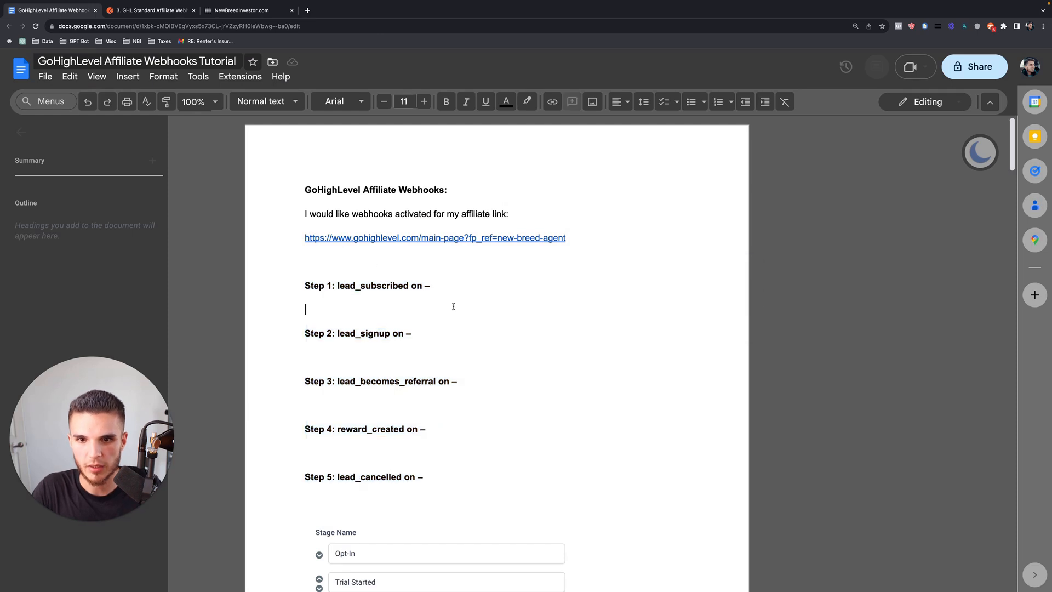
key("ctrl+v")
key("Return")
left_click(406, 369)
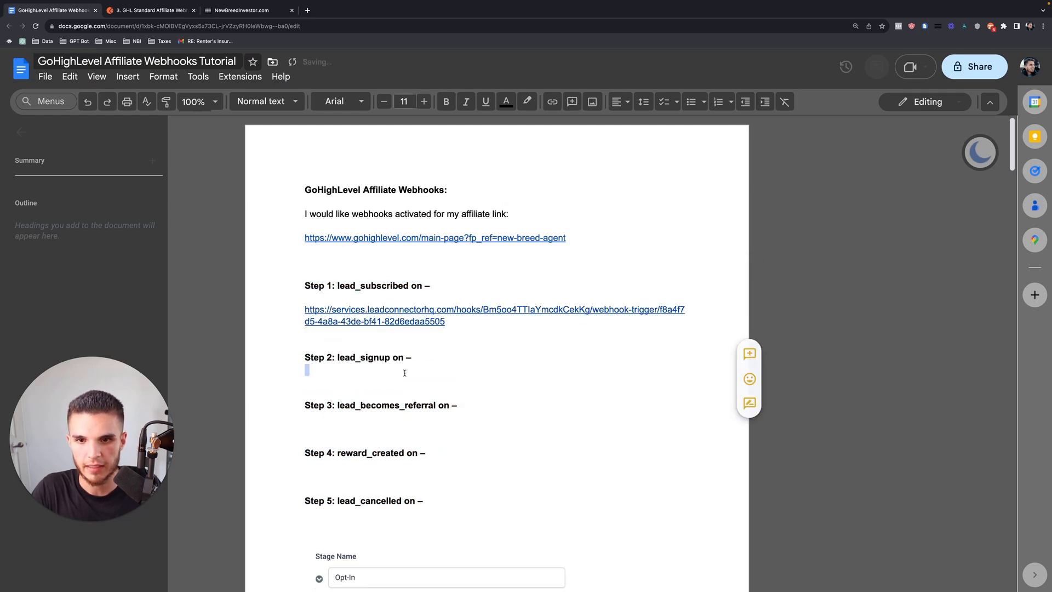
Paste the 2. Trial Started webhook URL under Step 2 and open a blank line under Step 3.
left_click(250, 10)
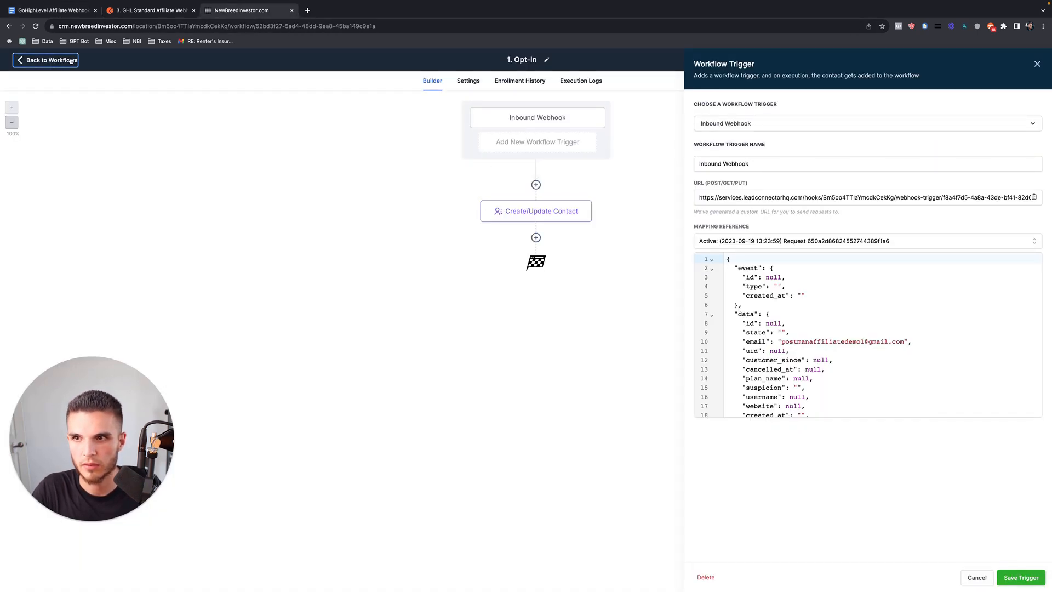
left_click(50, 60)
left_click(347, 240)
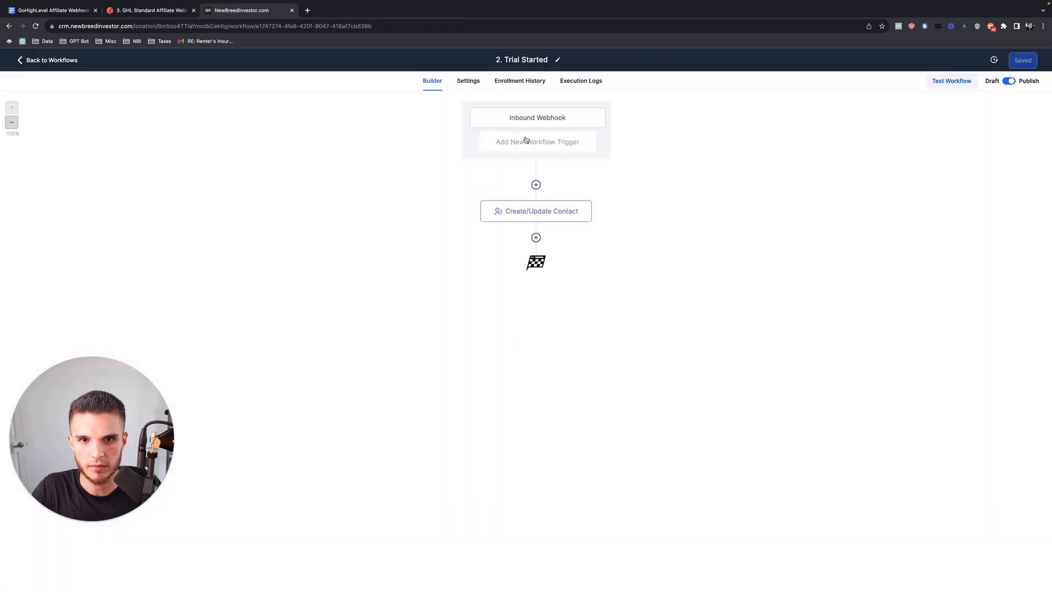
left_click(530, 122)
left_click(1033, 198)
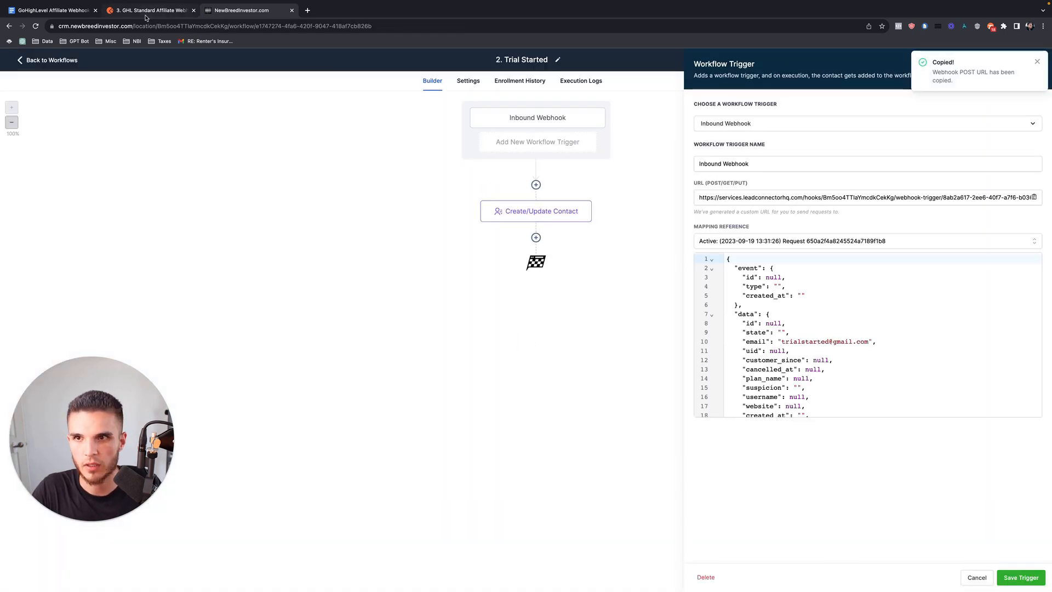
left_click(53, 10)
key("super+v")
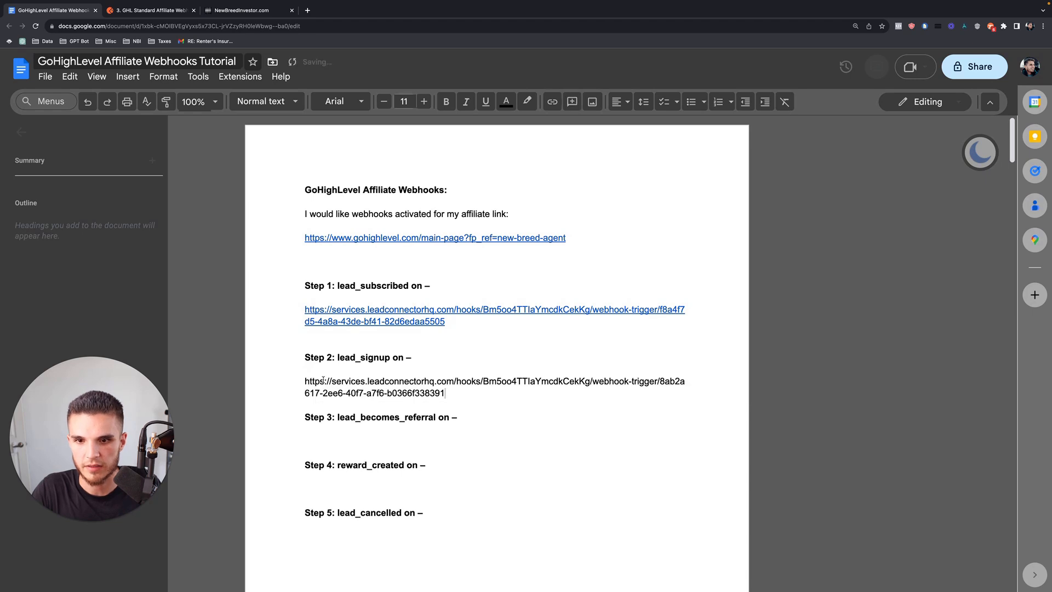
key("Return")
left_click(472, 428)
key("Return")
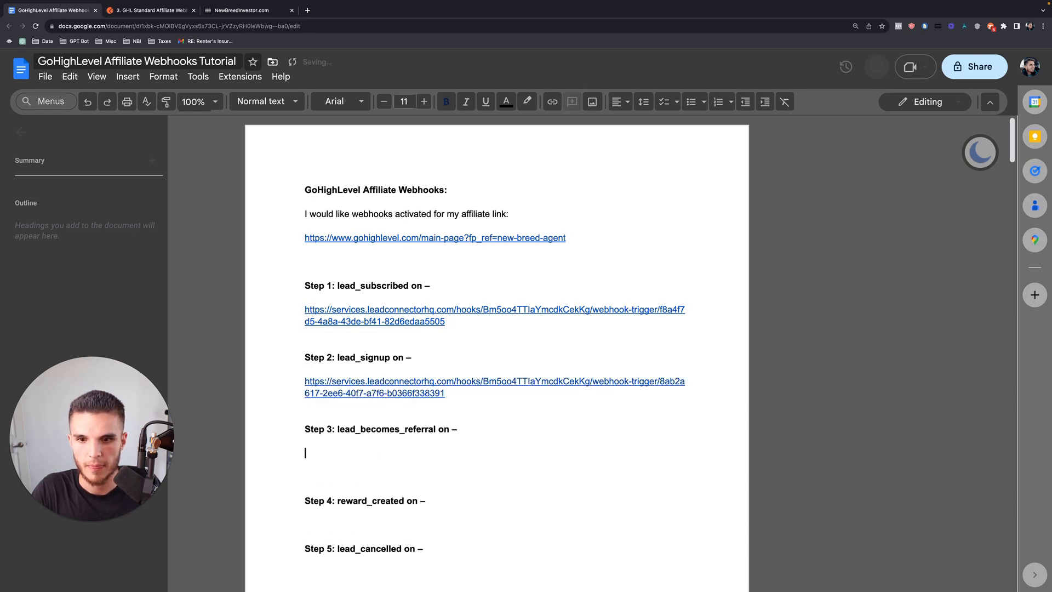
Open the 3. Customer workflow from the workflow list.
left_click(236, 10)
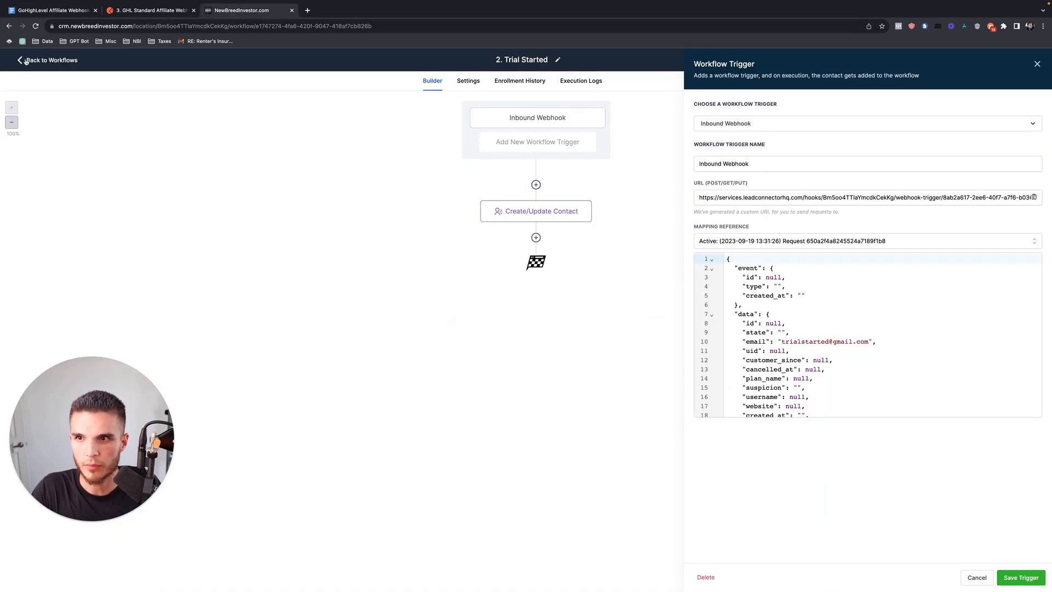
left_click(21, 60)
left_click(349, 263)
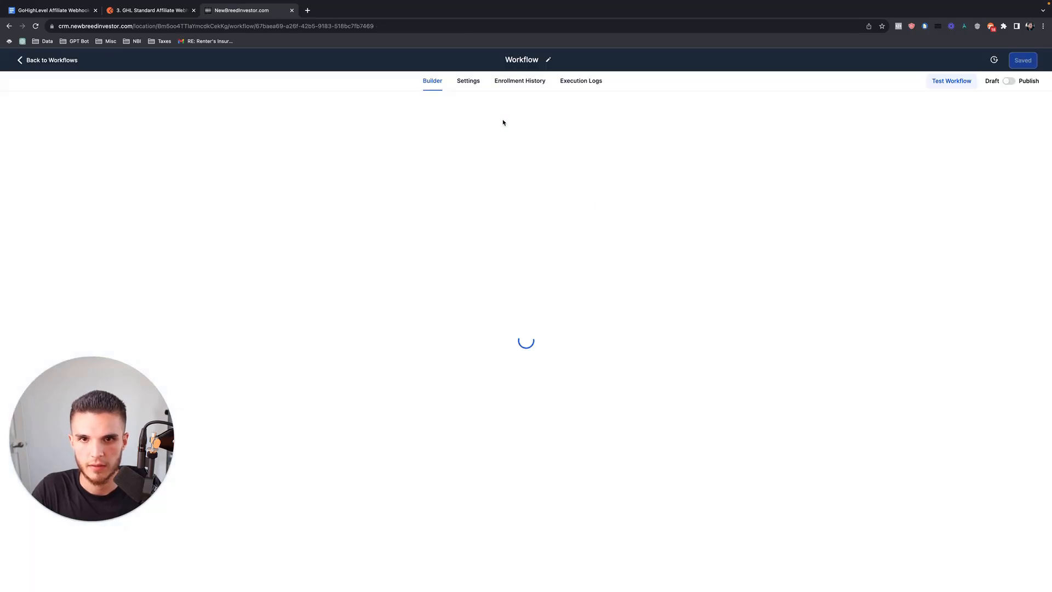
Paste the 3. Customer webhook URL under Step 3, unbolded, and prepare a line under Step 4.
left_click(519, 120)
left_click(1035, 196)
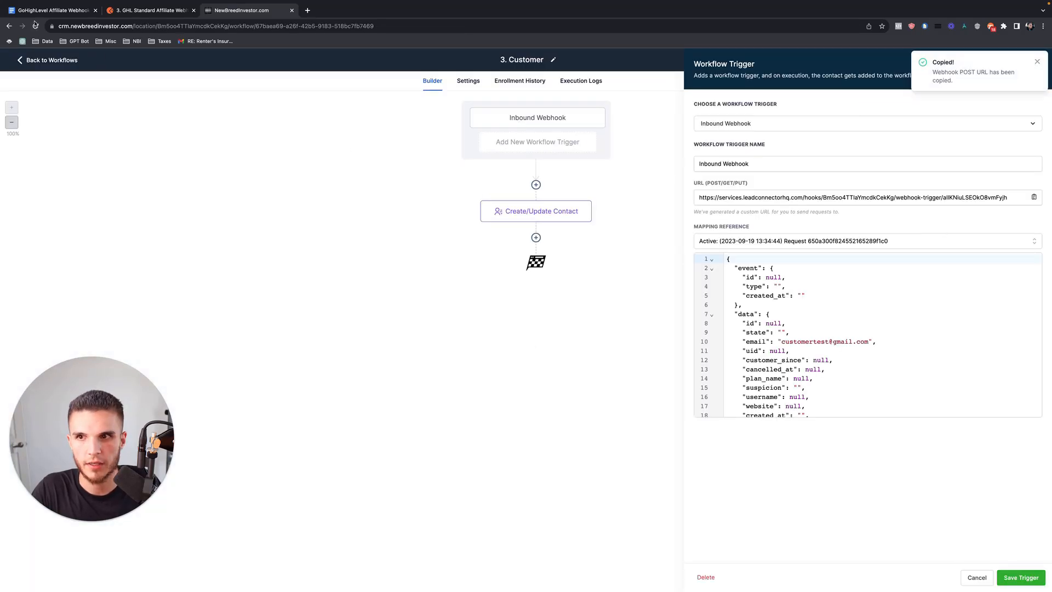
left_click(49, 11)
key("ctrl+v")
key("Return")
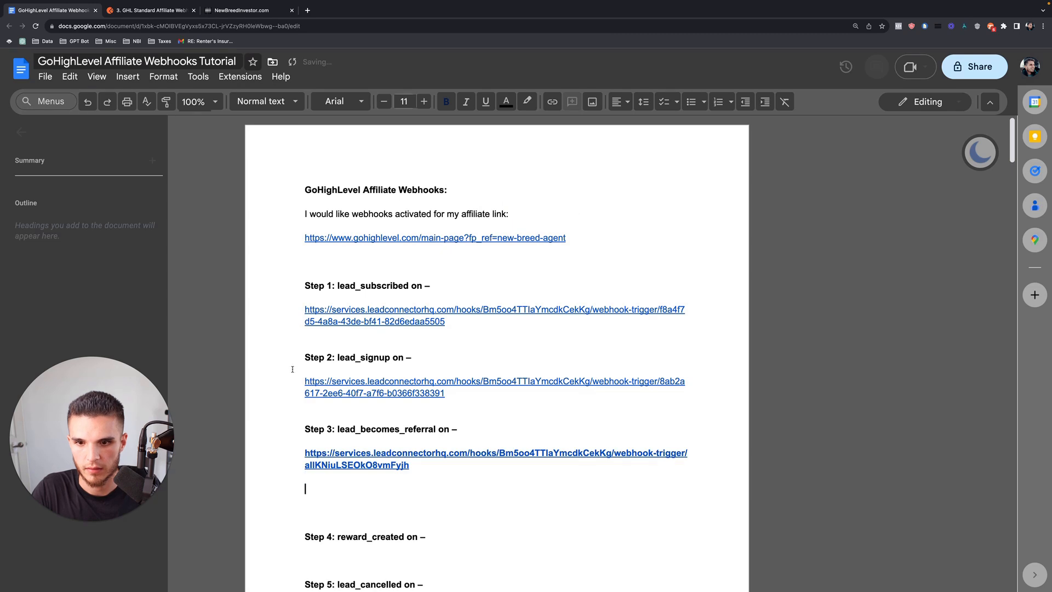
key("shift+Up")
key("shift+Up")
key("ctrl+b")
left_click(321, 512)
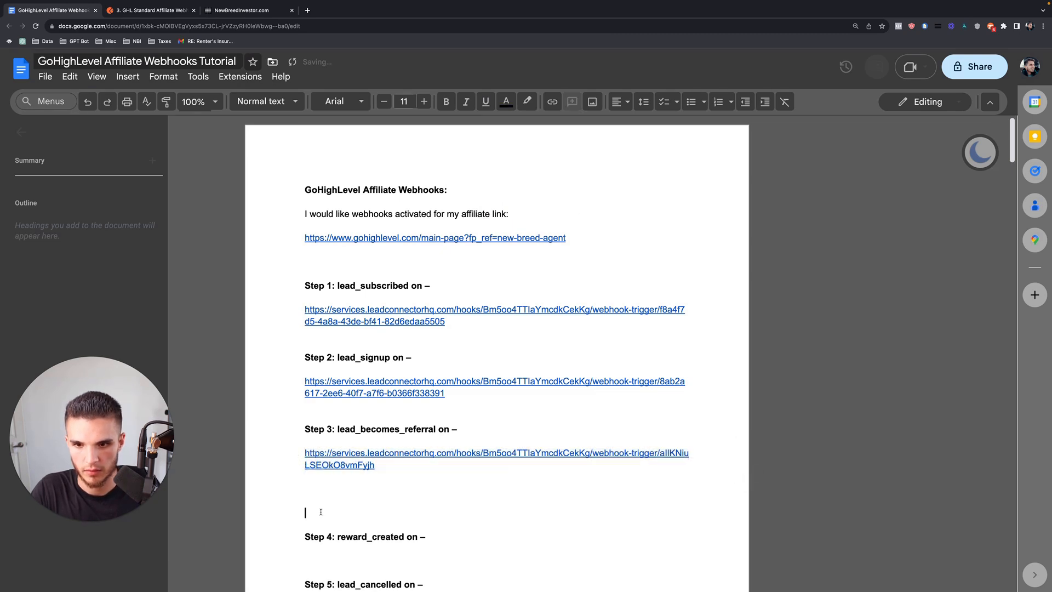
key("BackSpace")
key("BackSpace")
key("BackSpace")
left_click(437, 510)
key("ctrl+b")
key("Return")
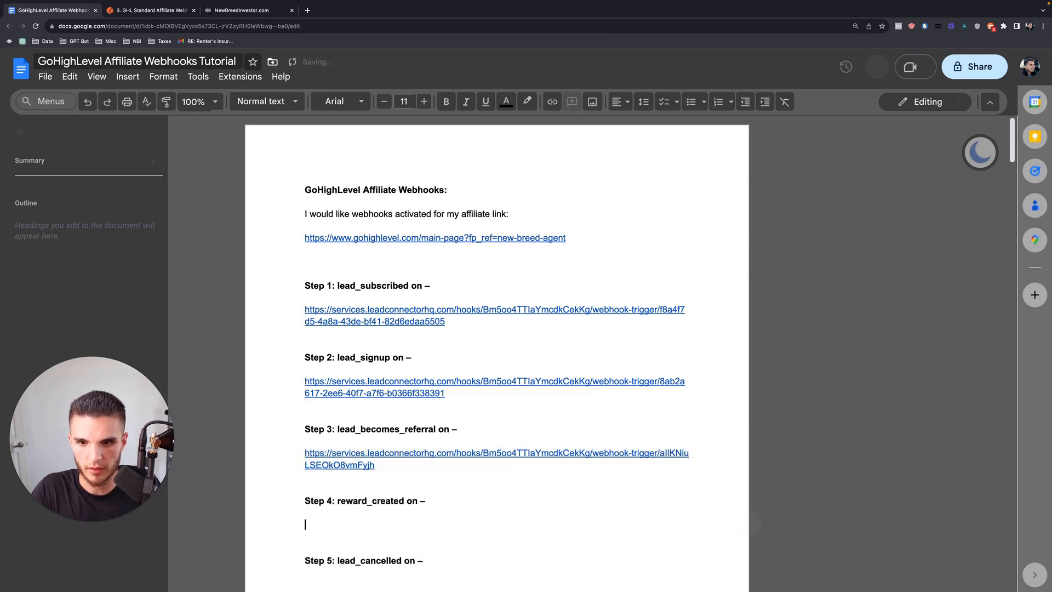
Paste the 4. Reward Generated webhook URL as a link under Step 4 and prepare Step 5.
key("ctrl+Tab")
key("ctrl+Tab")
left_click(64, 61)
left_click(349, 292)
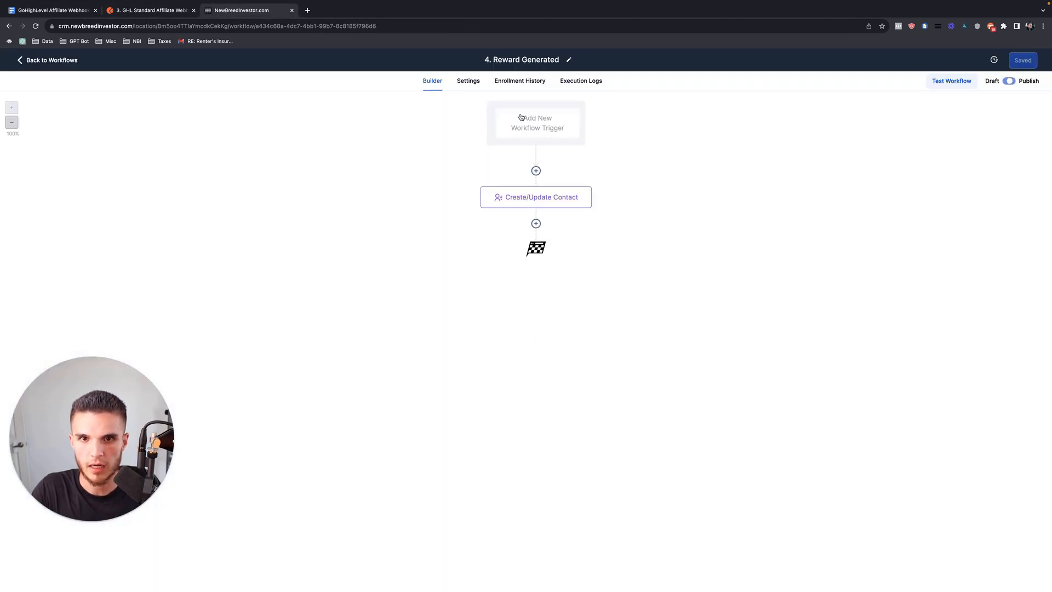
left_click(536, 119)
left_click(1034, 198)
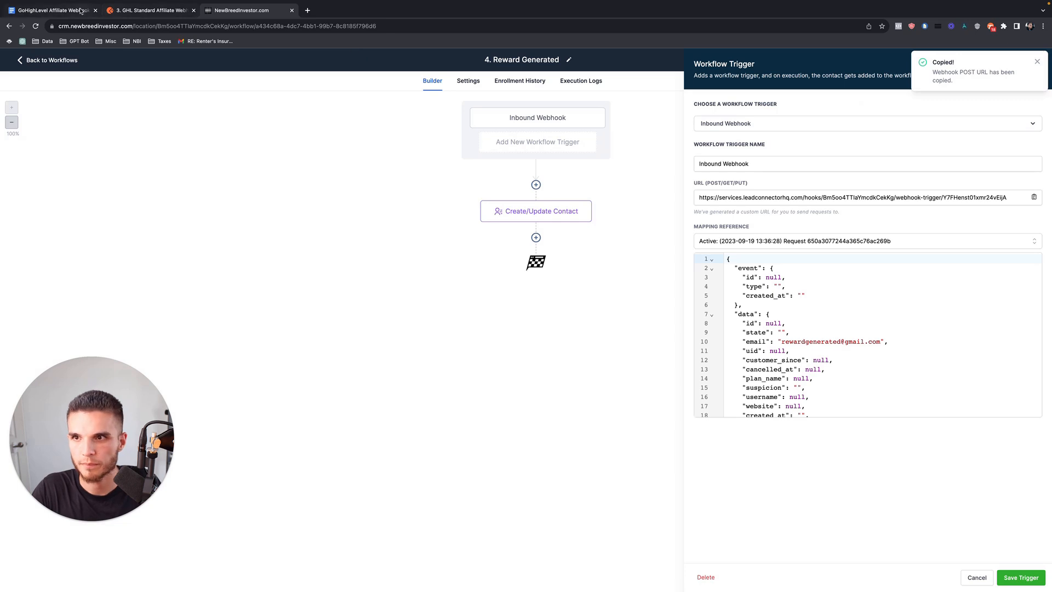
key("ctrl+Tab")
key("ctrl+v")
scroll(385, 510, "down", 1)
key("Return")
key("Down")
key("BackSpace")
left_click(442, 532)
key("Return")
key("Return")
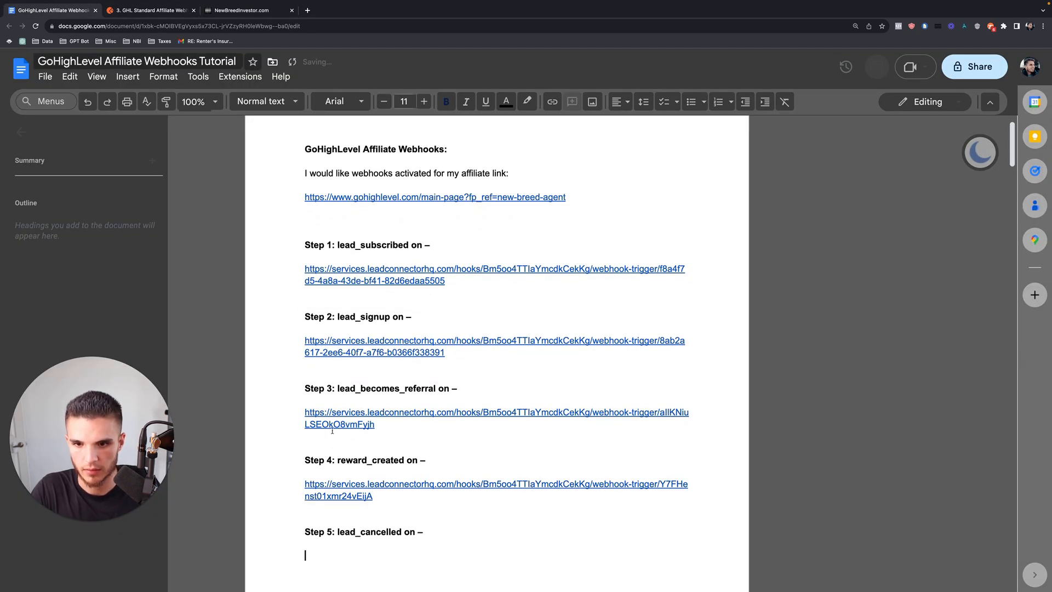
Paste the 5. Cancelled webhook URL as an unbolded link under Step 5.
left_click(228, 11)
left_click(32, 60)
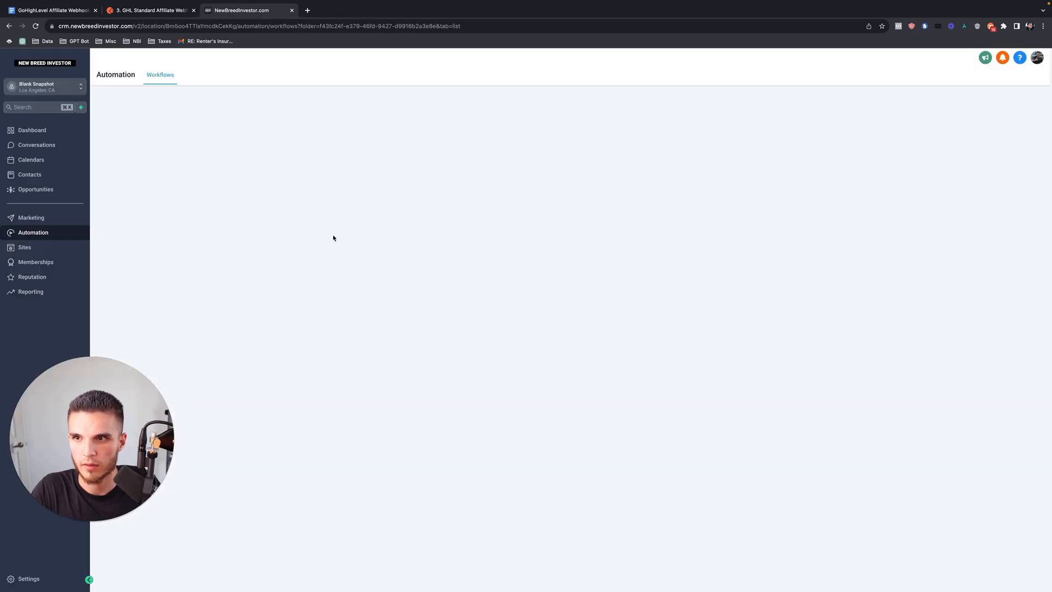
left_click(344, 319)
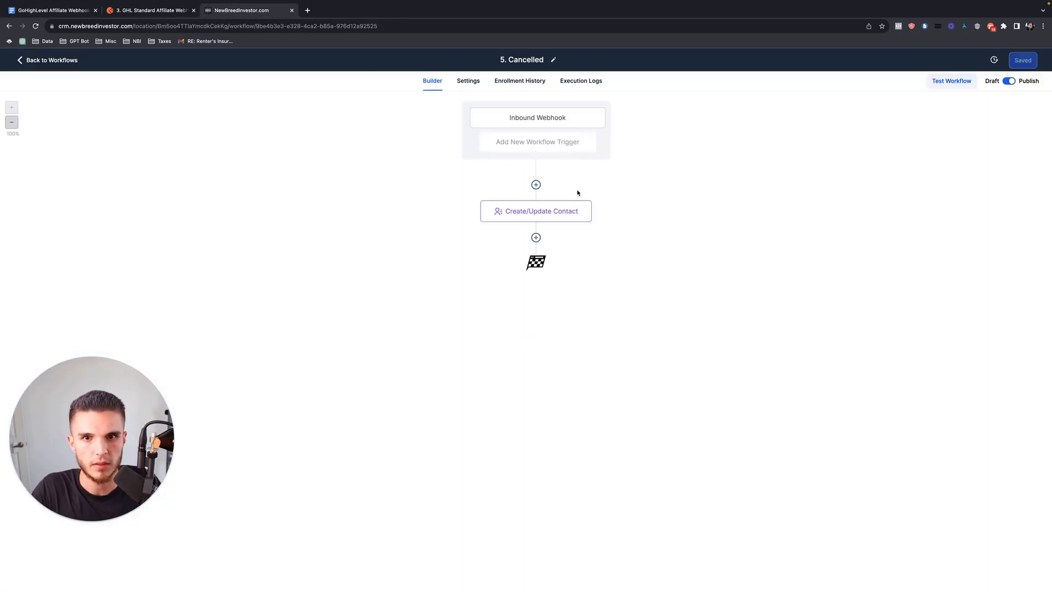
left_click(543, 125)
left_click(1034, 196)
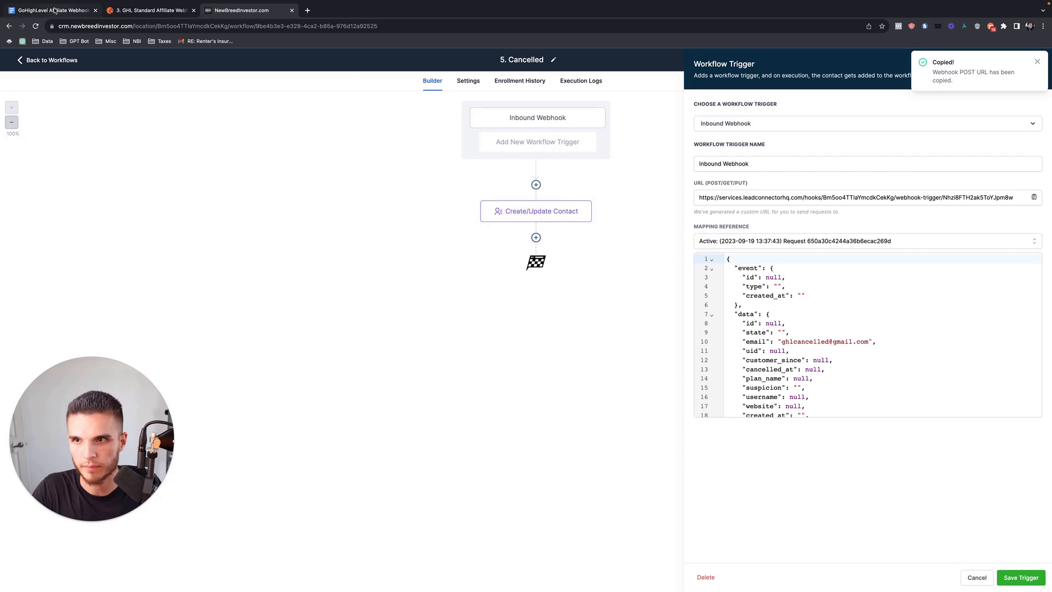
left_click(53, 11)
key("super+v")
scroll(394, 478, "down", 1)
key("Return")
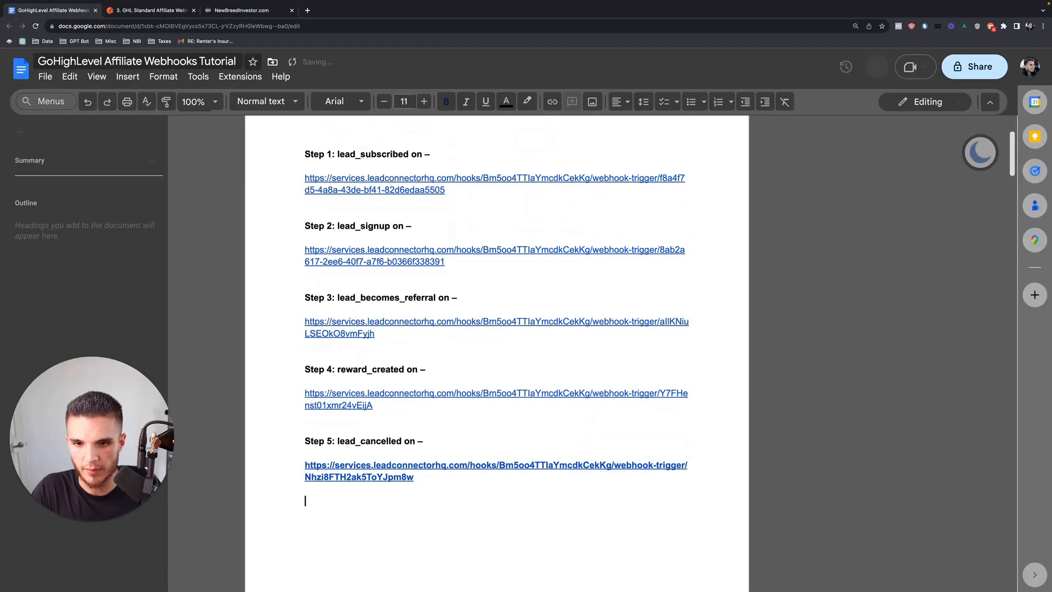
left_click_drag(428, 487, 304, 466)
key("super+b")
left_click(315, 509)
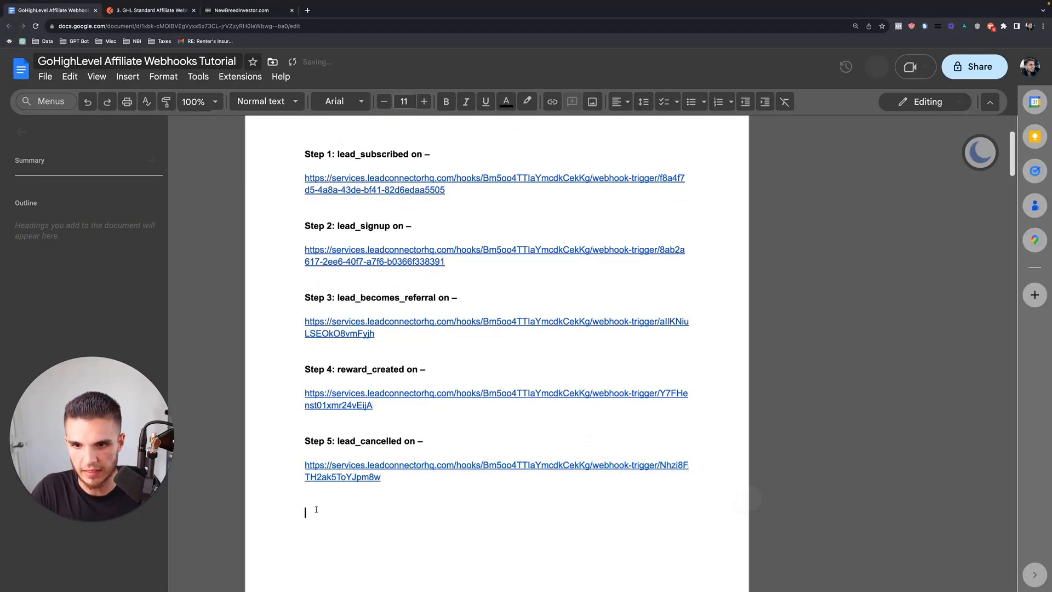
Delete an extra blank line beneath the affiliate link.
scroll(317, 501, "up", 3)
left_click(307, 262)
key("Delete")
Leave a single empty line between the affiliate link and Step 1.
key("BackSpace")
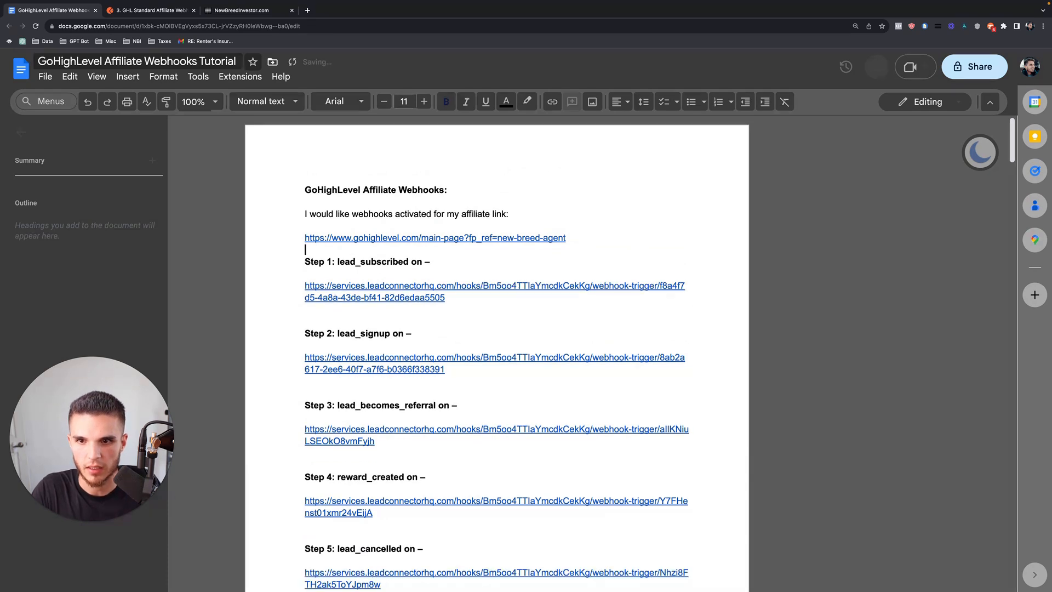
key("Return")
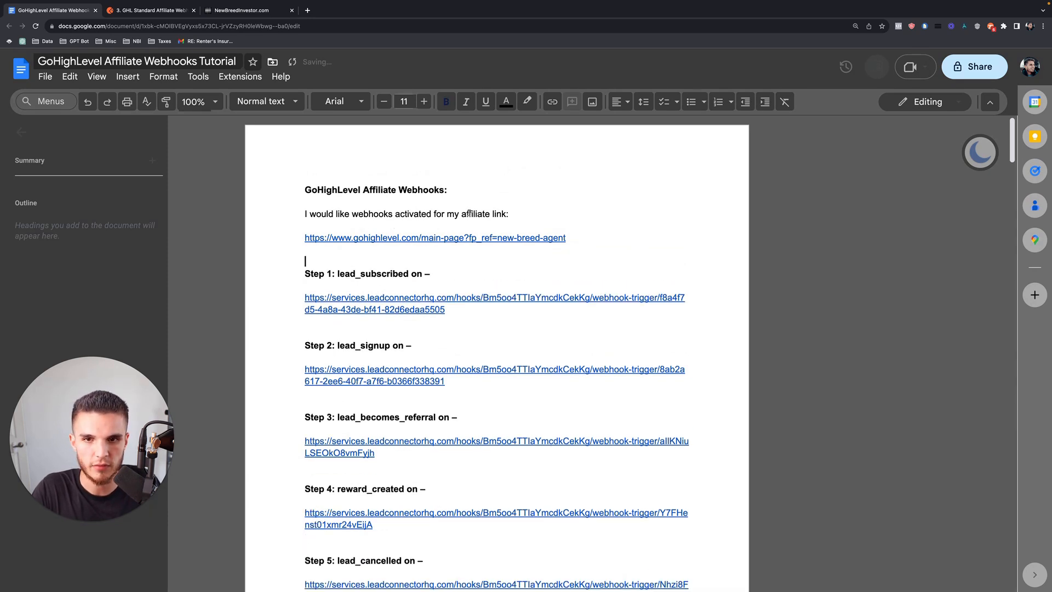
left_click(582, 239)
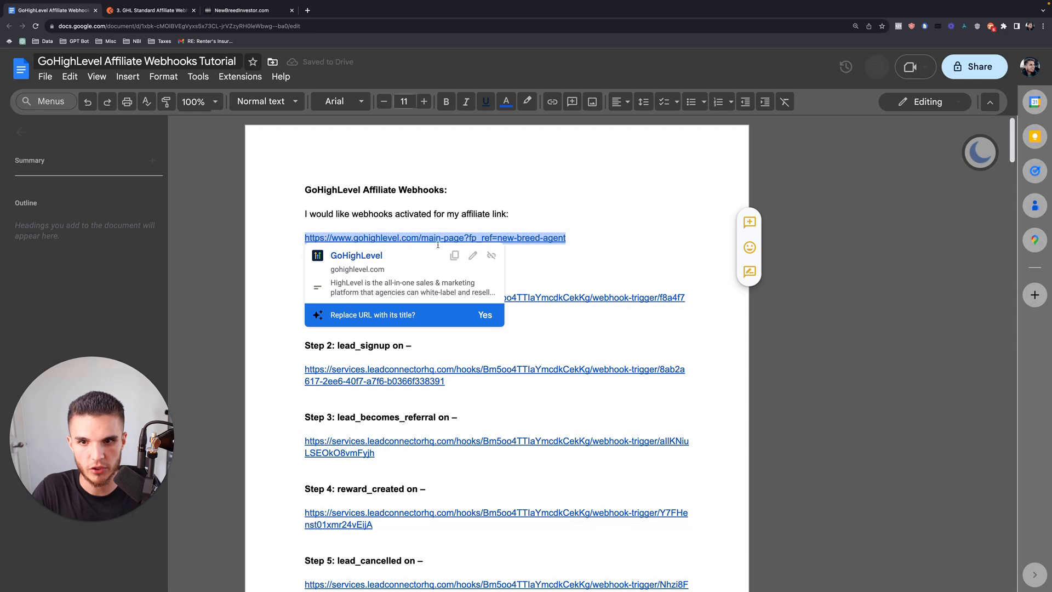
left_click(327, 257)
key("BackSpace")
Delete the empty line below the Step 5 link and review the list.
scroll(315, 272, "down", 3)
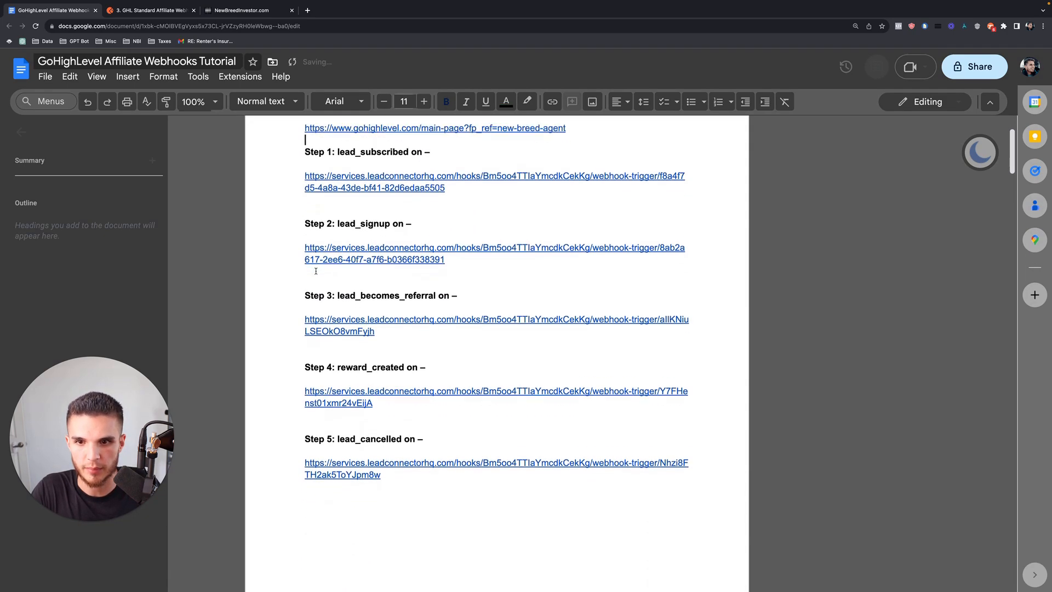
left_click_drag(329, 459, 352, 480)
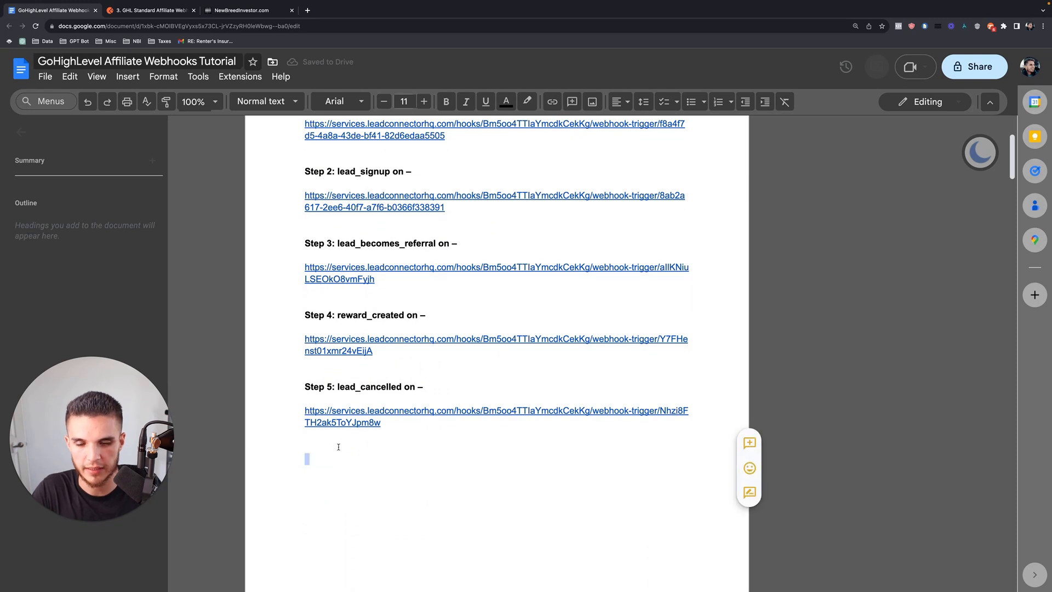
key("BackSpace")
scroll(339, 446, "up", 3)
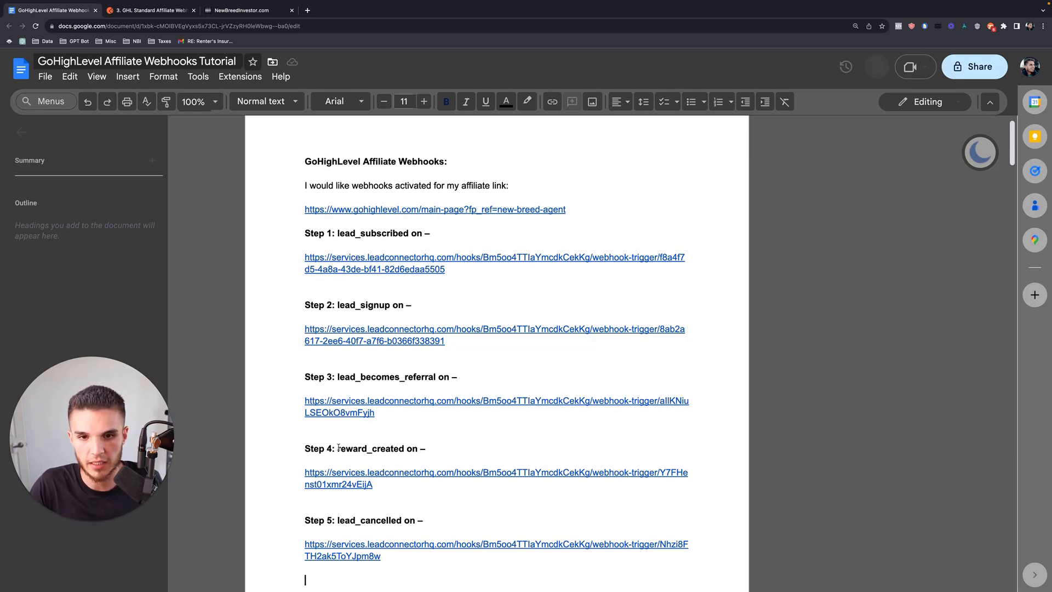
scroll(395, 236, "down", 1)
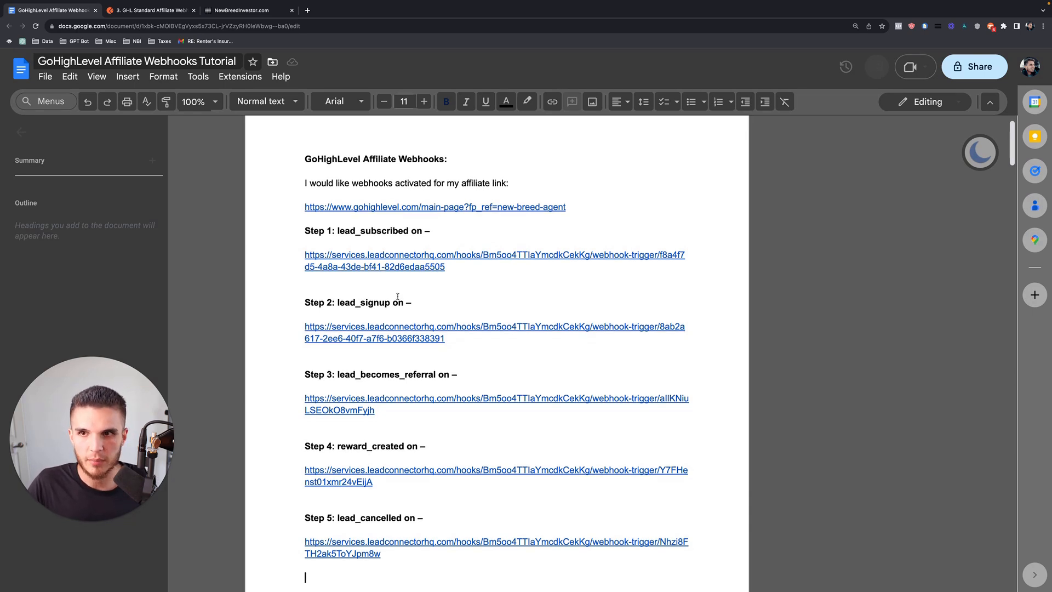
Look over the demo collection in Postman, then go back to the Cancelled workflow's trigger.
left_click(161, 12)
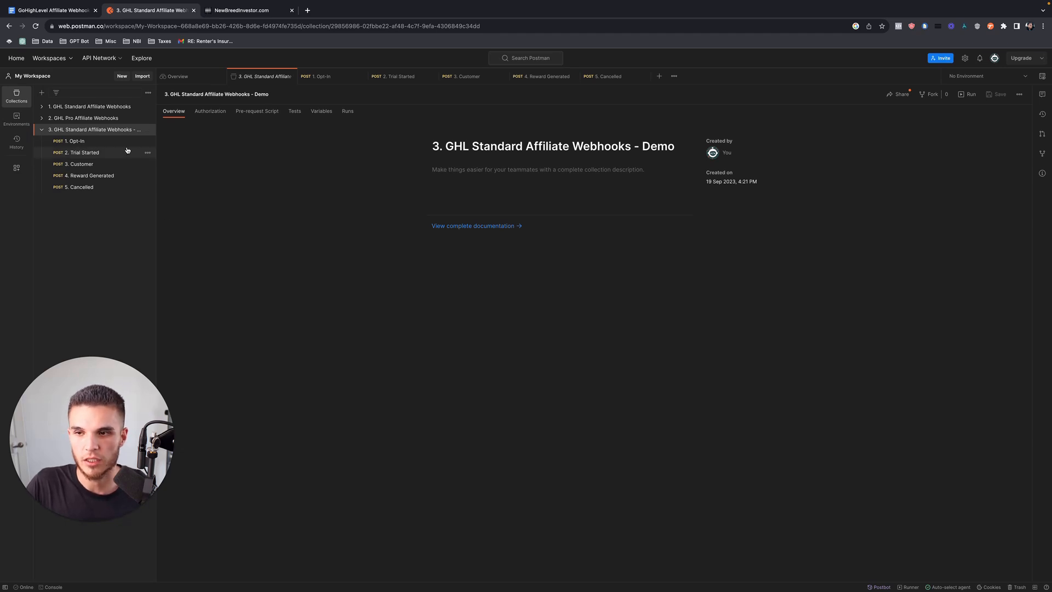
left_click(232, 11)
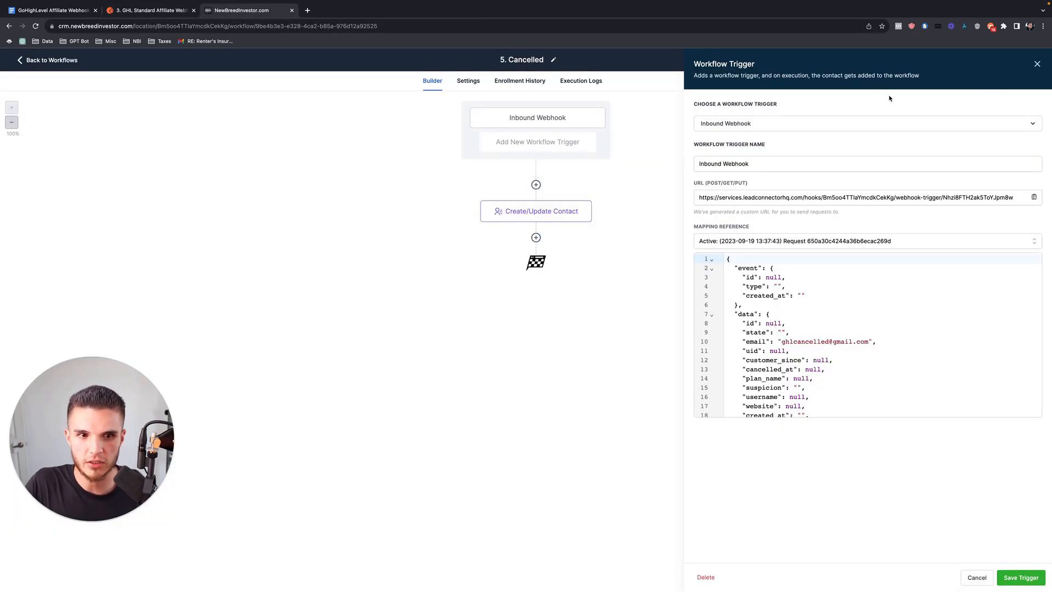
Close the Cancelled trigger panel and go to Opportunities > Pipelines.
left_click(1038, 63)
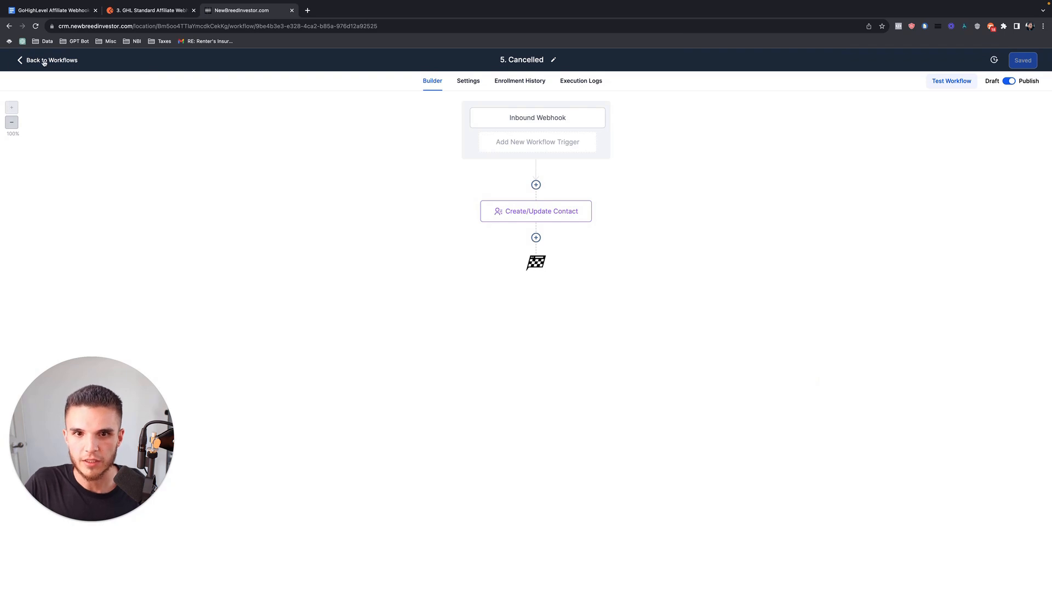
left_click(44, 61)
left_click(79, 190)
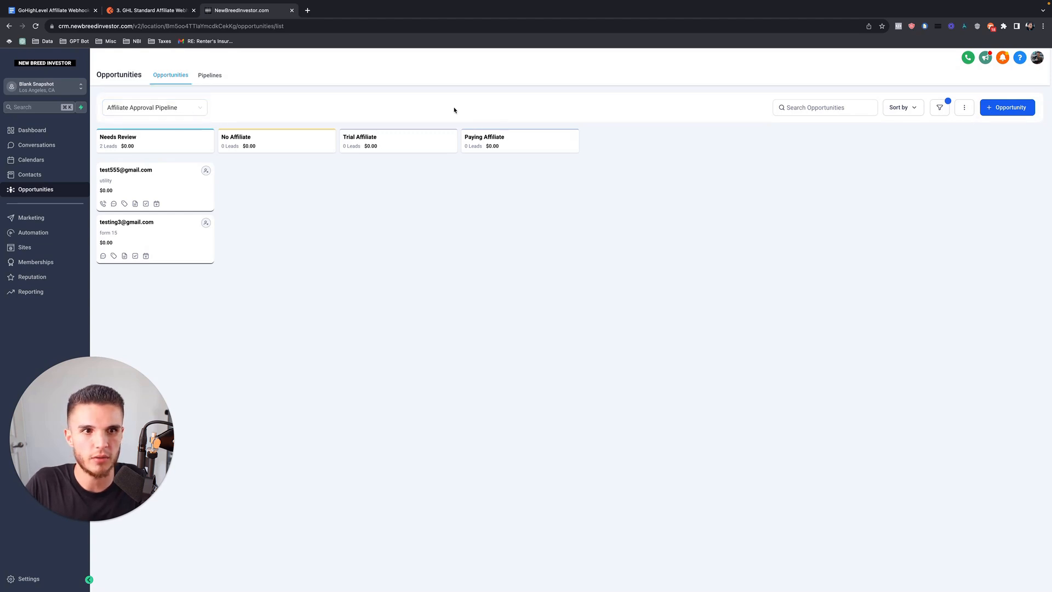
left_click(211, 76)
Start a new pipeline named Affiliate with Opt-In as its first stage.
left_click(979, 107)
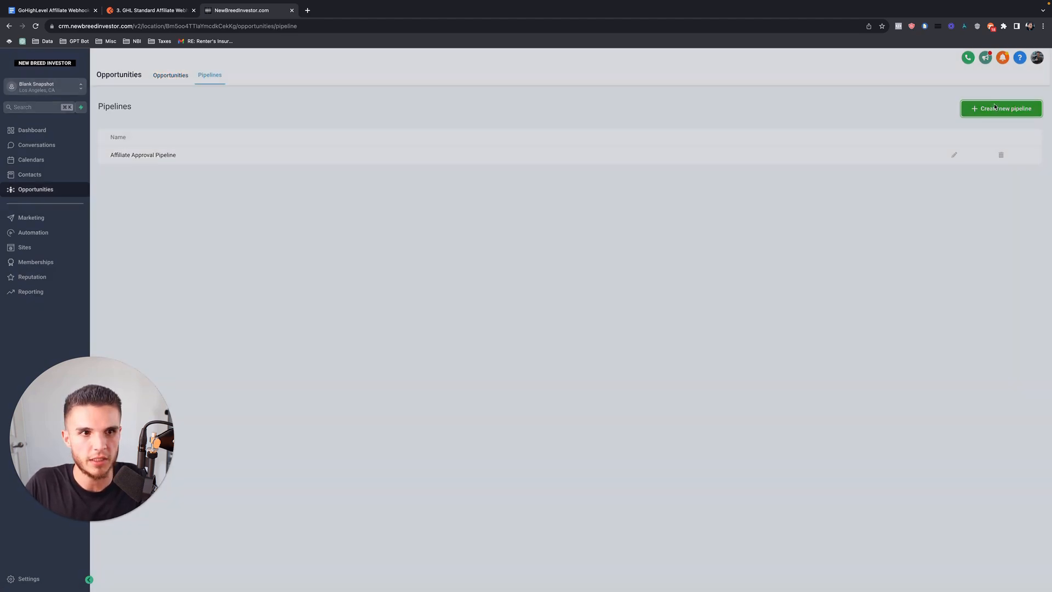
left_click(412, 121)
type("Affiliate")
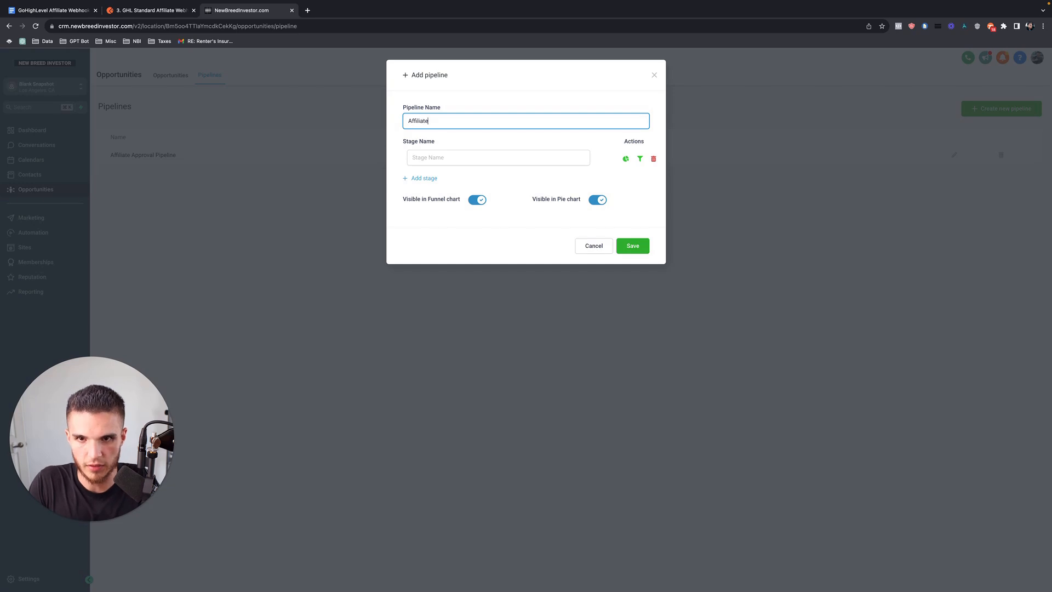
left_click(153, 11)
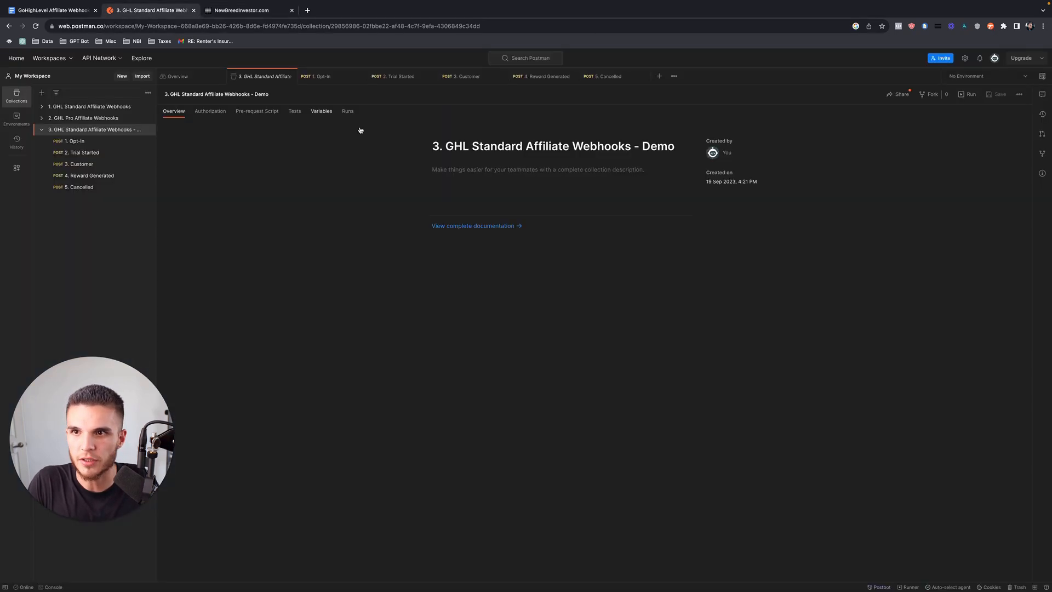
left_click(241, 10)
key("Tab")
type("opt-")
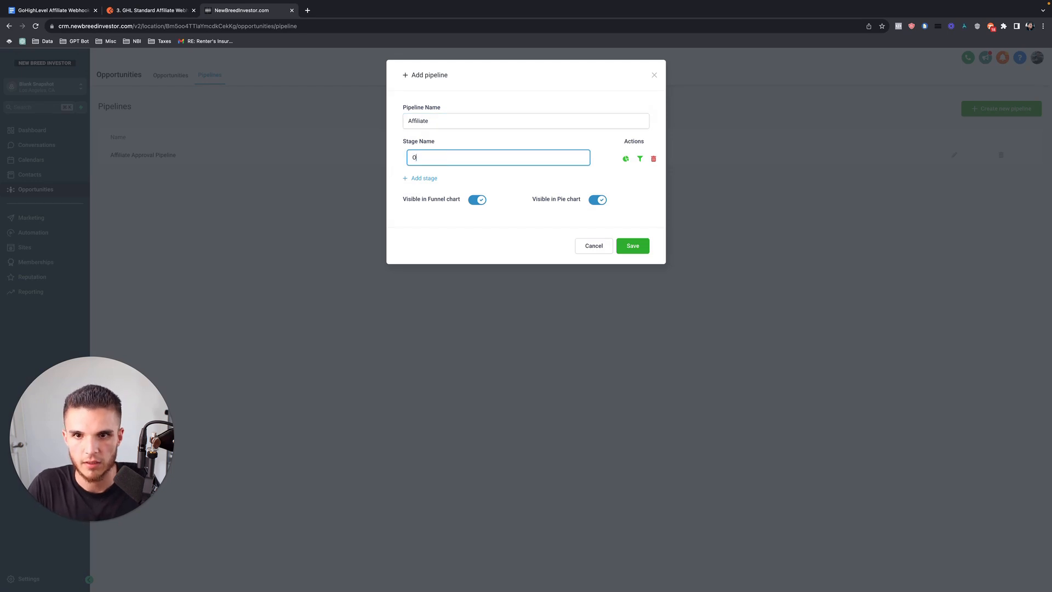
Add stages Trial Started, Customer, Reward Generated and Cancelled, then save the pipeline.
left_click(420, 180)
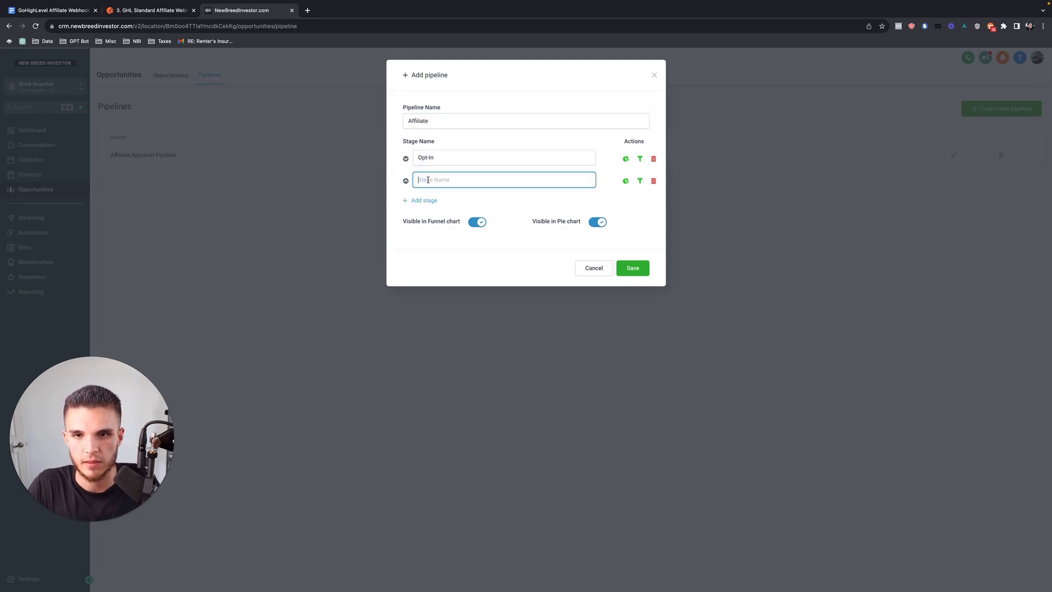
type("Trial Started")
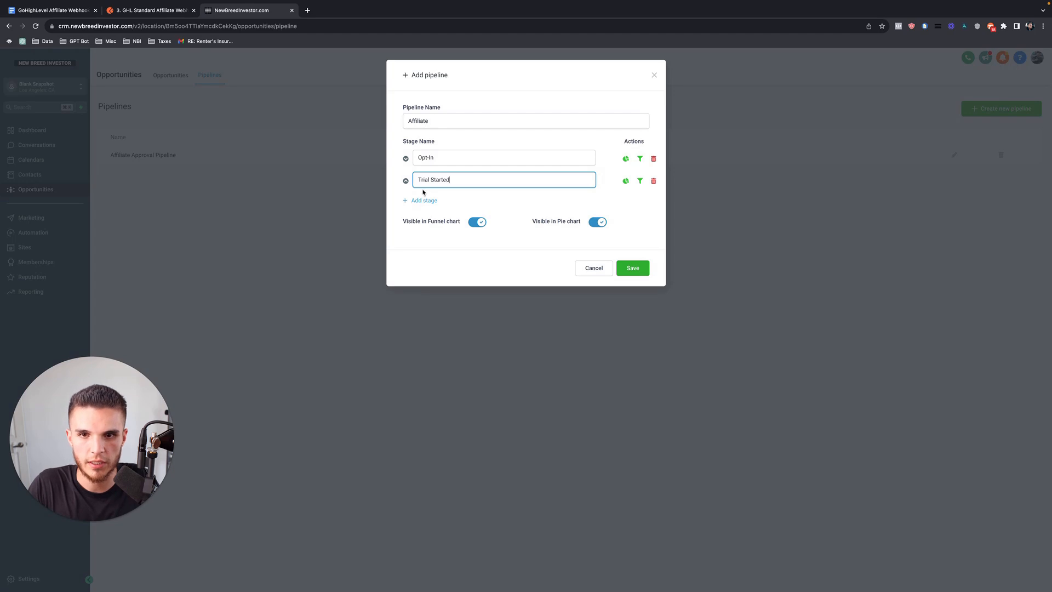
left_click(424, 200)
type("Customer")
left_click(433, 223)
type("Reward Generated")
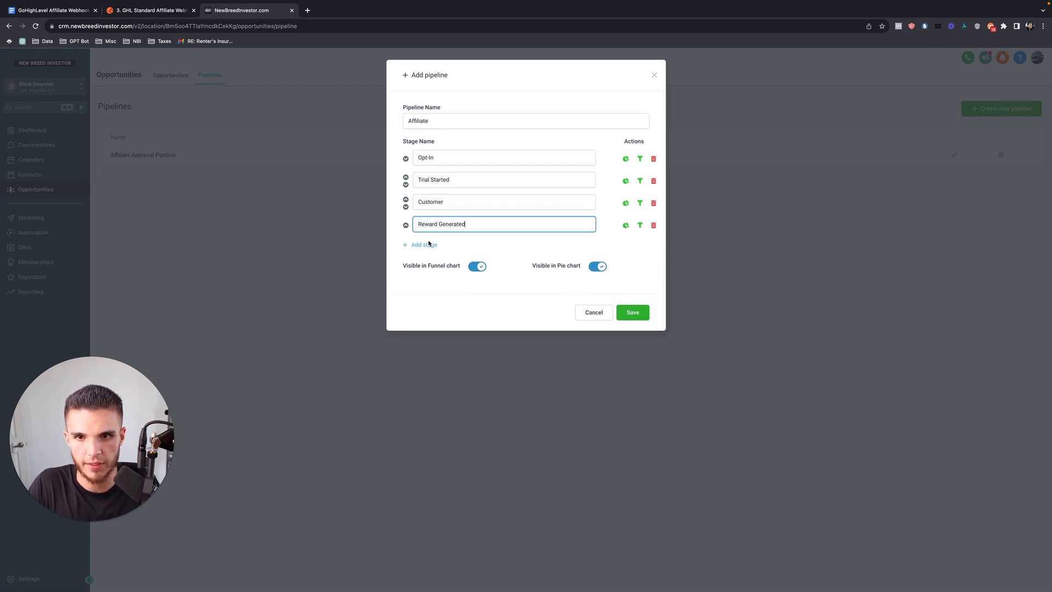
left_click(430, 245)
type("Ca")
left_click(632, 334)
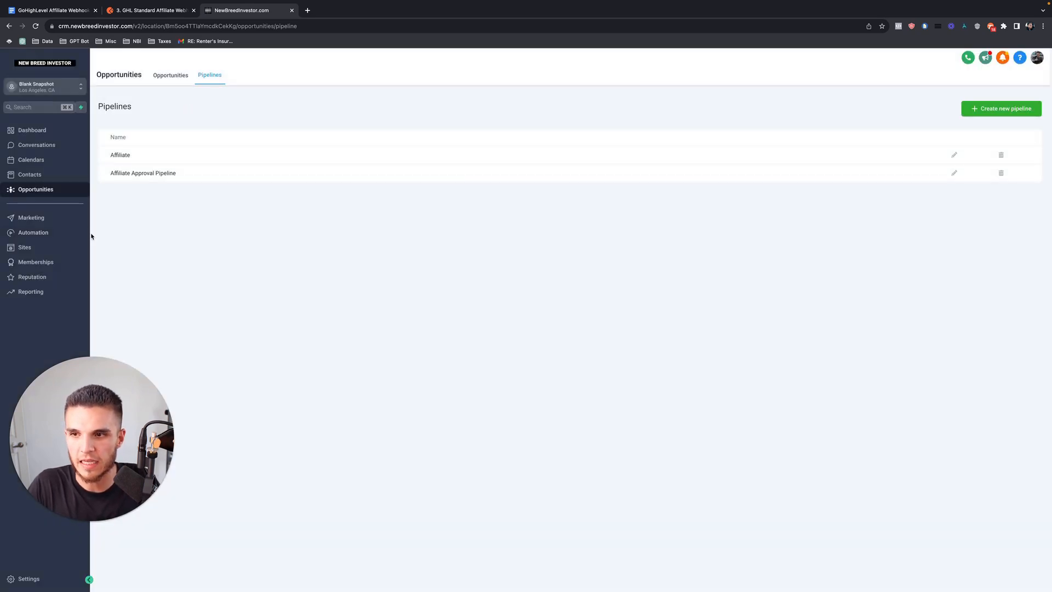
Add a Create/Update Opportunity action after the contact step in the 1. Opt-In workflow.
left_click(67, 232)
left_click(344, 236)
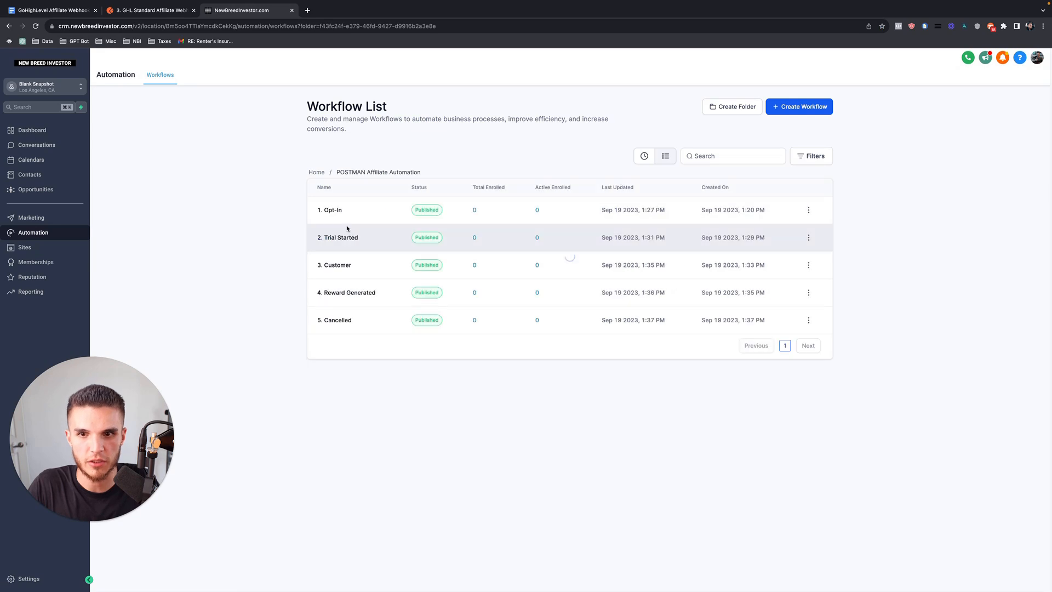
left_click(329, 212)
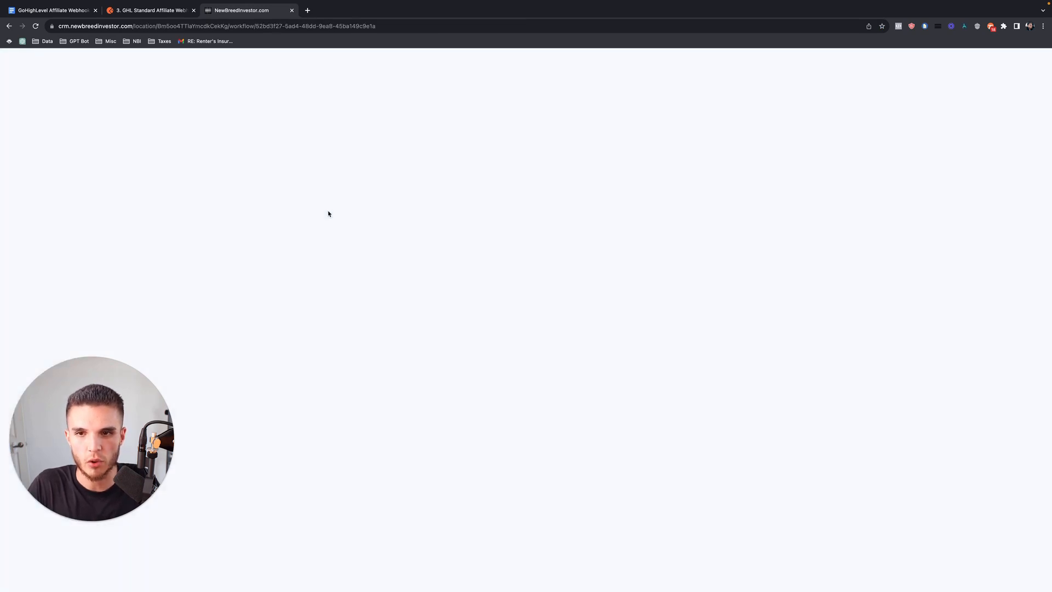
left_click(537, 238)
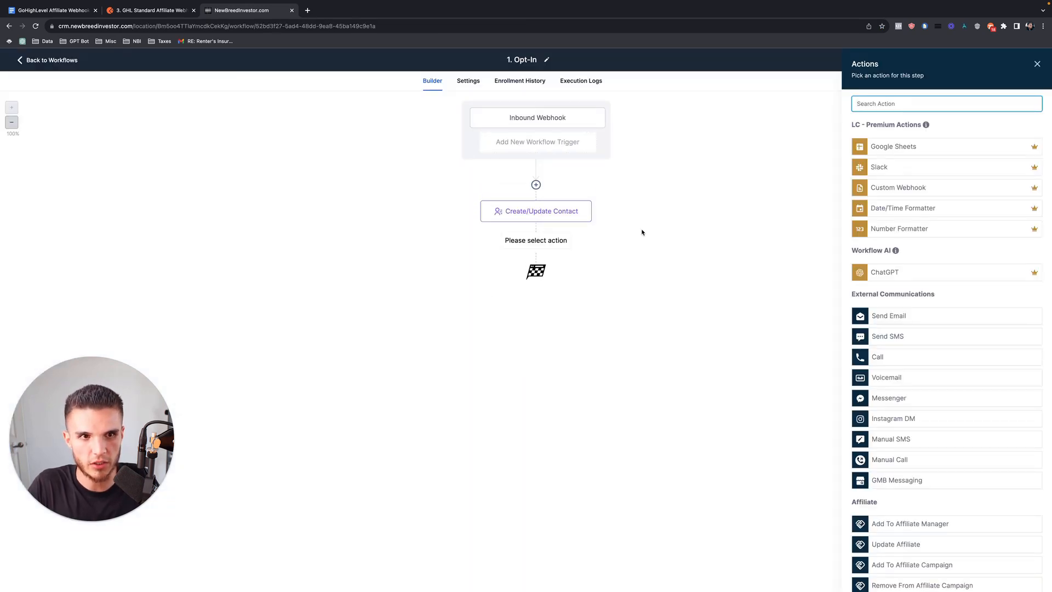
type("op")
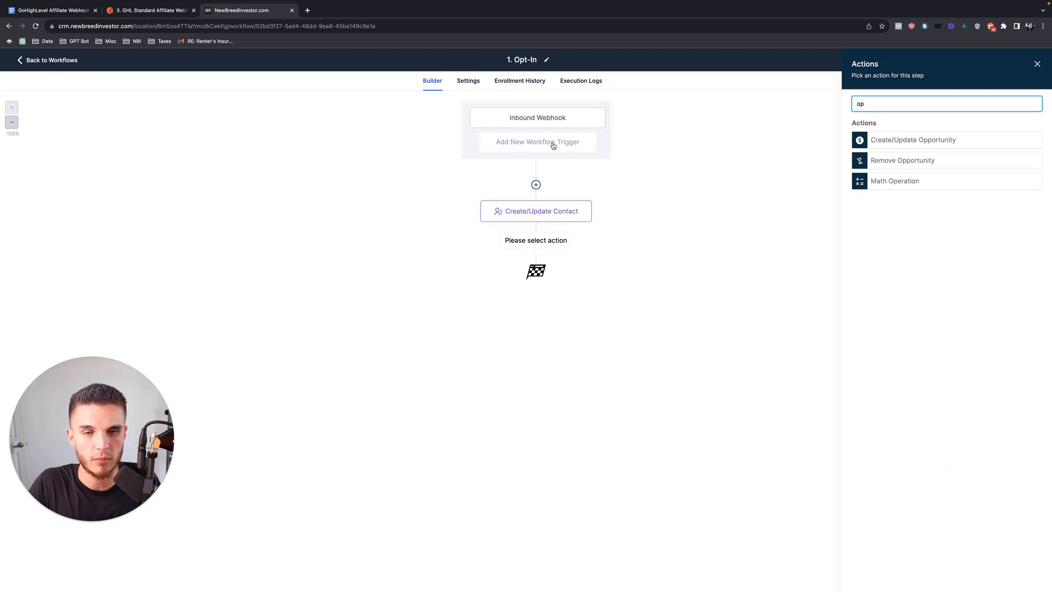
left_click(900, 142)
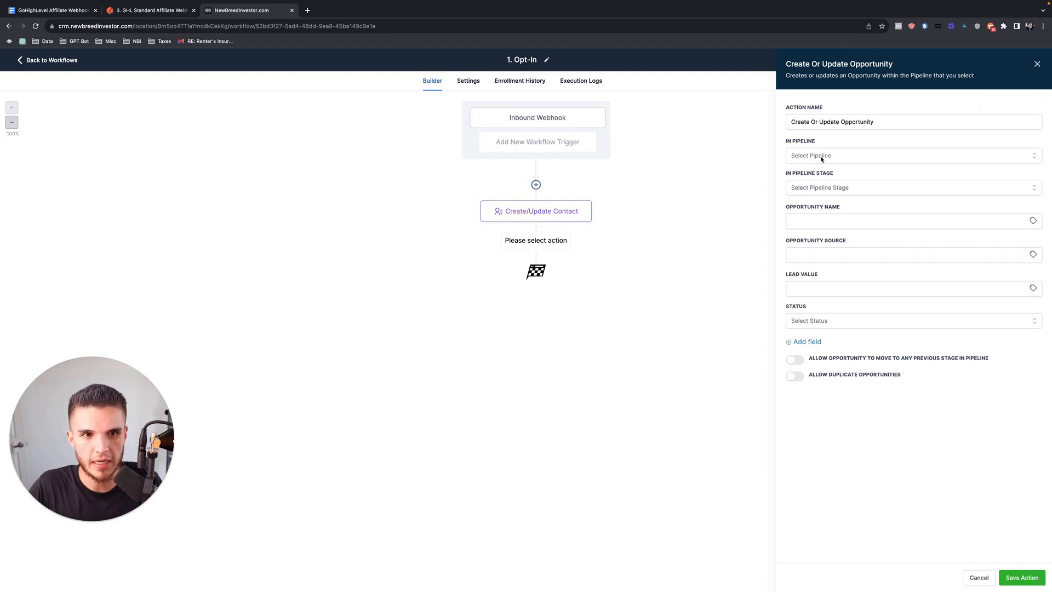
Set the action to the Affiliate pipeline's Opt-In stage and save the workflow.
left_click(822, 159)
left_click(800, 194)
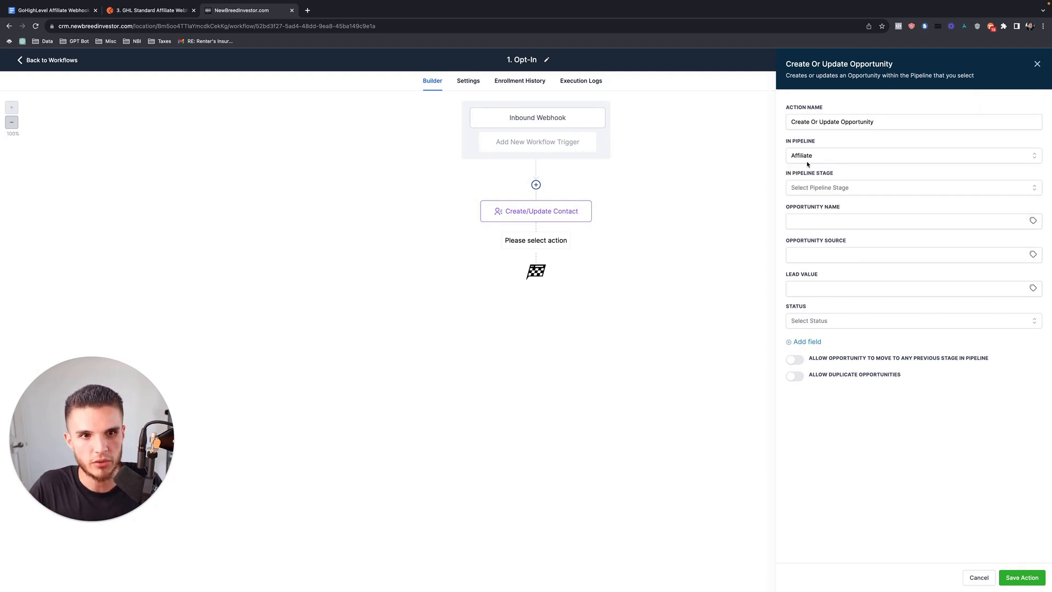
left_click(798, 187)
left_click(804, 222)
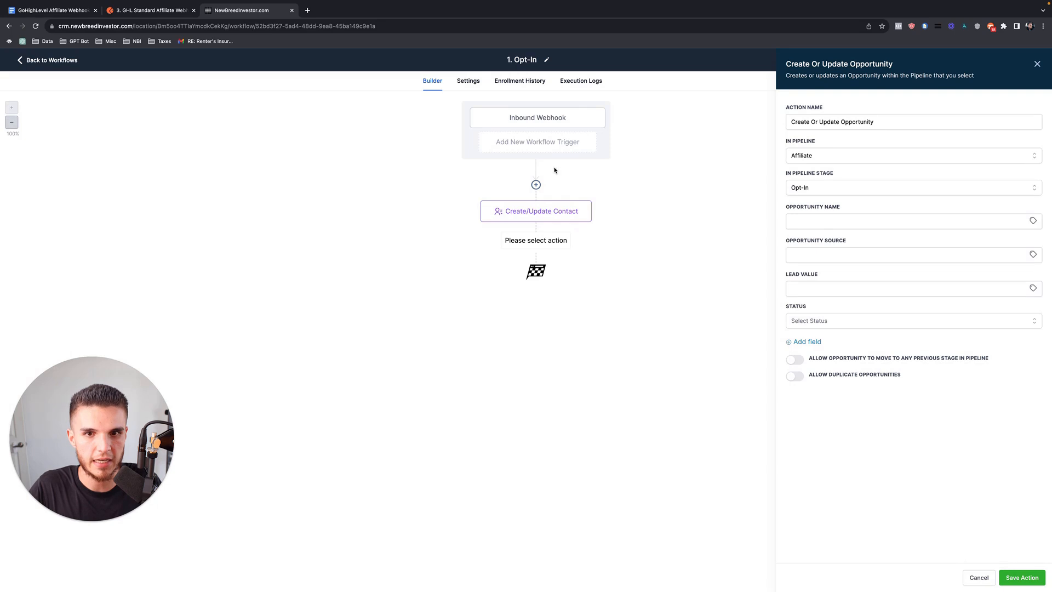
left_click(1021, 578)
left_click(1026, 60)
Check the trial signup page on the other desktop, then return to the workflow builder.
key("ctrl+Right")
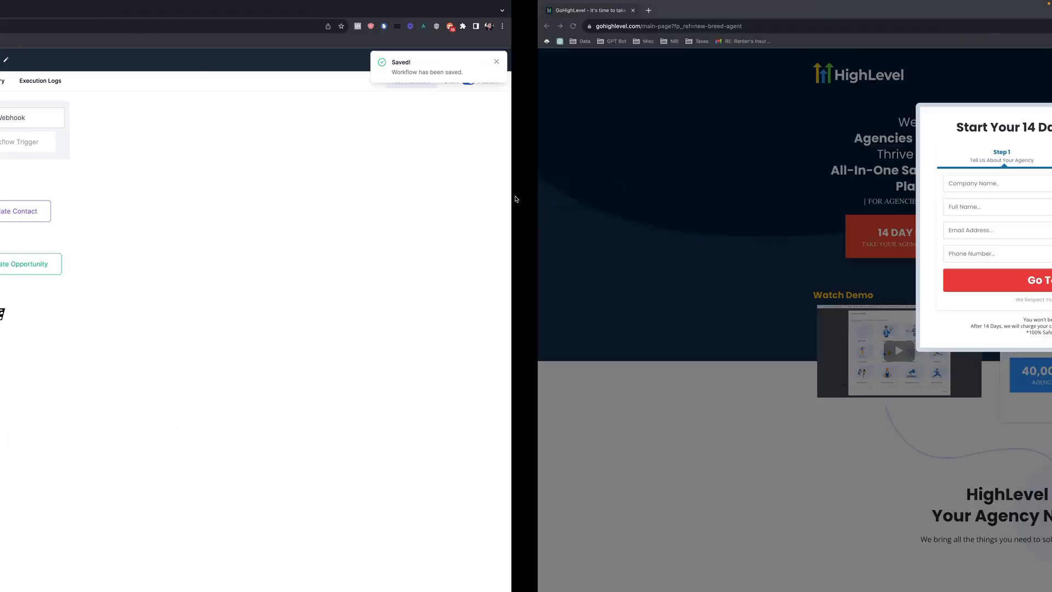
left_click(446, 181)
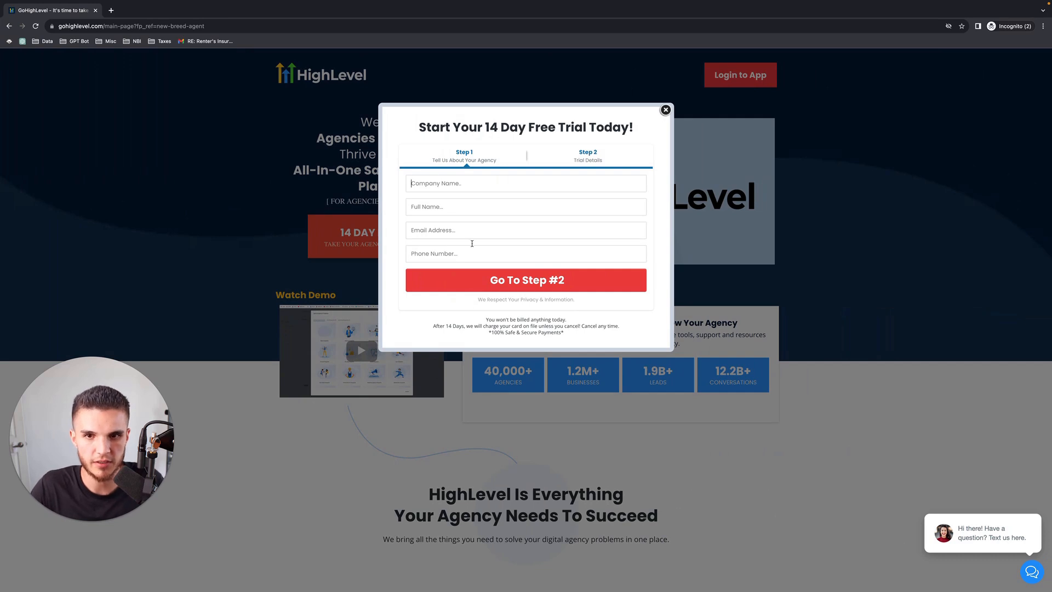
key("ctrl+Left")
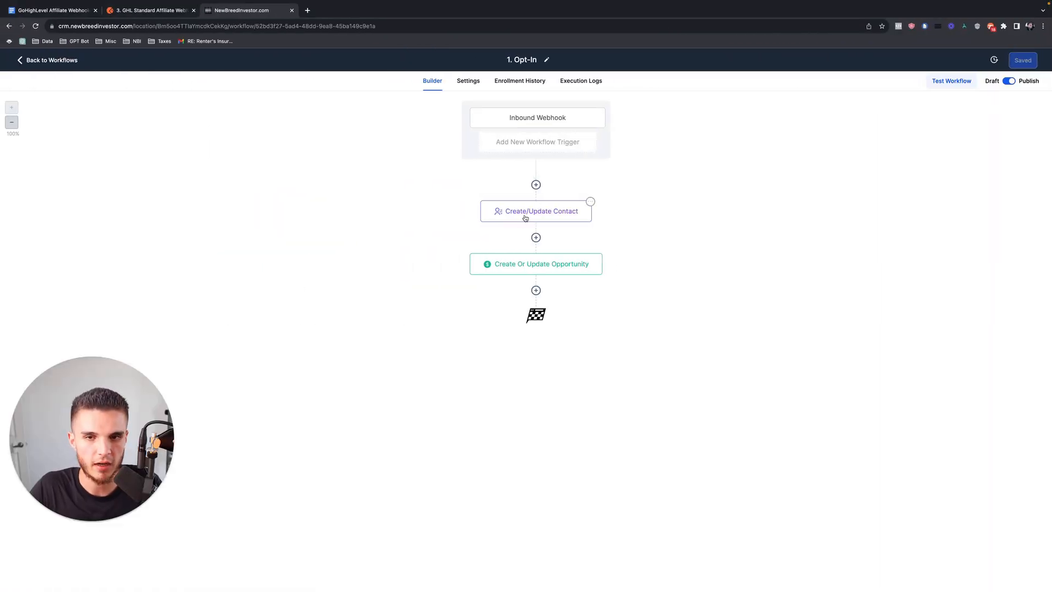
Review the Opt-In workflow's Create/Update Contact and Create Or Update Opportunity step settings.
left_click(525, 218)
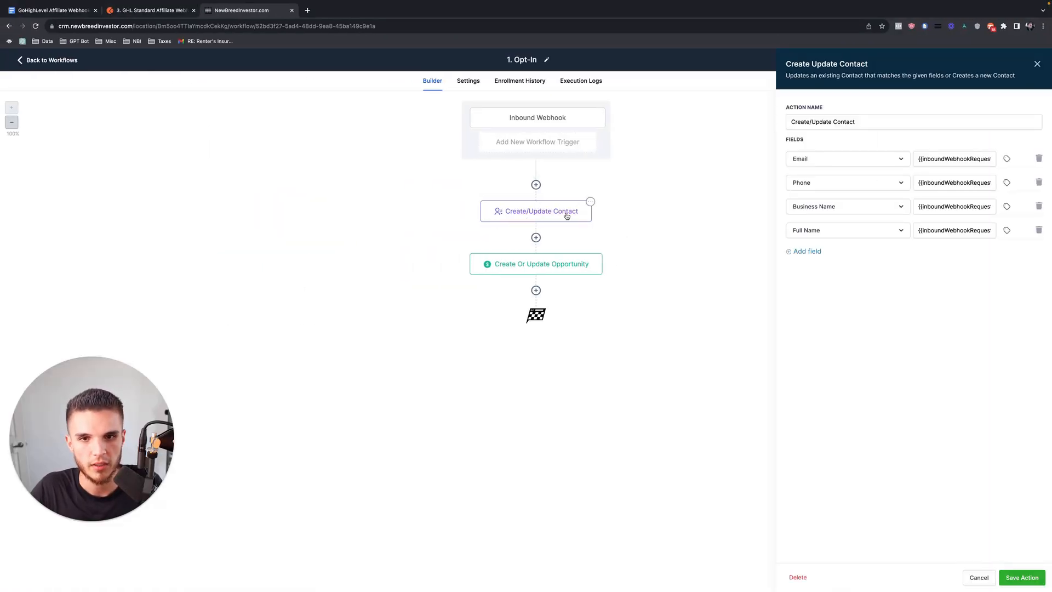
left_click(1033, 67)
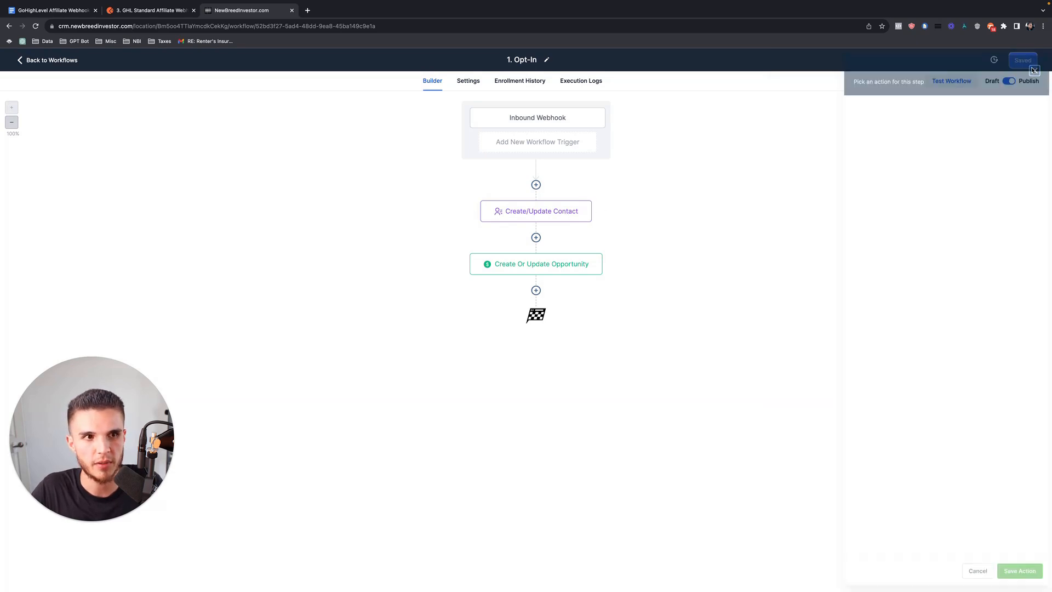
left_click(570, 261)
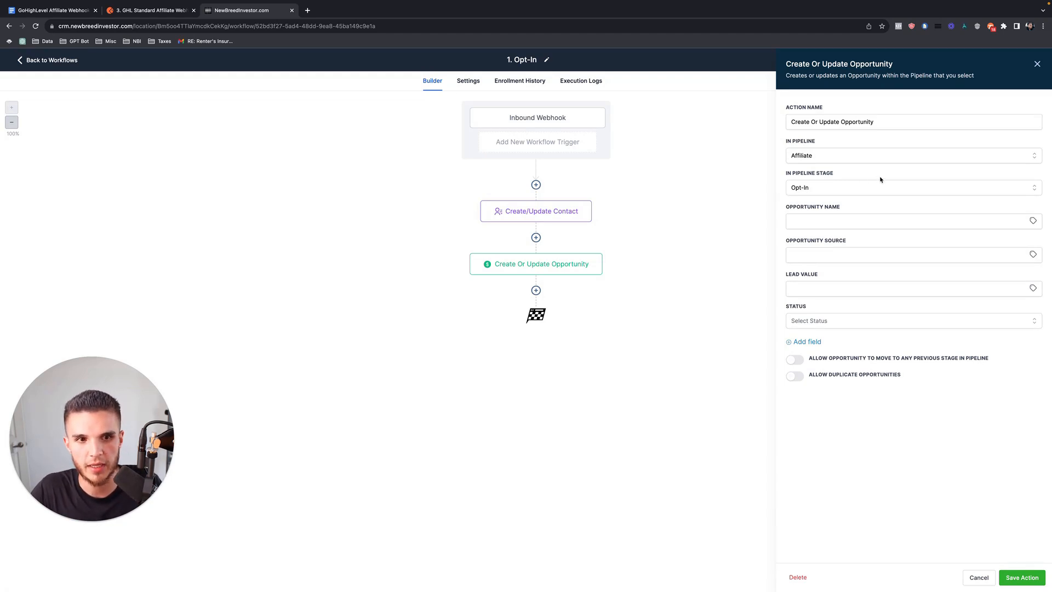
left_click(1038, 64)
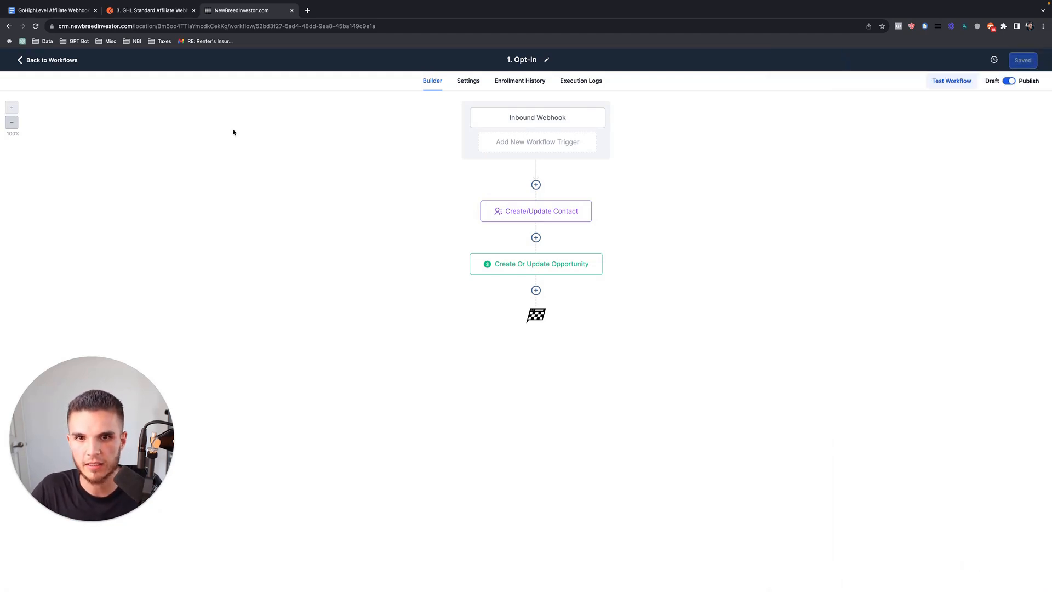
In 2. Trial Started, add a Create/Update Opportunity step for Affiliate pipeline, Trial Started stage, and save.
left_click(71, 61)
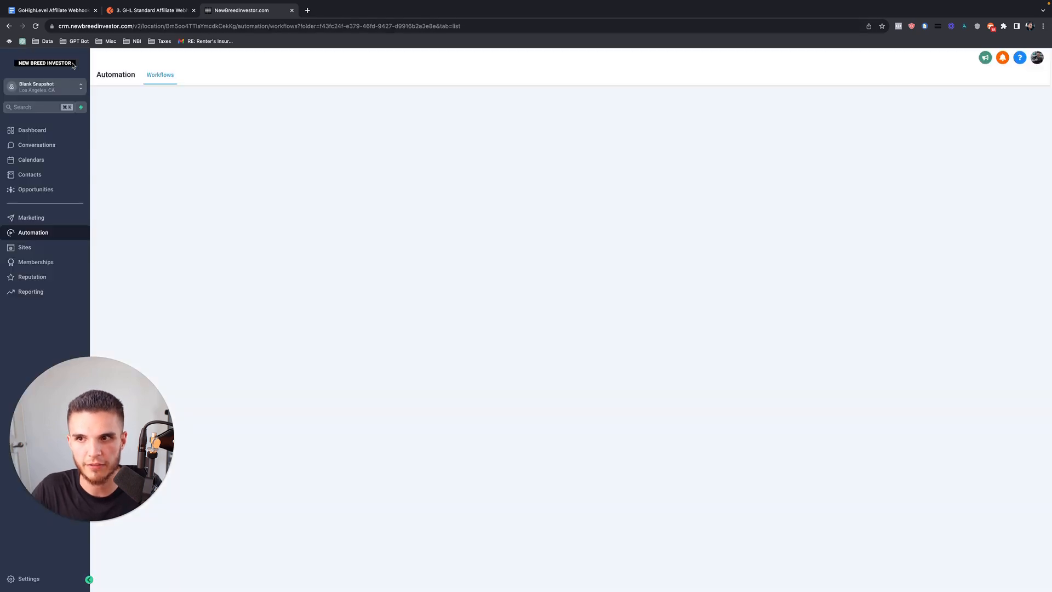
left_click(339, 241)
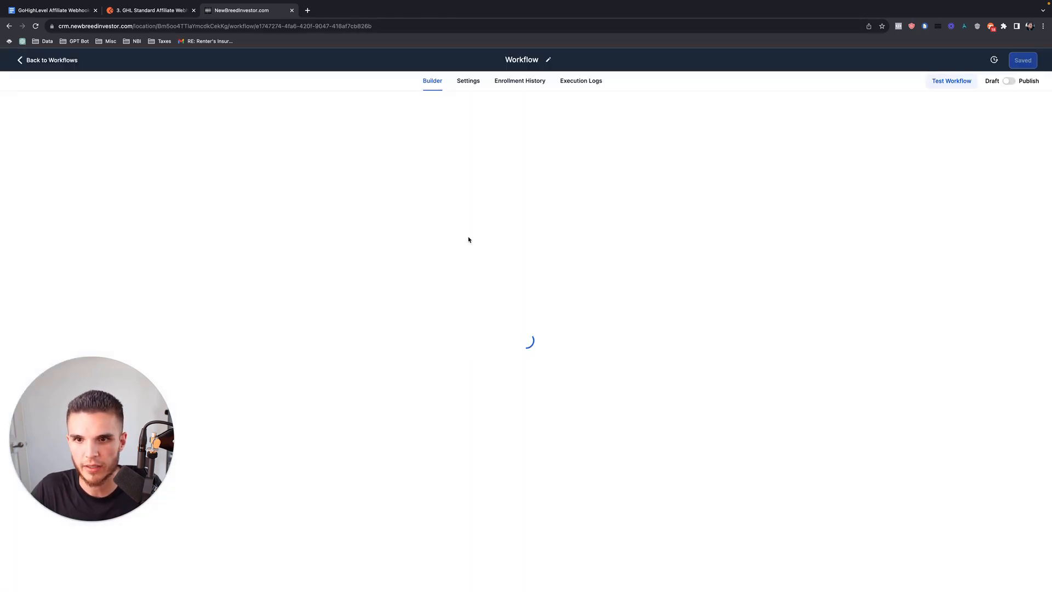
left_click(536, 240)
type("opp")
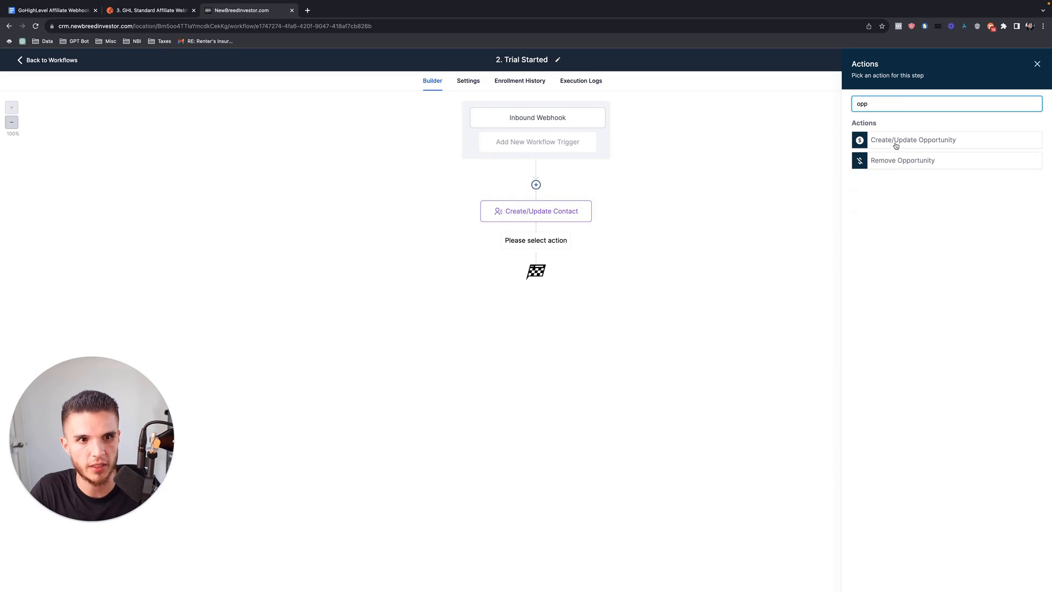
left_click(893, 144)
left_click(904, 156)
left_click(817, 193)
left_click(823, 188)
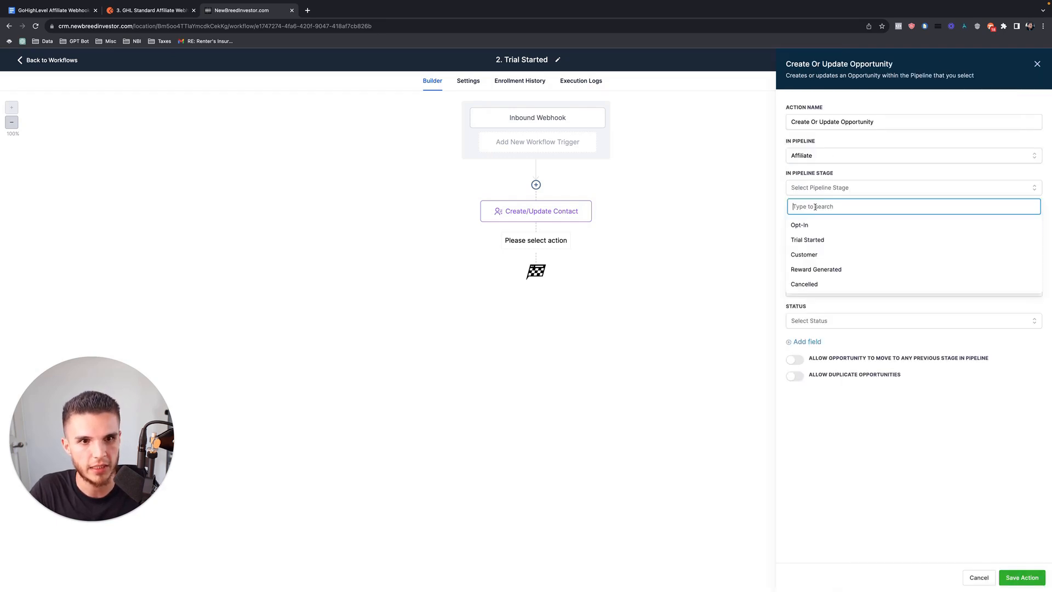
left_click(825, 241)
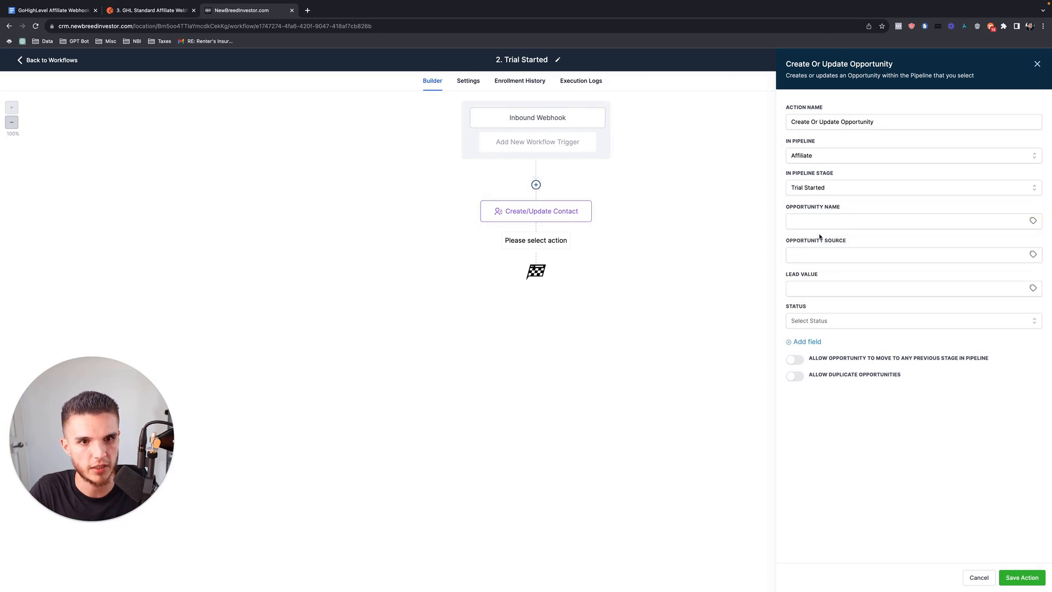
left_click(1022, 577)
left_click(1025, 60)
In 3. Customer, add a Create/Update Opportunity step for Affiliate pipeline, Customer stage, and save.
left_click(49, 60)
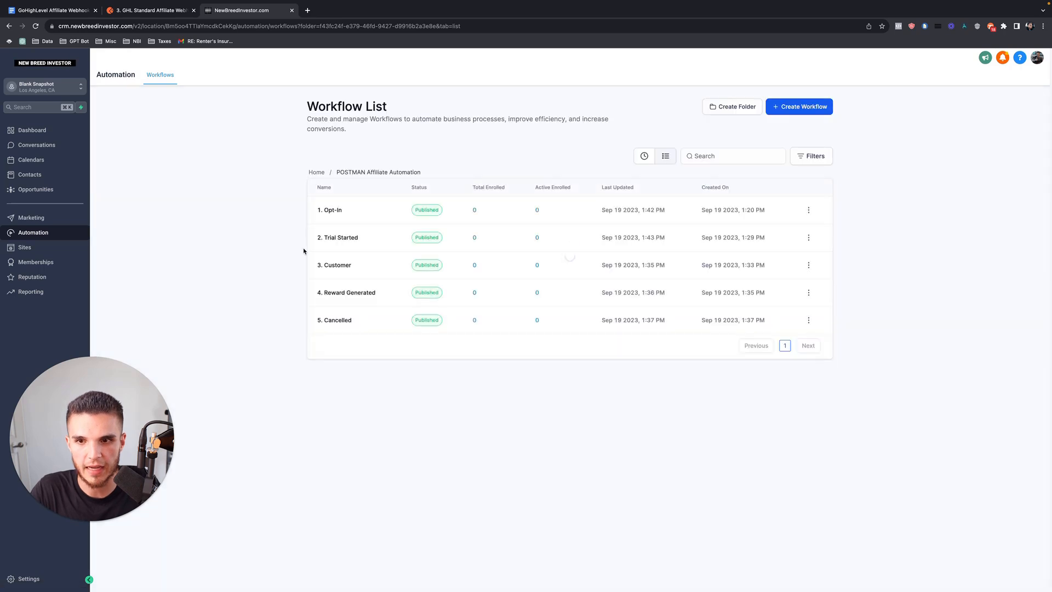
left_click(336, 265)
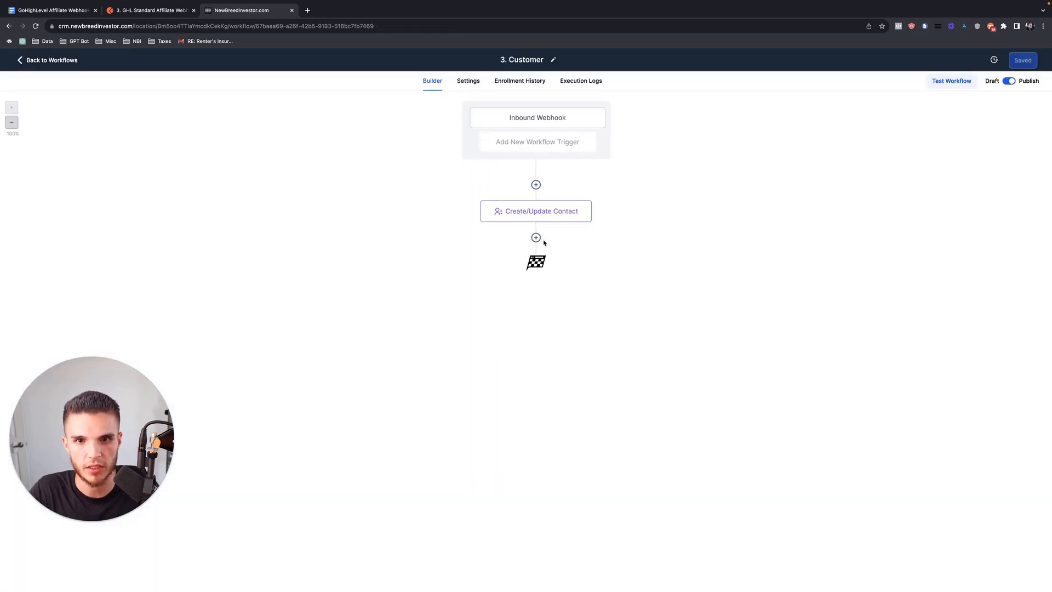
left_click(536, 238)
type("opp")
left_click(909, 141)
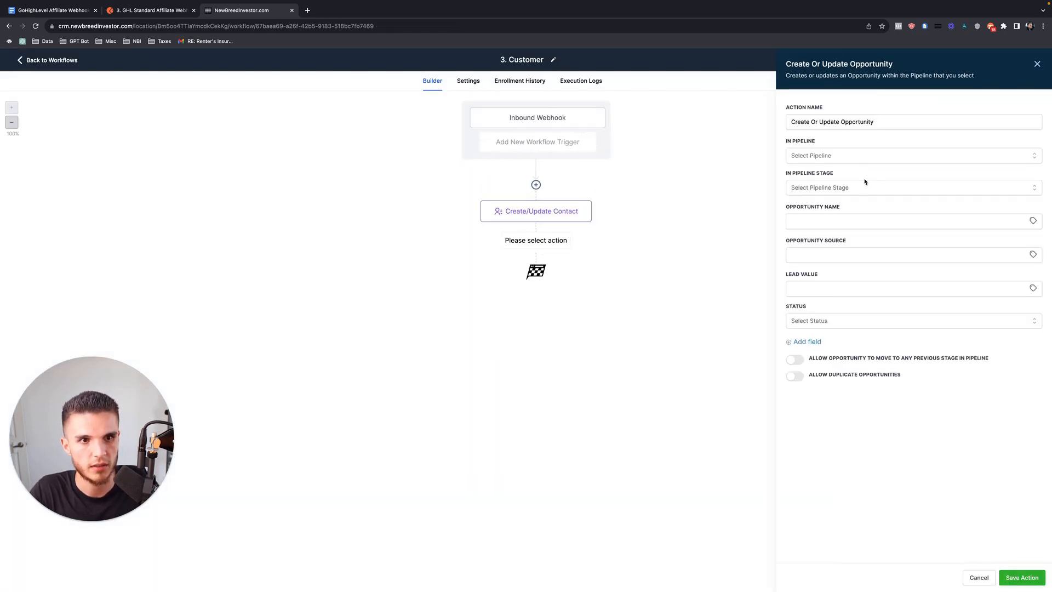
left_click(848, 155)
left_click(827, 192)
left_click(830, 188)
left_click(815, 249)
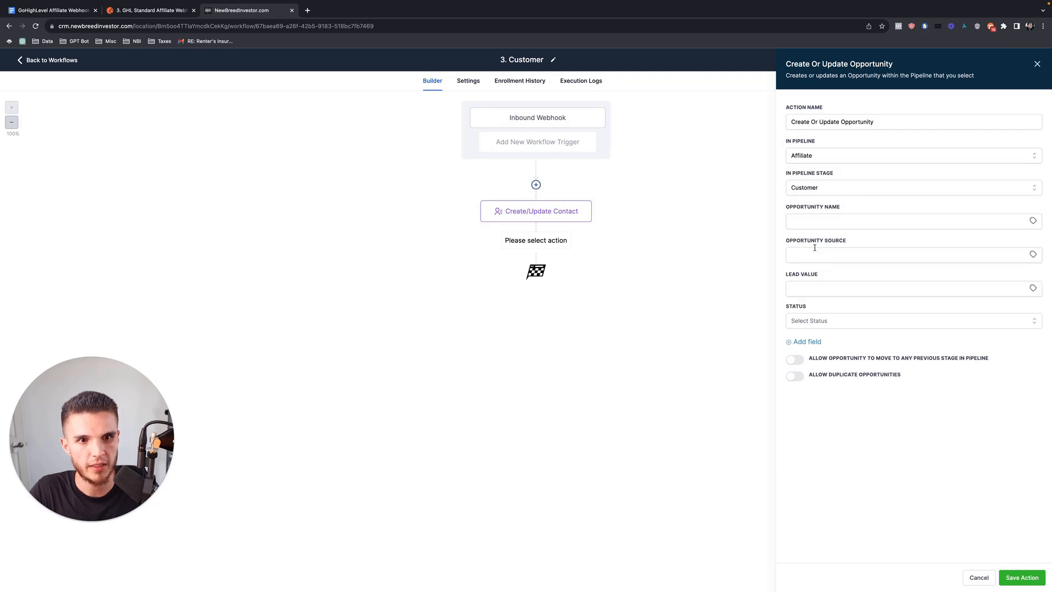
left_click(1022, 578)
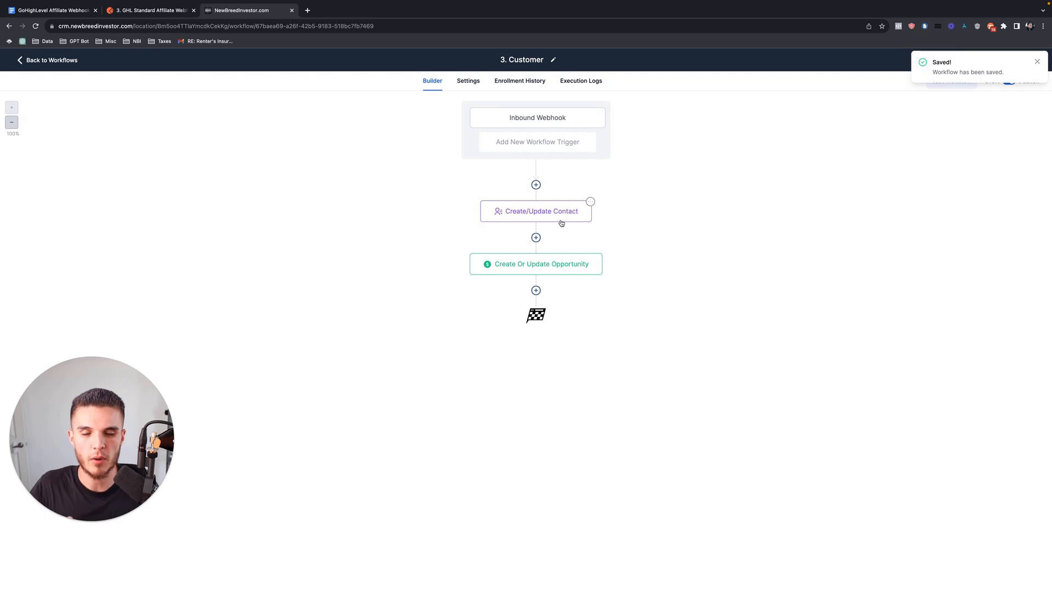
Return to the workflows list and bring back the Affiliate Webhooks Tutorial doc with its five webhook URLs.
left_click(536, 290)
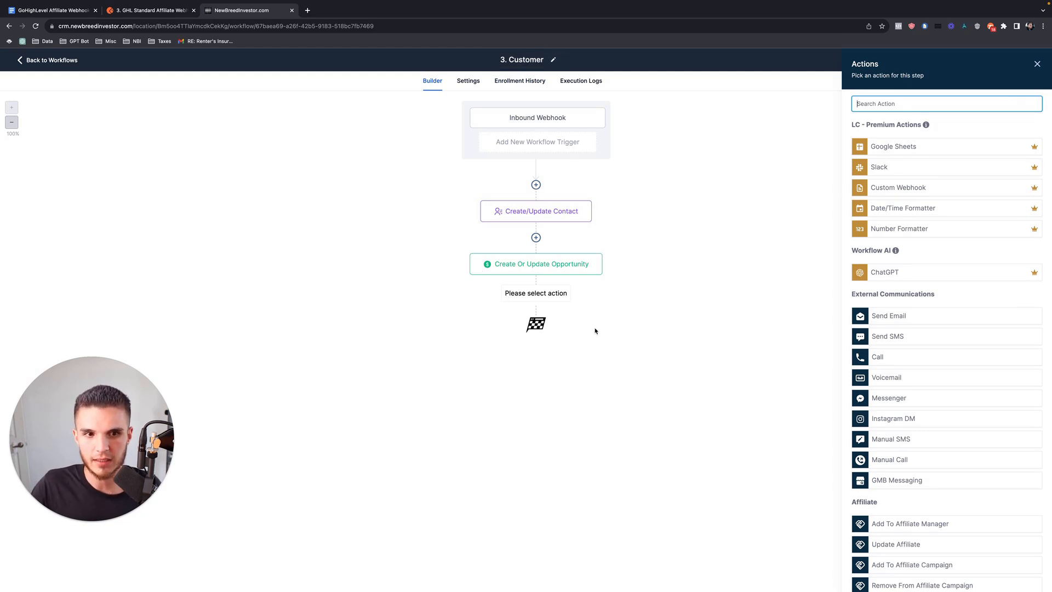
left_click(62, 61)
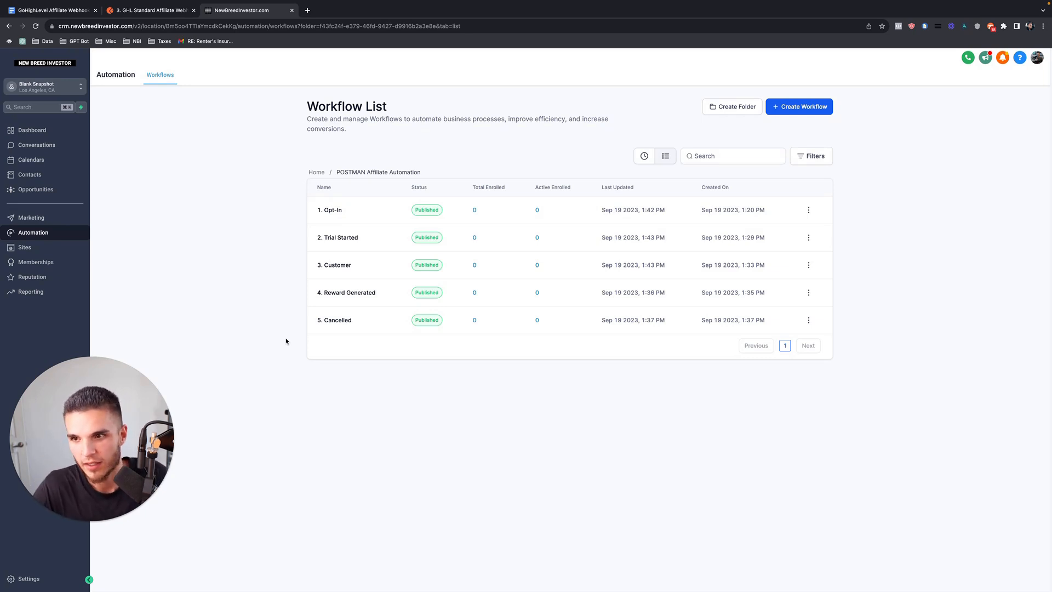
left_click(53, 10)
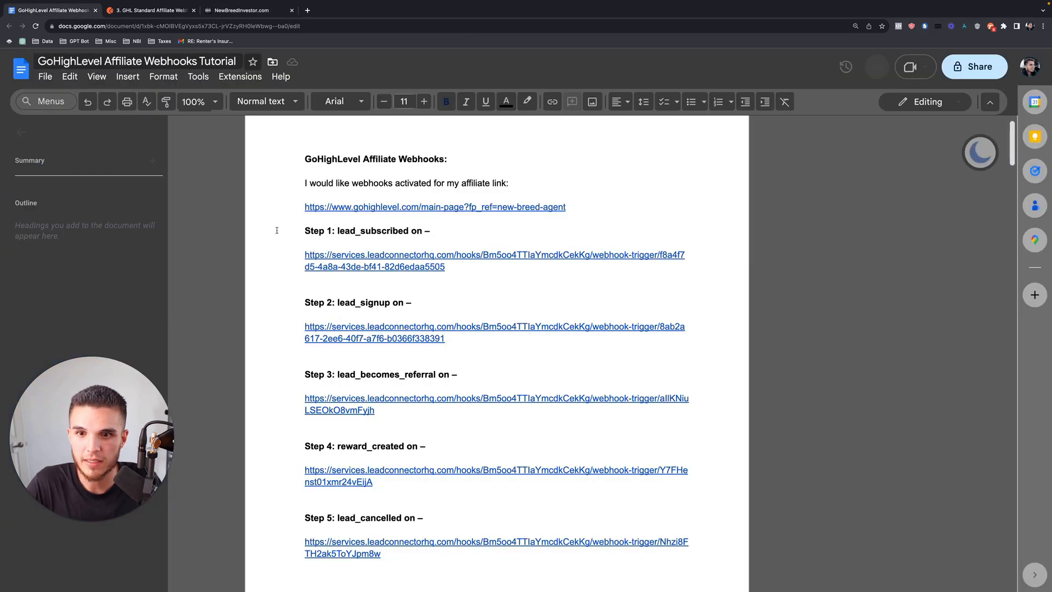
scroll(277, 231, "down", 20)
scroll(276, 231, "up", 20)
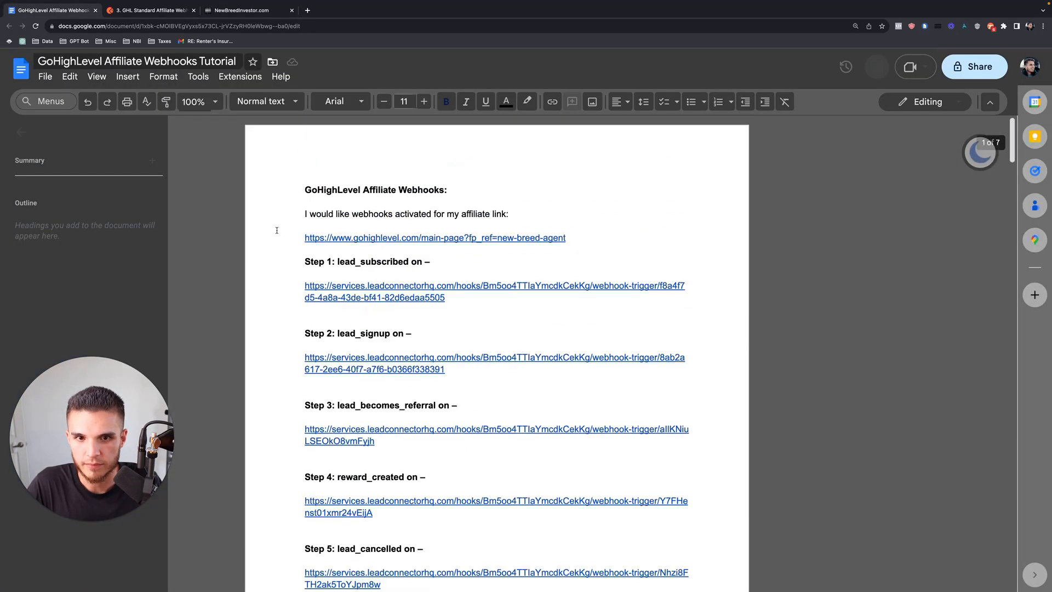